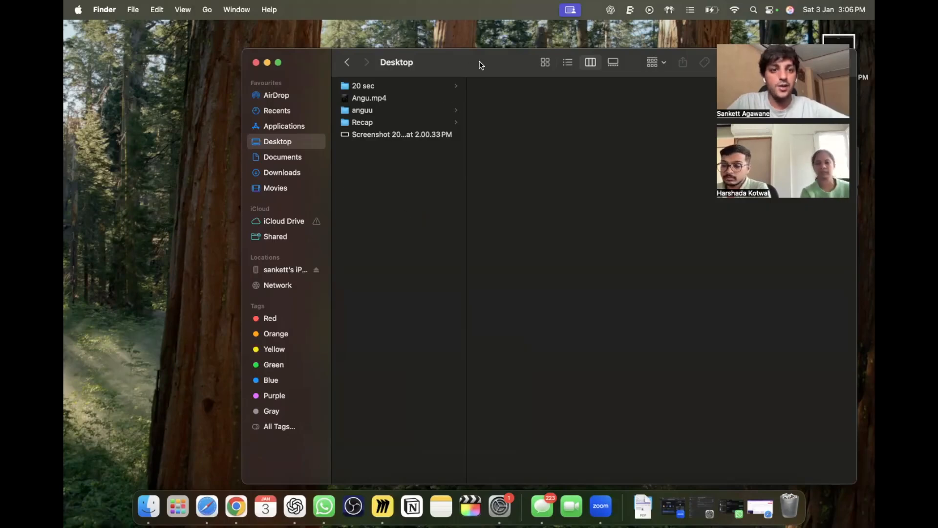
Create a new folder named "Recab 2025" on the Desktop.
left_click_drag(481, 65, 371, 56)
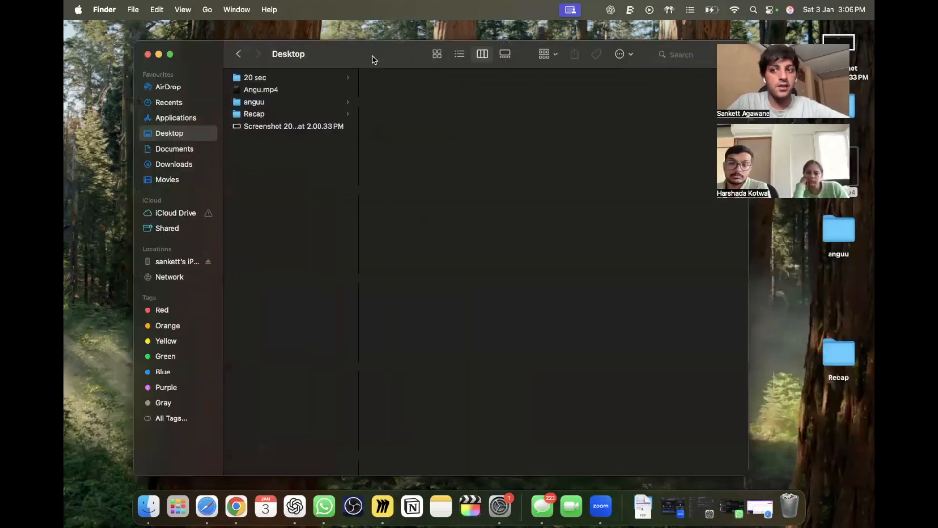
right_click(314, 194)
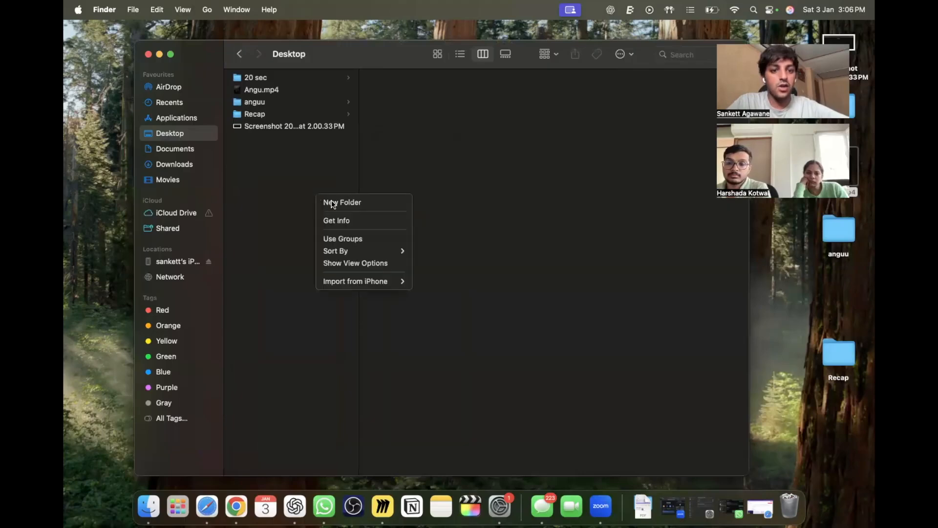
left_click(330, 200)
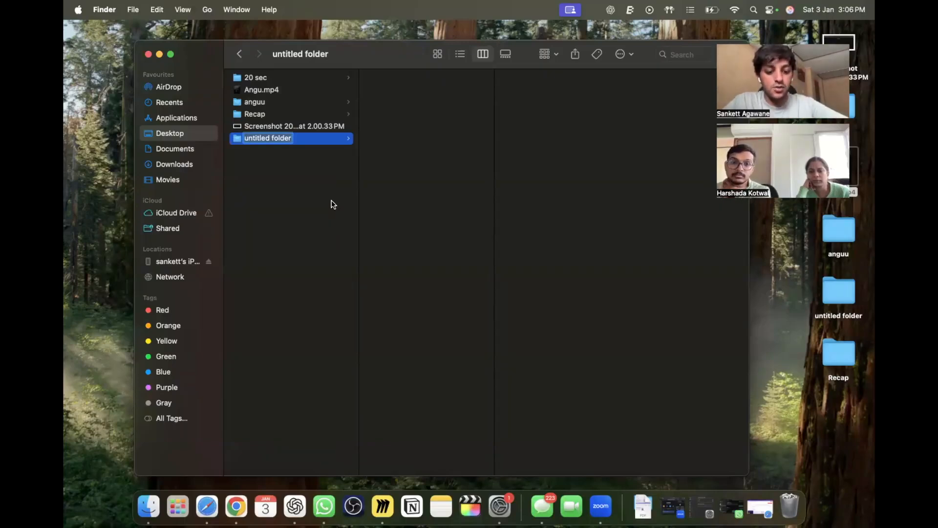
type("Rec")
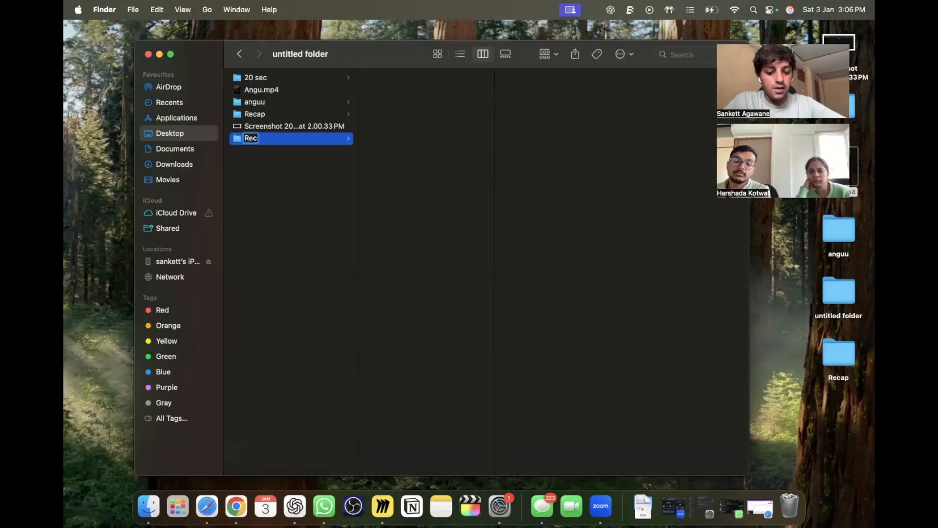
type("ab")
key("BackSpace")
type("ab 2")
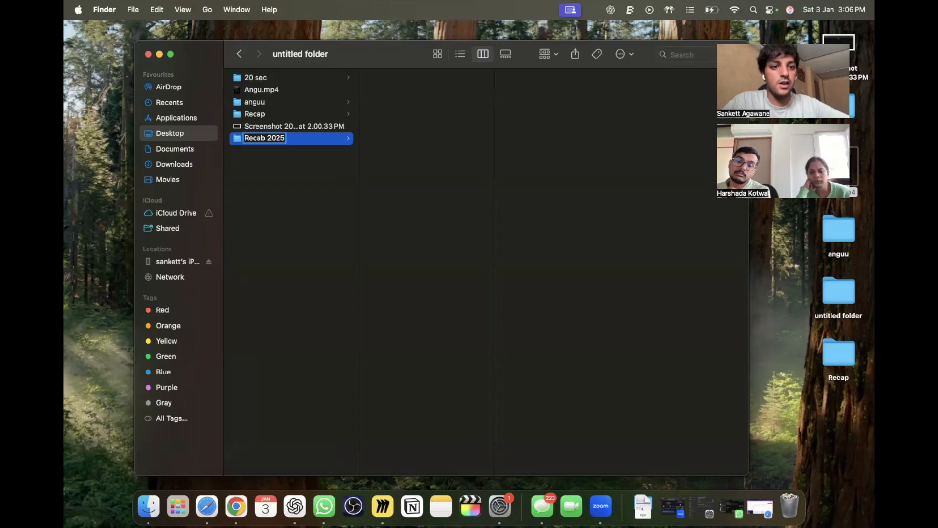
key("Return")
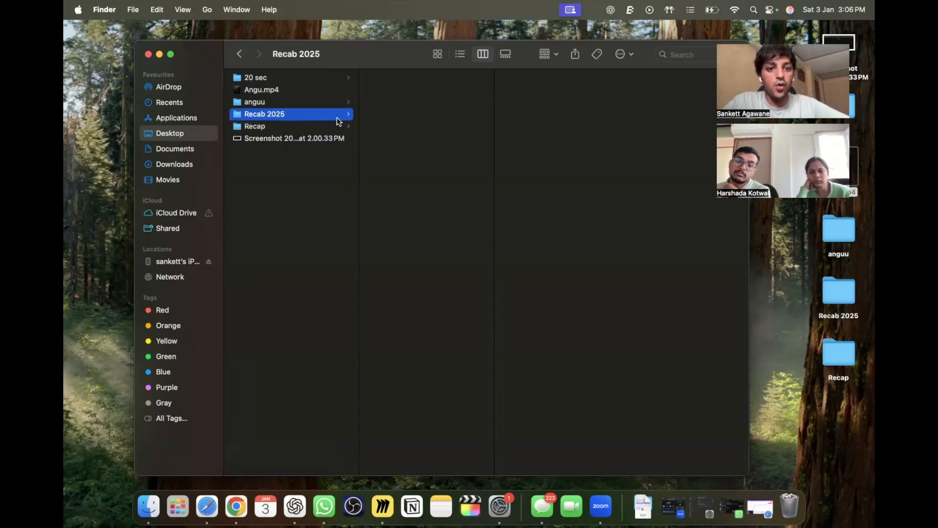
Create a subfolder named "Footage" inside the Recab 2025 folder.
right_click(418, 156)
left_click(428, 157)
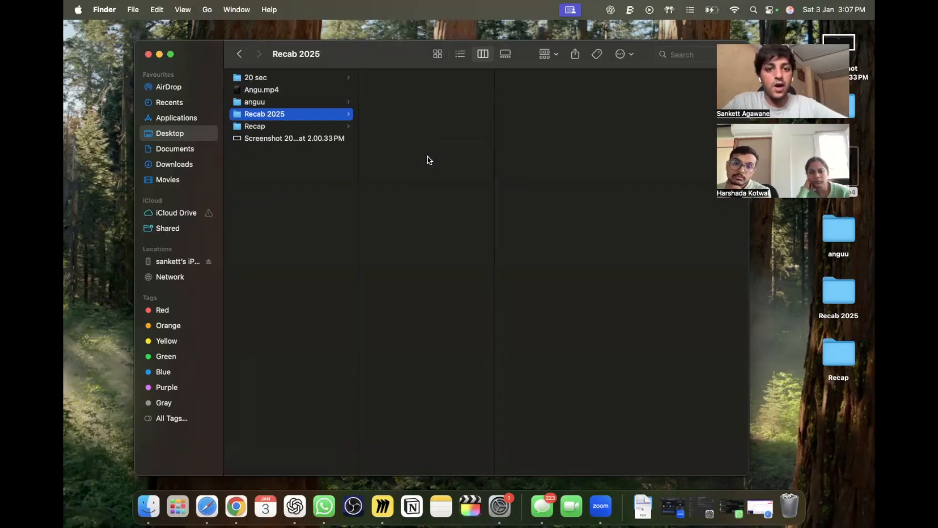
type("Foot")
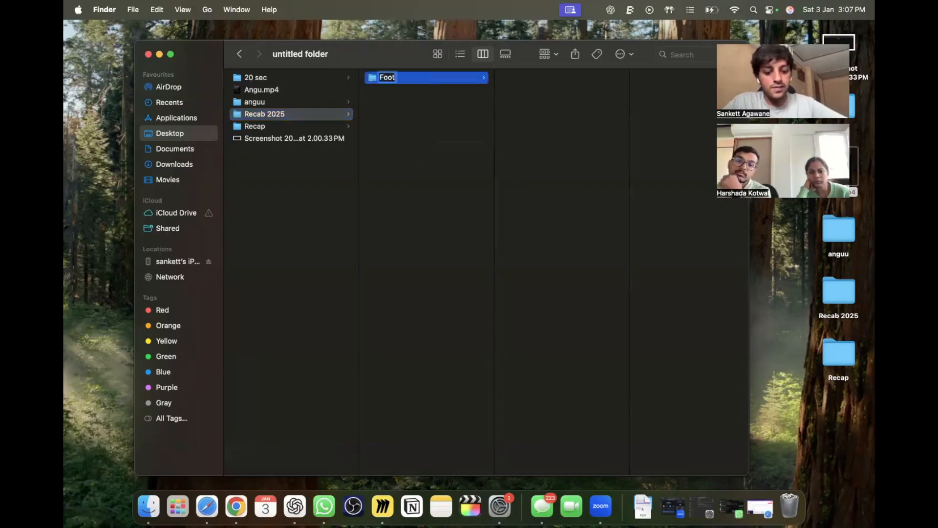
type("age")
key("Return")
Add a subfolder named "Project" to the Recab 2025 folder.
left_click(404, 183)
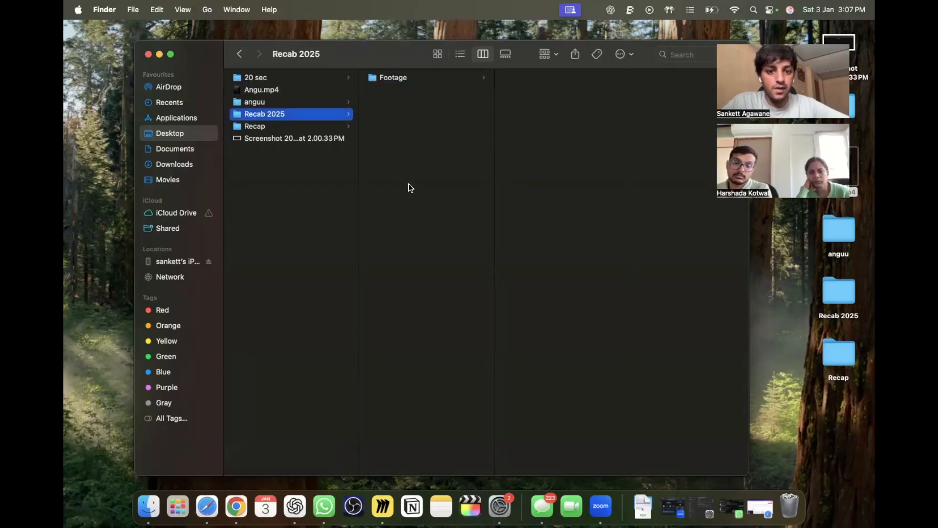
right_click(421, 158)
left_click(434, 166)
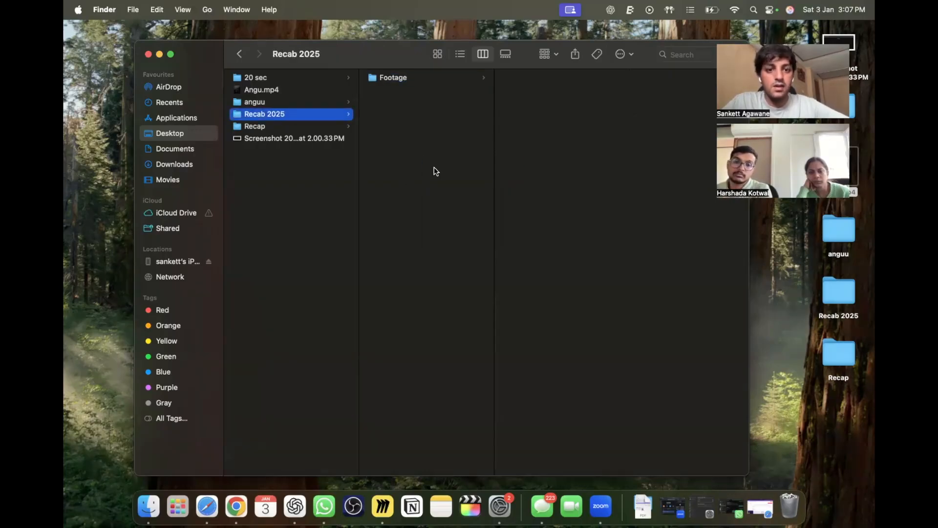
type("Project")
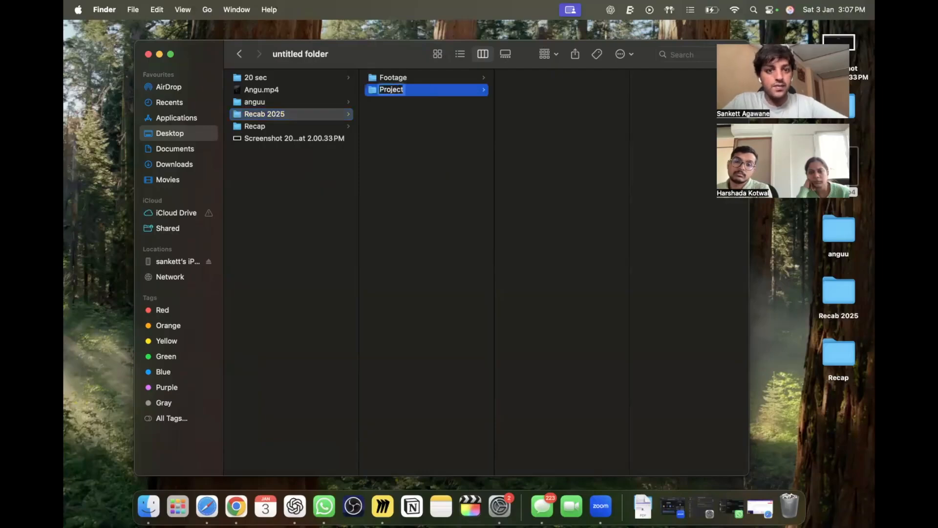
key("Return")
Add a subfolder named "Music" to the Recab 2025 folder.
left_click(429, 211)
right_click(428, 212)
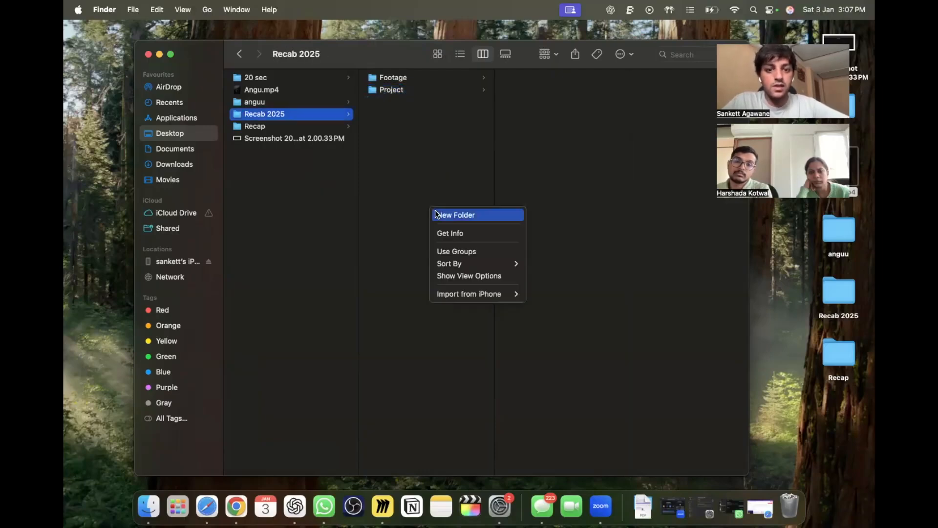
left_click(437, 214)
type("Mus")
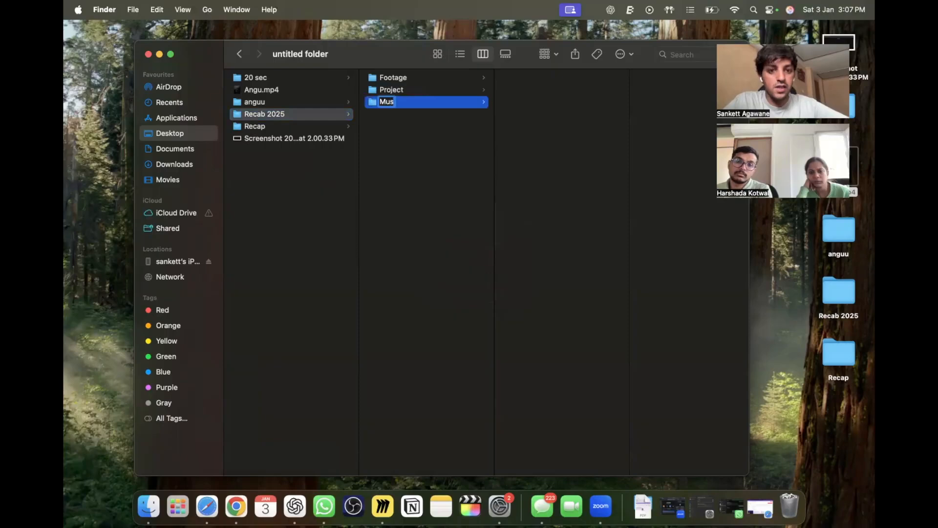
type("ic")
key("Return")
Add a subfolder named "Export" to the Recab 2025 folder.
left_click(437, 241)
right_click(437, 240)
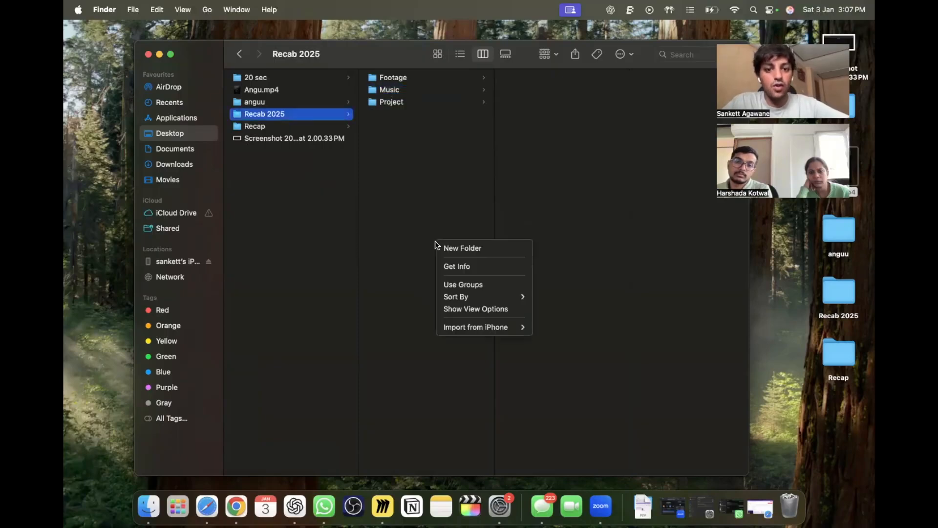
left_click(450, 248)
type("Ex")
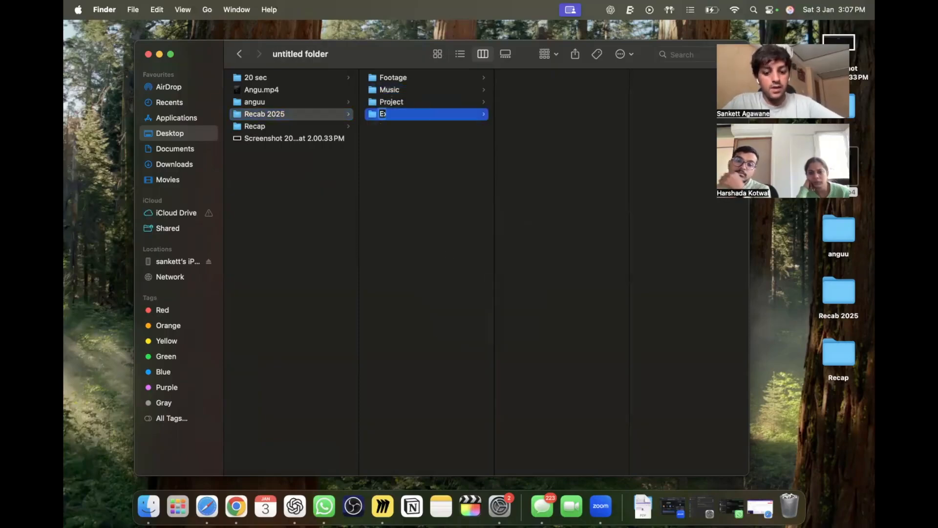
type("port")
key("Return")
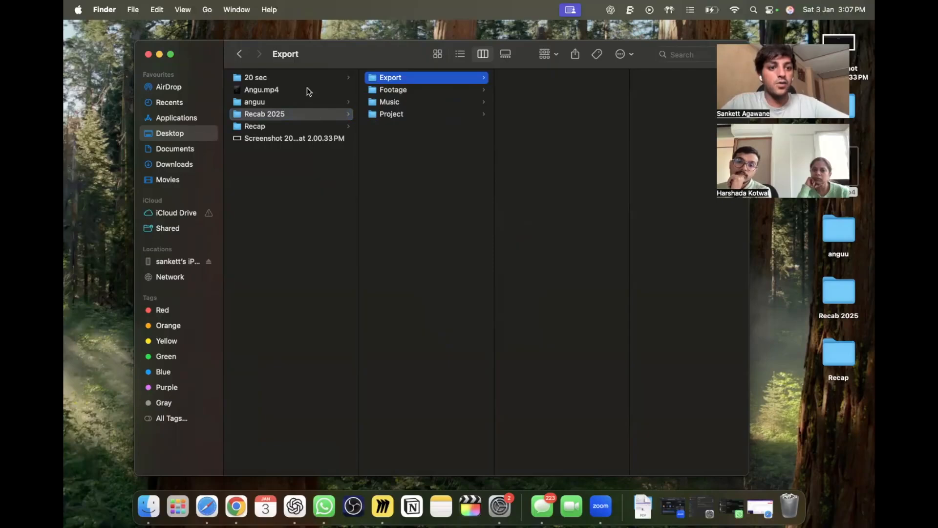
Copy Angu.mp4 from the Desktop into the Footage subfolder of Recab 2025.
left_click(294, 91)
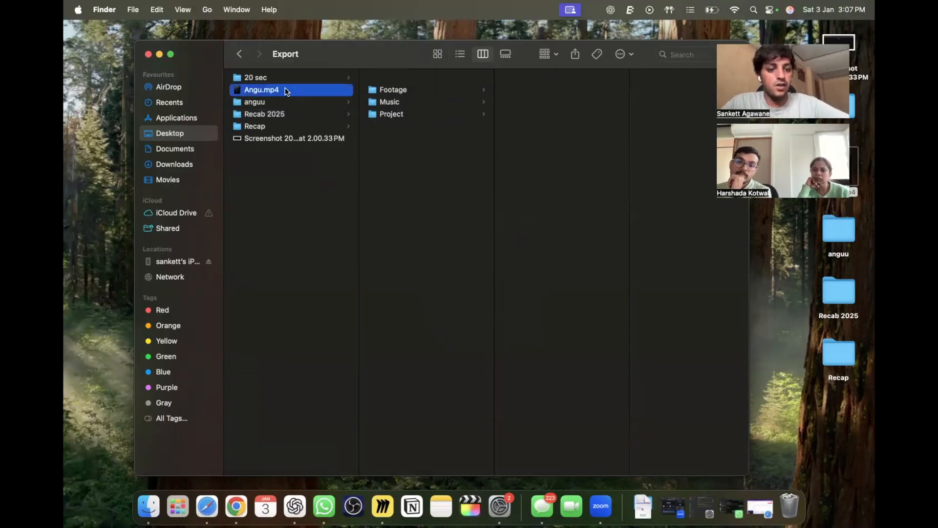
left_click(277, 113)
left_click(406, 91)
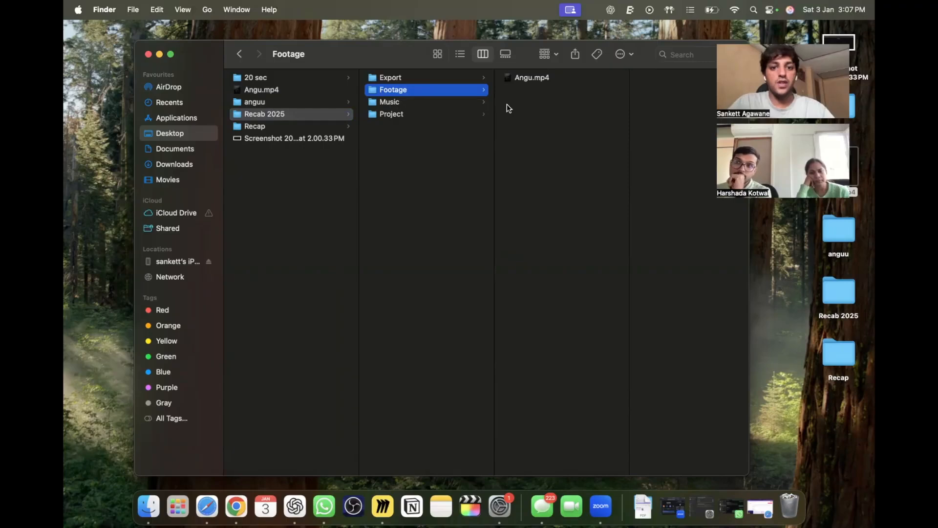
Add a subfolder named "Images" directly inside the Recab 2025 folder.
left_click(447, 102)
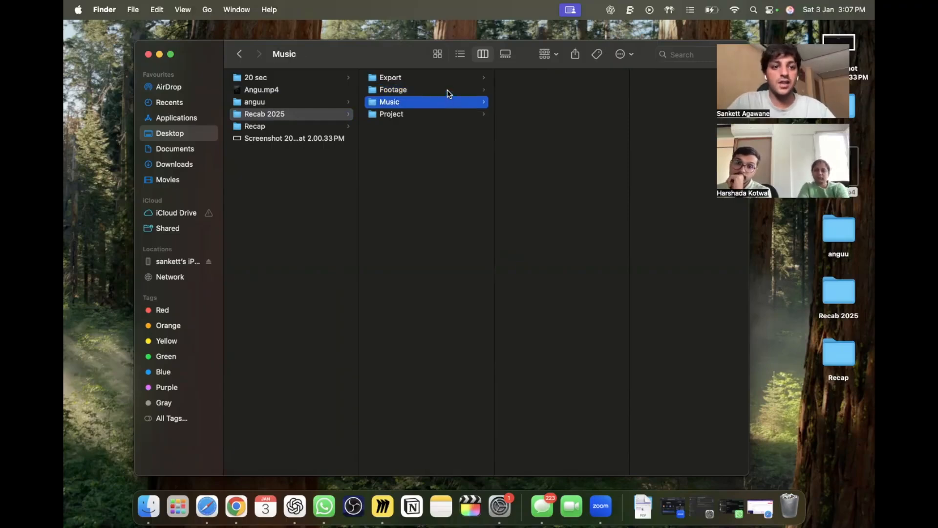
left_click(447, 90)
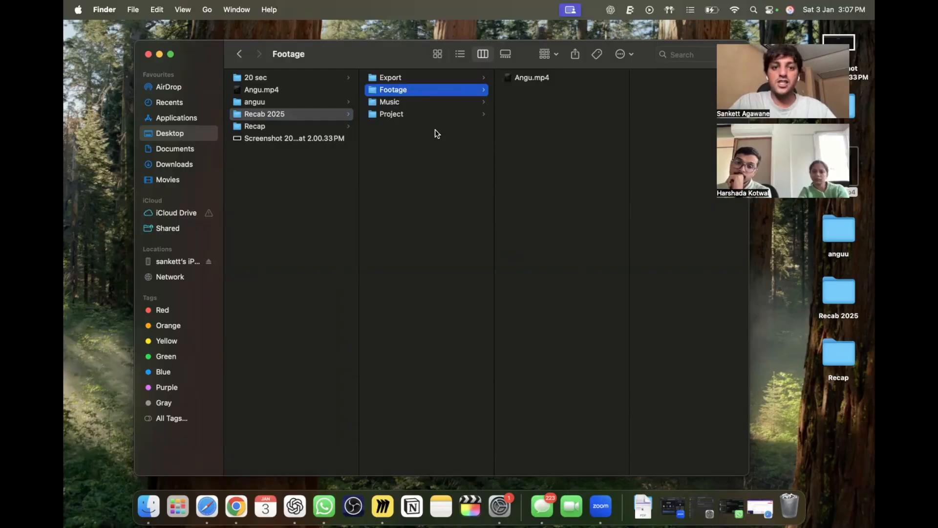
right_click(437, 147)
left_click(416, 146)
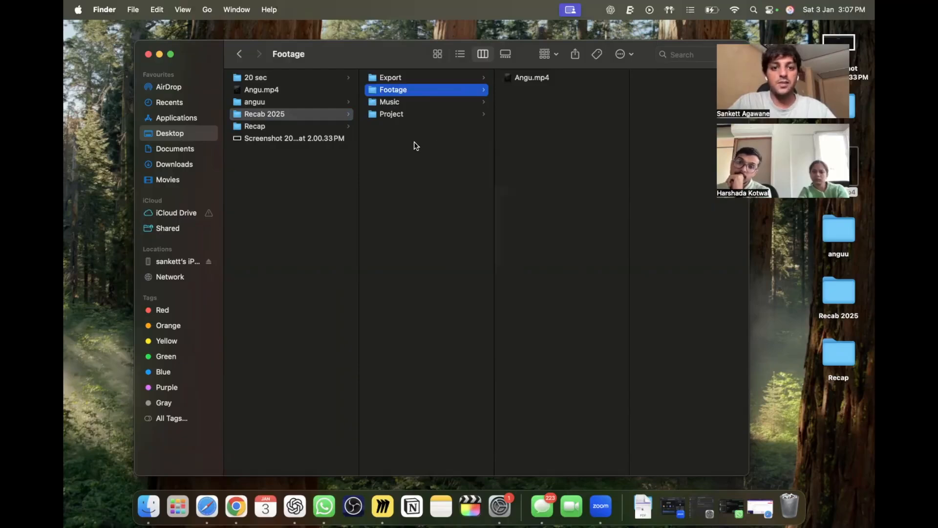
left_click(423, 147)
right_click(424, 148)
left_click(427, 150)
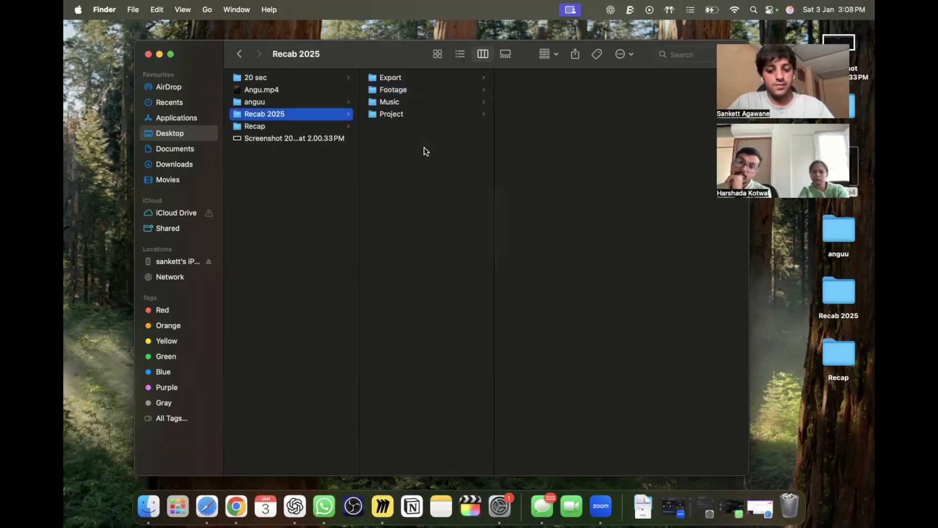
type("Images")
key("Return")
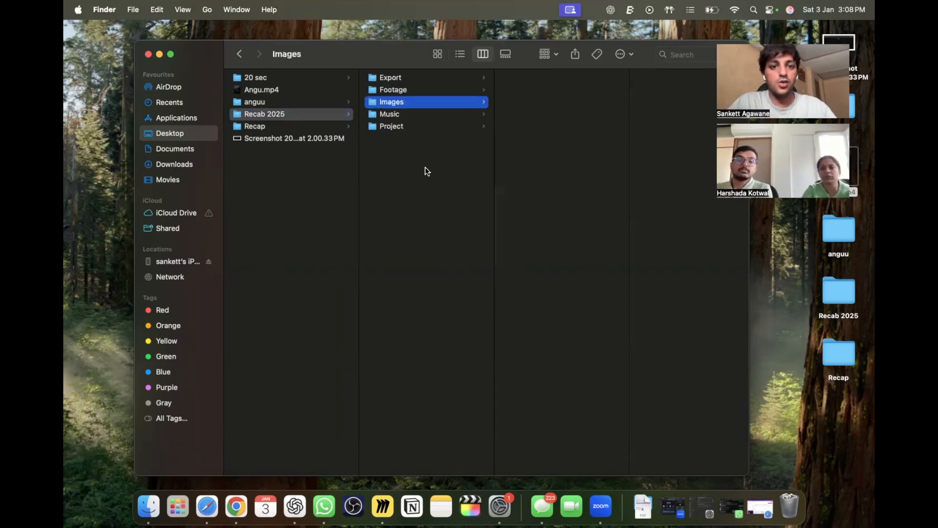
left_click(425, 168)
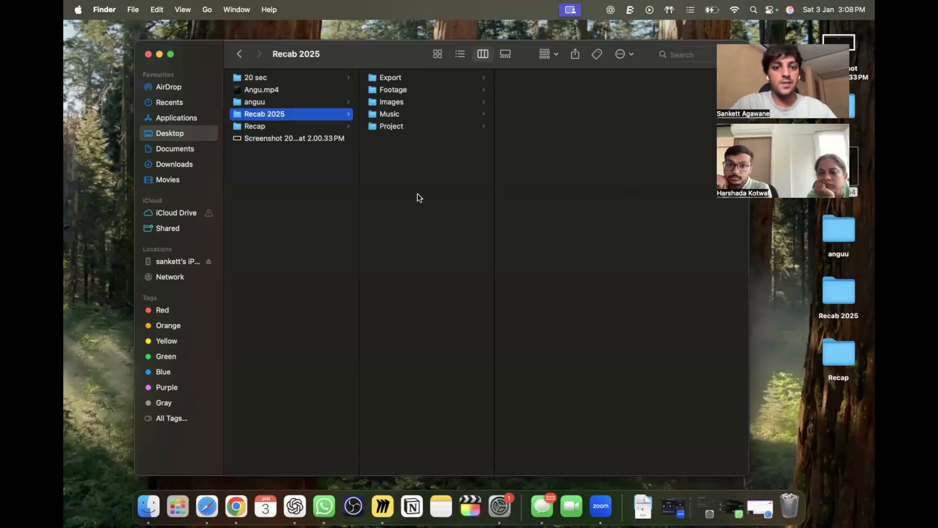
Switch to Final Cut Pro and examine its browser, viewer, inspector and timeline areas.
left_click(469, 504)
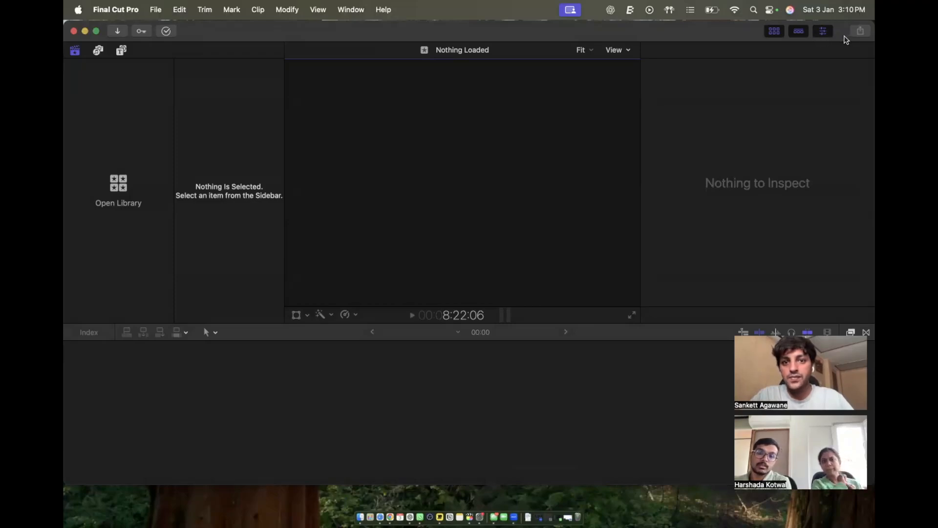
left_click(189, 71)
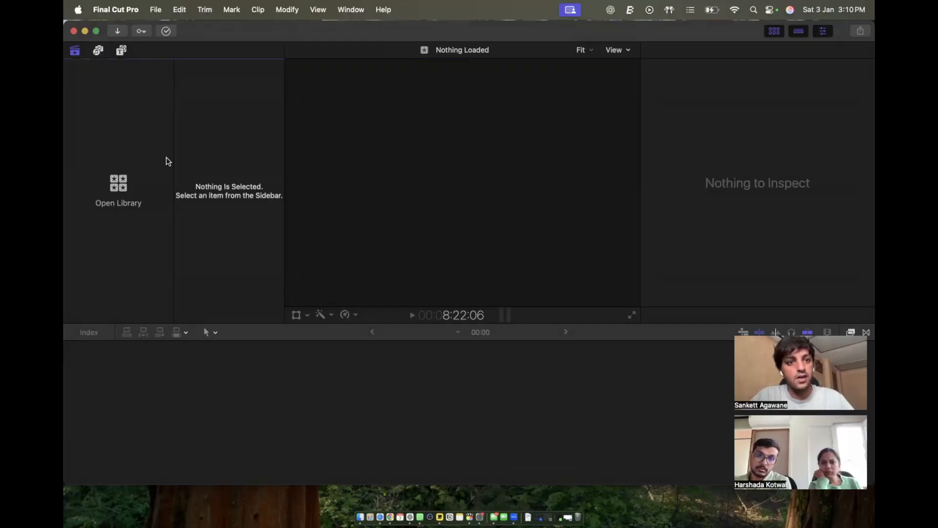
left_click(472, 129)
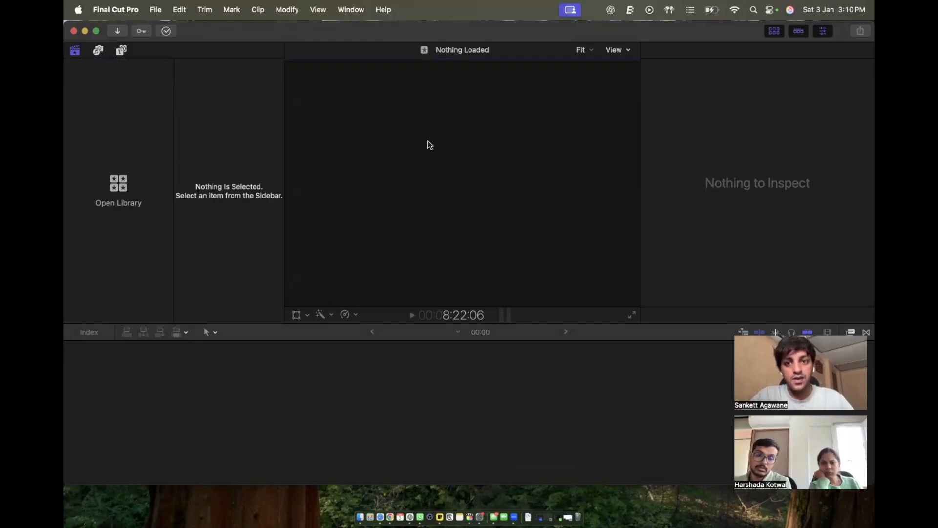
left_click(716, 151)
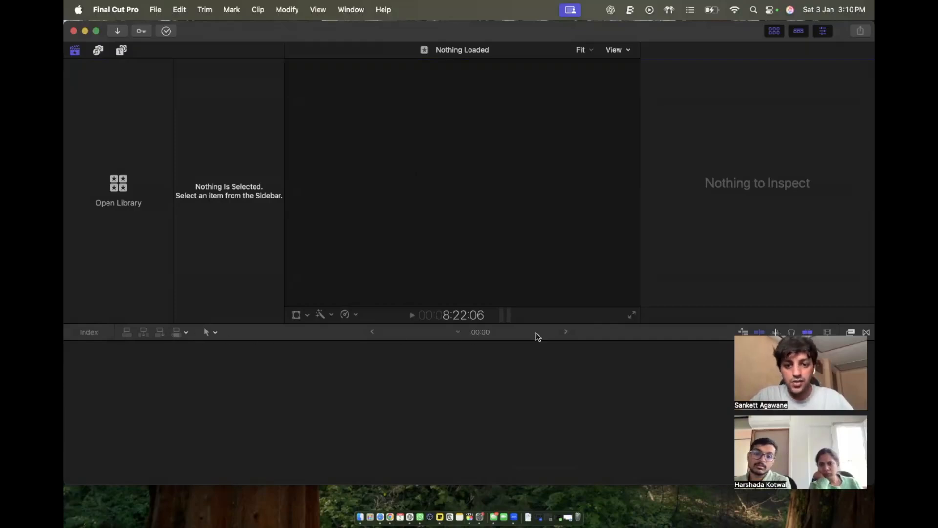
left_click(504, 397)
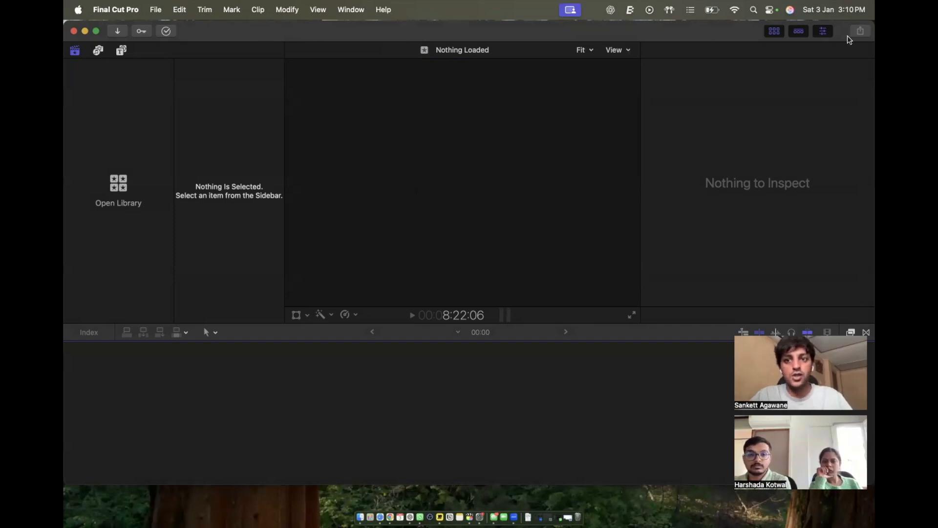
left_click(164, 147)
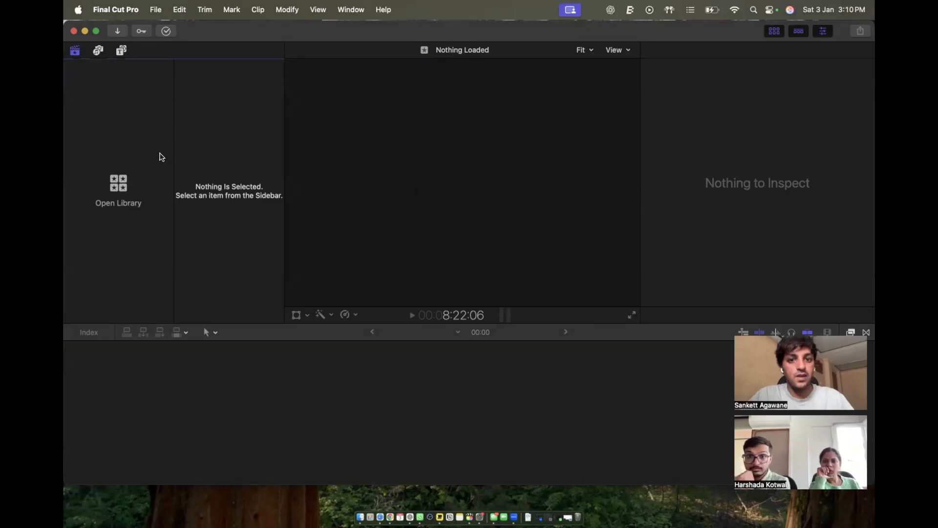
left_click(411, 151)
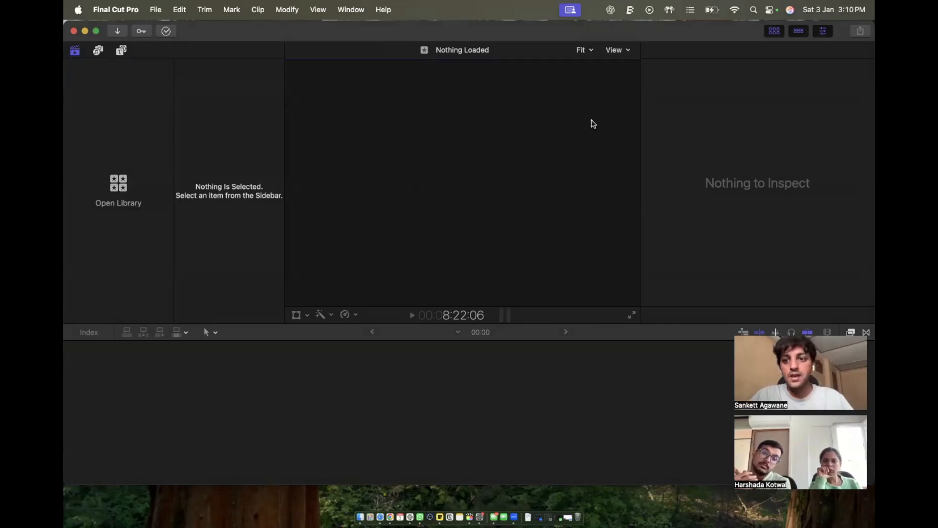
left_click(677, 127)
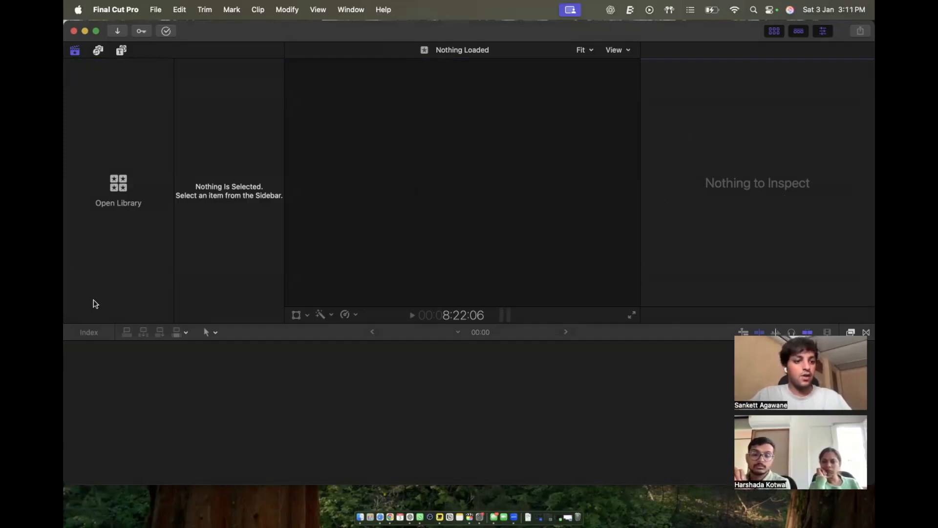
left_click(98, 327)
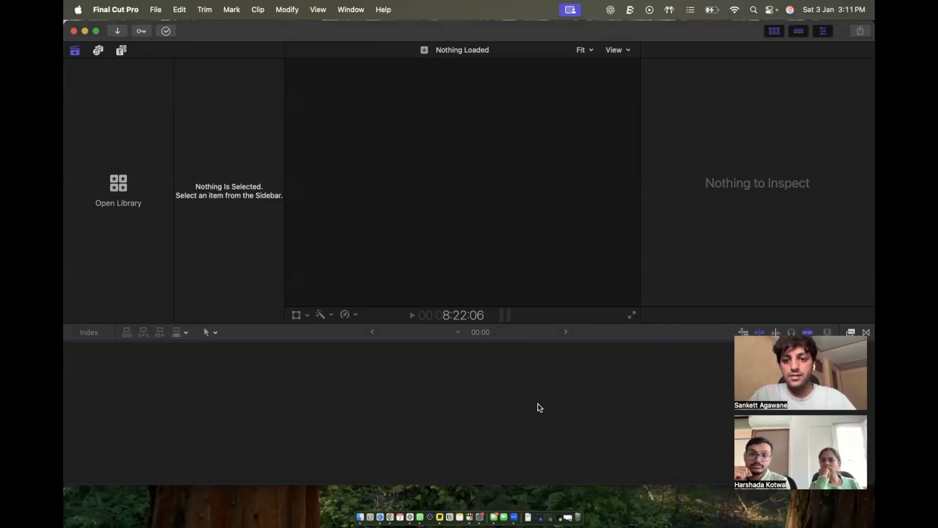
left_click(196, 77)
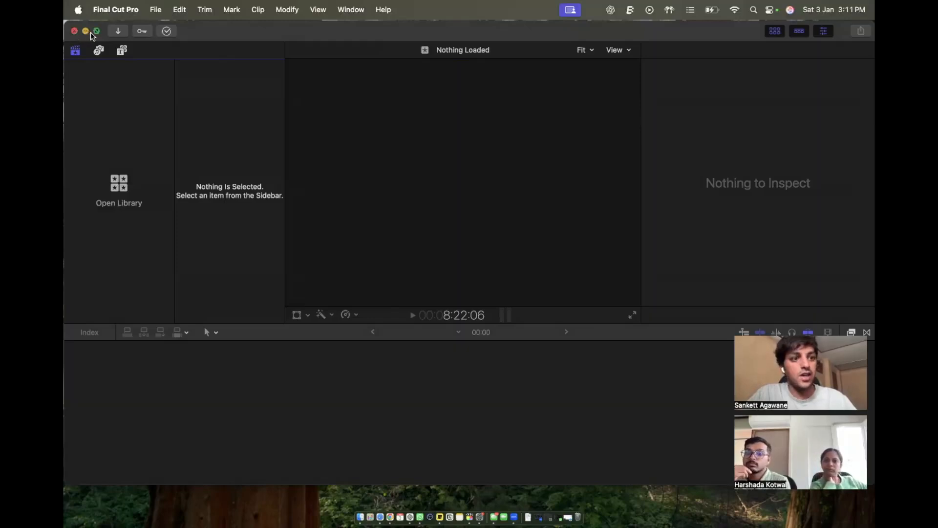
mouse_move(96, 36)
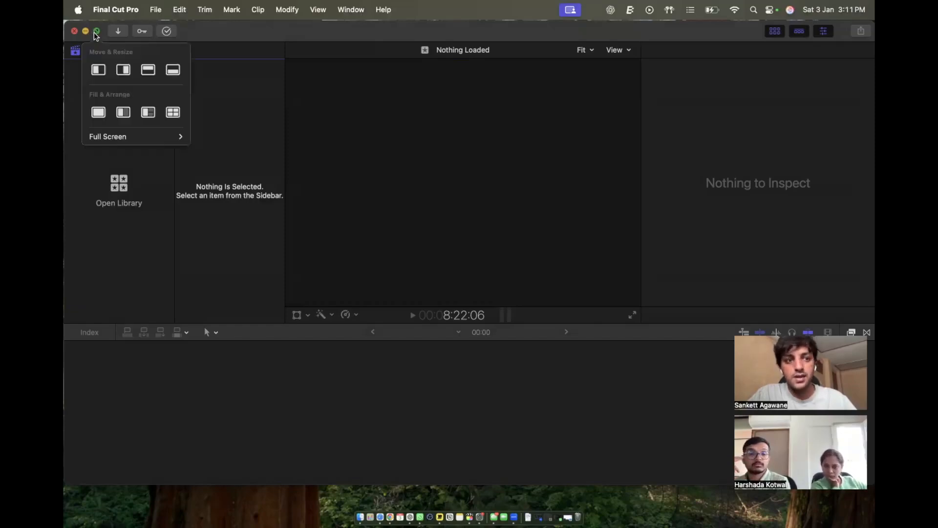
left_click(111, 33)
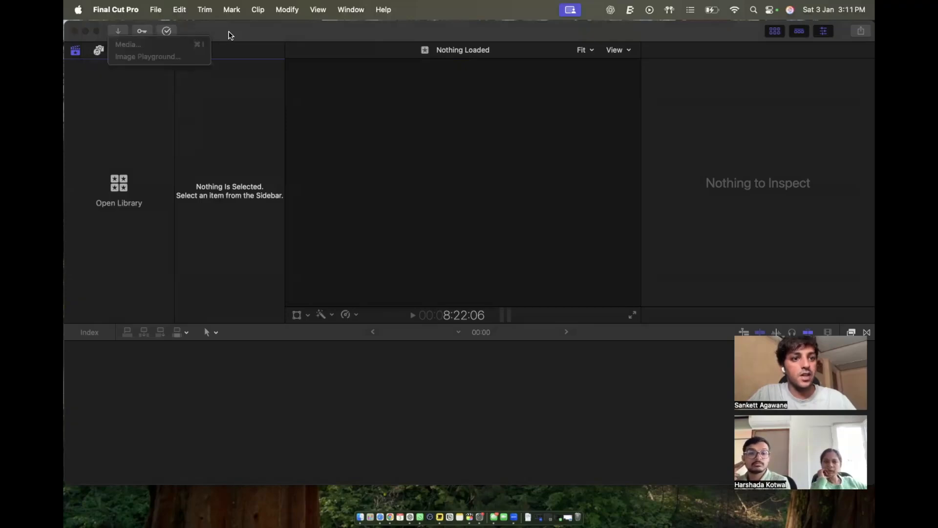
left_click(205, 34)
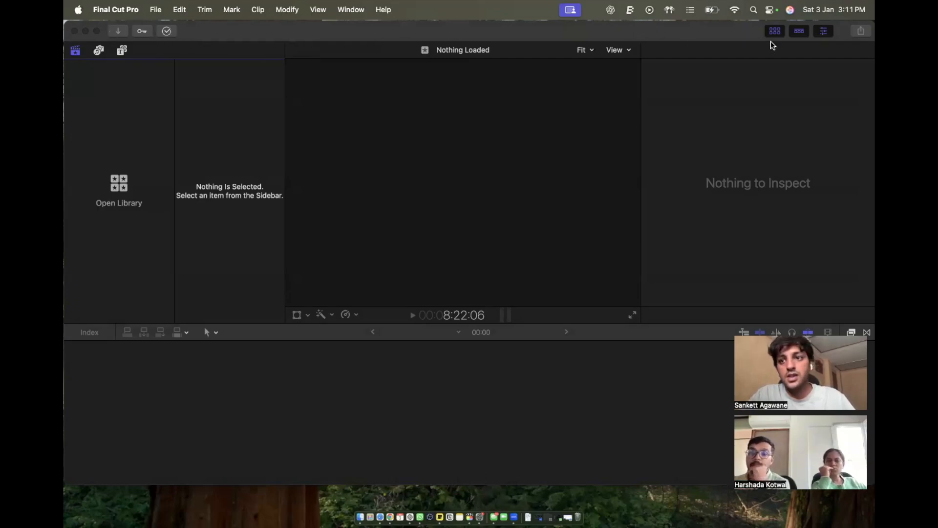
left_click(745, 104)
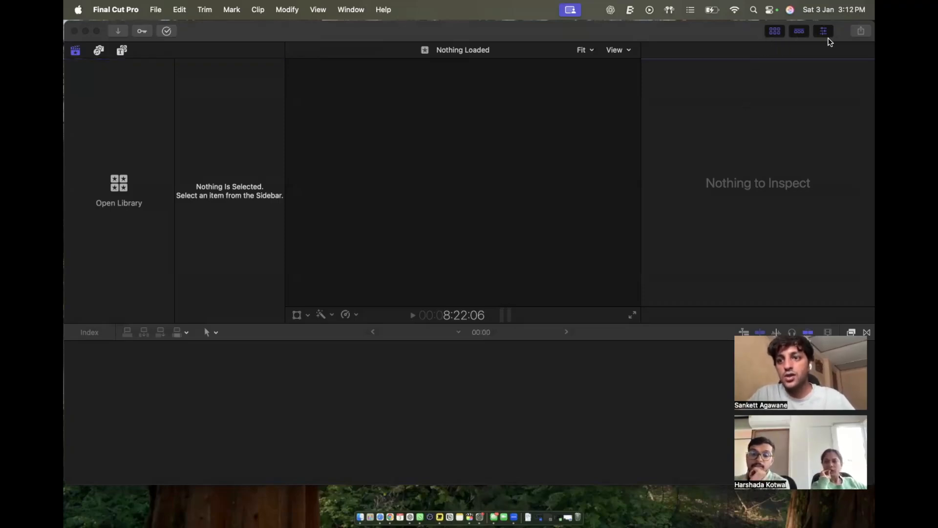
Hide and restore the browser several times to see which workspace area its toggle controls.
left_click(779, 34)
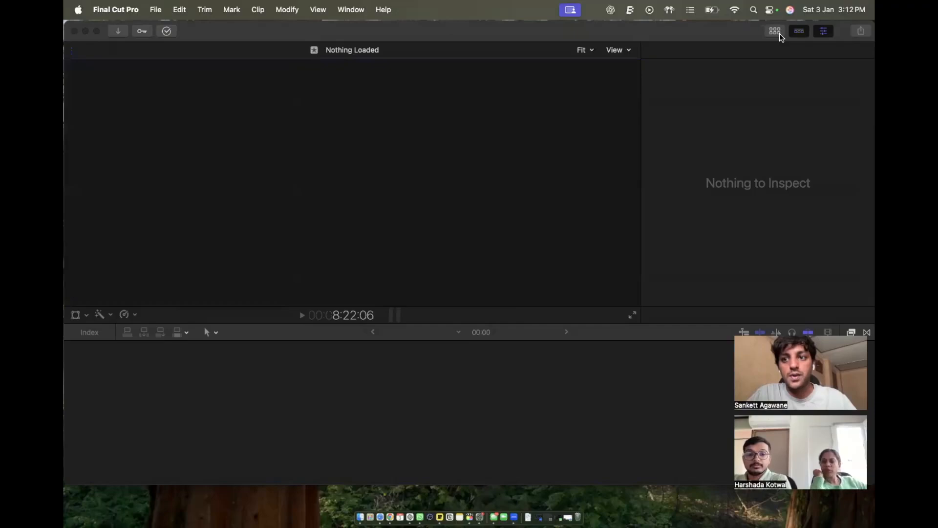
left_click(779, 34)
left_click(779, 33)
left_click(779, 34)
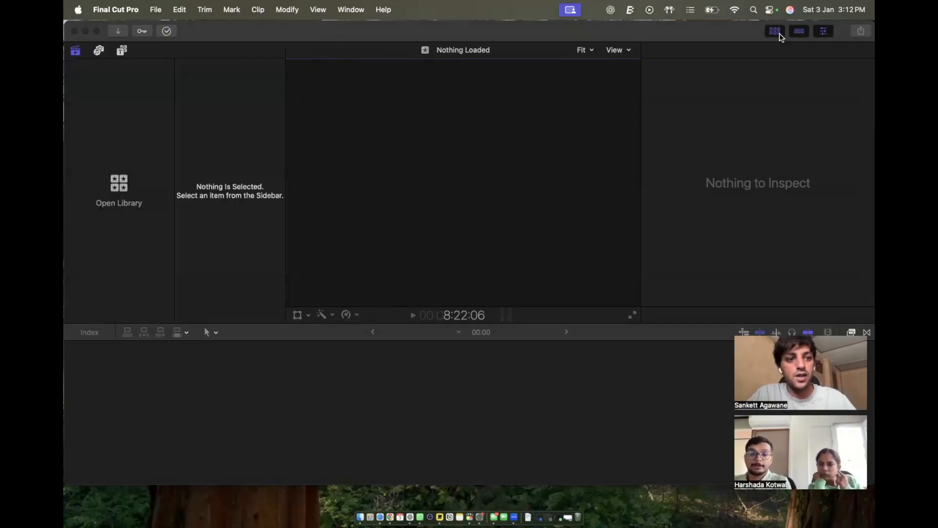
left_click(779, 34)
left_click(779, 33)
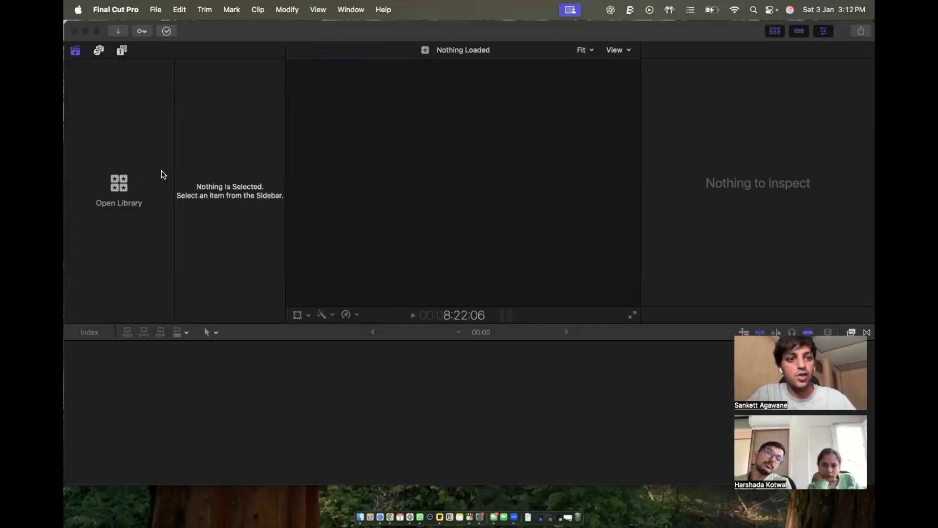
left_click(767, 35)
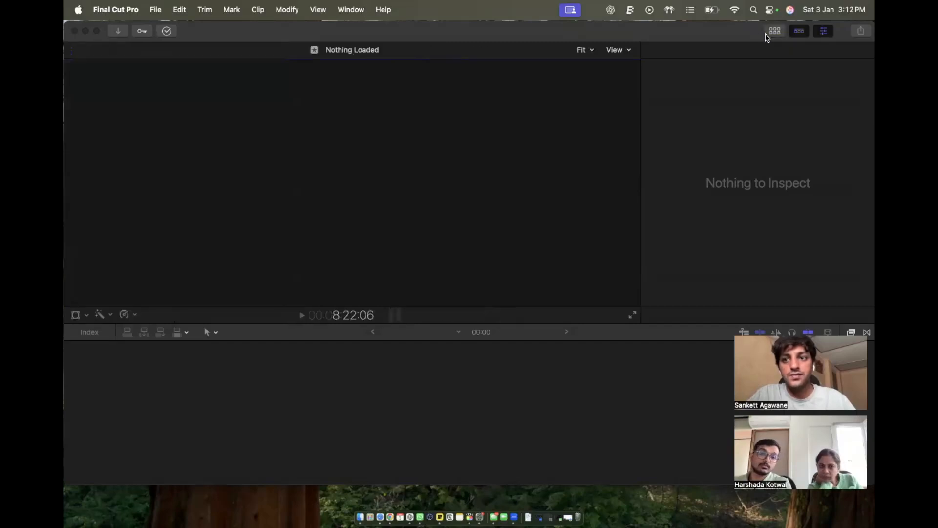
left_click(767, 36)
Hide and restore the timeline, and do the same with the inspector, to see how the workspace layout adapts.
left_click(791, 34)
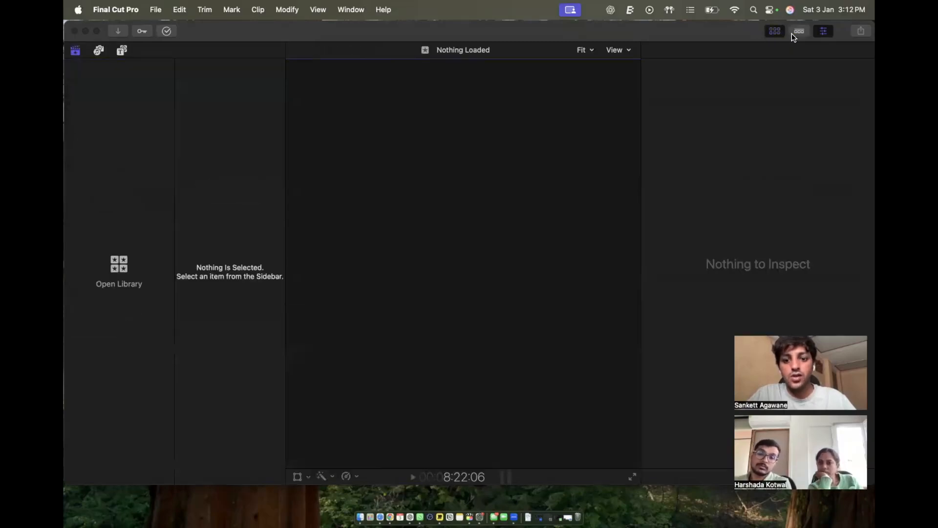
left_click(792, 34)
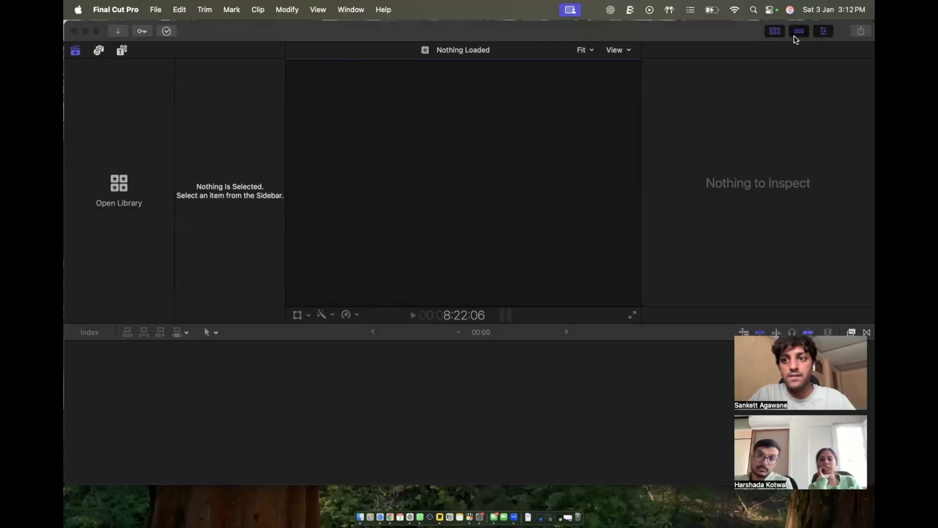
left_click(822, 33)
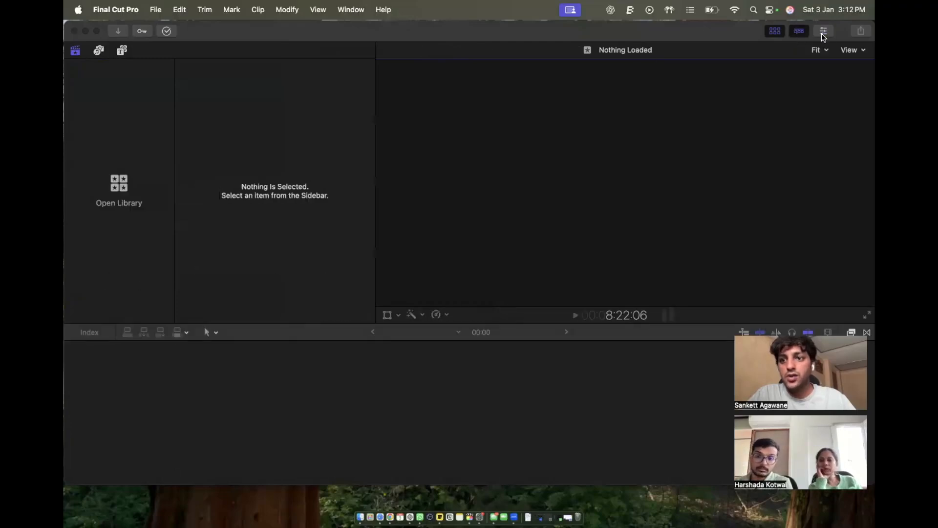
left_click(821, 33)
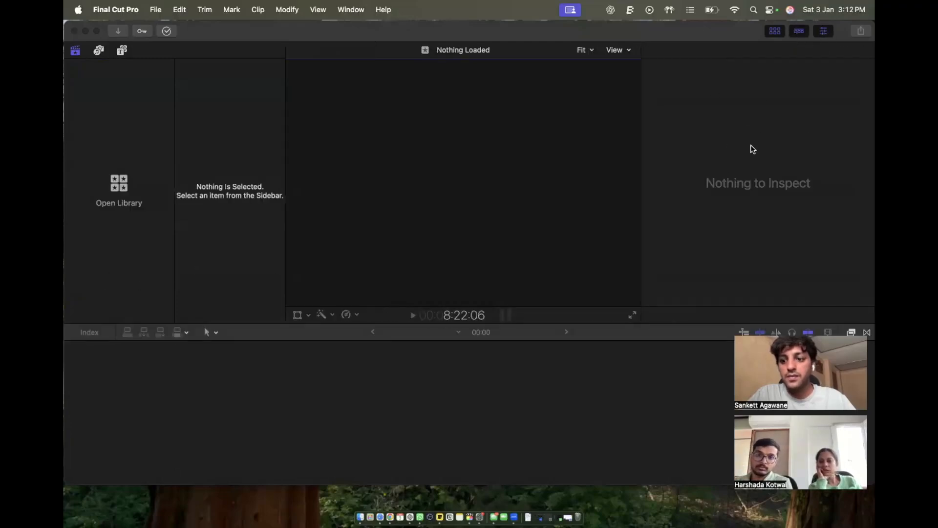
left_click(818, 33)
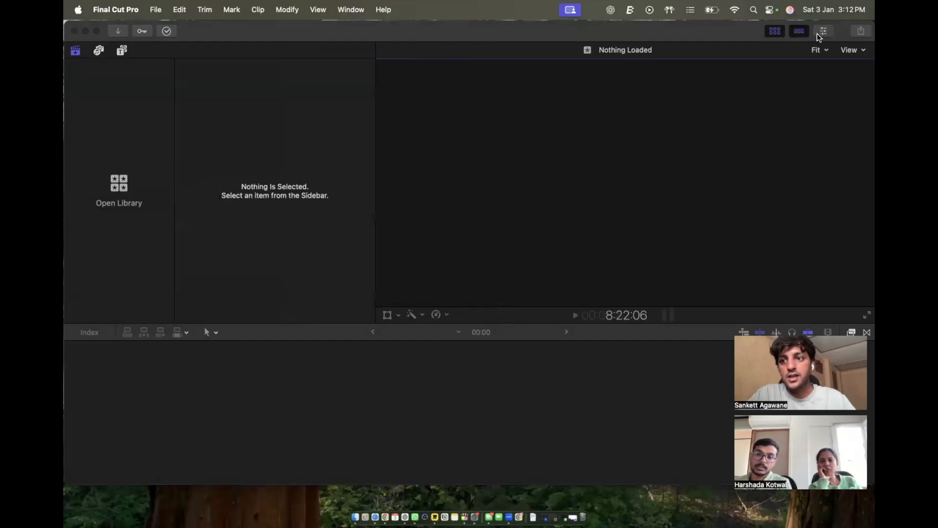
left_click(819, 33)
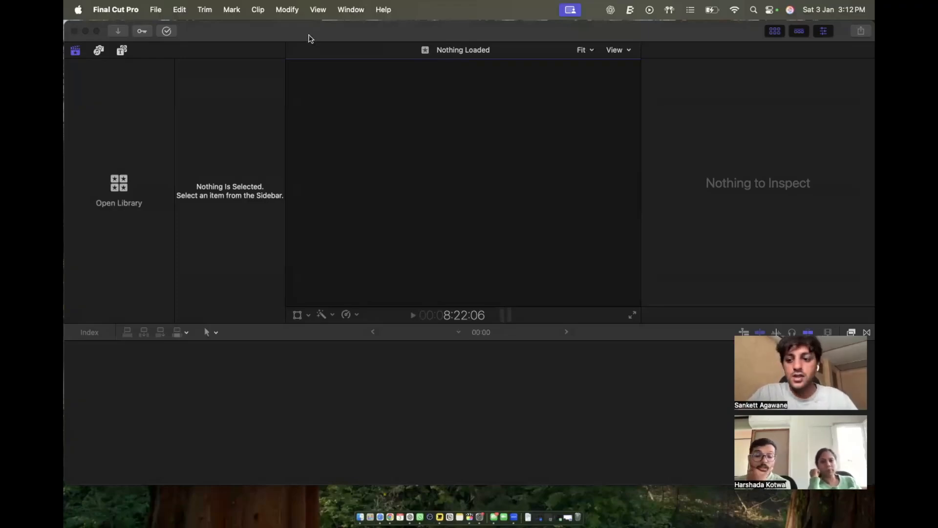
Widen the browser by moving its boundary with the viewer outward.
left_click(140, 118)
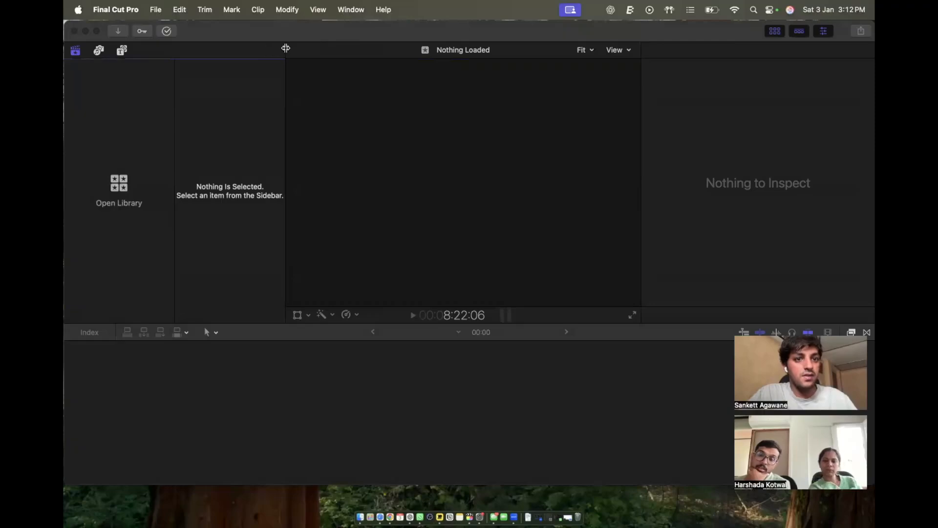
left_click_drag(285, 46, 350, 49)
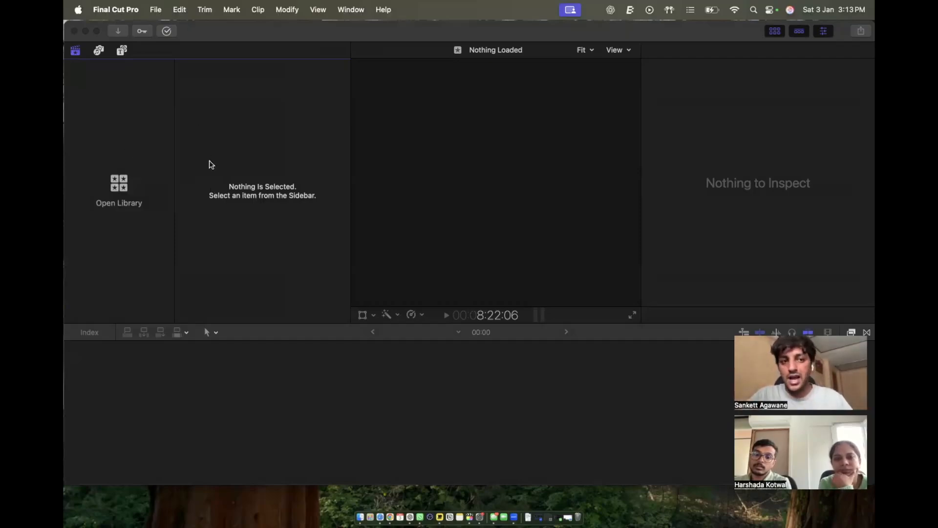
Start creating a new library and name it "Recap 2025".
left_click(154, 10)
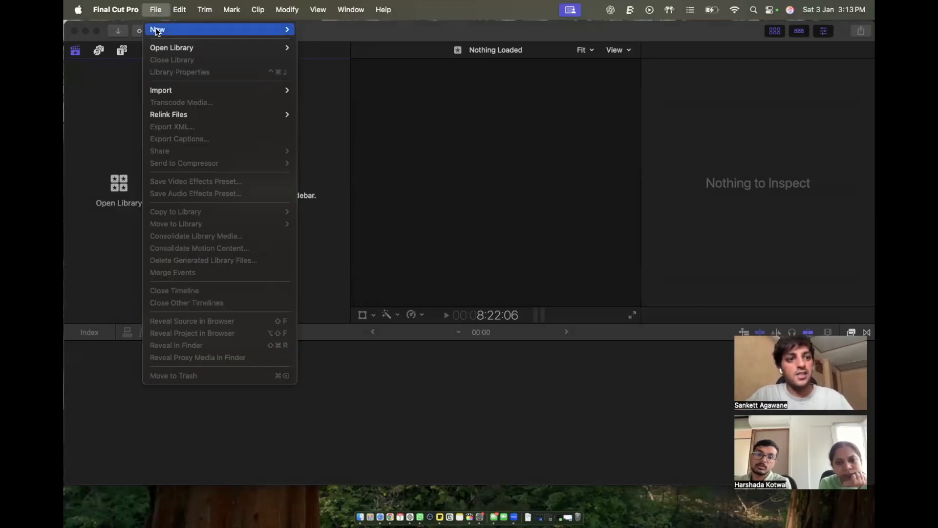
mouse_move(157, 32)
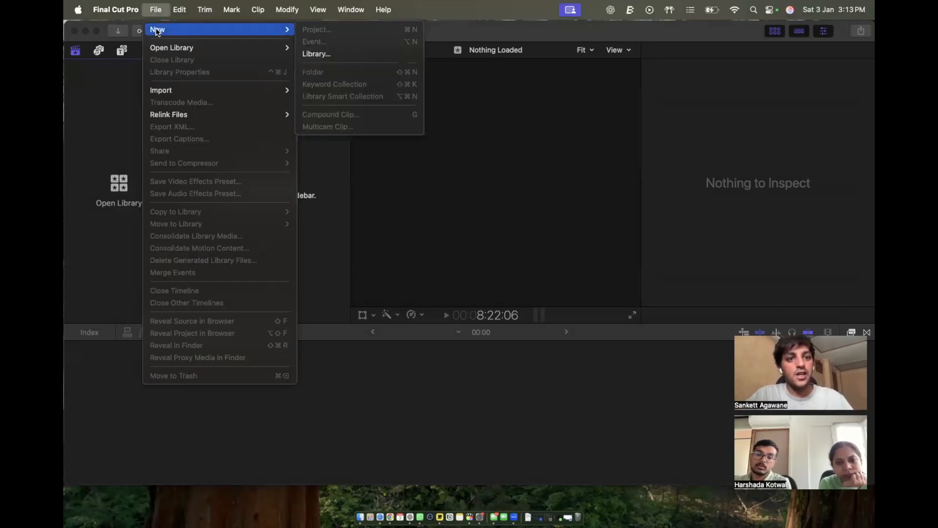
left_click(315, 55)
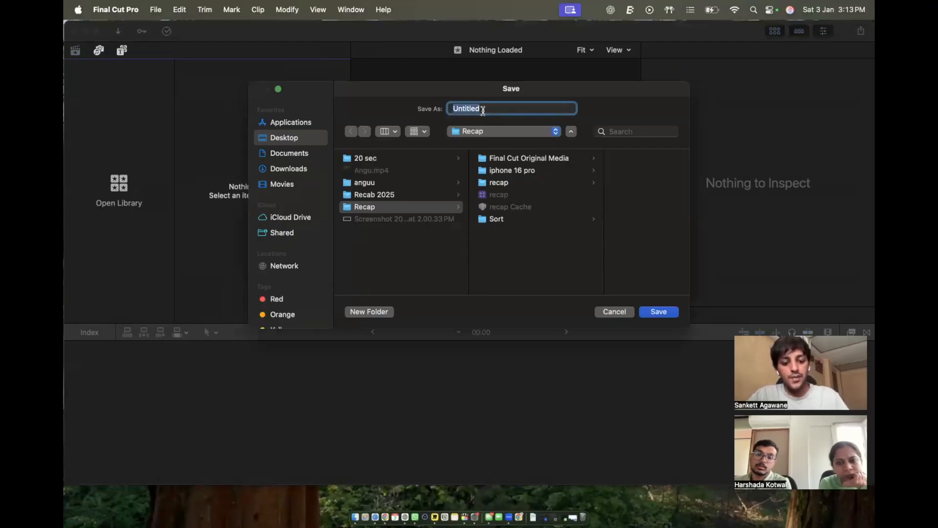
type("REc")
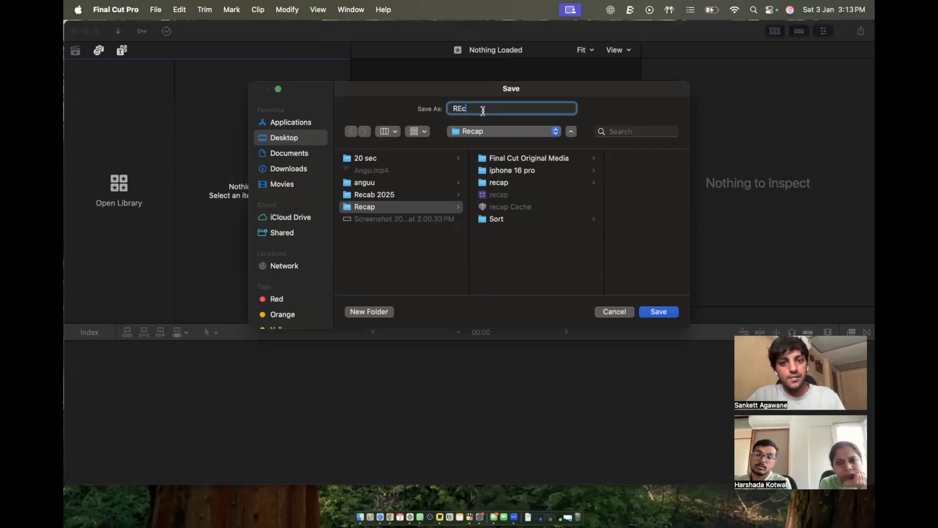
type("ap 2")
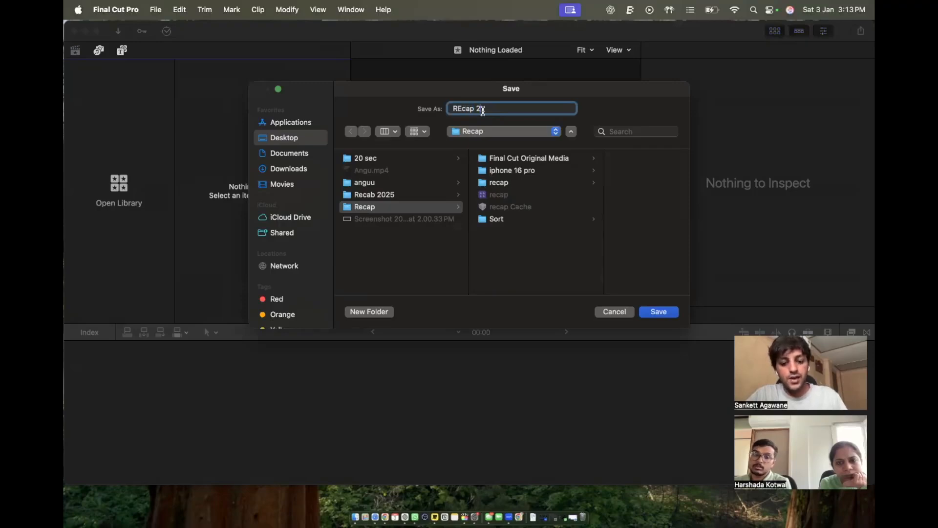
type("025")
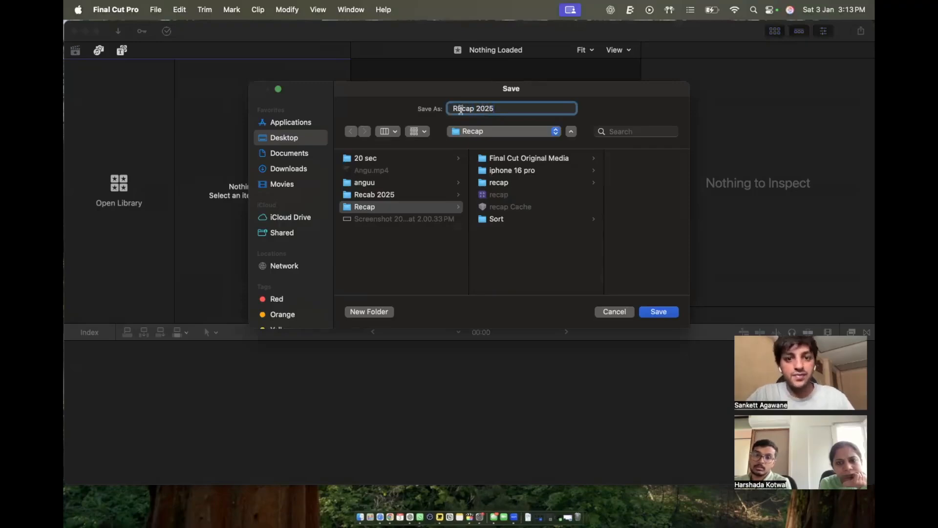
left_click(460, 108)
key("BackSpace")
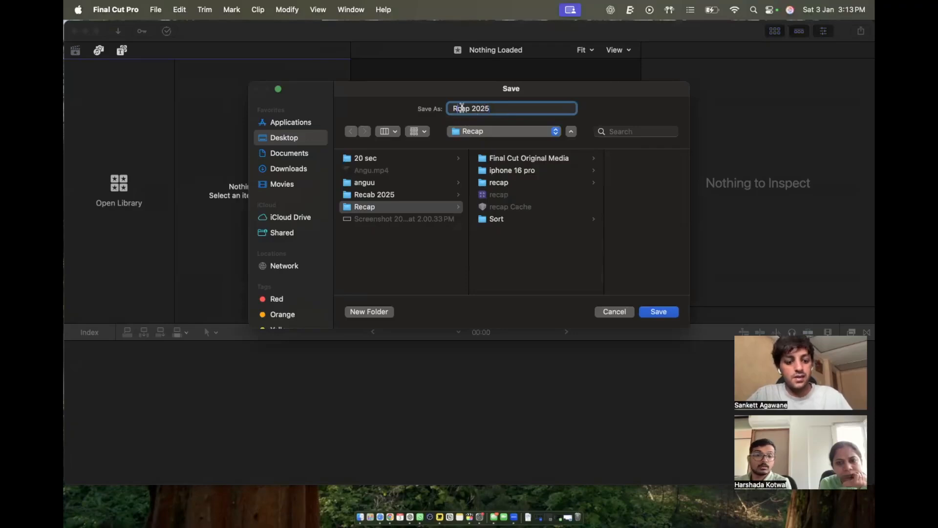
type("e")
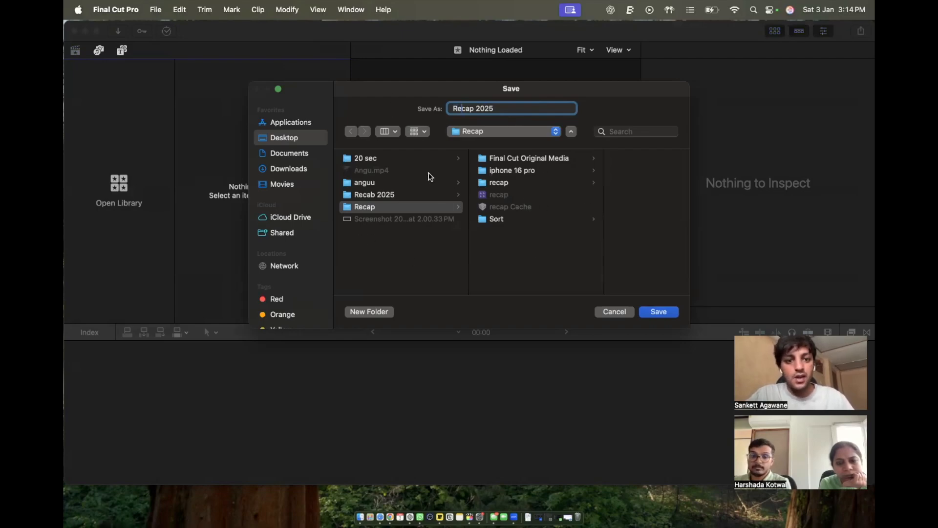
Save the new library in the Project subfolder of the Recab 2025 folder on the Desktop.
left_click(386, 195)
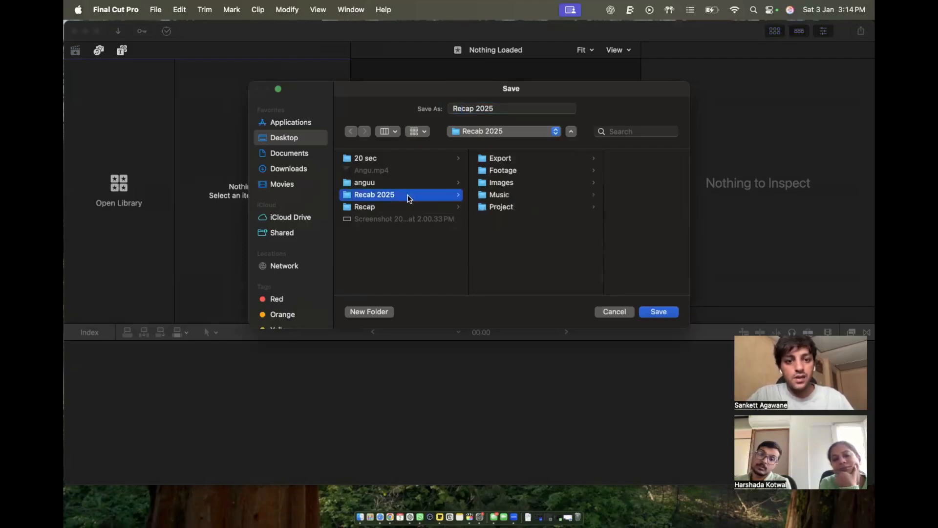
left_click(497, 209)
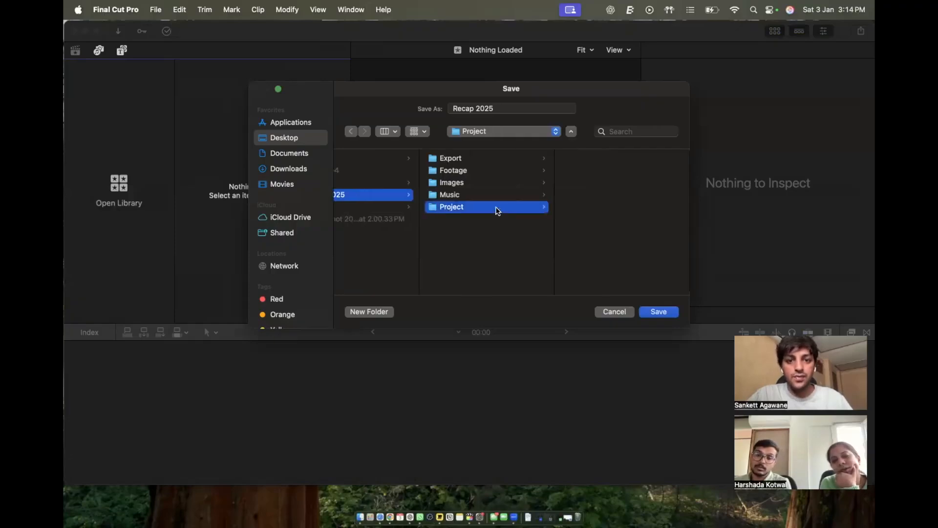
scroll(497, 210, "left", 2)
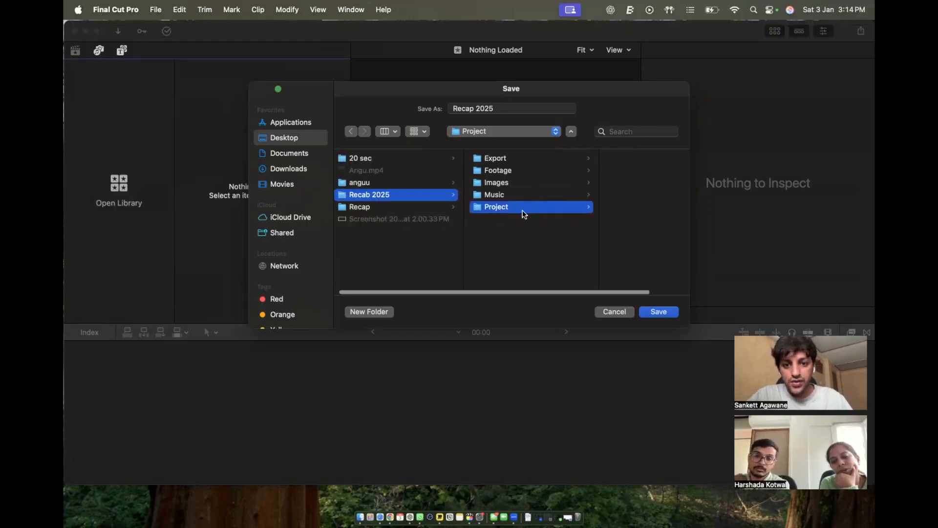
left_click(403, 199)
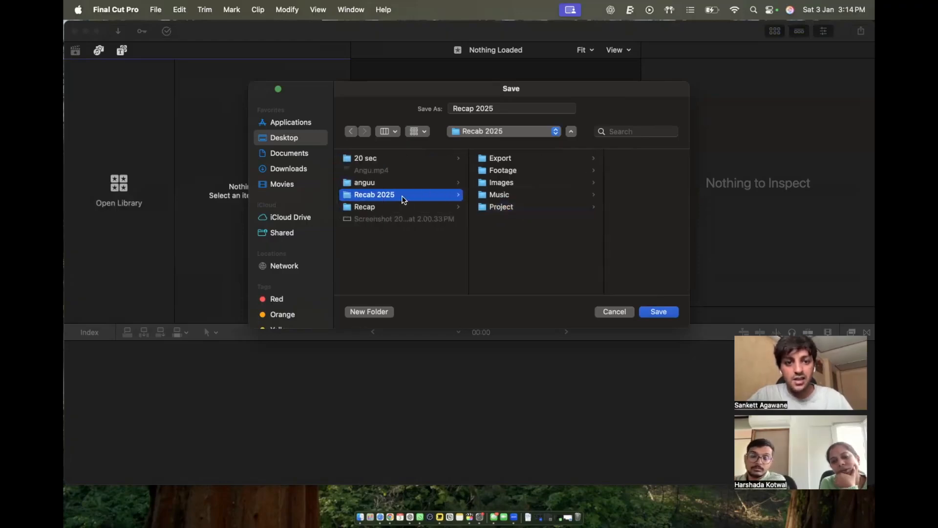
left_click(513, 207)
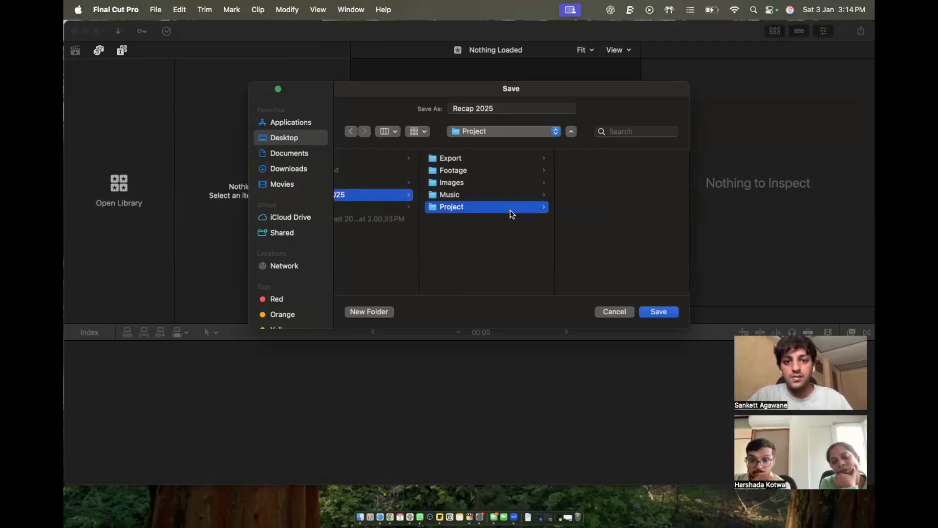
scroll(511, 209, "left", 2)
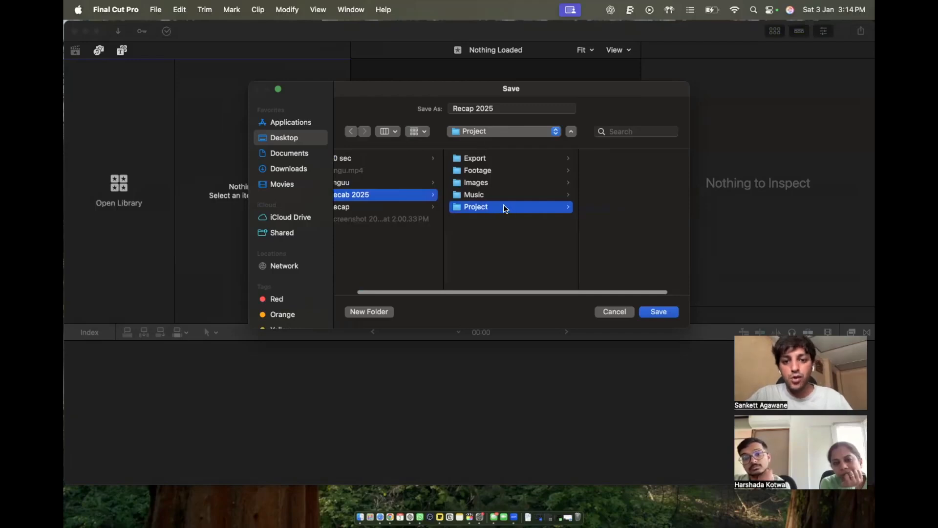
left_click(647, 313)
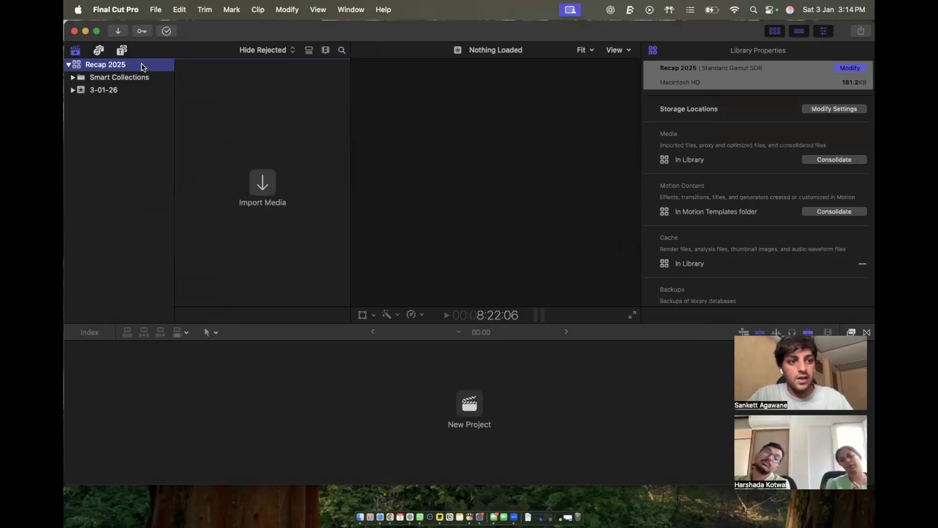
Select the 3-01-26 event and the Recap 2025 library in turn to compare what the inspector offers for each.
left_click(111, 90)
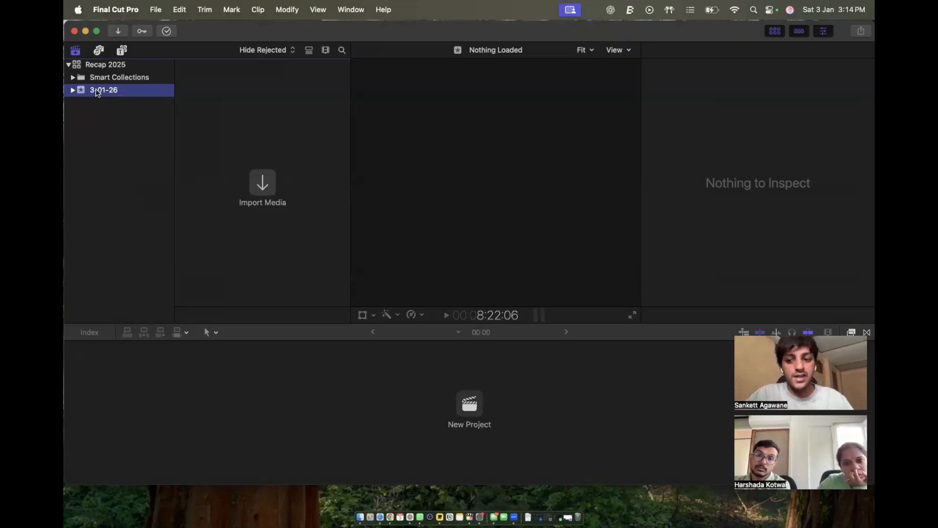
left_click(105, 66)
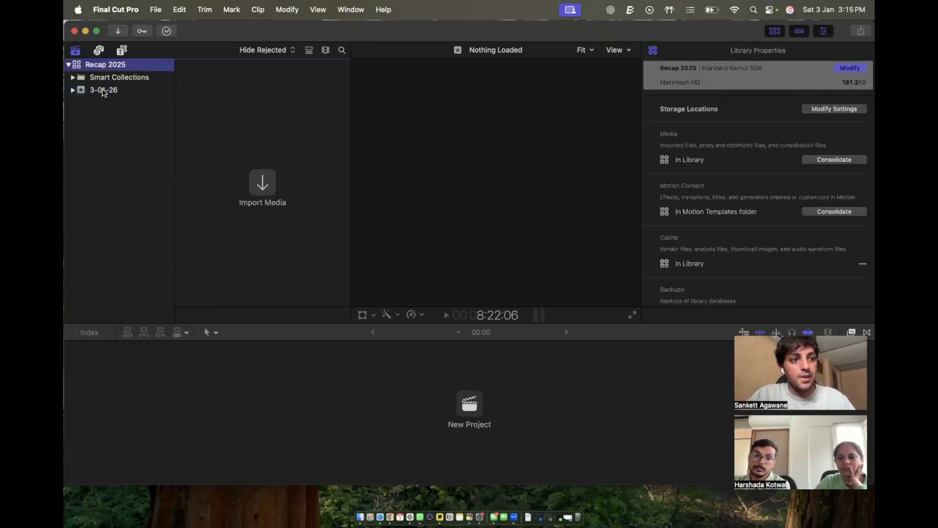
left_click(103, 91)
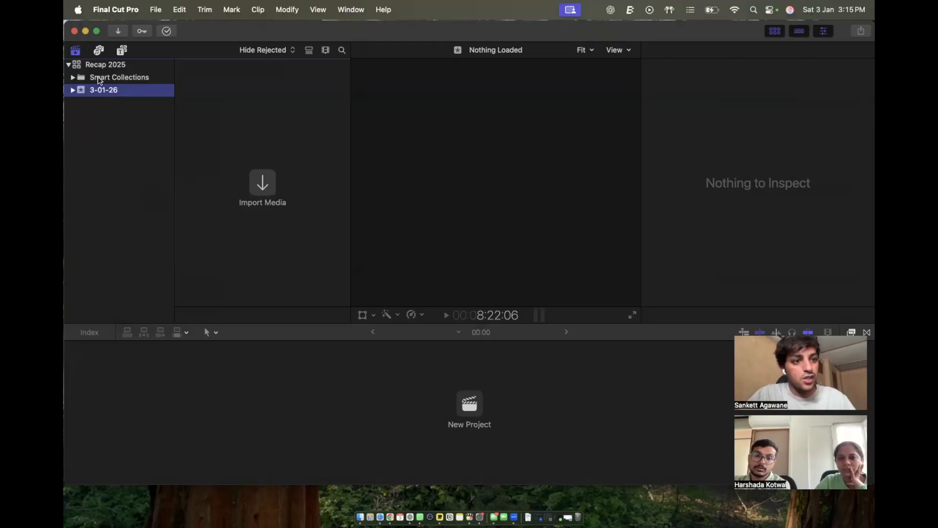
Expand Smart Collections, view its categories such as All Video, Audio Only, Projects and Stills, and collapse it again.
left_click(122, 80)
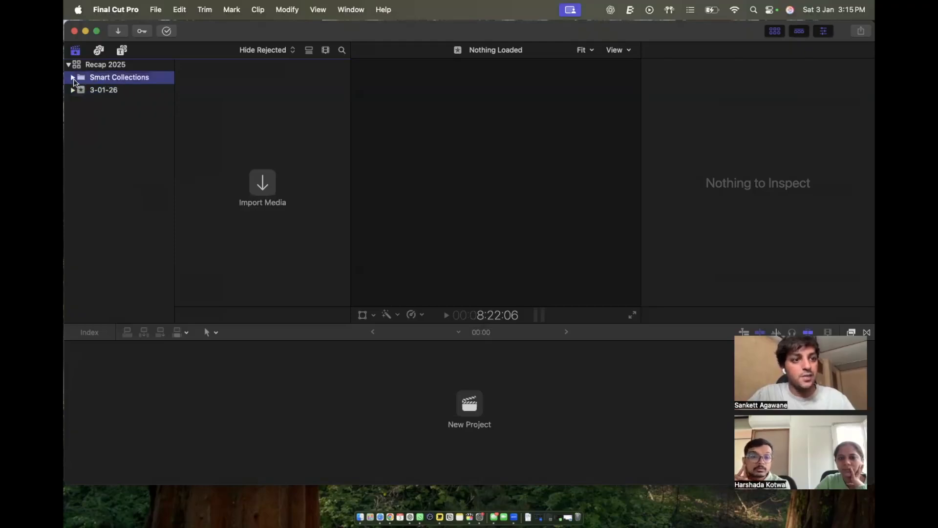
left_click(73, 77)
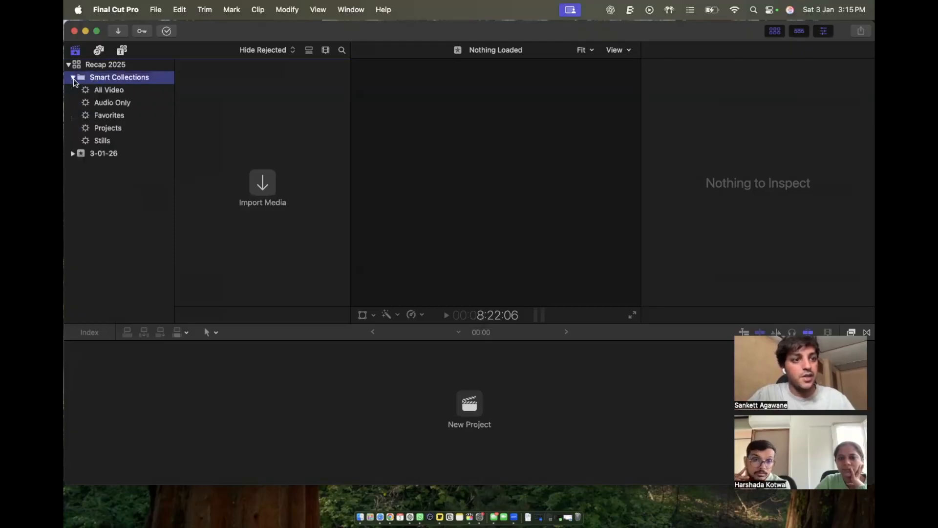
left_click(117, 116)
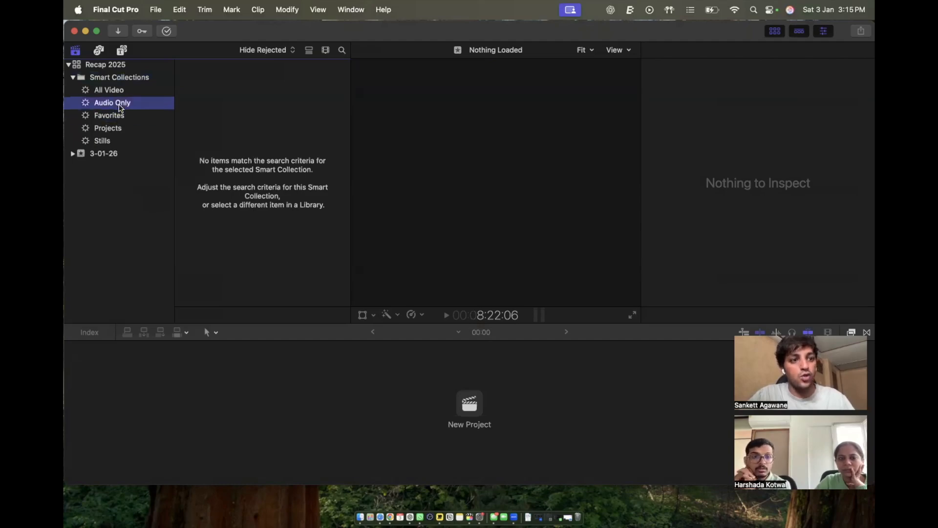
left_click(122, 103)
left_click(124, 90)
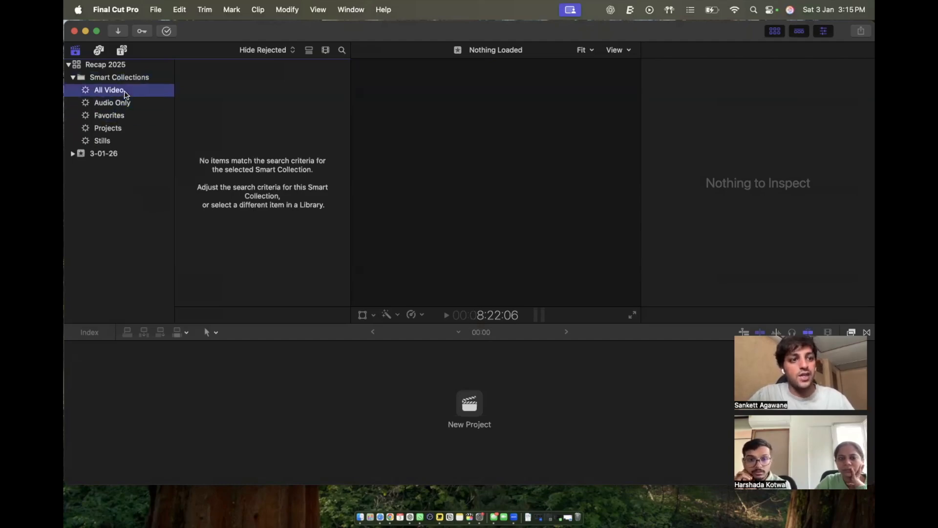
left_click(120, 129)
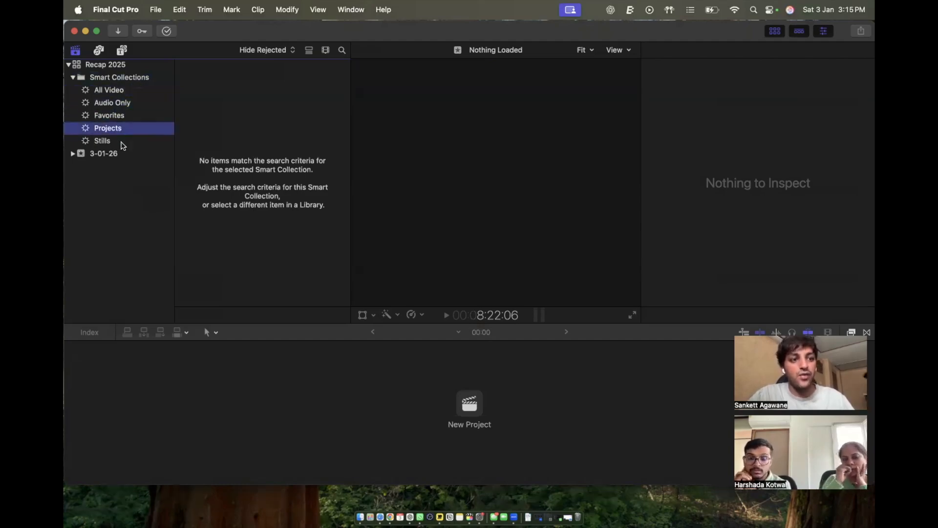
left_click(120, 141)
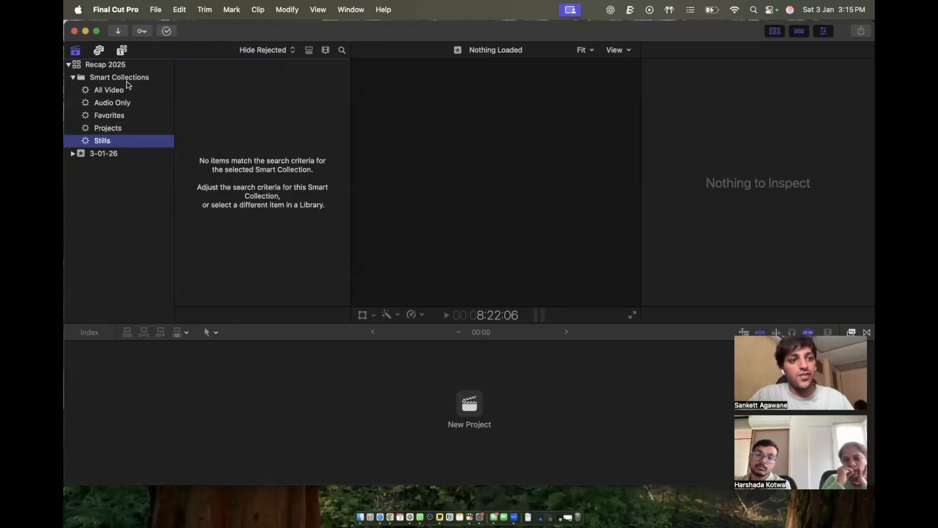
left_click(72, 77)
Review the storage location settings of the Recap 2025 library and cancel the dialog.
left_click(97, 67)
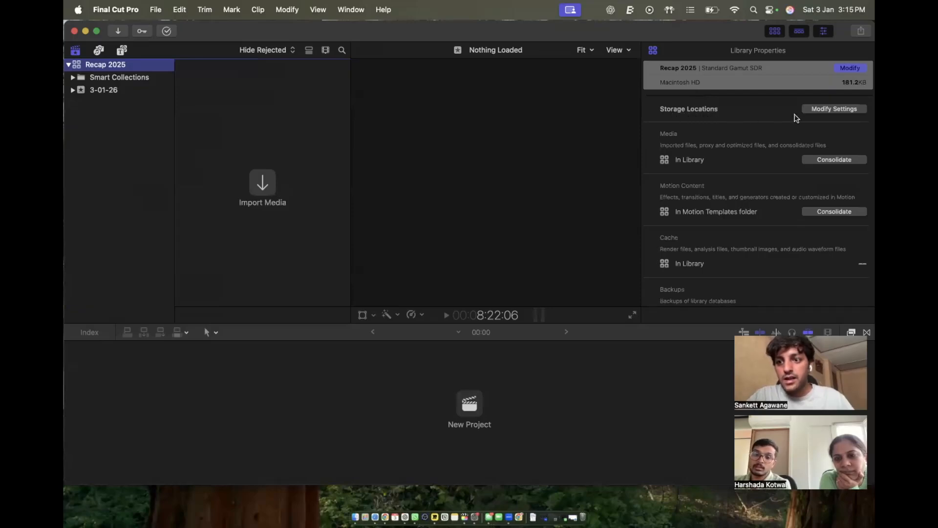
left_click(817, 110)
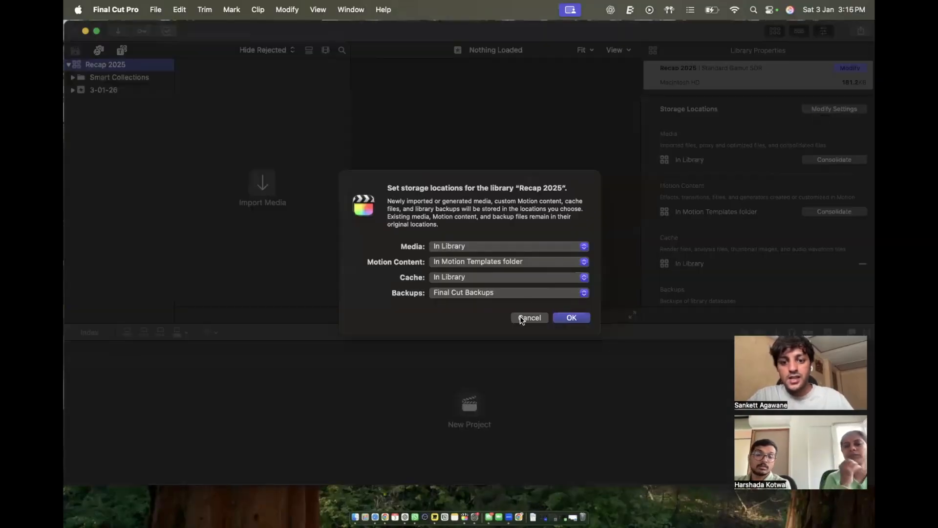
left_click(520, 317)
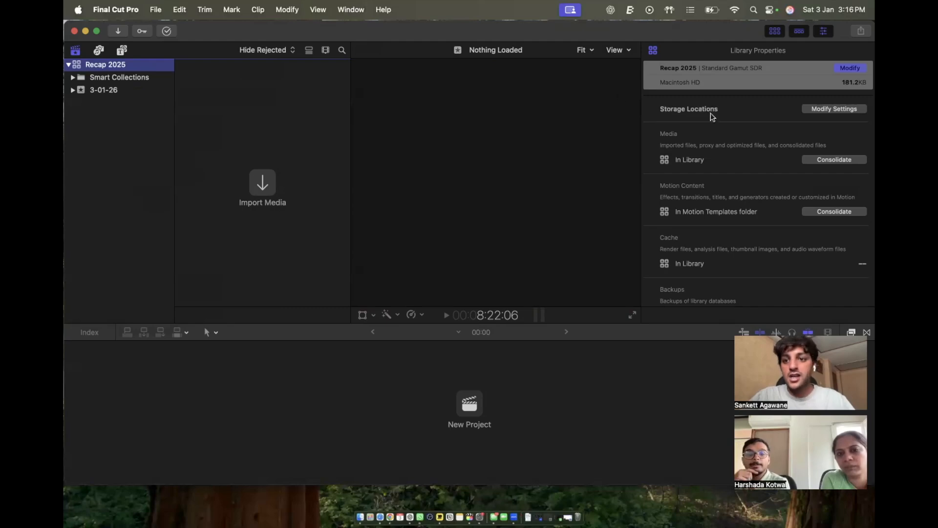
Reopen the Recap 2025 storage settings and set the media location to the Project folder inside Recab 2025.
left_click(827, 109)
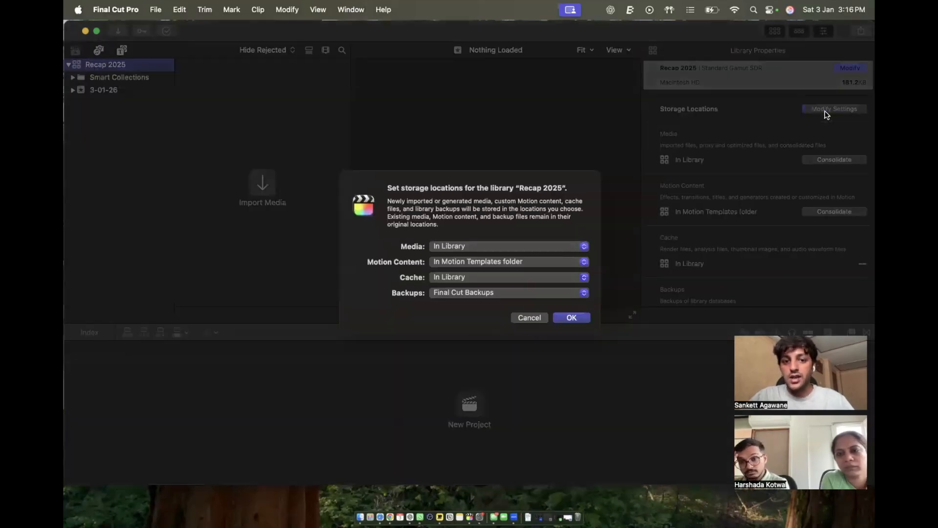
left_click(448, 248)
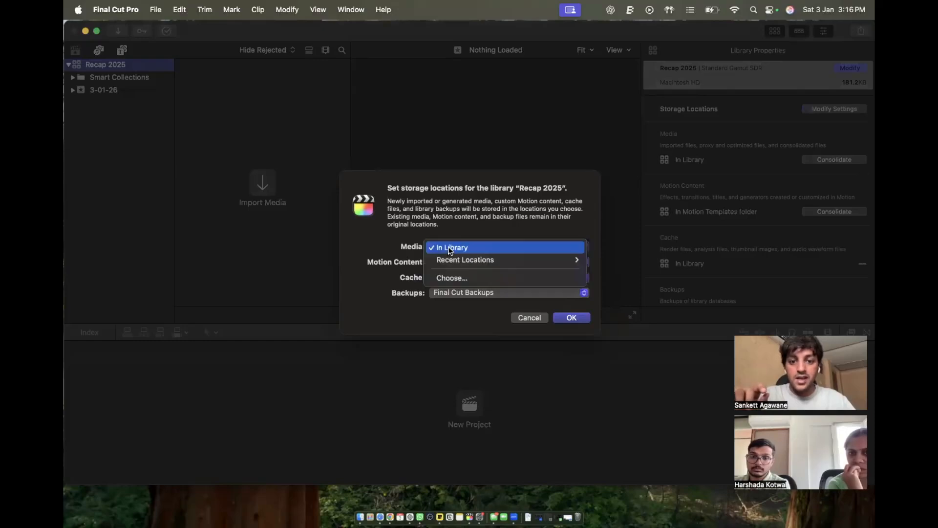
left_click(447, 277)
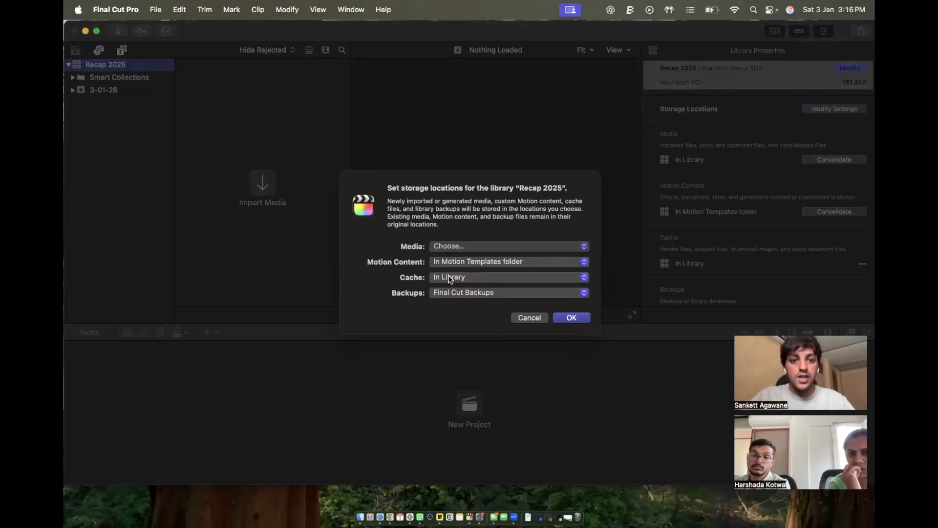
scroll(408, 188, "left", 2)
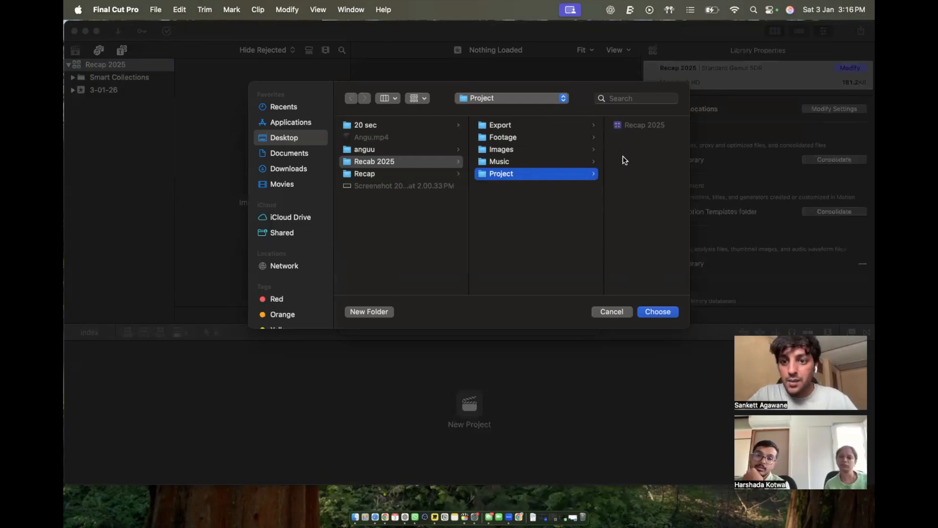
left_click(643, 311)
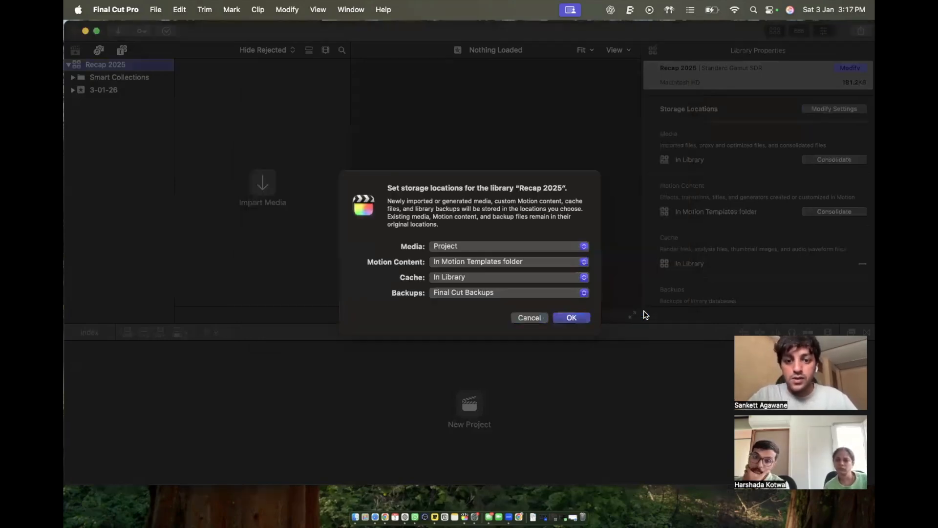
Store the library's motion content In Library and its cache in the Project folder.
left_click(433, 264)
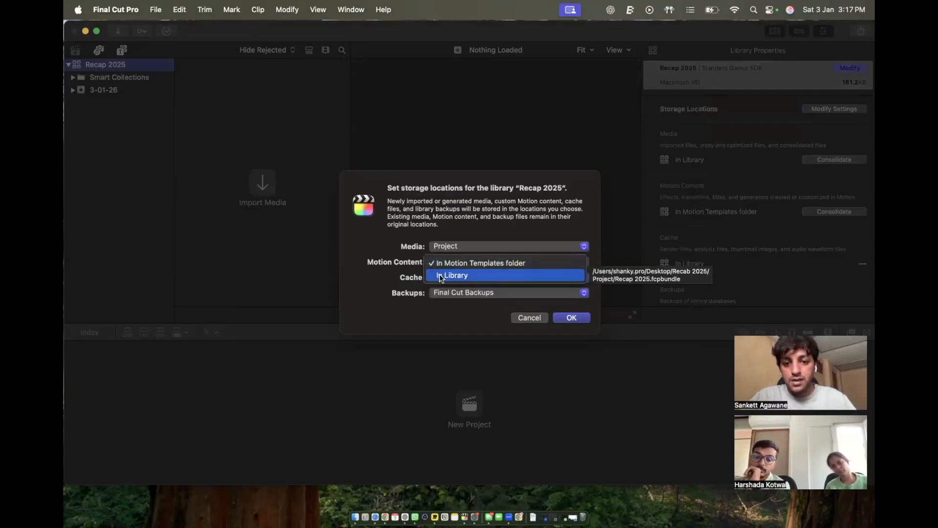
left_click(441, 276)
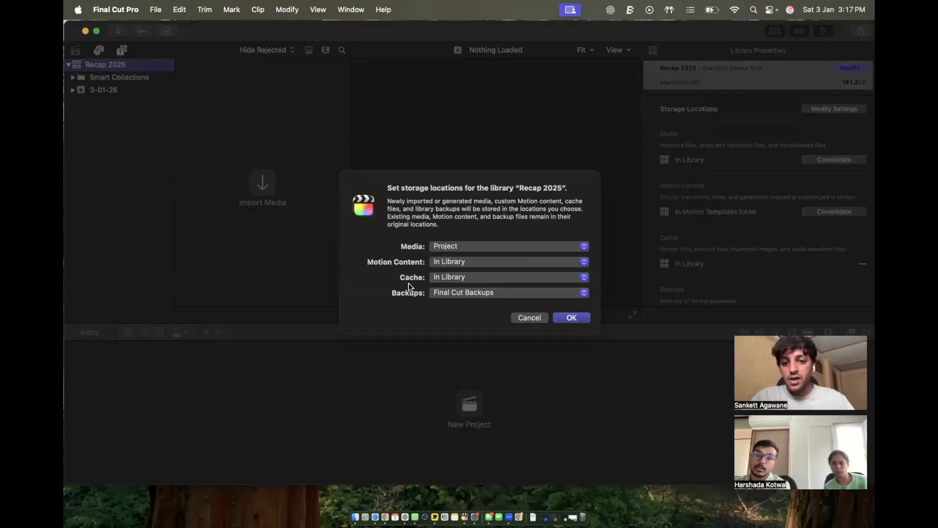
left_click(438, 275)
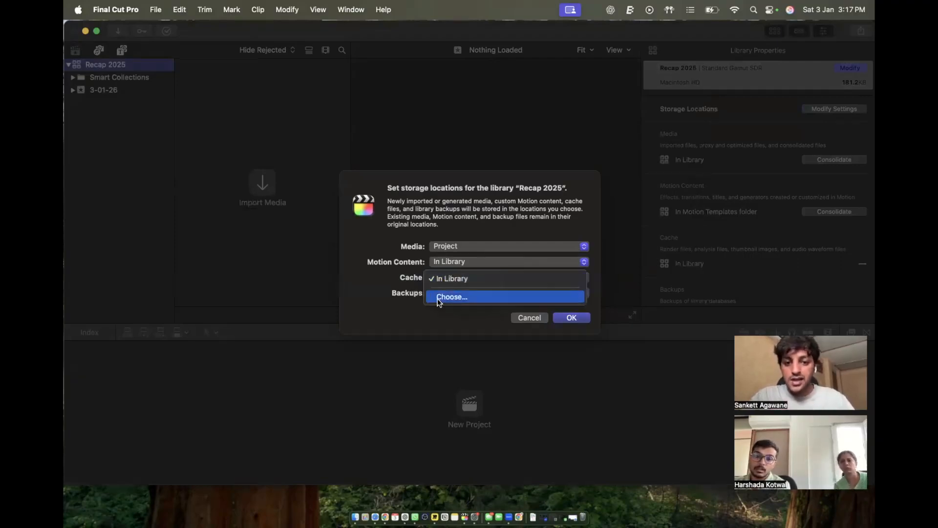
left_click(439, 297)
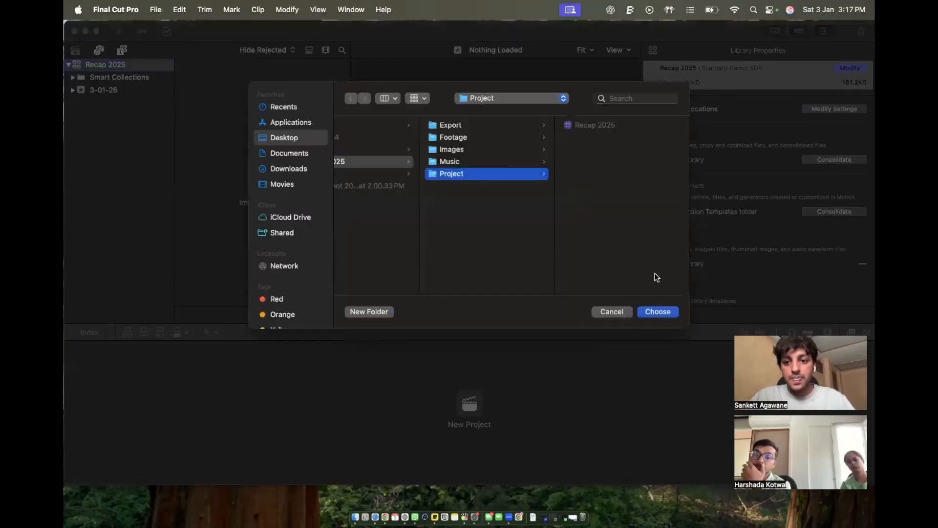
left_click(659, 313)
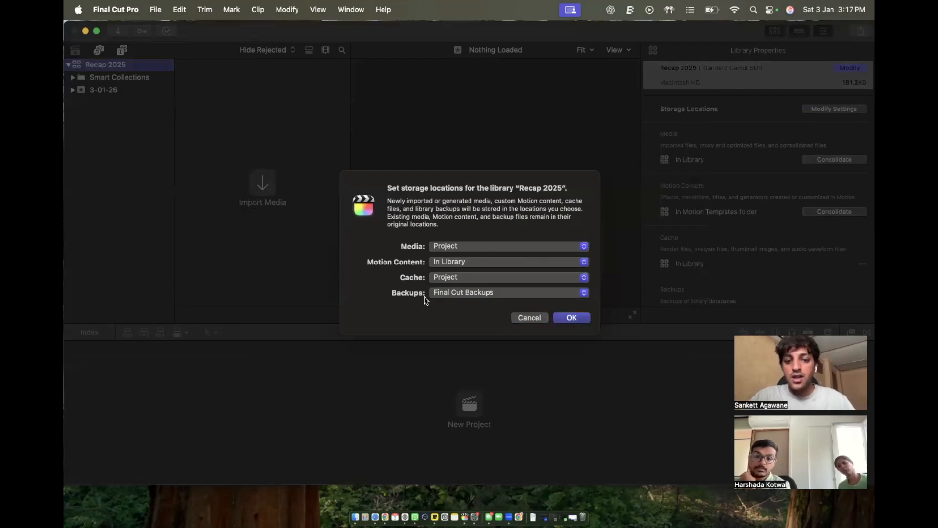
Set the library's backups location to the Project folder and apply the storage settings.
left_click(438, 292)
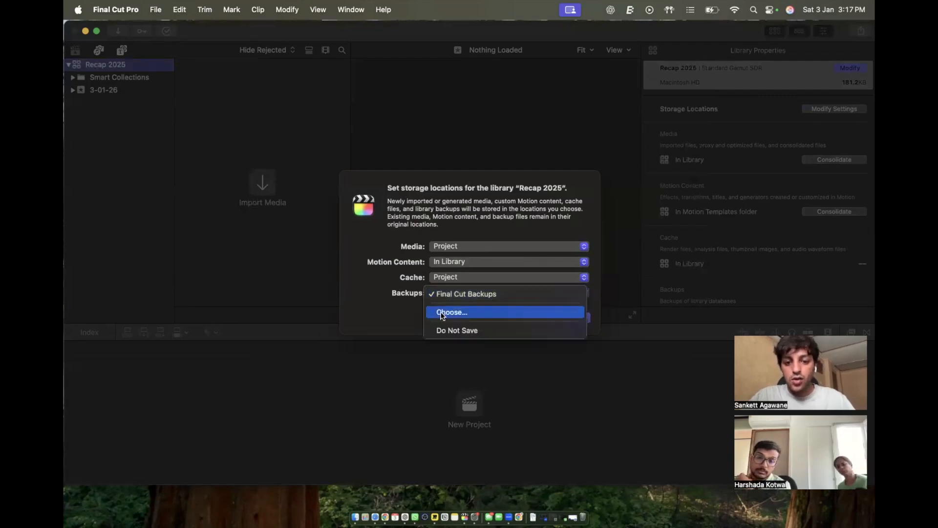
left_click(442, 312)
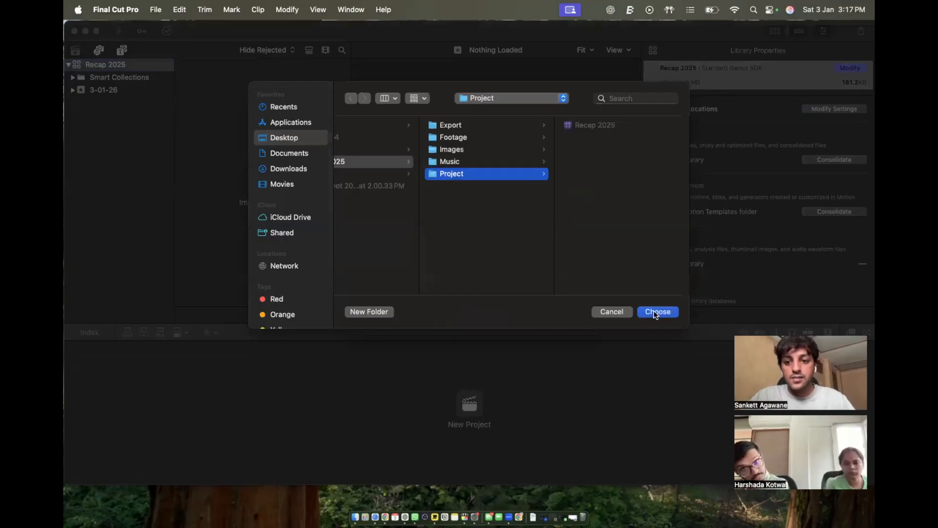
left_click(656, 313)
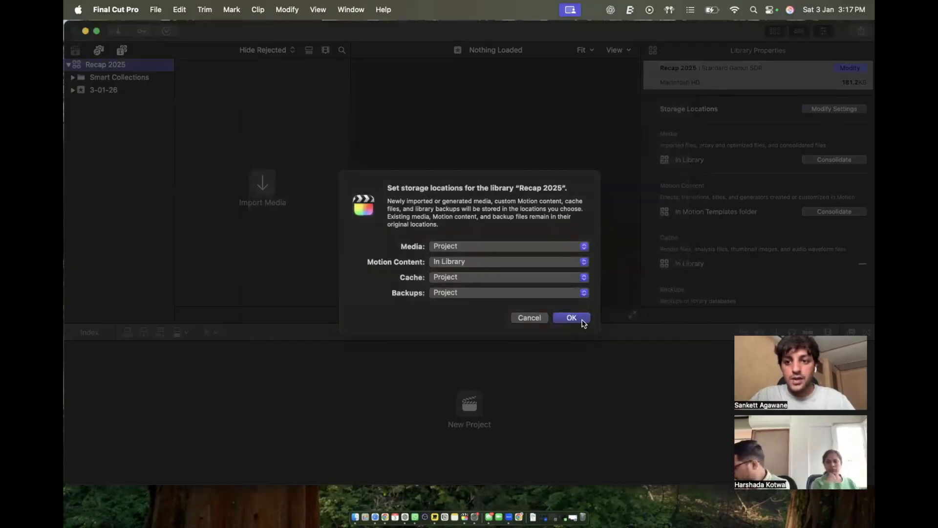
left_click(582, 320)
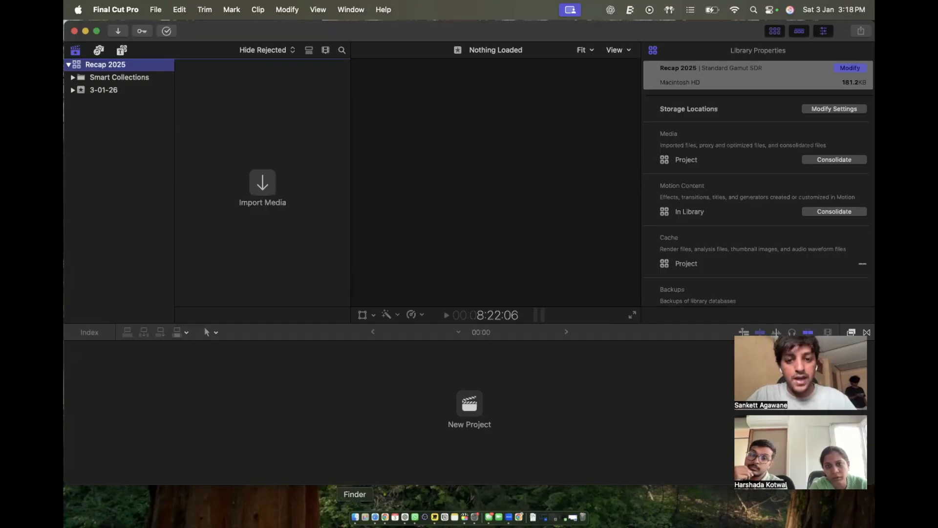
Switch to Finder, inspect the Recap 2025 Cache file in the Project folder, and close the window to return to Final Cut Pro.
left_click(355, 516)
left_click(426, 127)
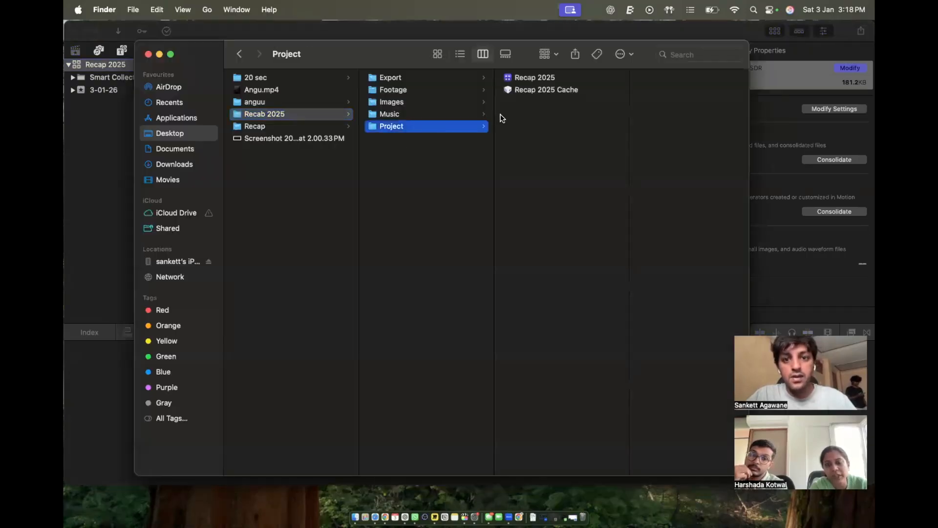
left_click(541, 91)
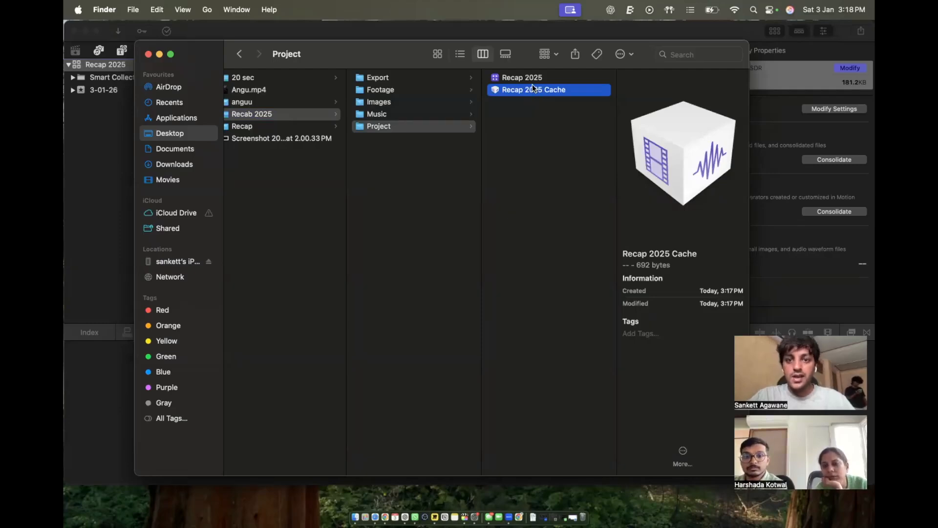
scroll(307, 142, "left", 2)
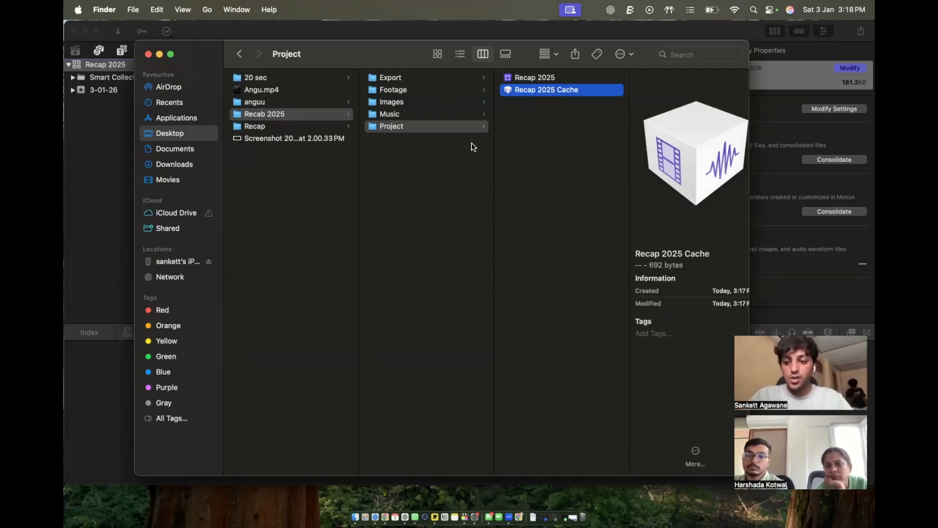
left_click(148, 54)
left_click(210, 87)
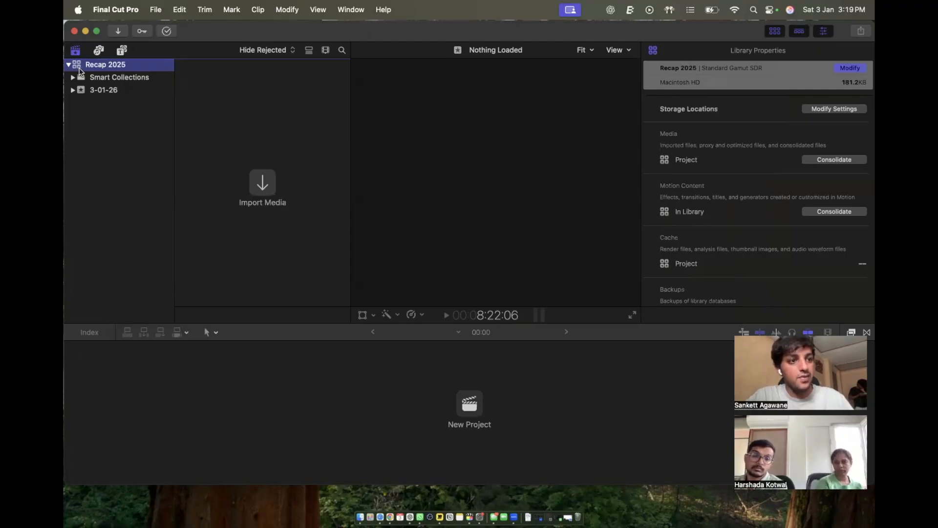
Select the 3-01-26 event, view the photos and audio sources, and browse the 3D titles and the generator categories.
left_click(97, 94)
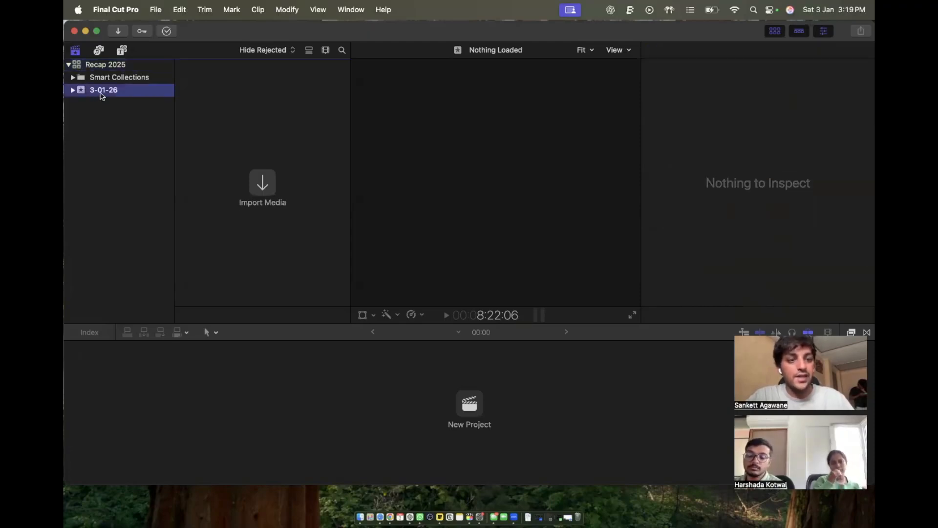
left_click(100, 52)
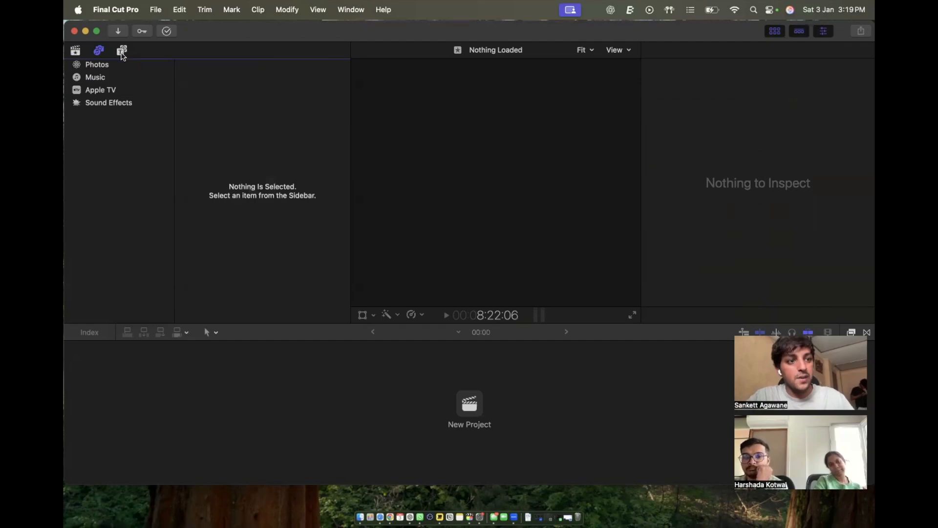
left_click(122, 51)
scroll(125, 132, "up", 10)
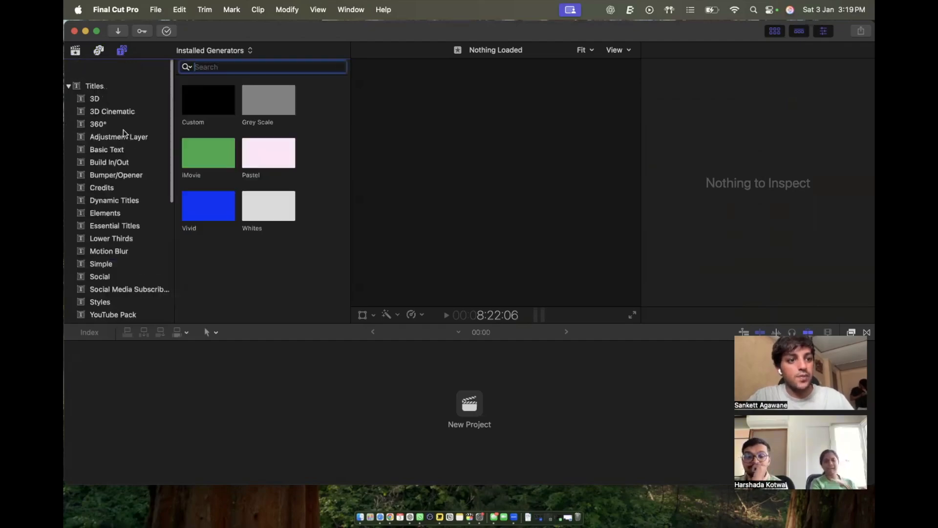
left_click(128, 78)
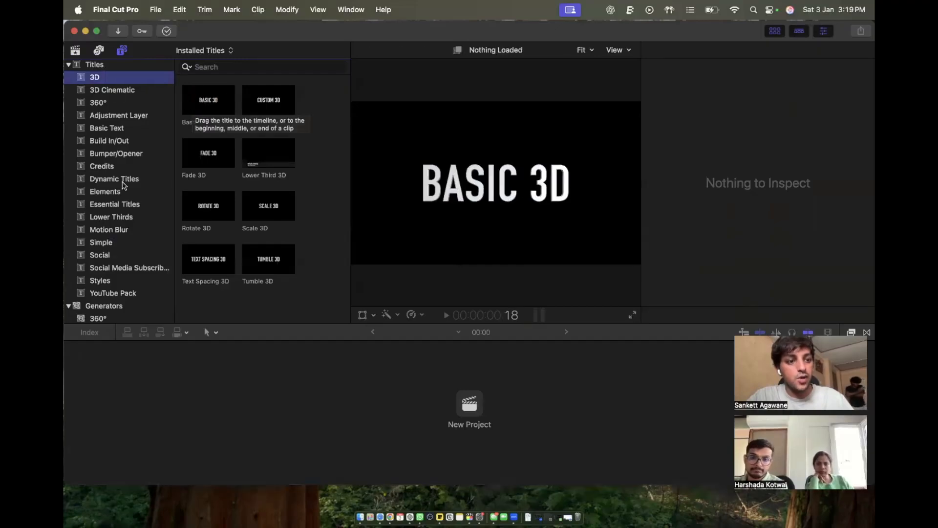
scroll(124, 294, "down", 5)
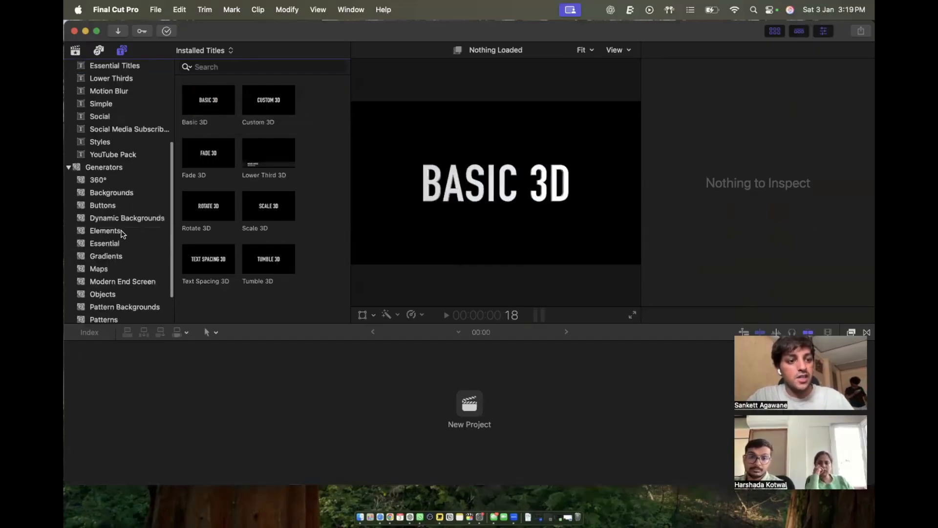
Look through the Elements generators and Build In/Out titles, and collapse the Titles and Generators category lists.
left_click(120, 231)
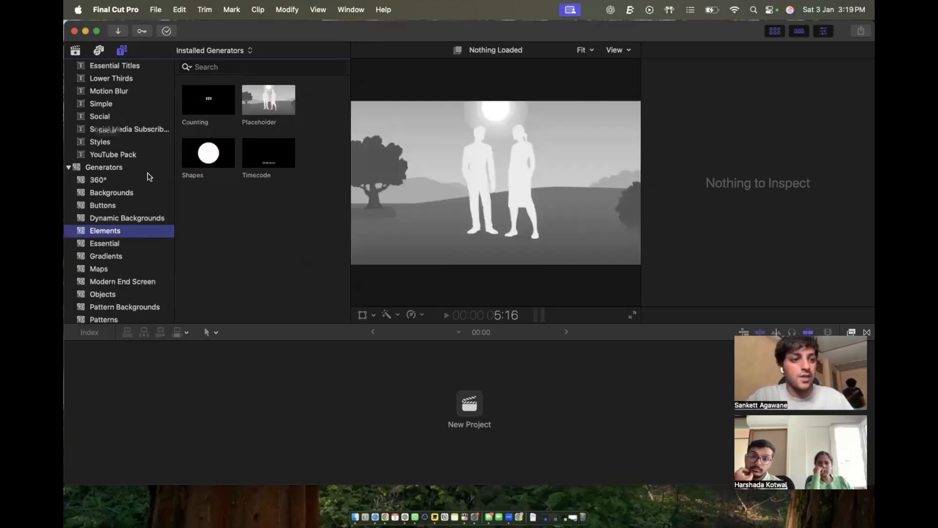
scroll(151, 176, "up", 5)
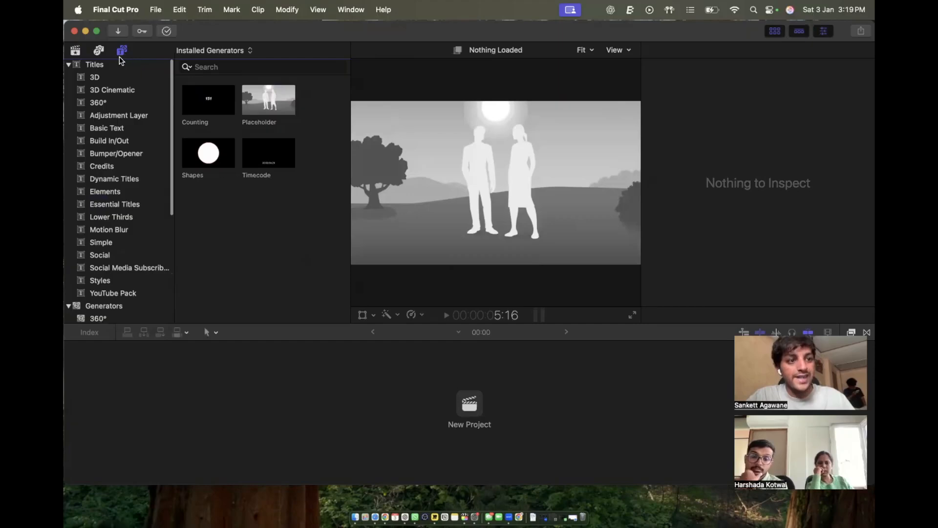
left_click(121, 141)
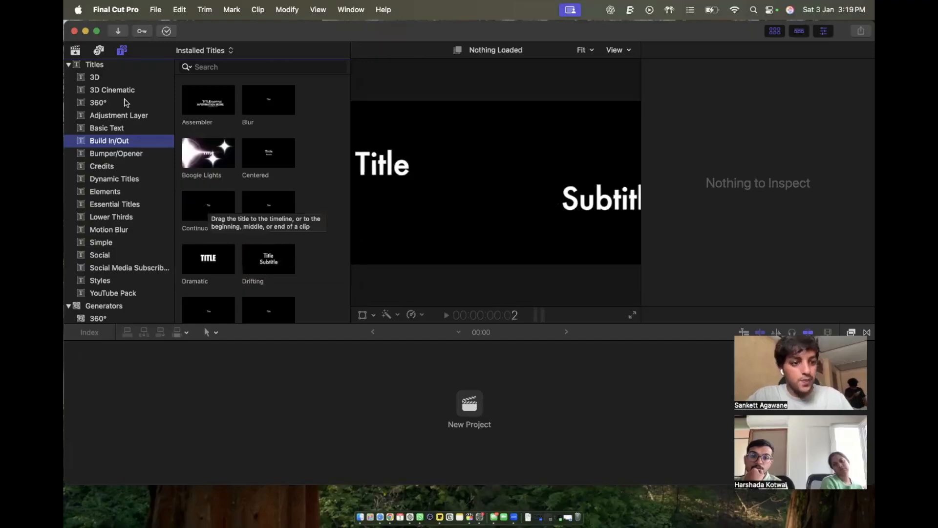
left_click(69, 65)
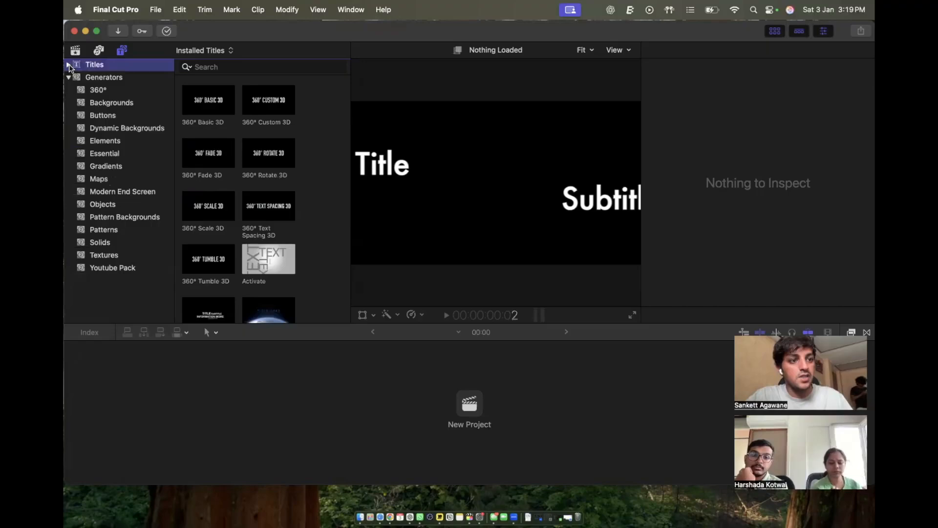
left_click(69, 77)
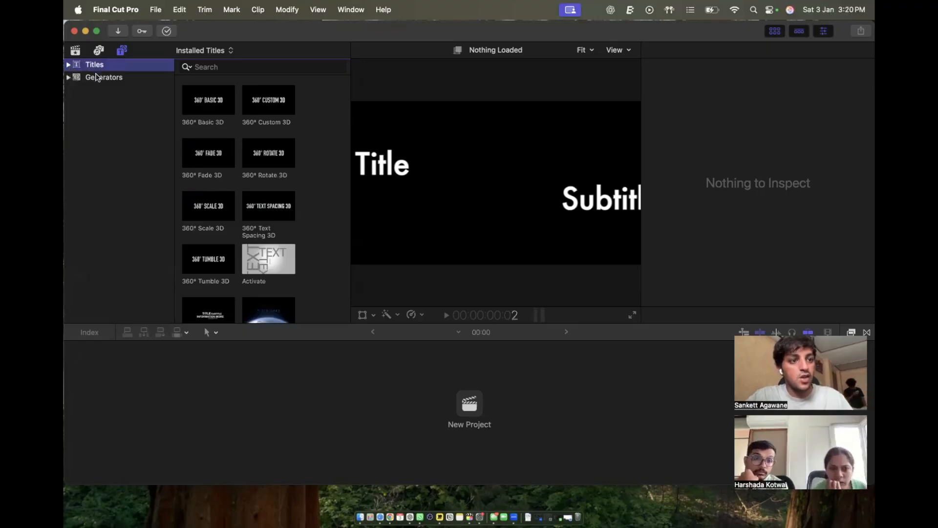
left_click(98, 77)
left_click(95, 66)
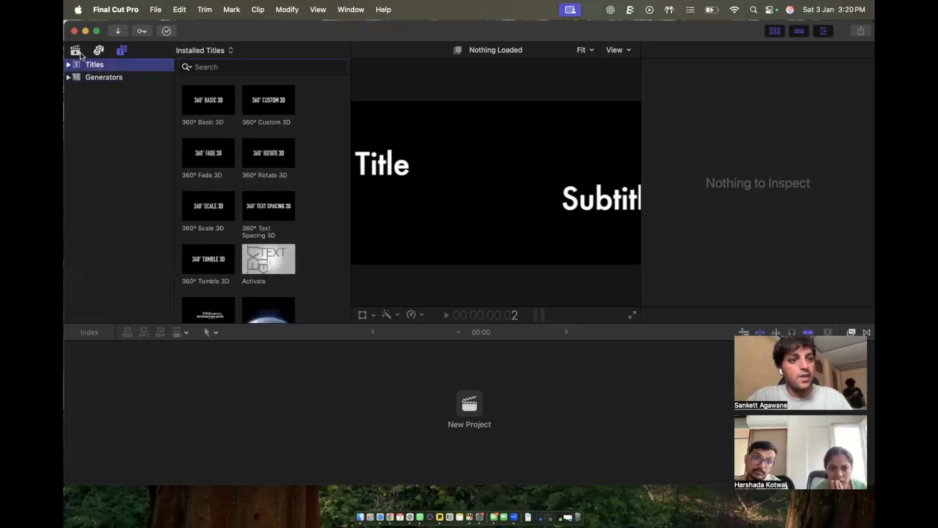
left_click(205, 67)
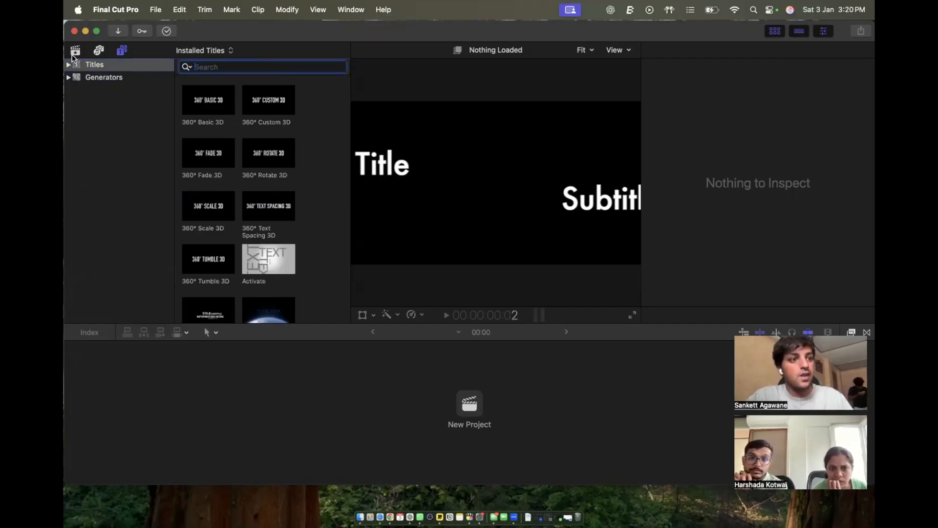
Return to the libraries, view the Recap 2025 library properties and clip filter options, and reselect the 3-01-26 event.
left_click(75, 51)
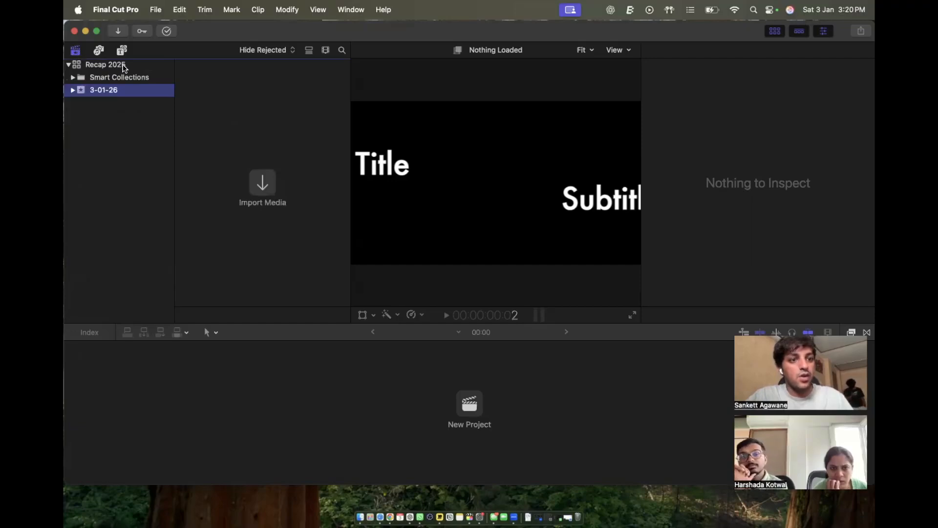
left_click(121, 66)
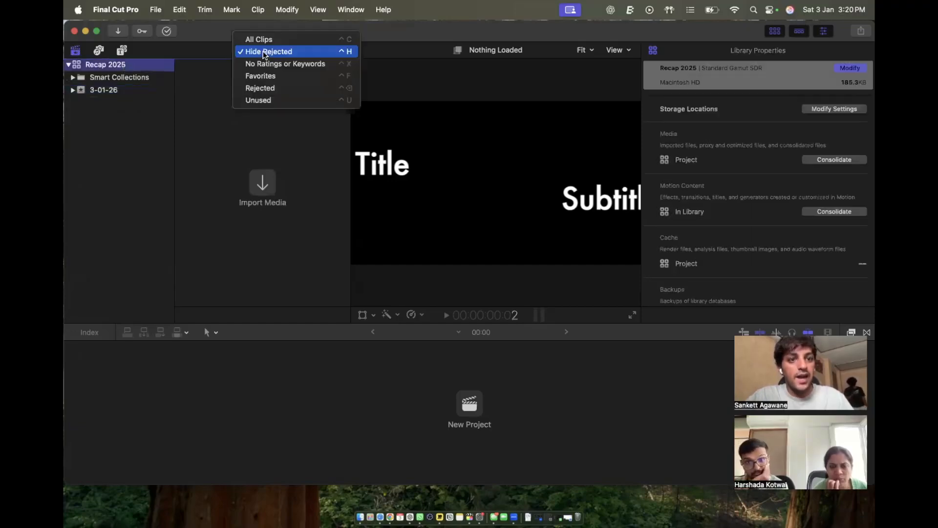
left_click(264, 52)
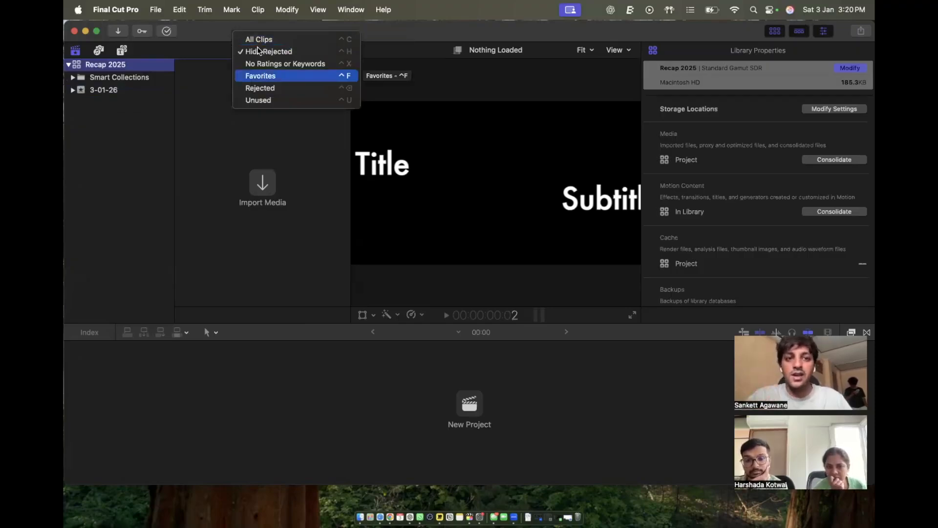
left_click(191, 50)
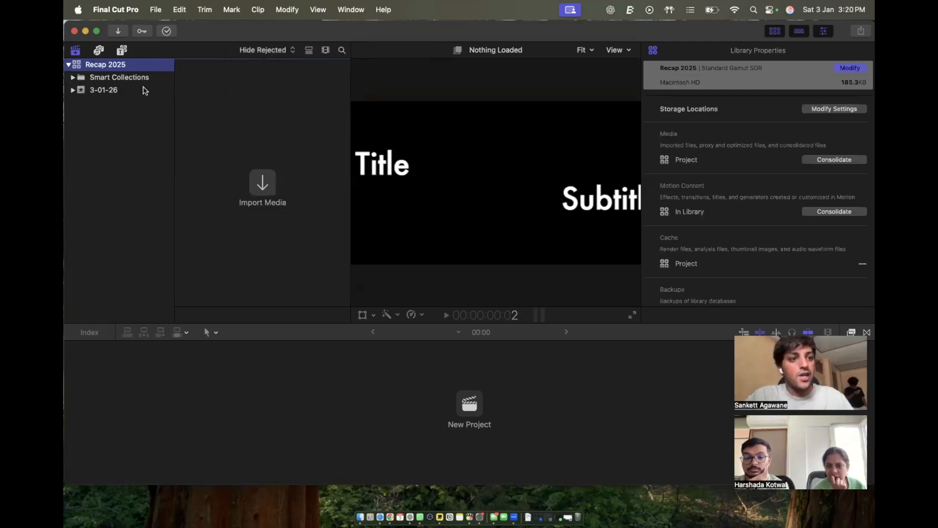
left_click(145, 91)
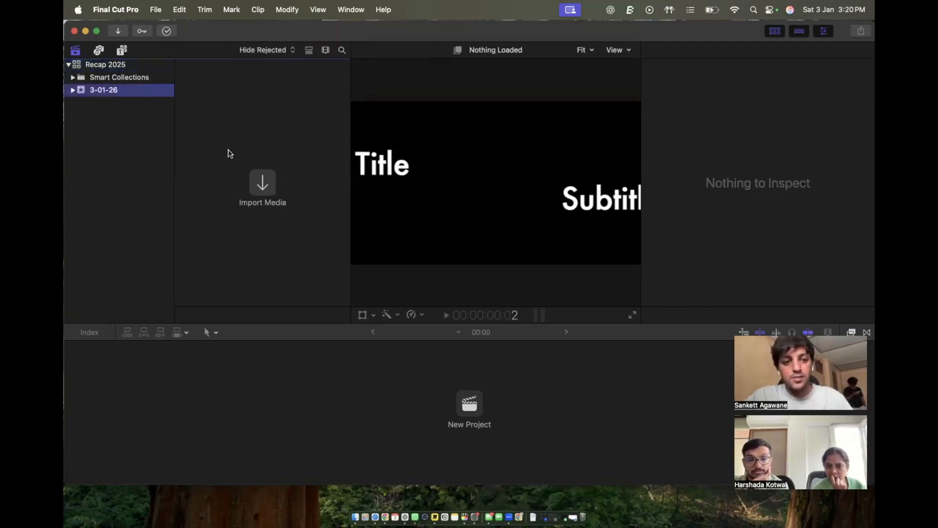
Review the Copy to Project and Leave files in place options in Media Import, preview Angu.mp4, and close without importing.
left_click(259, 182)
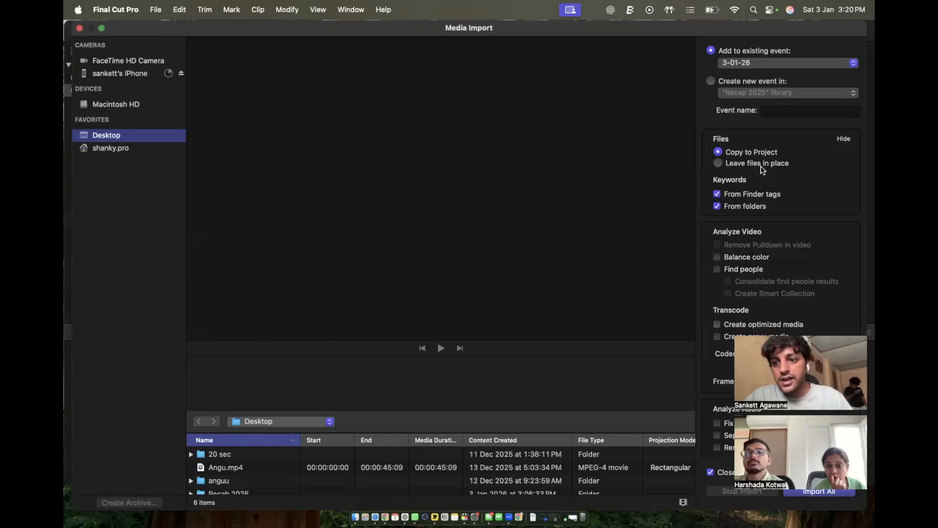
left_click(718, 164)
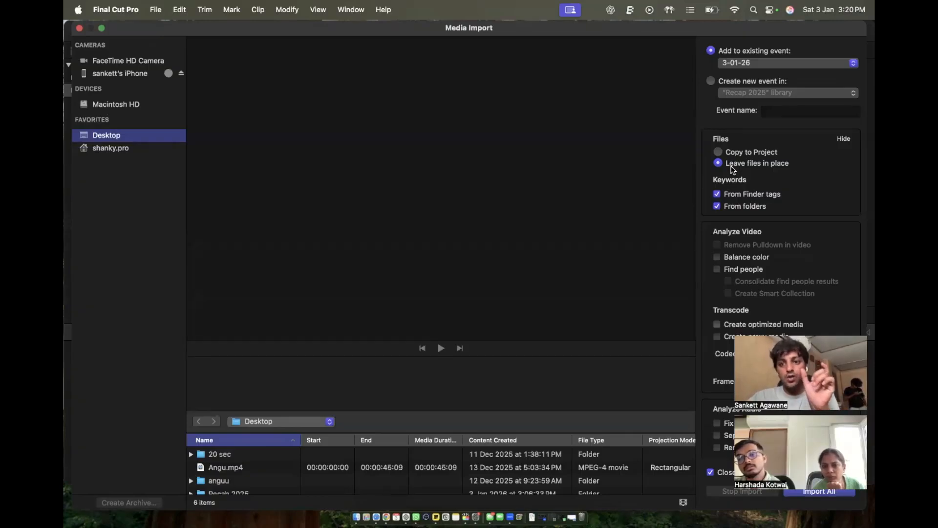
left_click(727, 158)
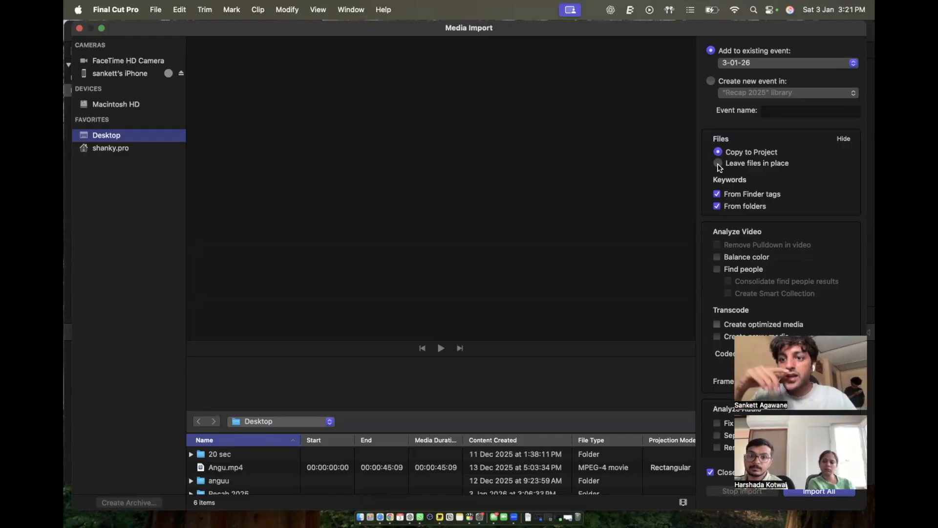
left_click(718, 164)
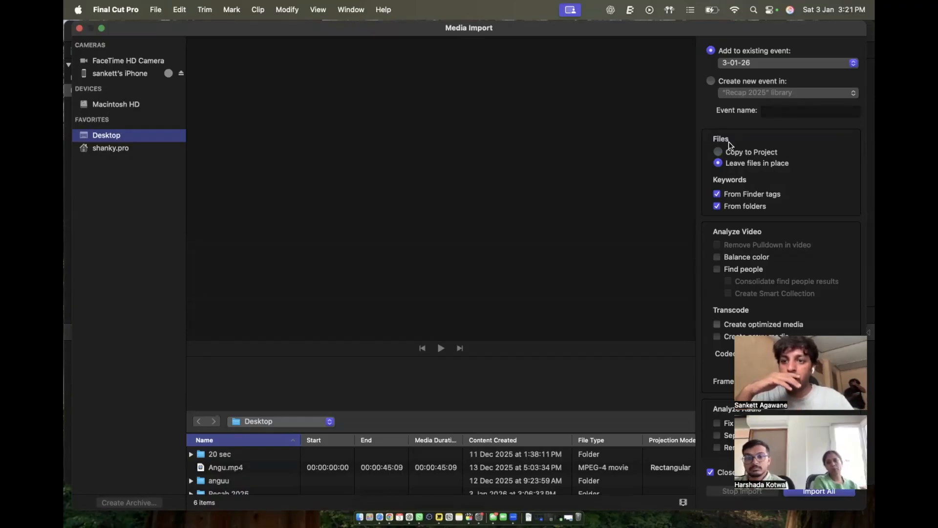
left_click(244, 468)
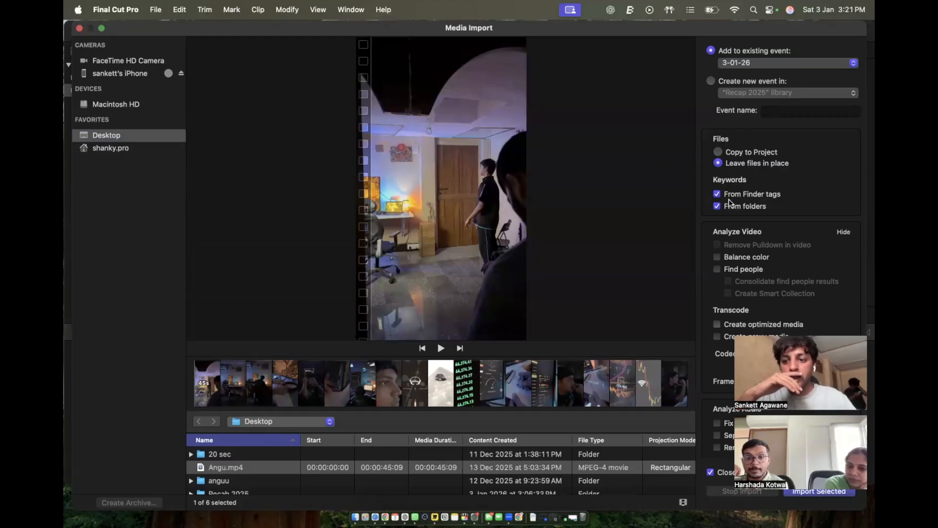
left_click(78, 28)
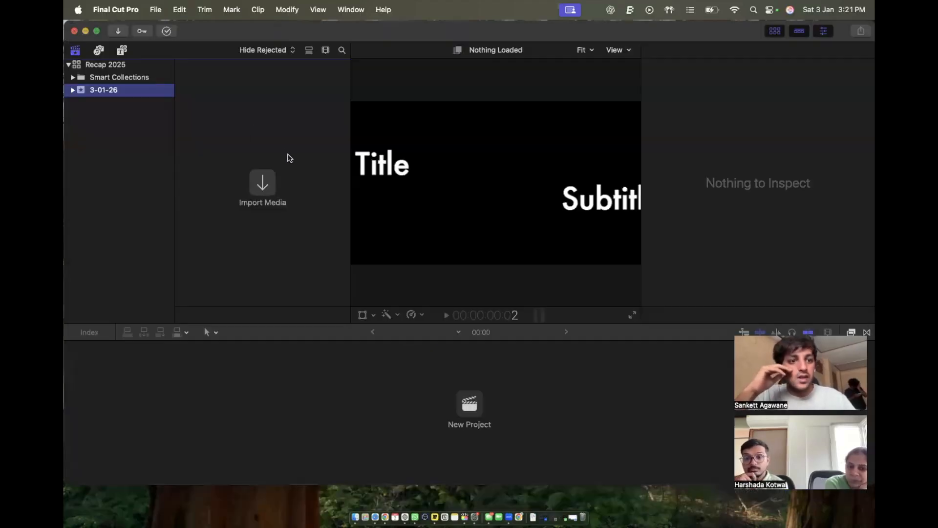
Switch to Finder and copy ABJY1378.MP4 from the iphone 16 pro folder inside the Desktop's Recap folder.
left_click(248, 130)
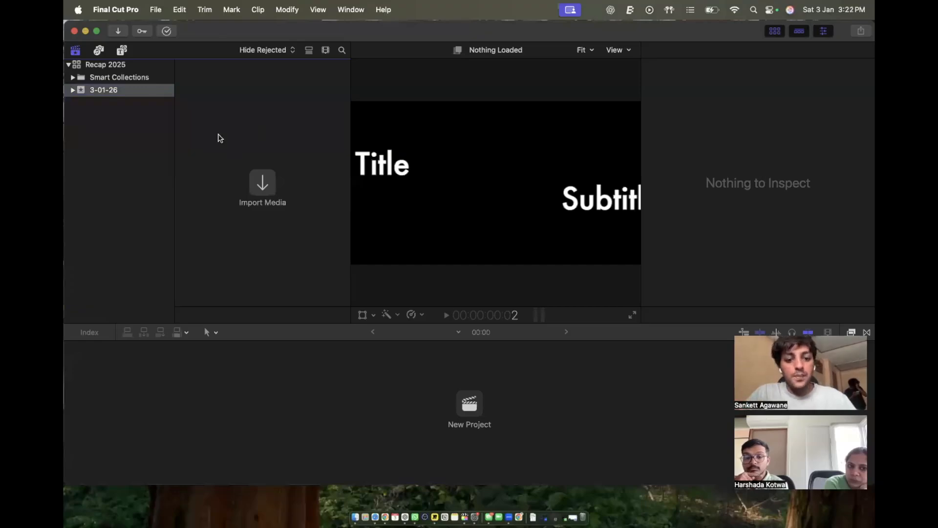
left_click(160, 90)
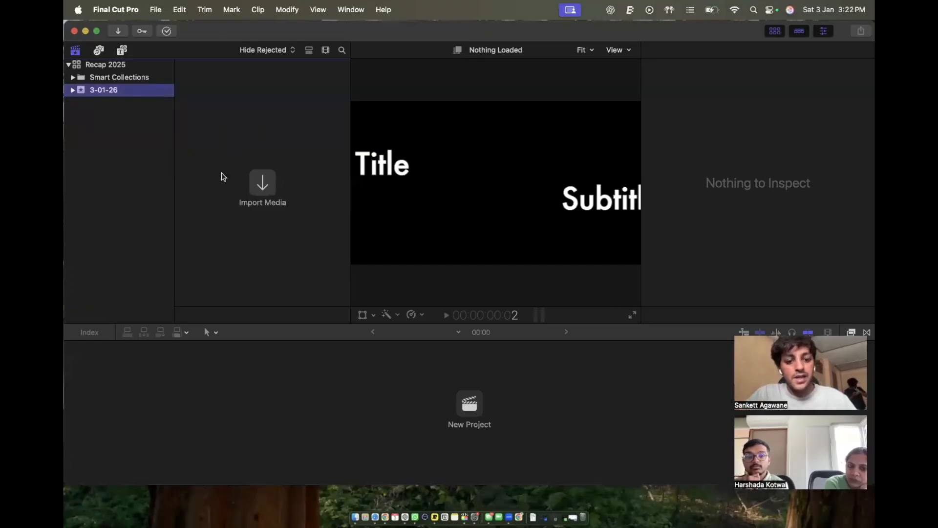
left_click(356, 516)
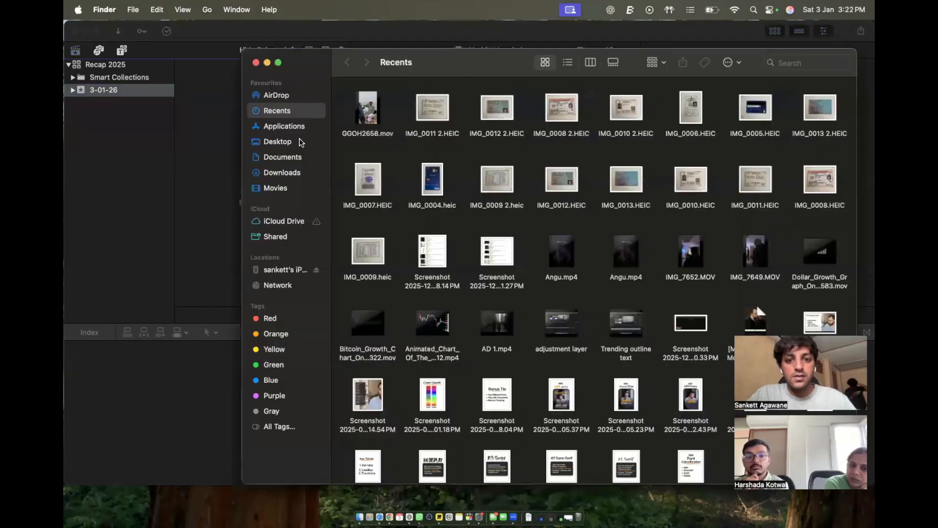
left_click(300, 141)
left_click(360, 124)
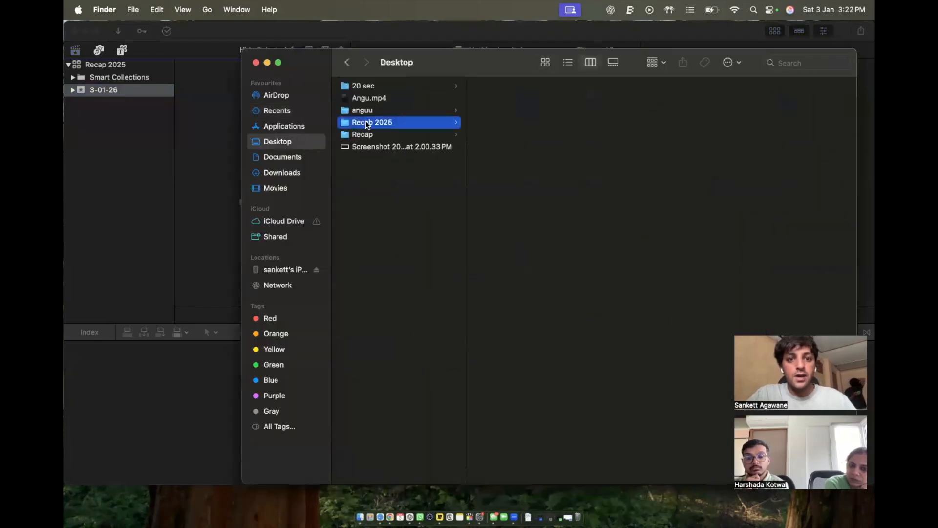
left_click(405, 137)
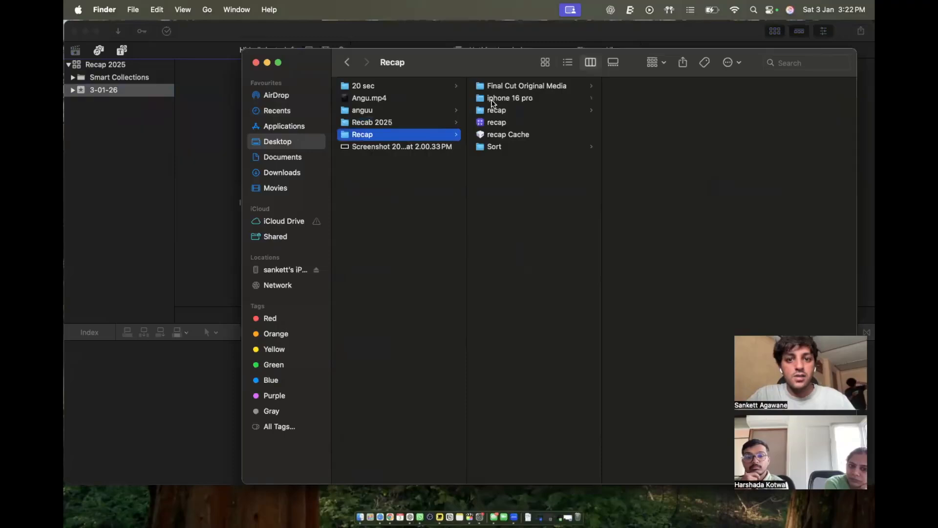
left_click(493, 100)
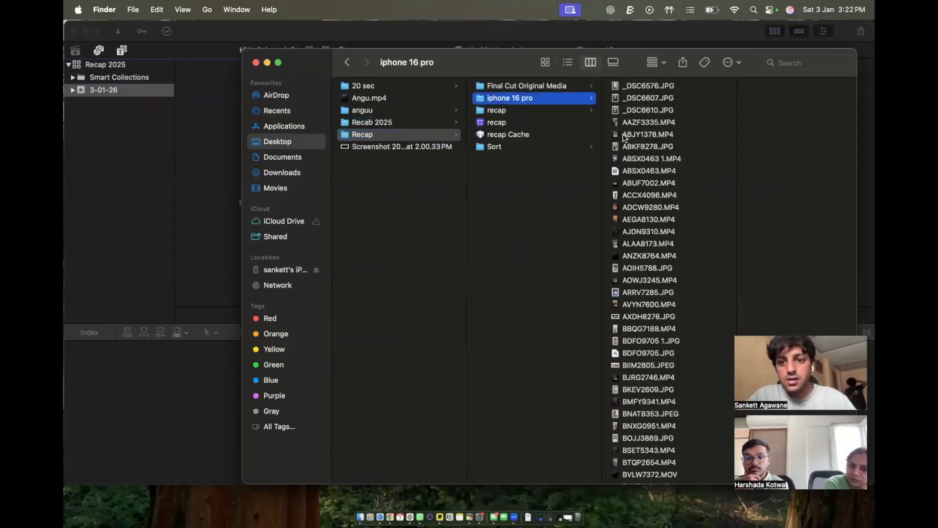
left_click(629, 135)
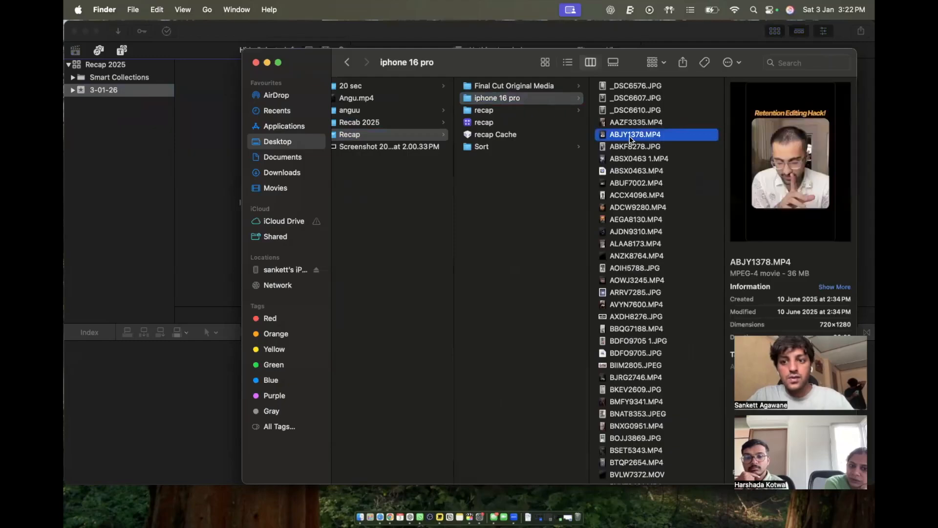
scroll(502, 206, "left", 2)
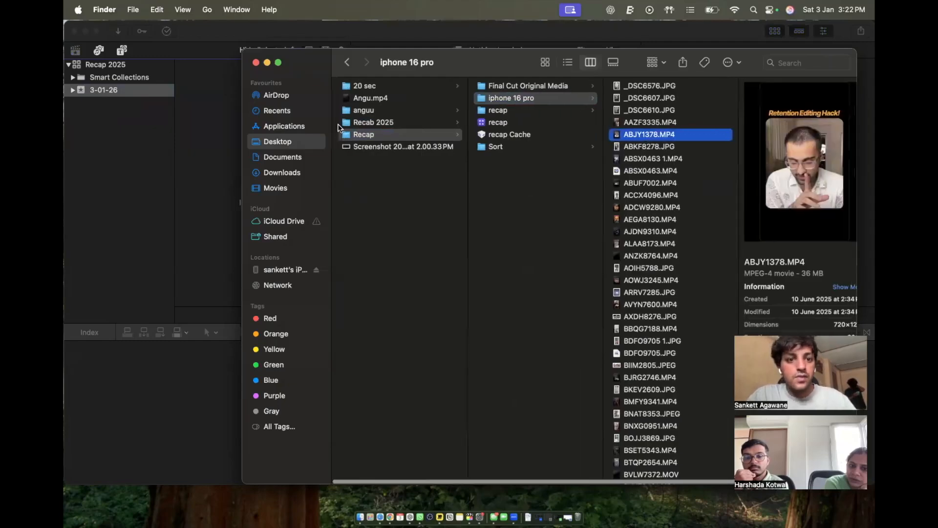
Paste ABJY1378.MP4 into Recab 2025's Footage folder and import it with Angu.mp4 into Final Cut Pro's 3-01-26 event.
left_click(404, 122)
left_click(515, 98)
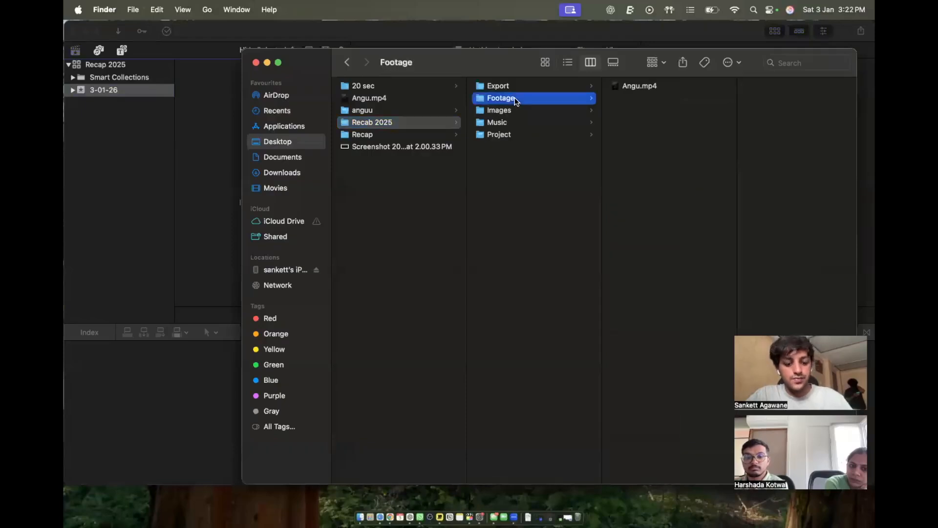
left_click_drag(648, 128, 141, 92)
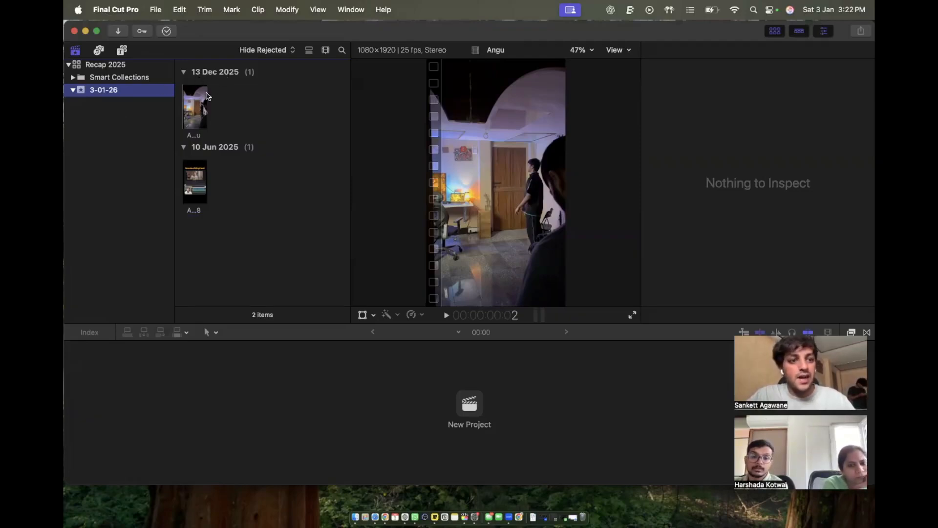
Switch back to Finder and create a folder named Day 1 inside the Footage folder.
left_click(226, 88)
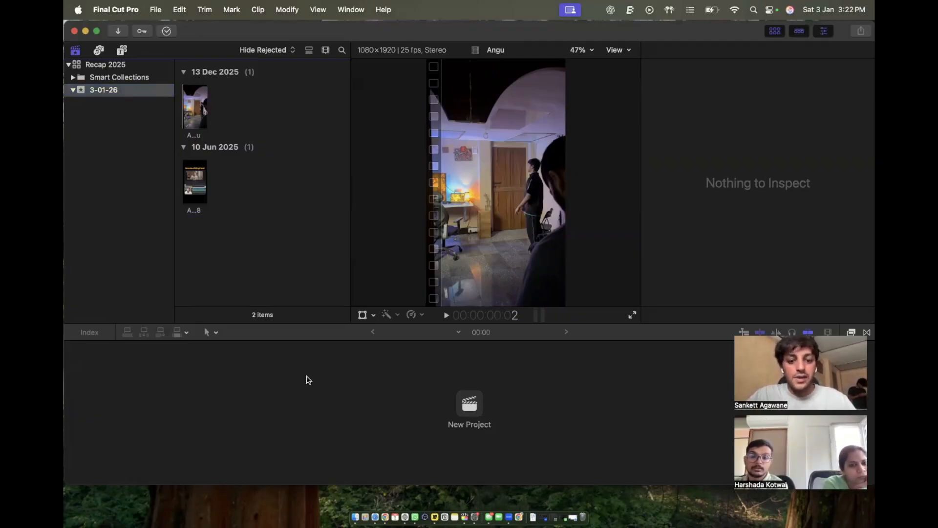
left_click(355, 517)
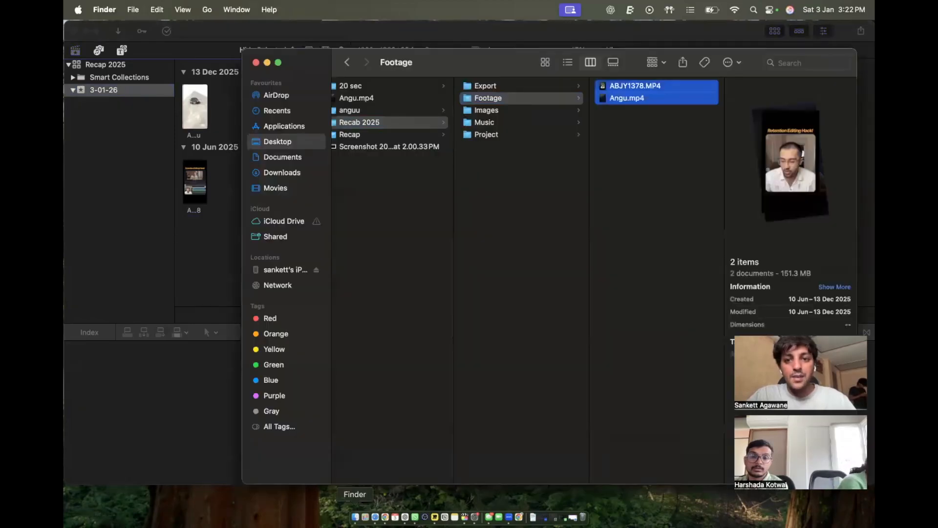
left_click(622, 162)
right_click(623, 163)
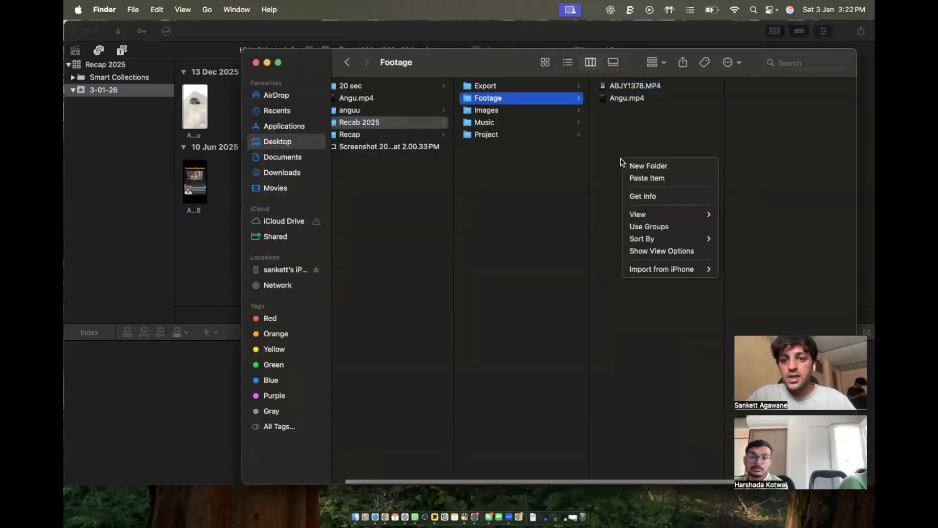
left_click(648, 166)
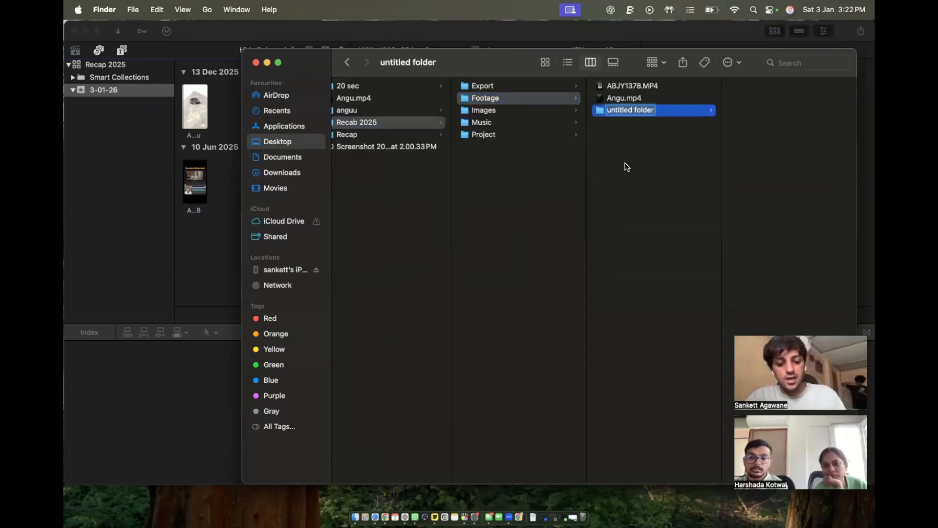
type("Day 1")
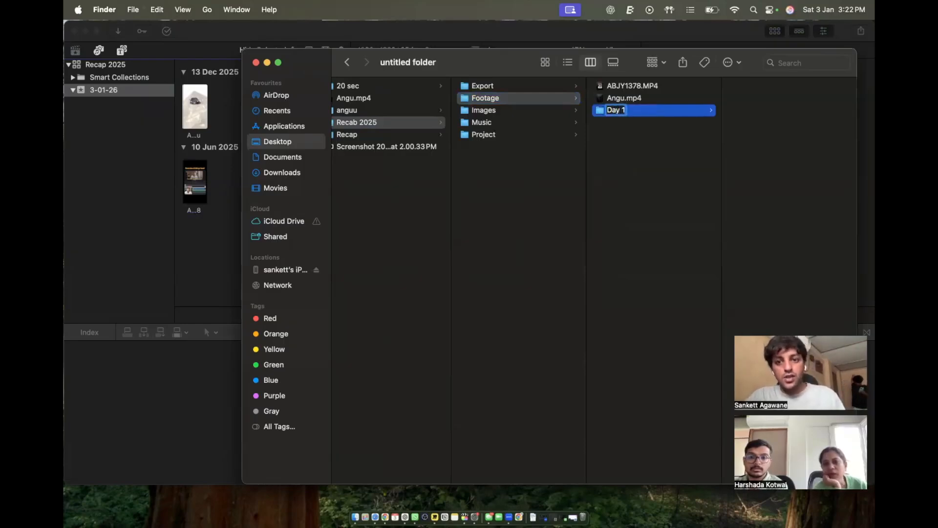
key("Return")
Create a folder named Day 2 inside Footage and move Angu.mp4 and ABJY1378.MP4 into the day folders.
left_click(621, 200)
right_click(625, 198)
left_click(639, 205)
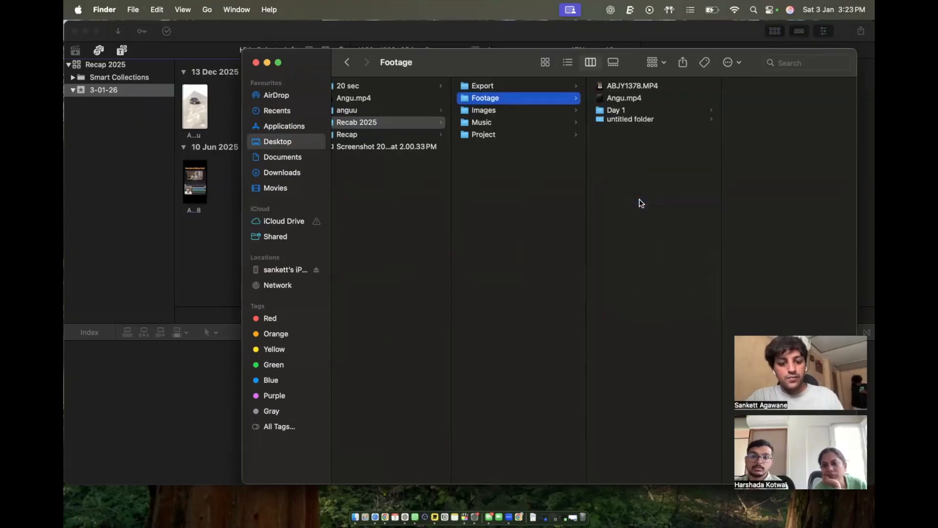
type("Day 2")
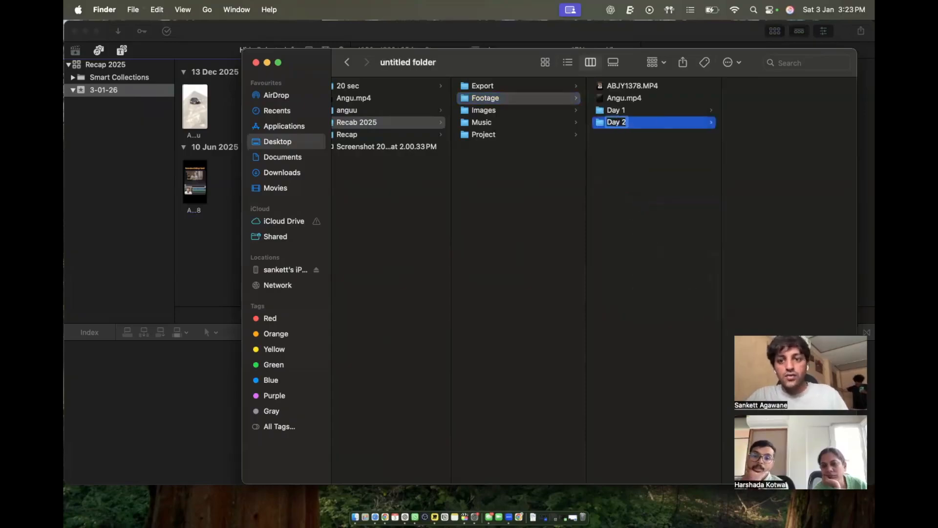
key("Return")
left_click(626, 100)
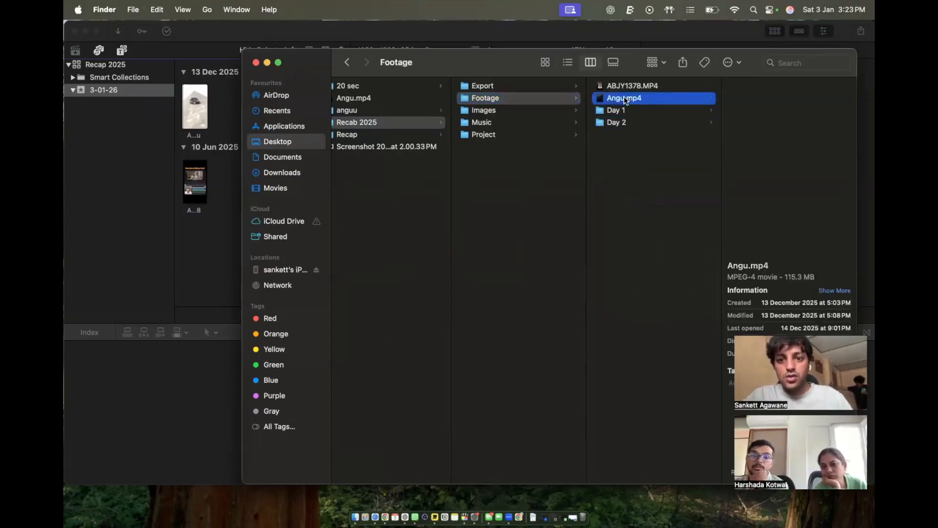
left_click_drag(625, 99, 608, 112)
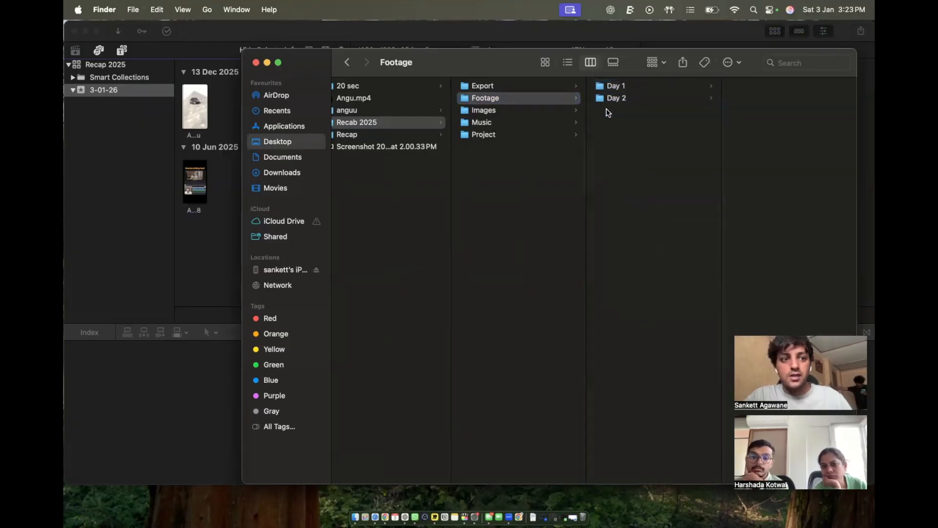
Switch to Final Cut Pro and remove both imported clips from the 3-01-26 event.
left_click(156, 181)
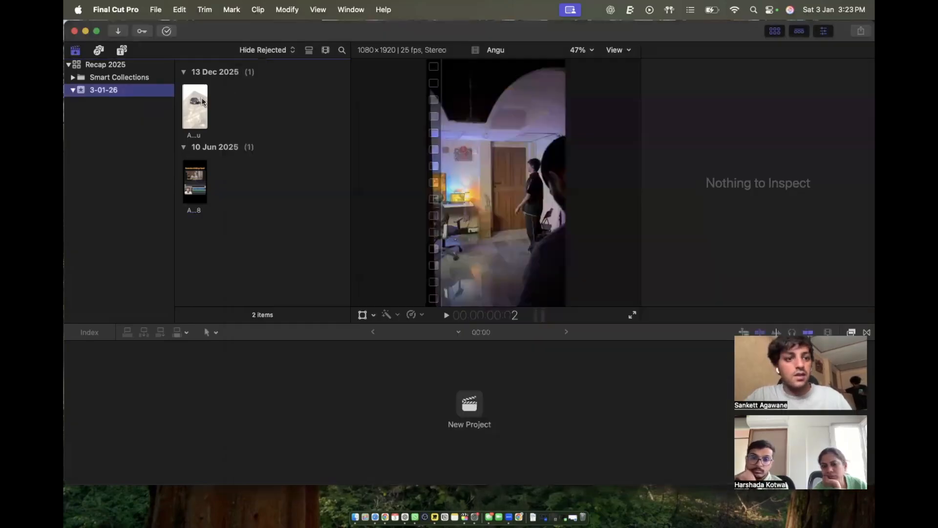
key("super+4")
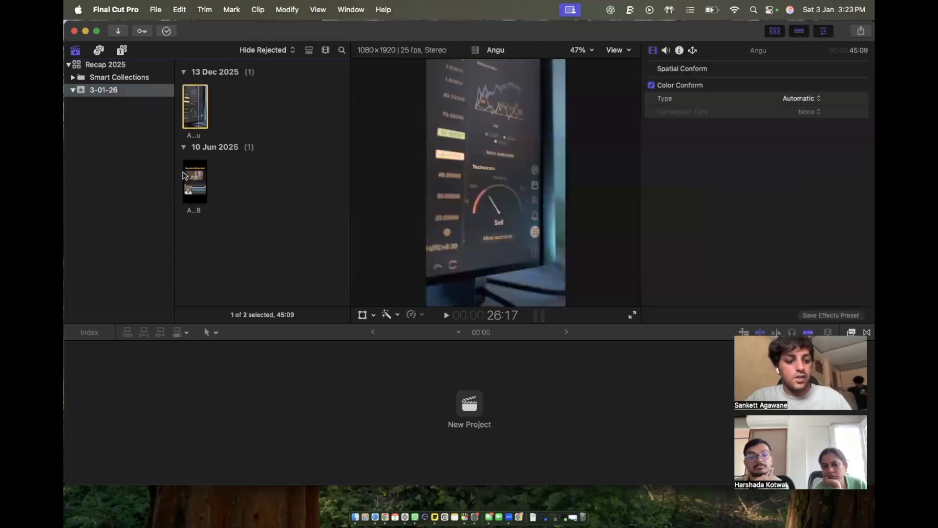
left_click(198, 173, "super")
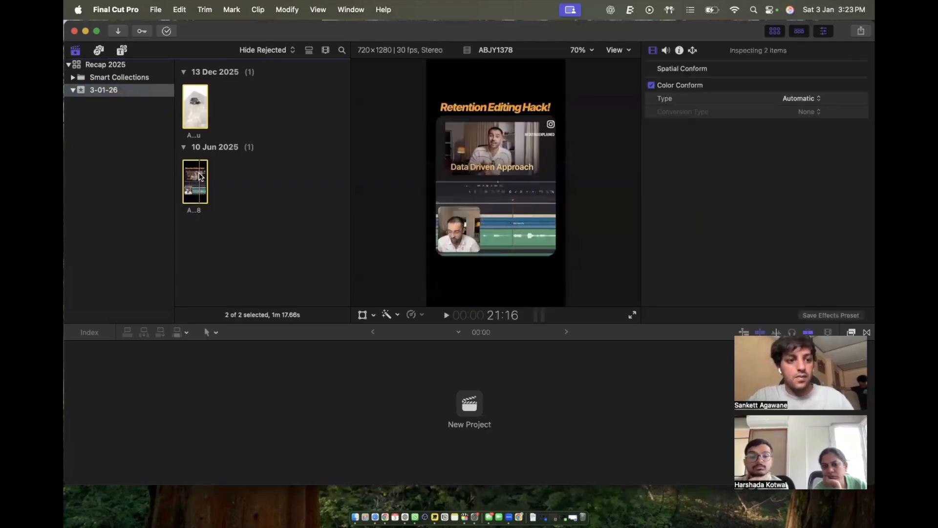
right_click(199, 175)
left_click(218, 374)
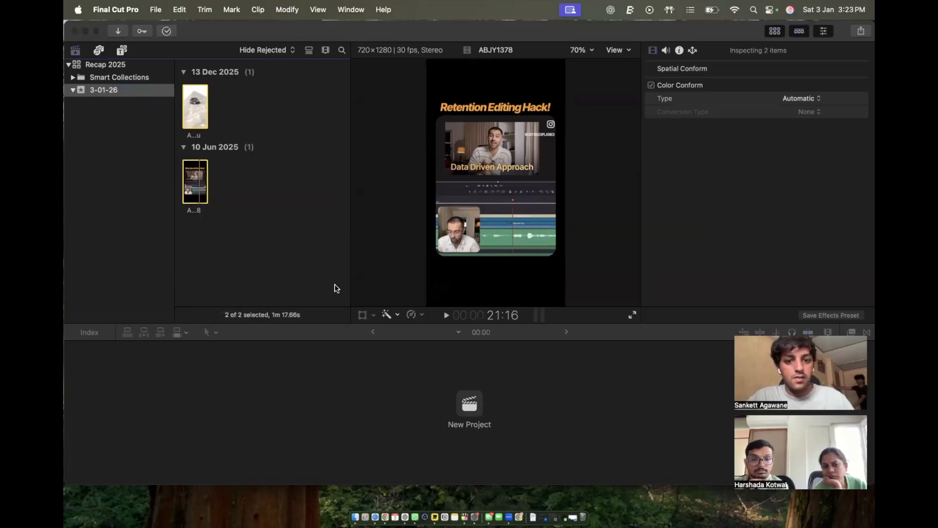
left_click(496, 234)
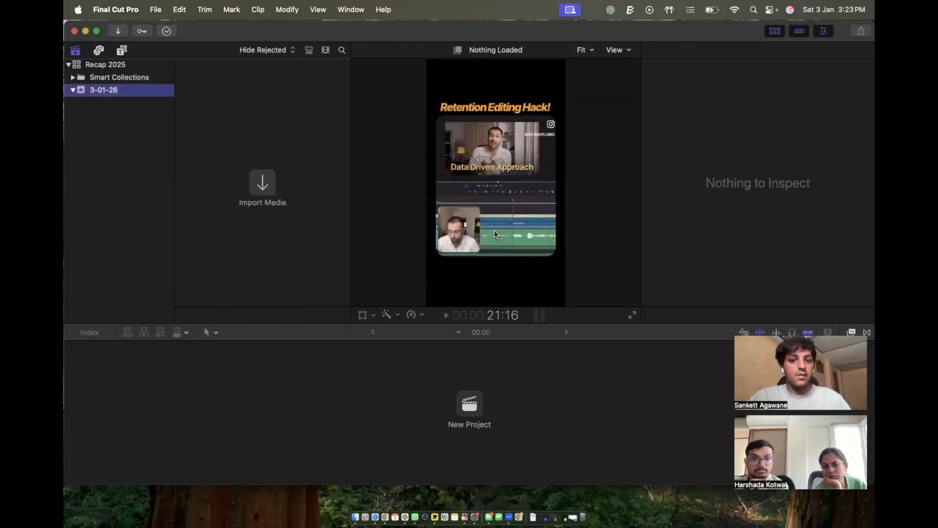
left_click(225, 127)
left_click(132, 89)
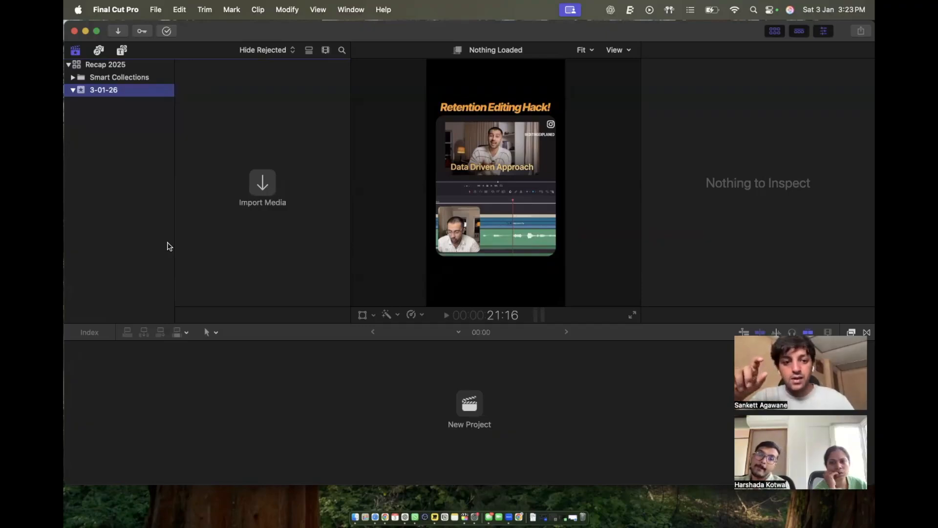
Create a folder named Travel inside the 3-01-26 event.
right_click(156, 183)
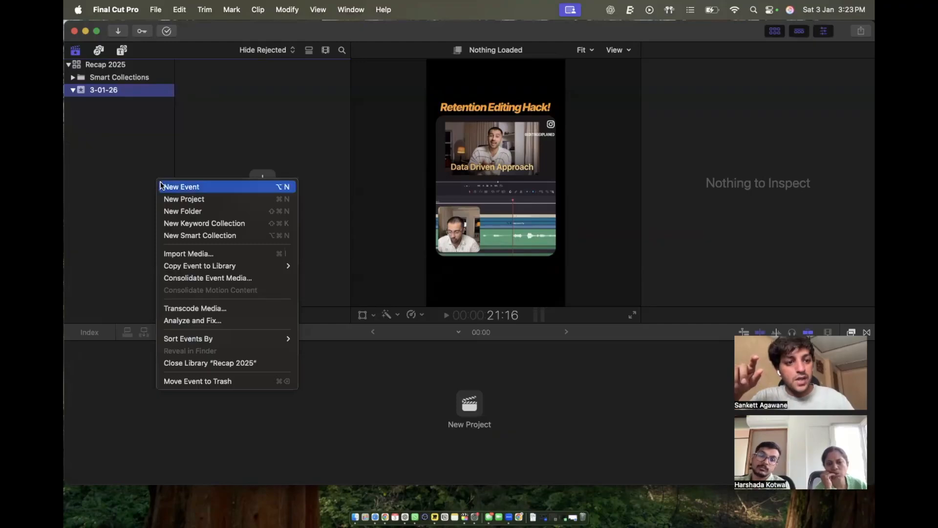
left_click(174, 215)
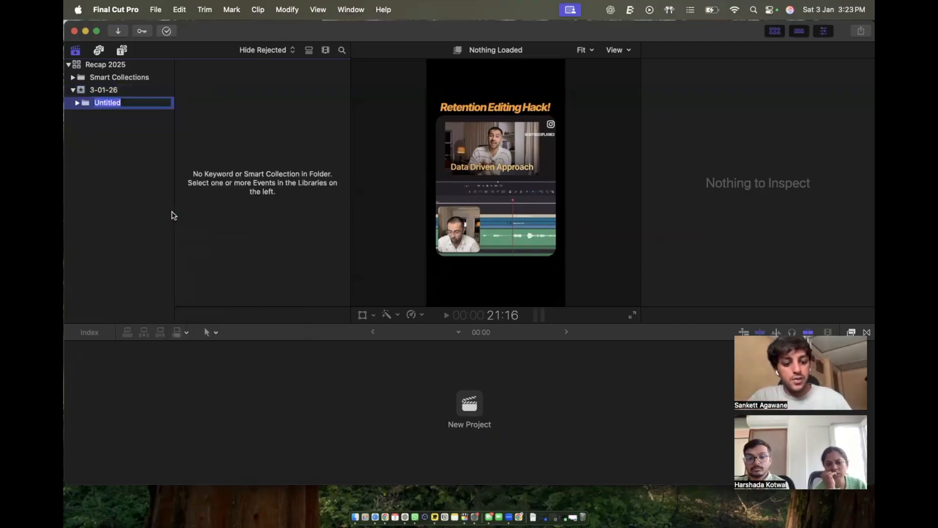
type("Travel")
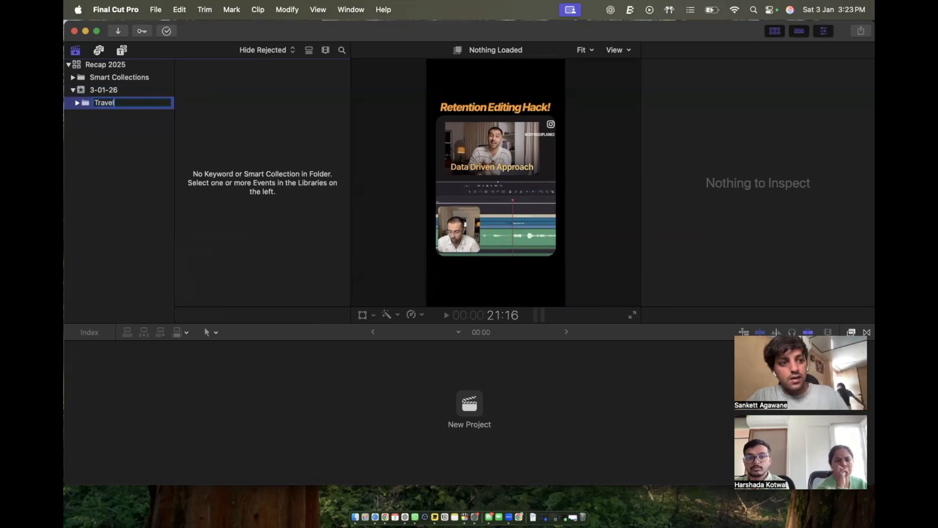
key("Return")
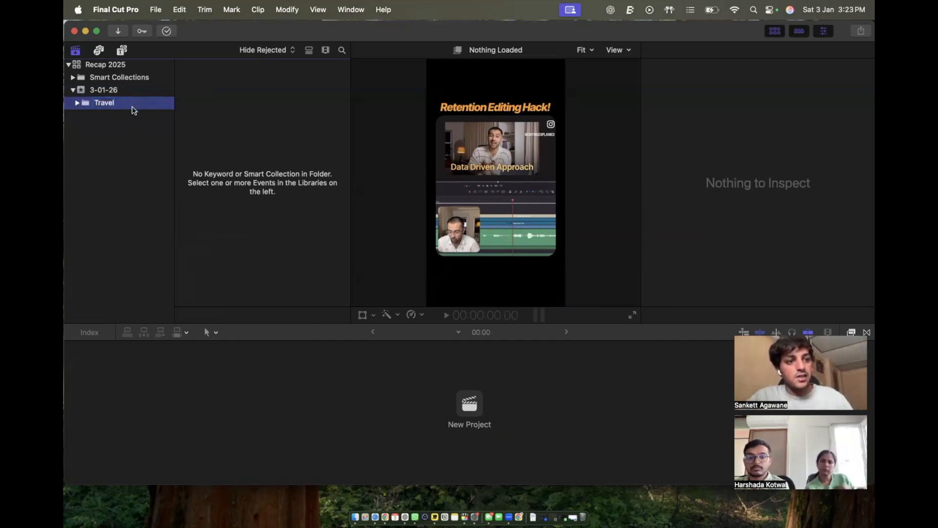
Create two keyword collections named Day 1 and Day 2 inside the Travel folder.
right_click(132, 128)
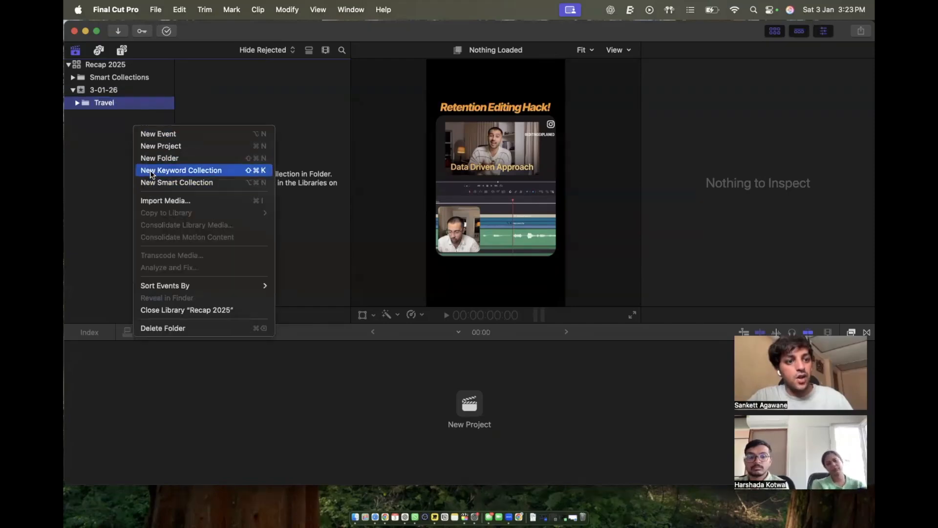
left_click(150, 170)
type("Day 1")
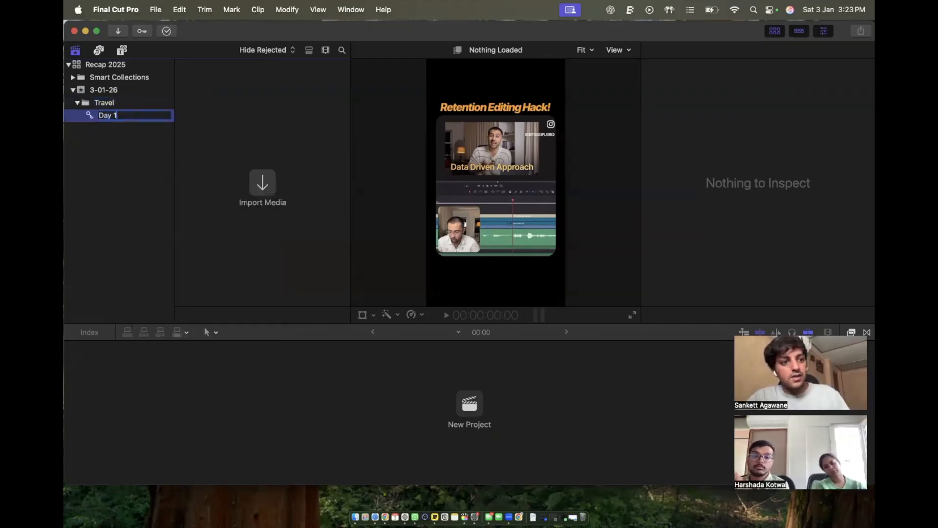
key("Return")
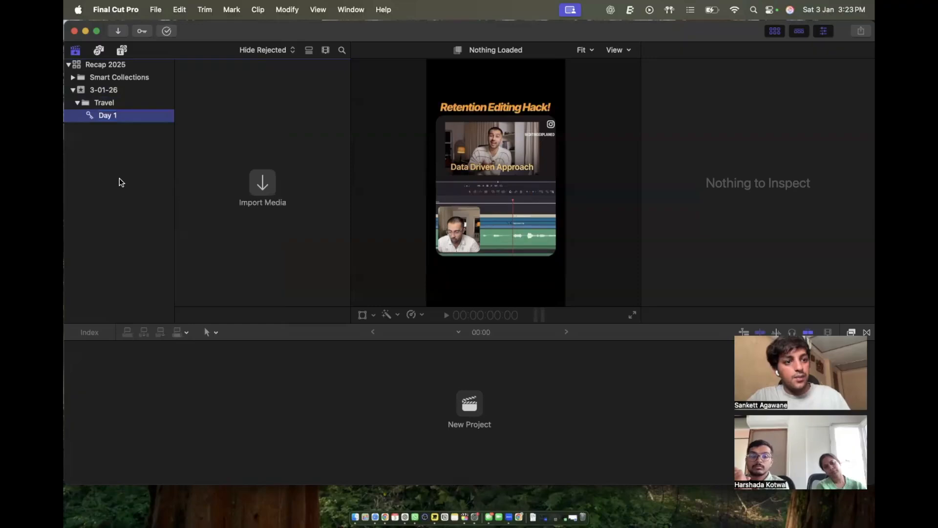
right_click(119, 177)
left_click(145, 222)
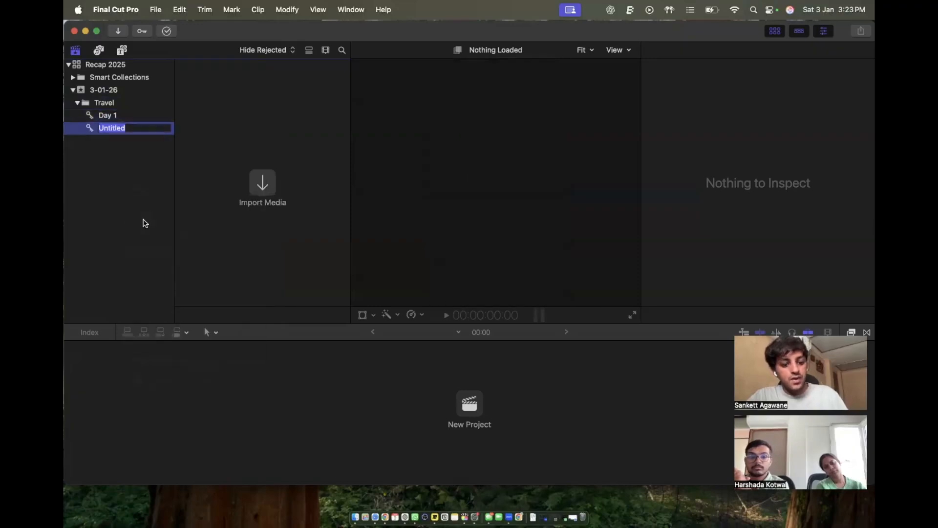
type("Day")
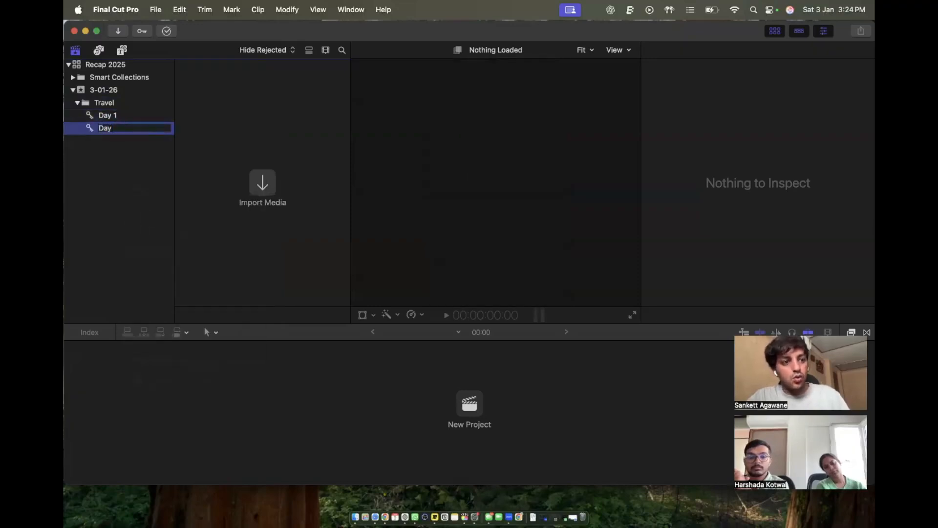
type(" 2")
key("Return")
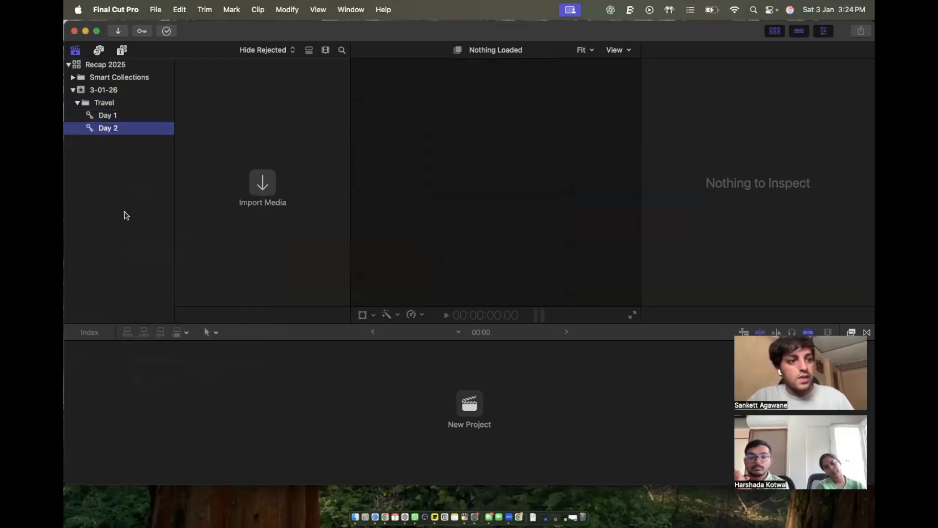
Collapse and expand the Travel folder and look at its Day 1 and Day 2 keyword collections.
left_click(77, 104)
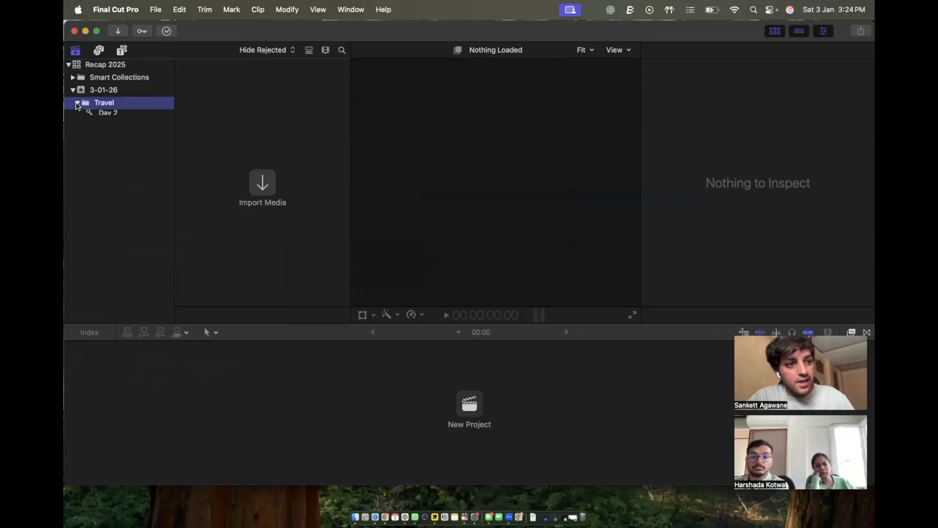
left_click(77, 104)
left_click(76, 104)
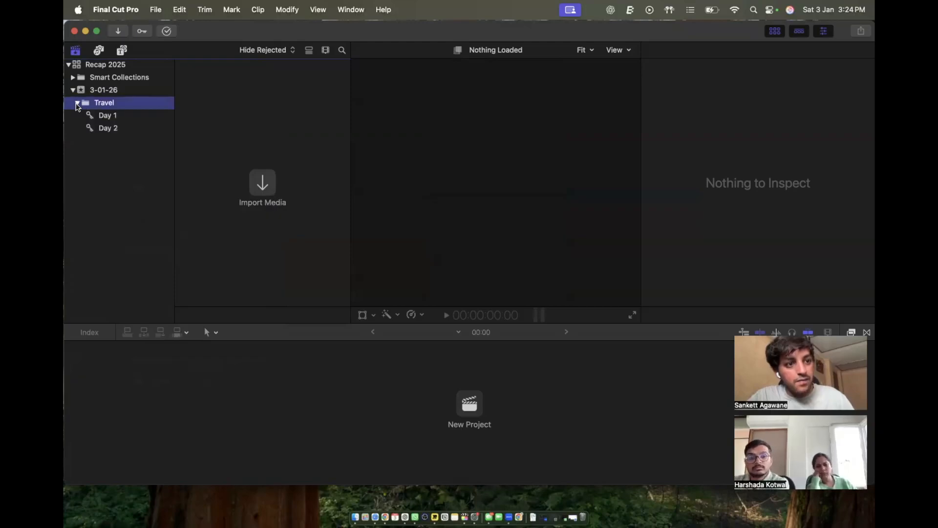
left_click(77, 103)
left_click(77, 104)
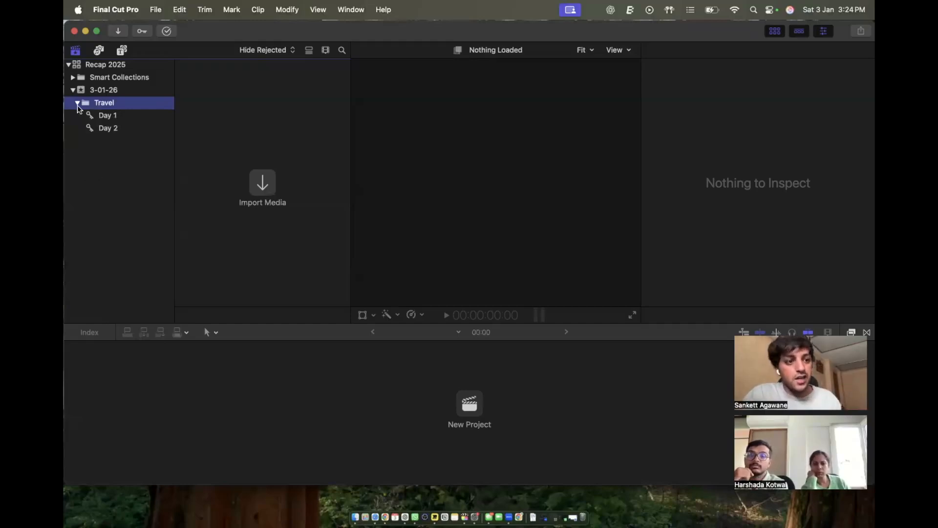
left_click(77, 103)
left_click(77, 103)
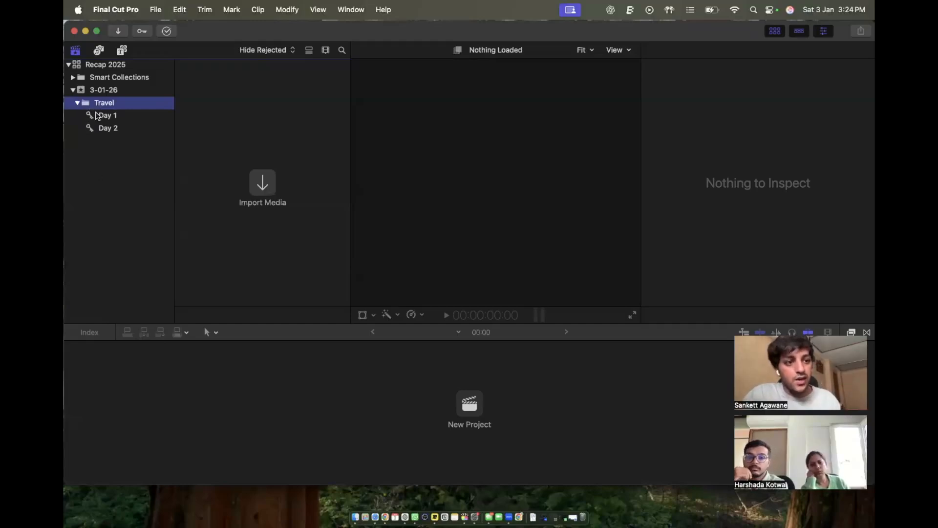
left_click(97, 115)
left_click(103, 129)
Create a folder named Vlog inside the Travel folder.
right_click(98, 153)
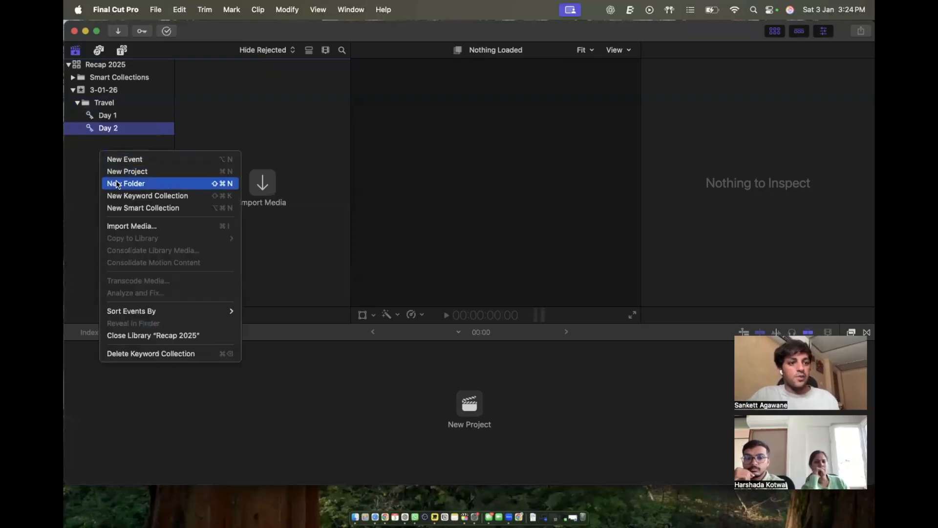
left_click(117, 184)
type("B")
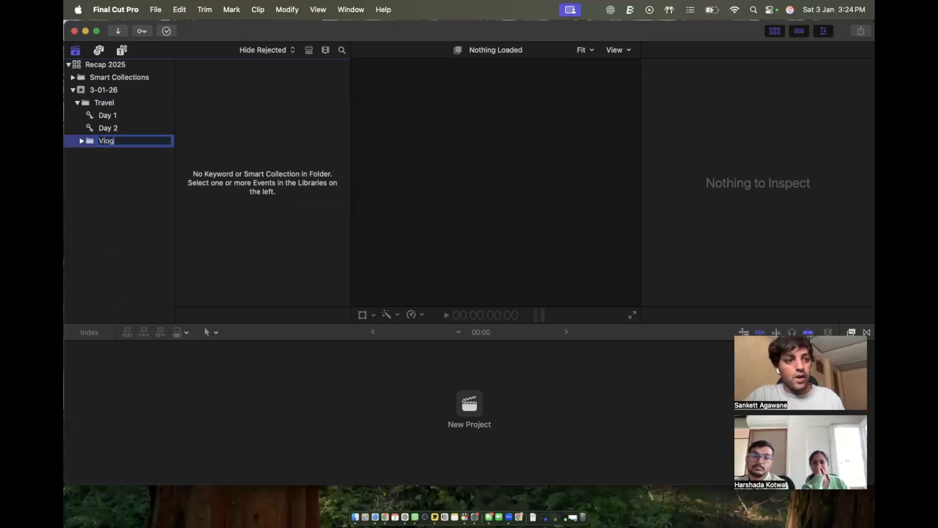
key("Return")
Create a subfolder named Bytes inside the Vlog folder.
right_click(114, 200)
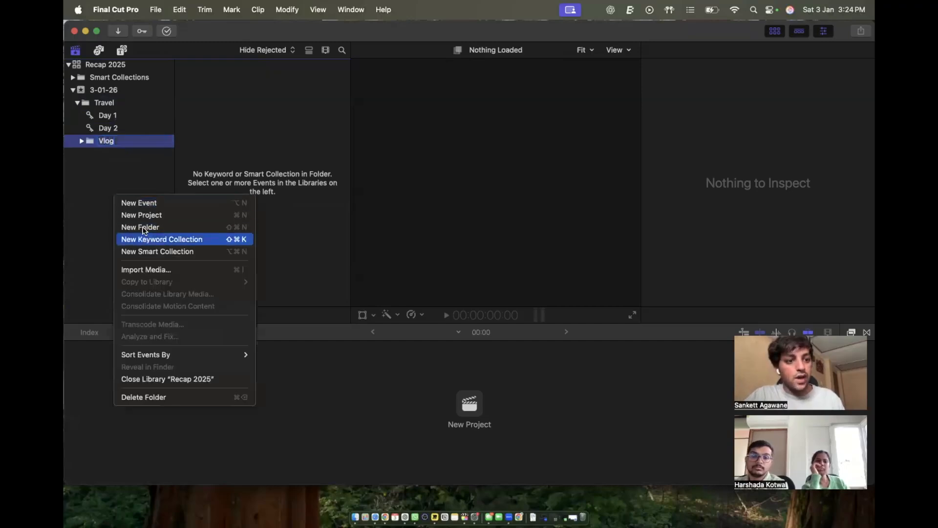
left_click(141, 227)
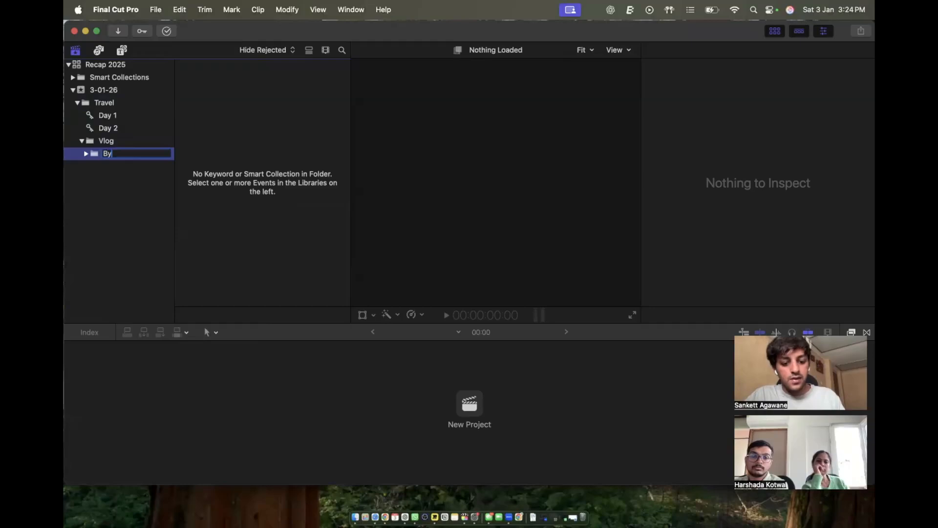
type("tes")
key("Return")
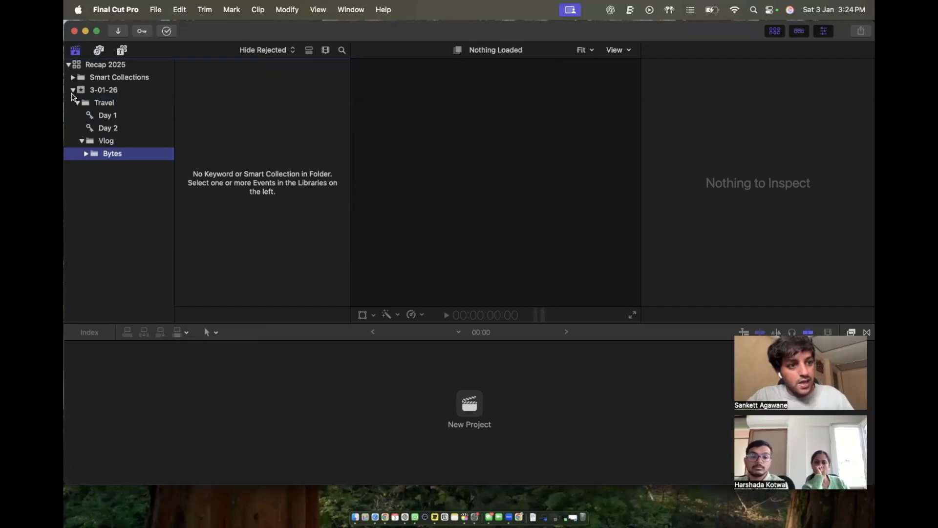
left_click(81, 141)
left_click(81, 141)
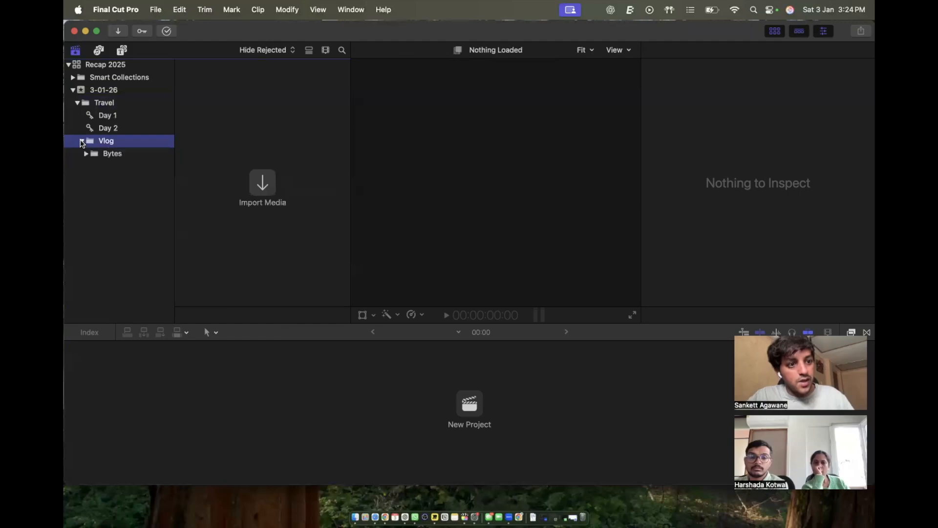
left_click(81, 141)
left_click(81, 141)
left_click(82, 142)
left_click(82, 141)
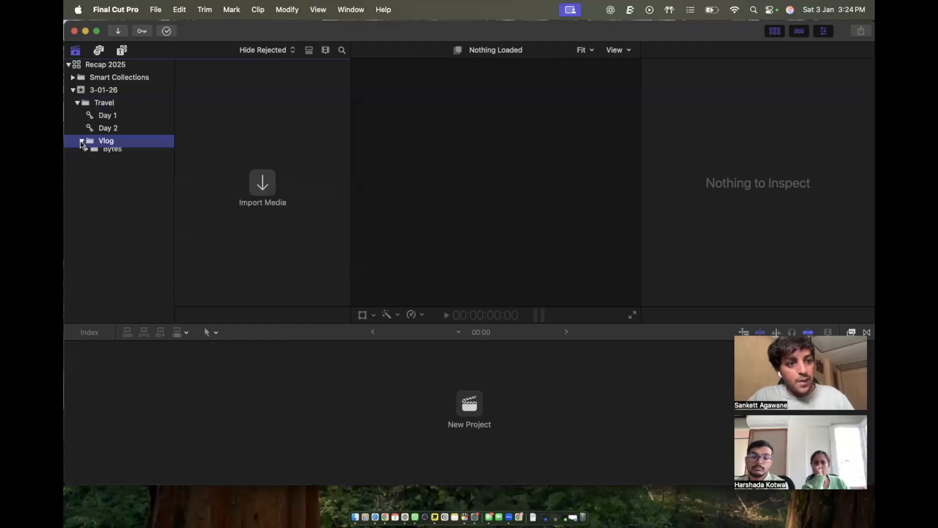
Move the Bytes and Vlog folders directly under the 3-01-26 event and collapse the Travel folder.
left_click_drag(104, 155, 113, 93)
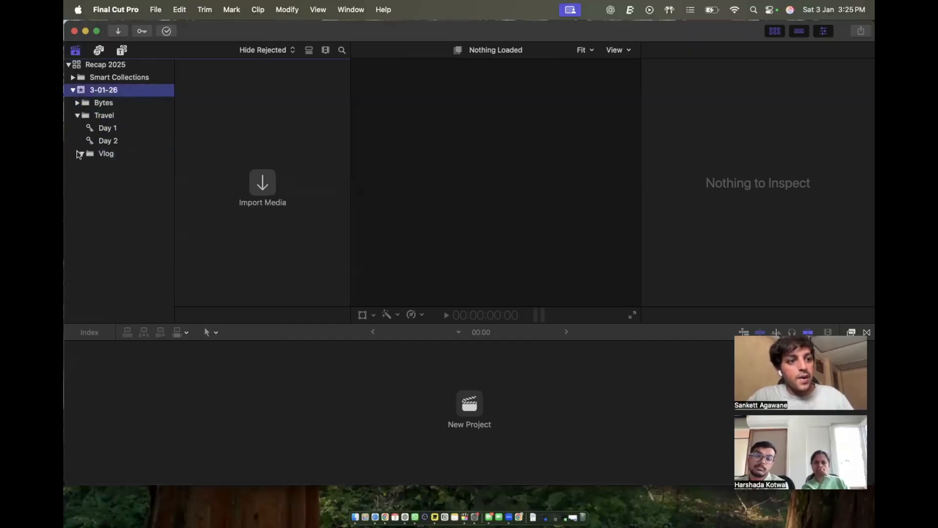
left_click_drag(99, 155, 108, 92)
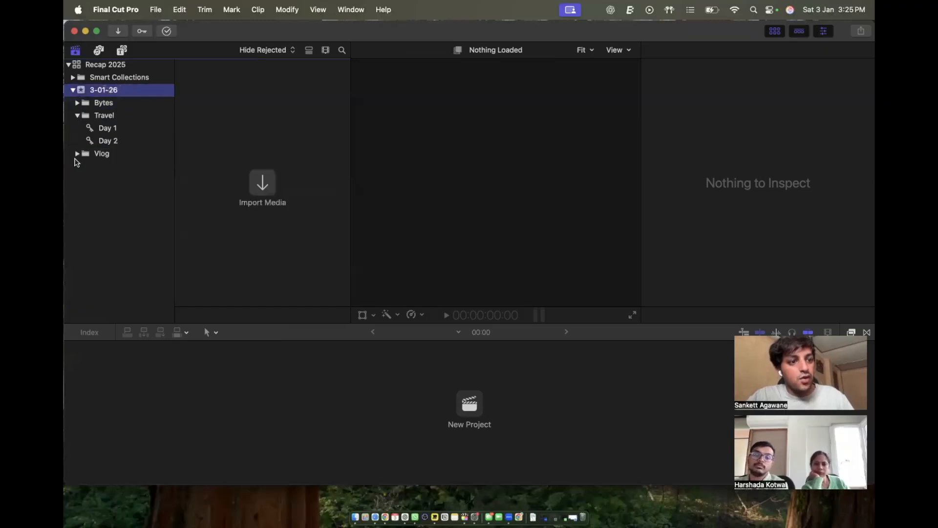
left_click(77, 116)
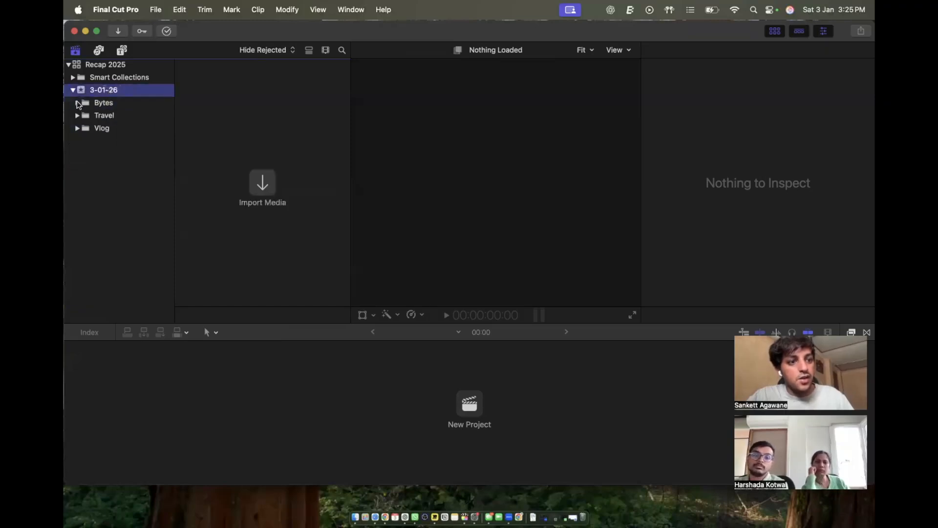
Create a keyword collection named Byte 1 inside the Bytes folder.
left_click(111, 102)
right_click(112, 102)
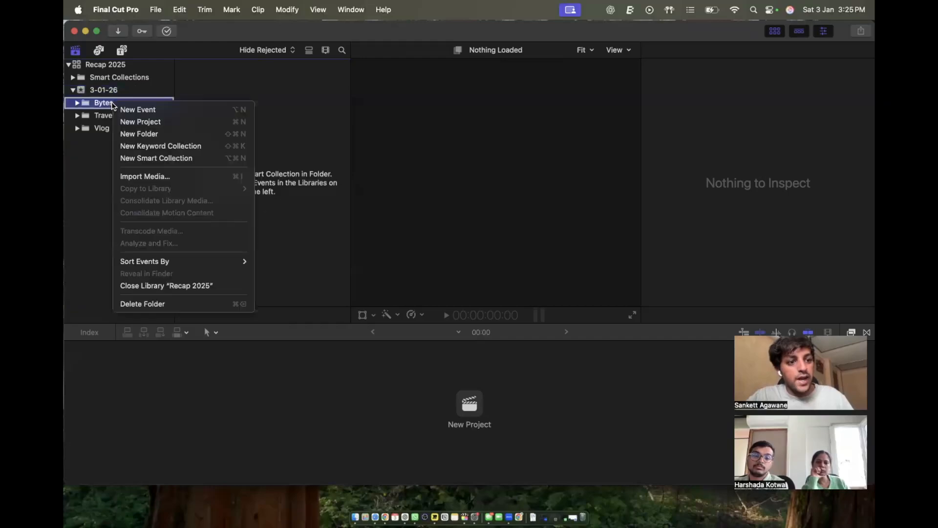
left_click(149, 144)
type("Byte 1")
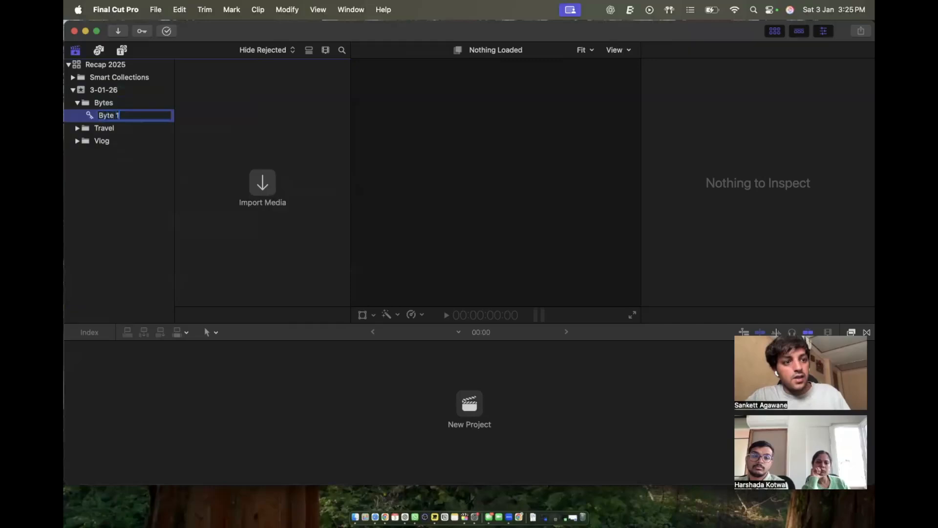
key("Return")
Create a keyword collection named Vlog 3 inside the Vlog folder.
right_click(149, 142)
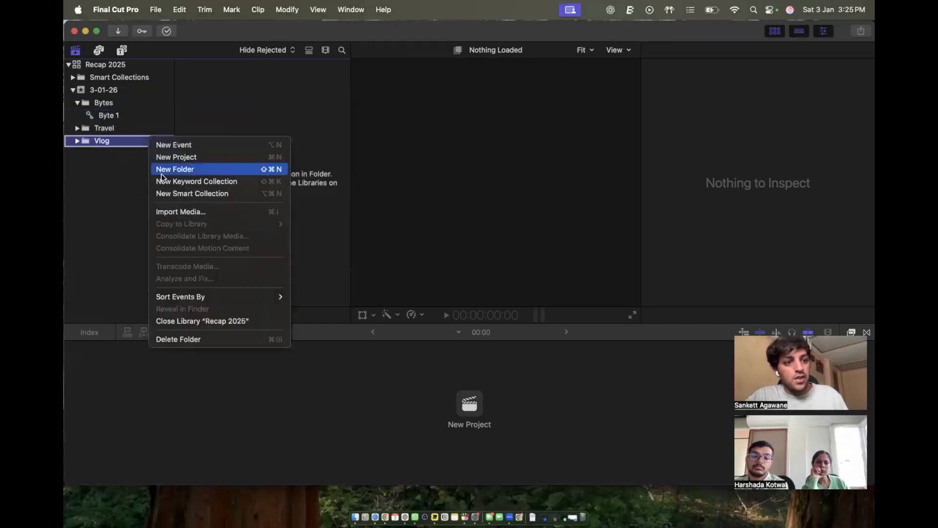
left_click(165, 183)
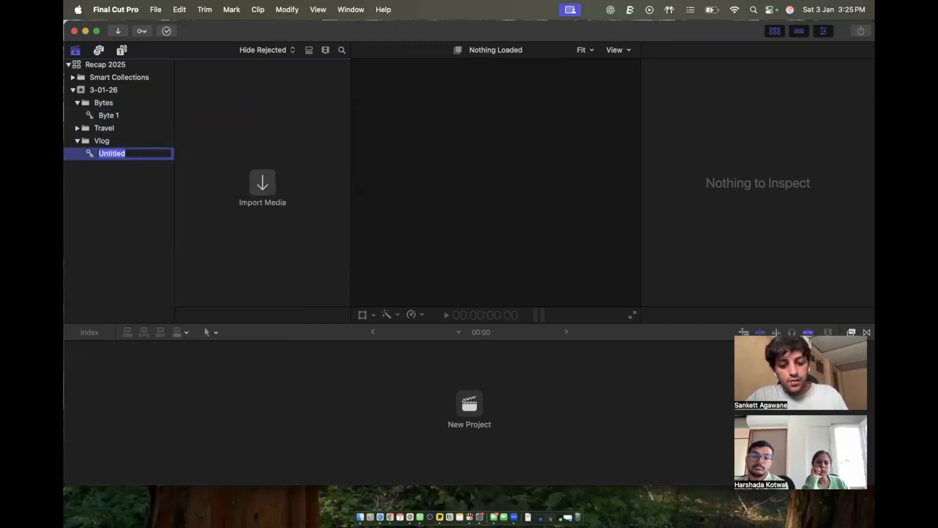
type("Vlog 3")
key("Return")
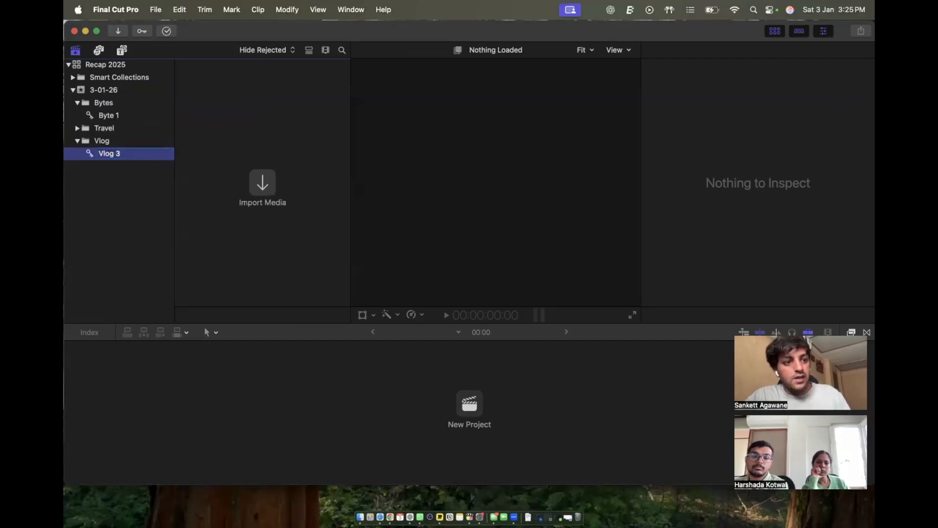
Collapse the Vlog and Bytes folders, and expand Bytes, Travel and Vlog to review their keyword collections.
left_click(77, 141)
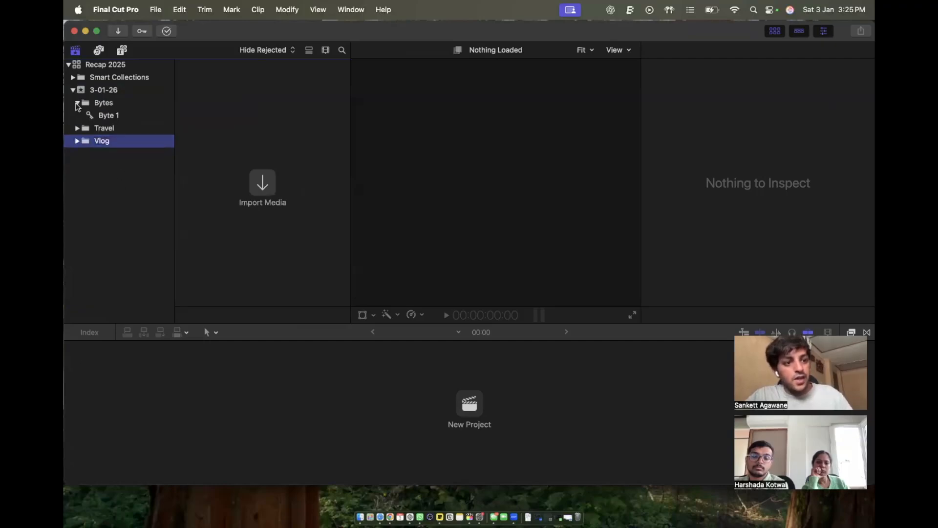
left_click(77, 103)
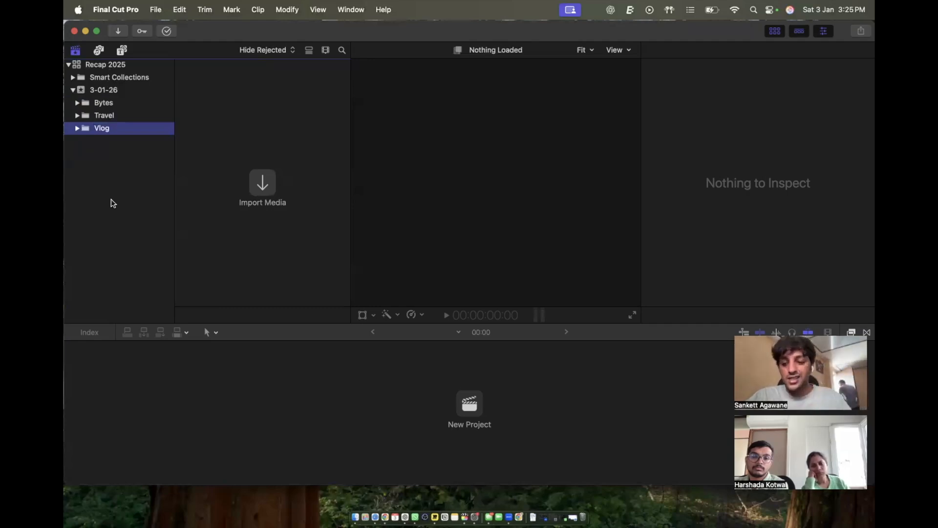
left_click(77, 103)
left_click(77, 128)
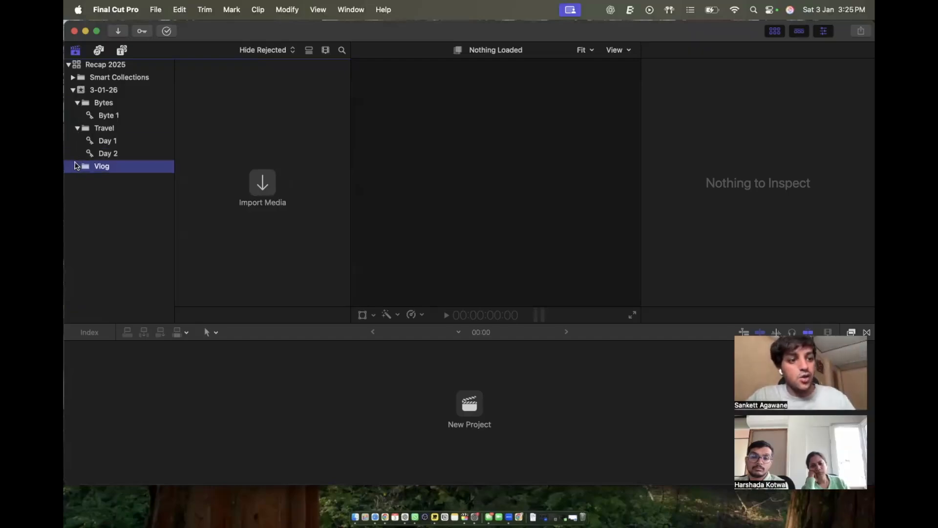
left_click(76, 166)
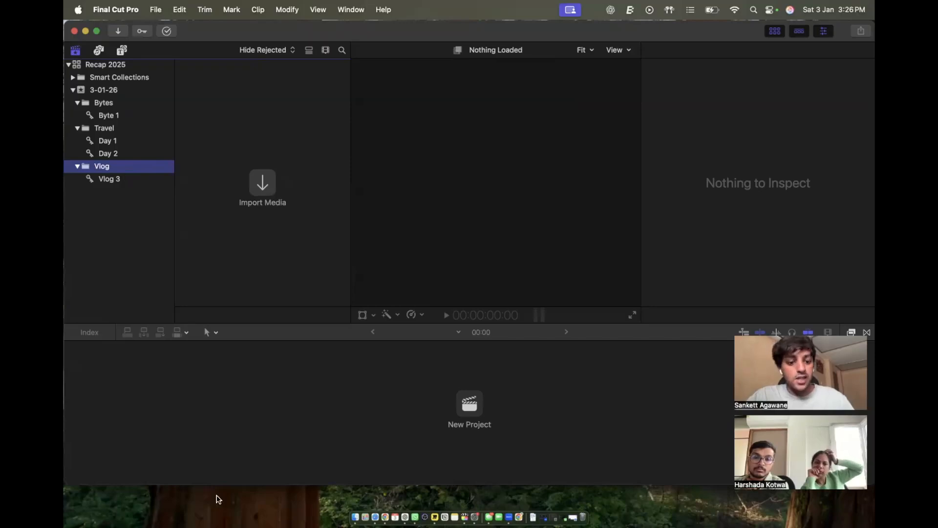
Switch to Finder and add Angu.mp4 from the Day 1 footage folder to the 3-01-26 event in Final Cut Pro.
left_click(355, 517)
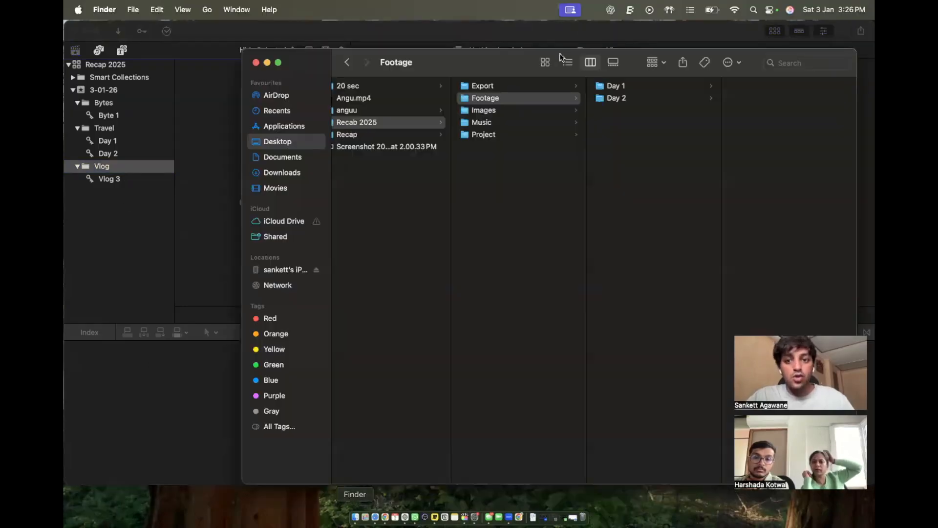
left_click(639, 84)
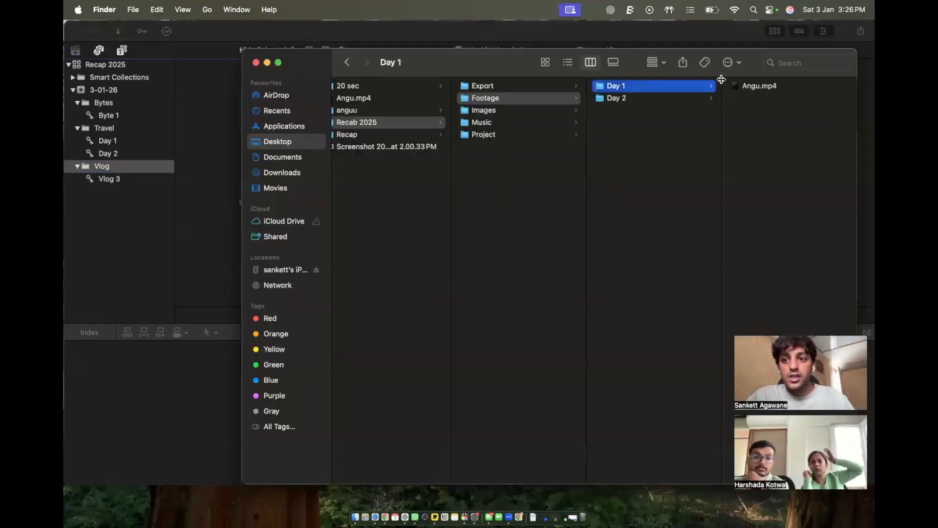
left_click(753, 86)
left_click_drag(701, 86, 81, 91)
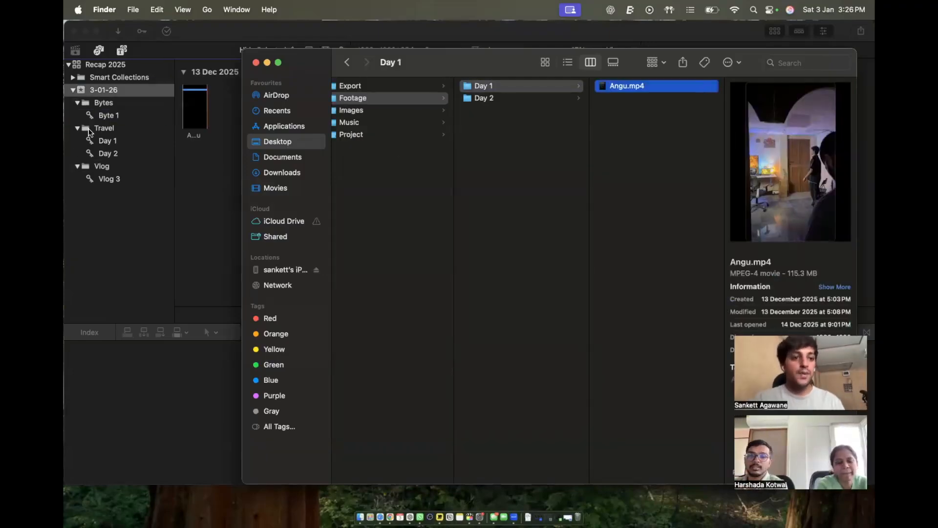
Delete the Angu clip from the 3-01-26 event.
left_click(189, 97)
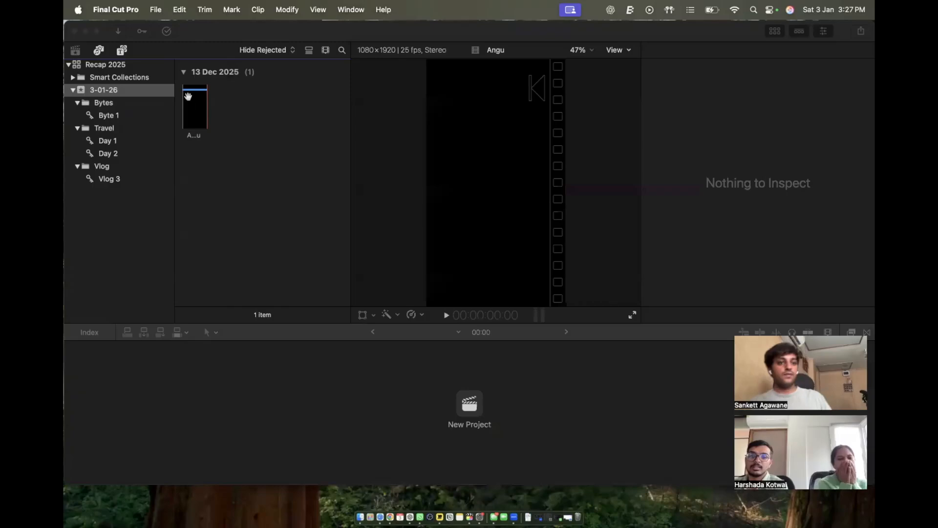
key("super+BackSpace")
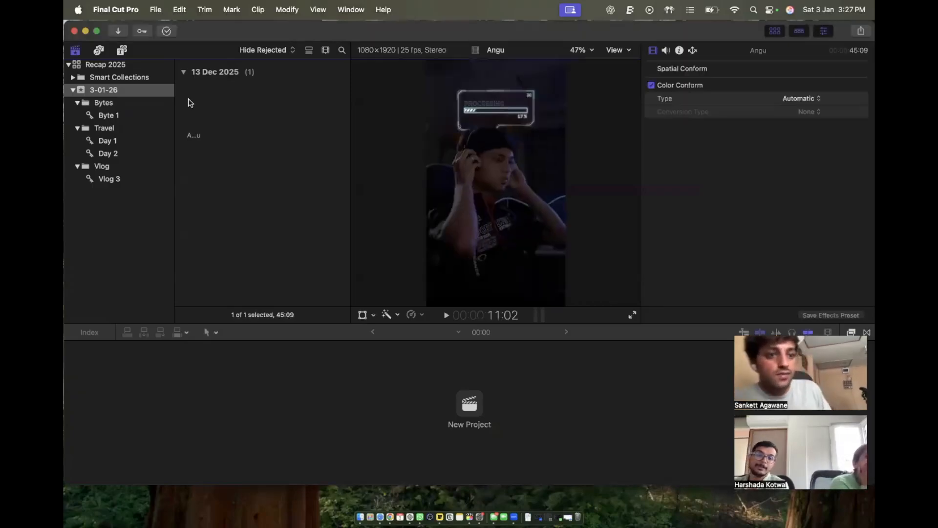
Switch to Finder and import Angu.mp4 into the Day 1 keyword collection of the Travel folder in Final Cut Pro.
left_click(141, 129)
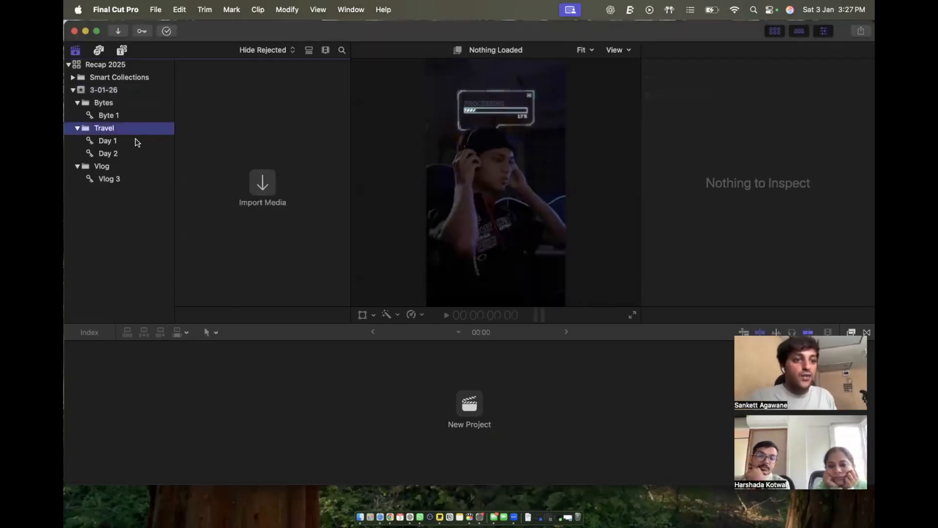
left_click(137, 141)
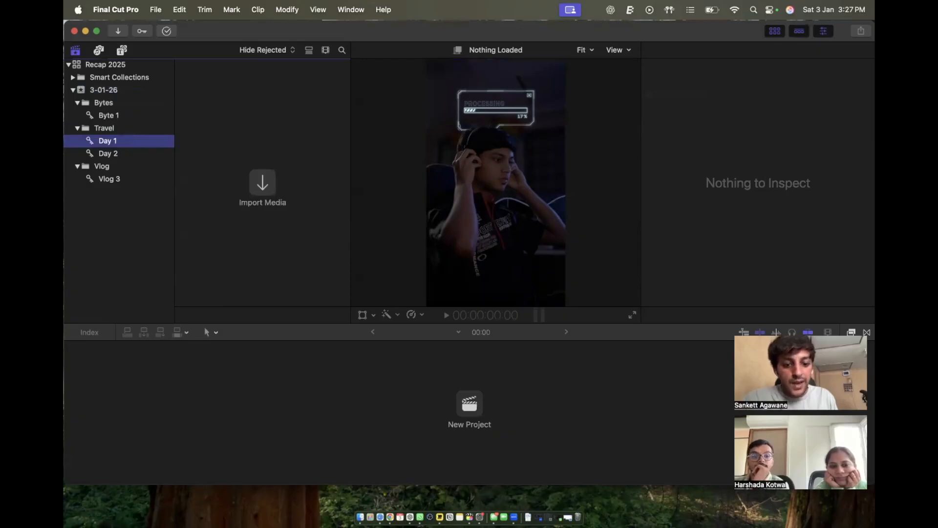
left_click(360, 517)
left_click_drag(625, 87, 156, 143)
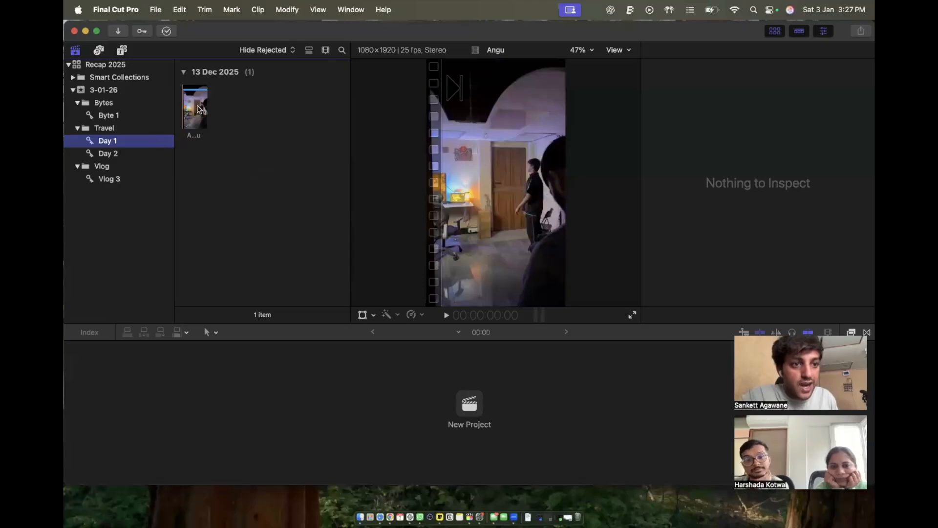
Examine the contents of the 3-01-26 event and the Byte 1, Vlog 3 and Day 1 keyword collections.
left_click(136, 91)
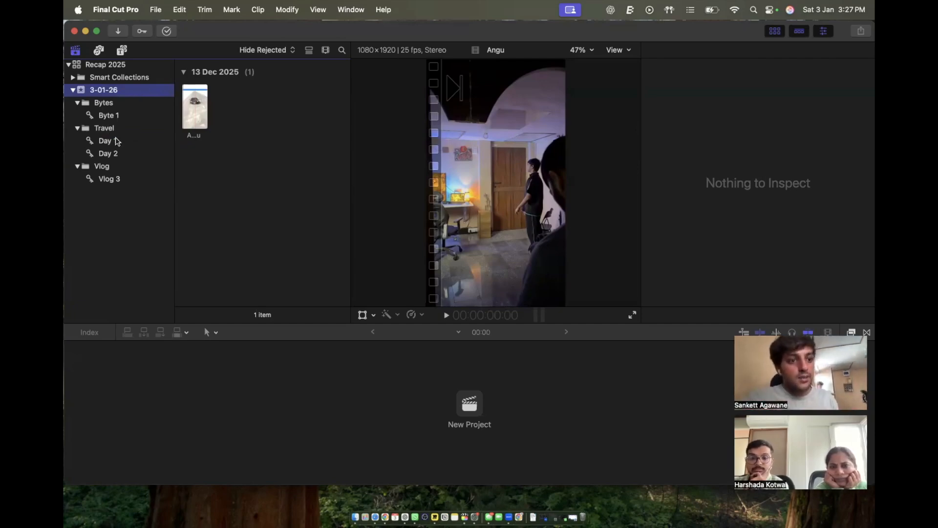
left_click(109, 116)
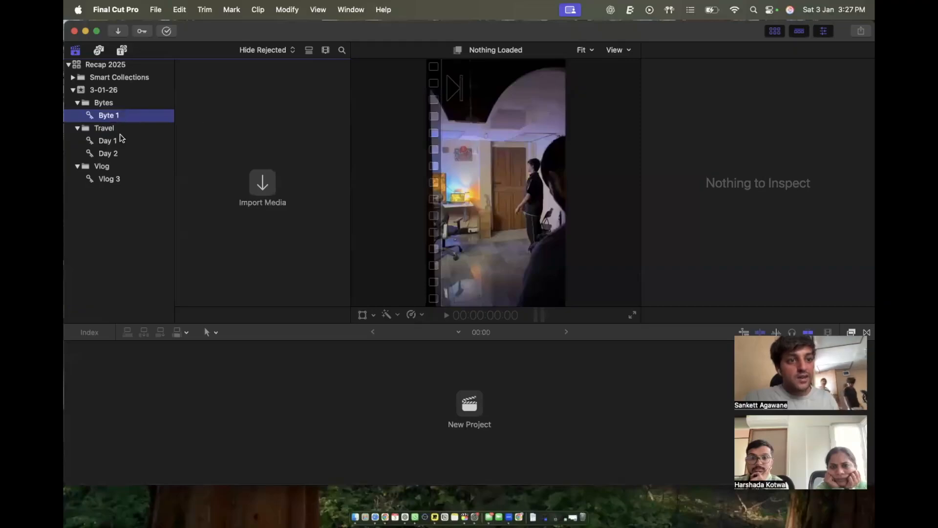
left_click(135, 178)
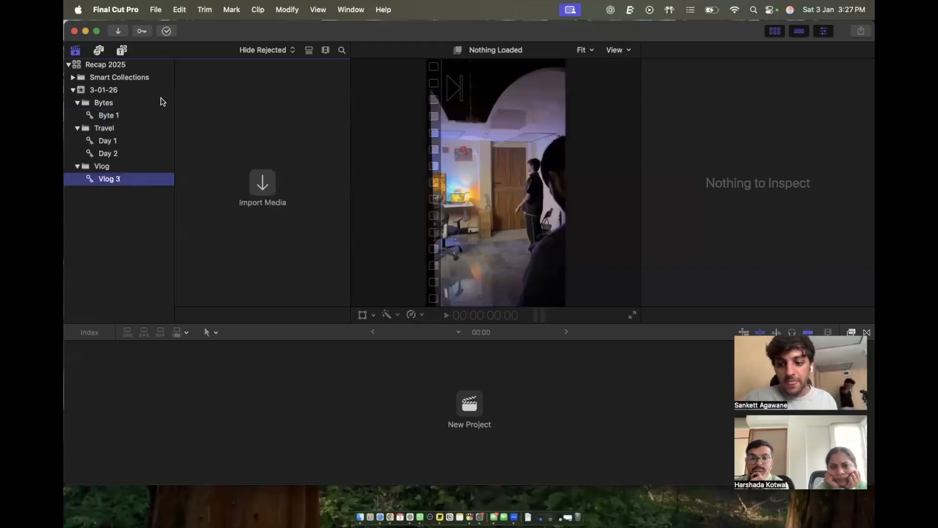
left_click(116, 143)
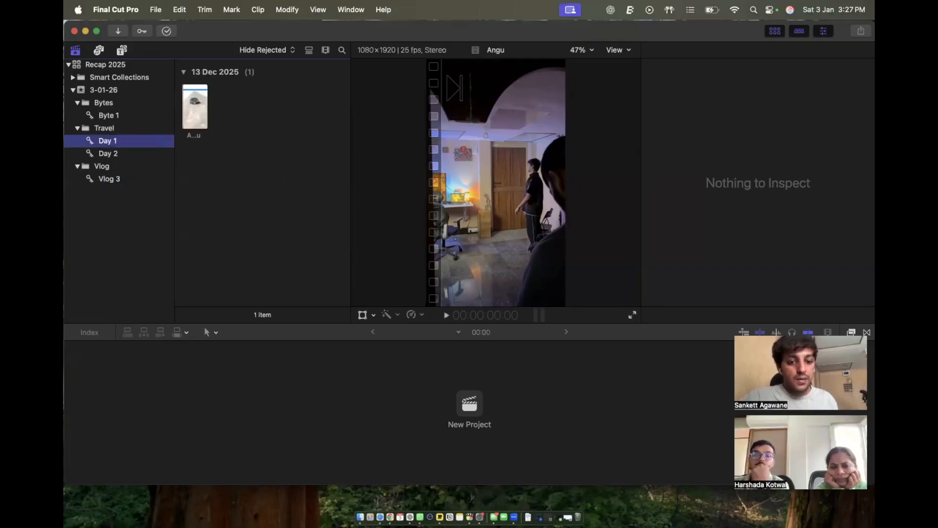
left_click(122, 167)
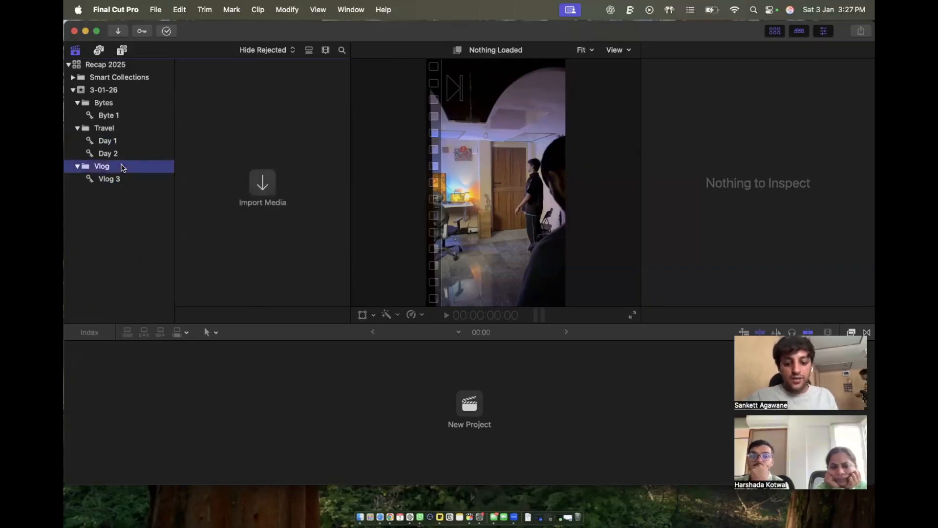
key("super+shift+n")
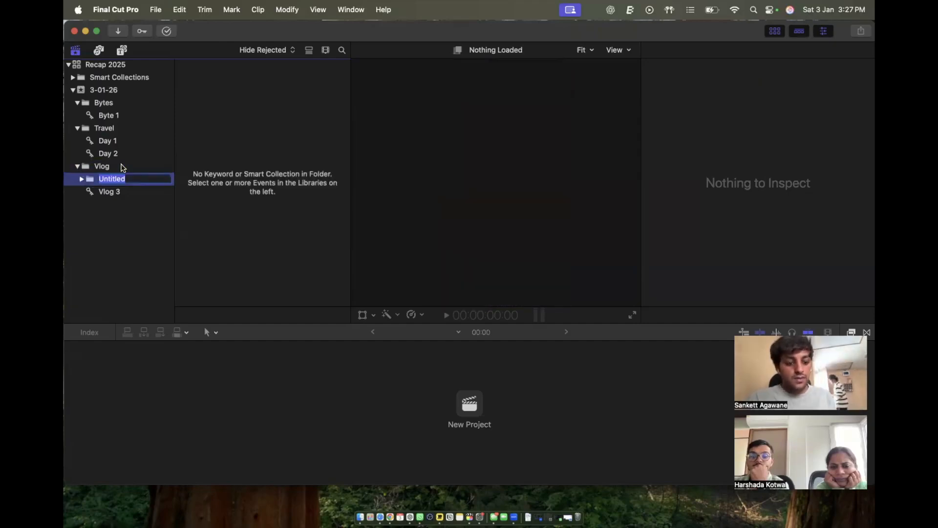
key("super+z")
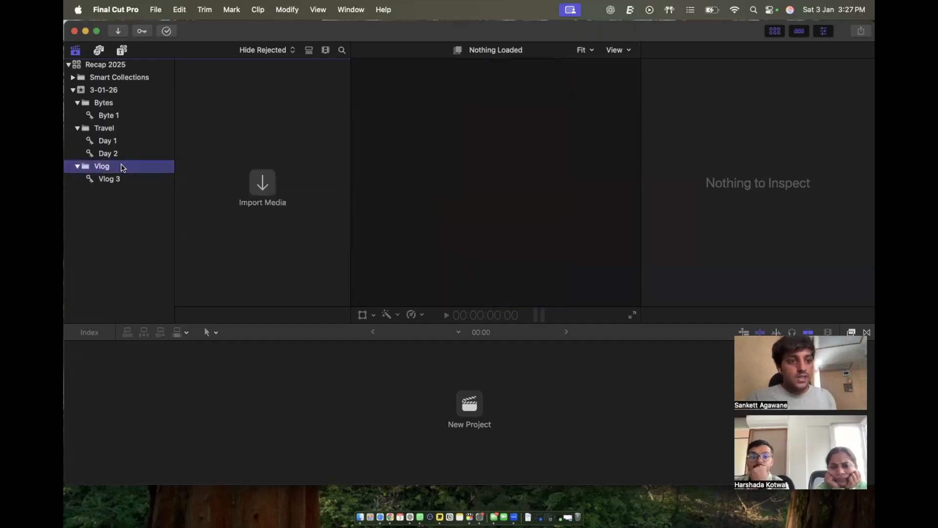
Create a keyword collection named Day 1 inside the Vlog folder.
right_click(124, 167)
left_click(147, 209)
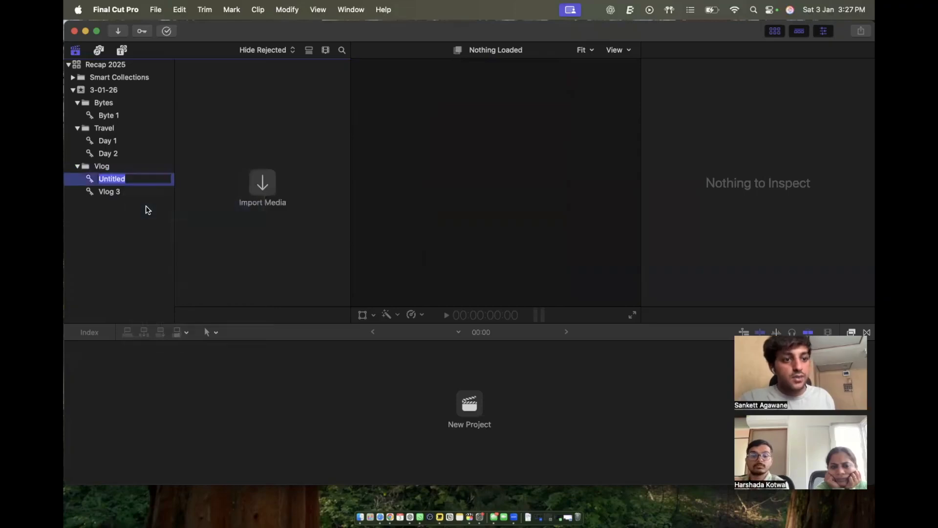
type("Day 1")
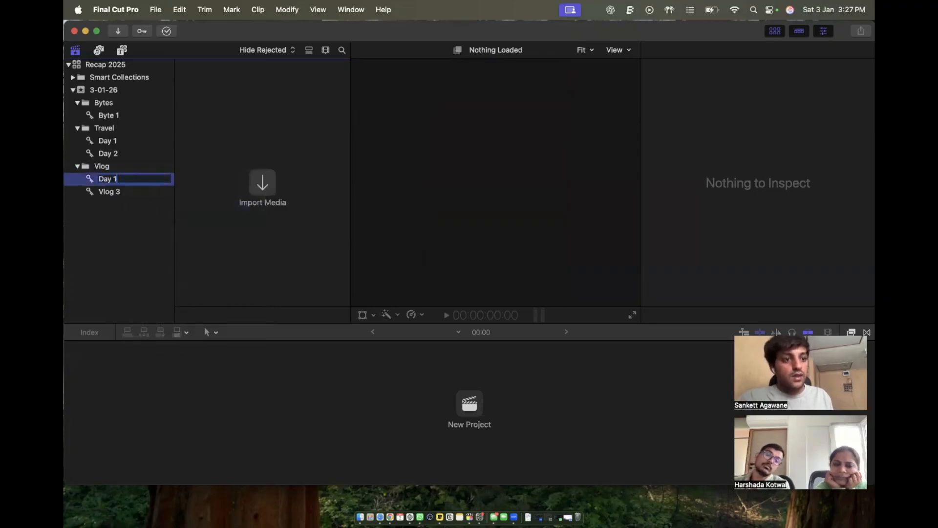
key("Return")
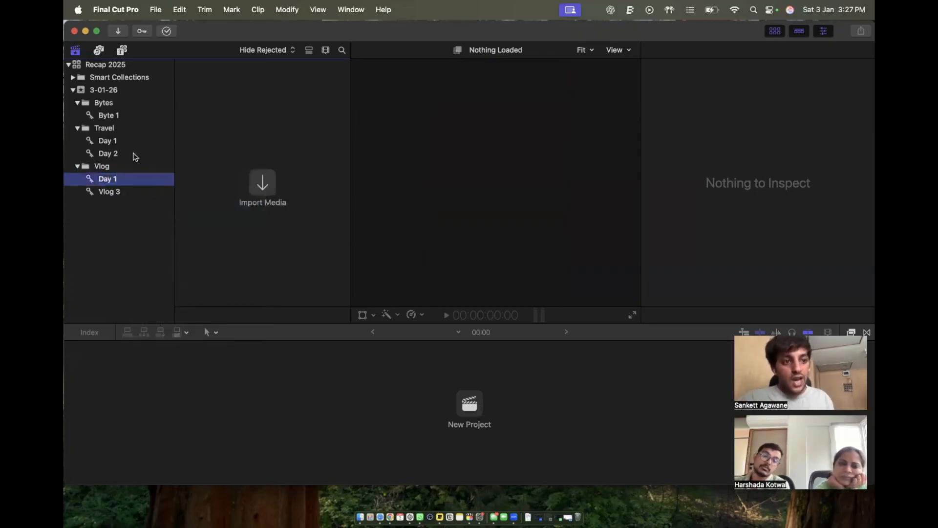
Rename the Vlog folder's Day 1 keyword collection to Vlog Day 1 and check the matching collection in the Travel folder.
left_click(117, 176)
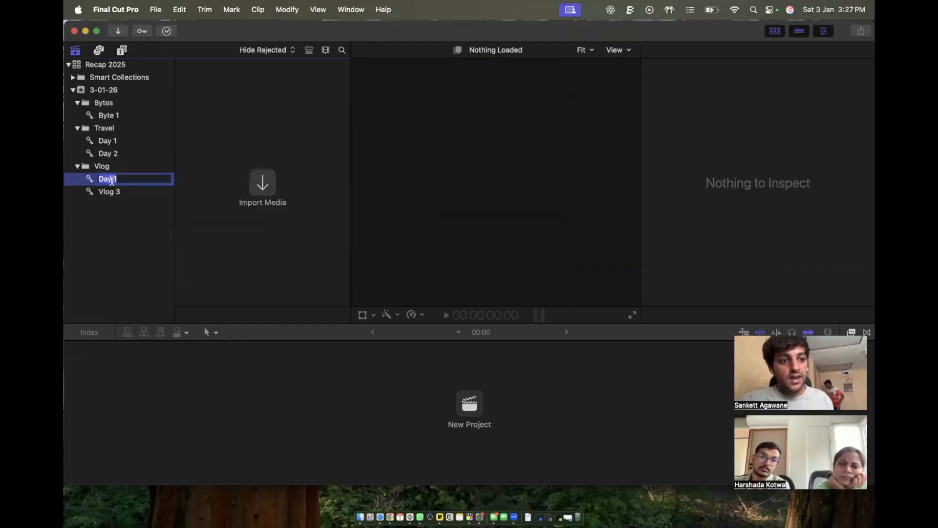
key("Left")
type("Vlog")
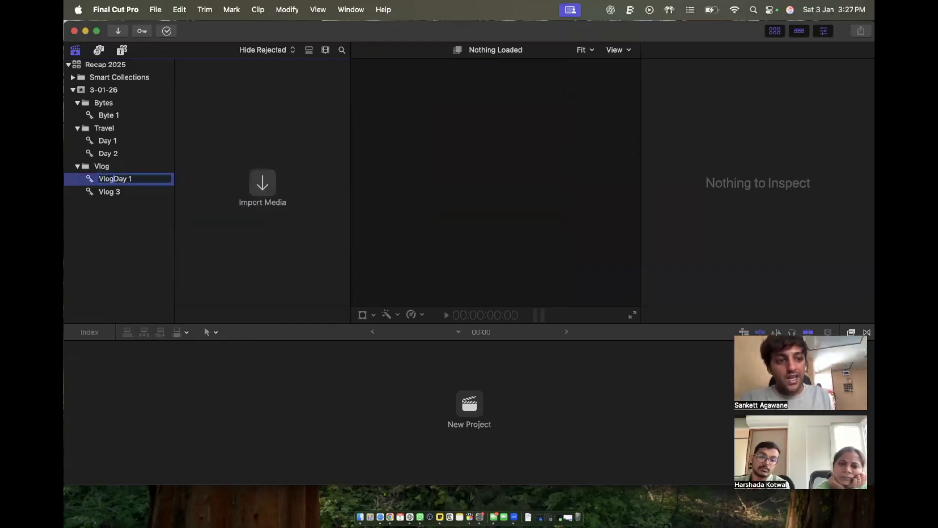
key("Return")
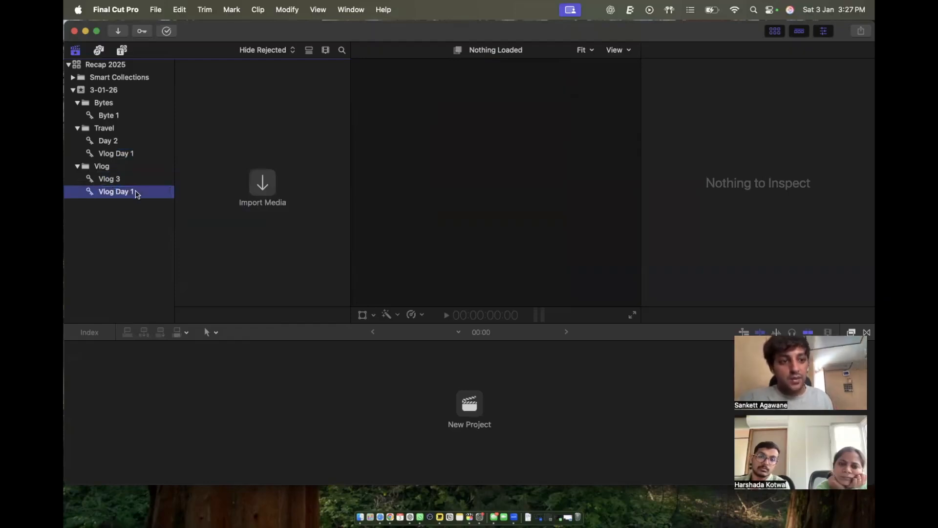
left_click(106, 156)
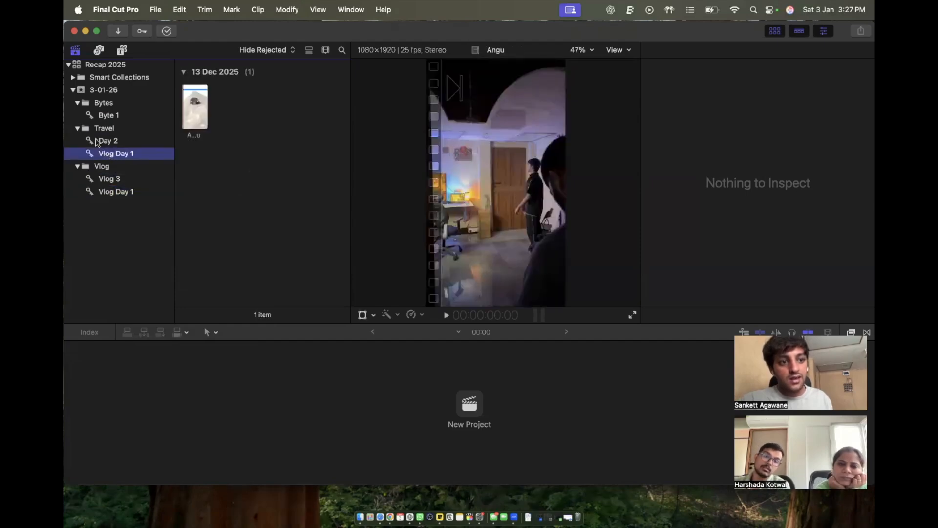
left_click(80, 128)
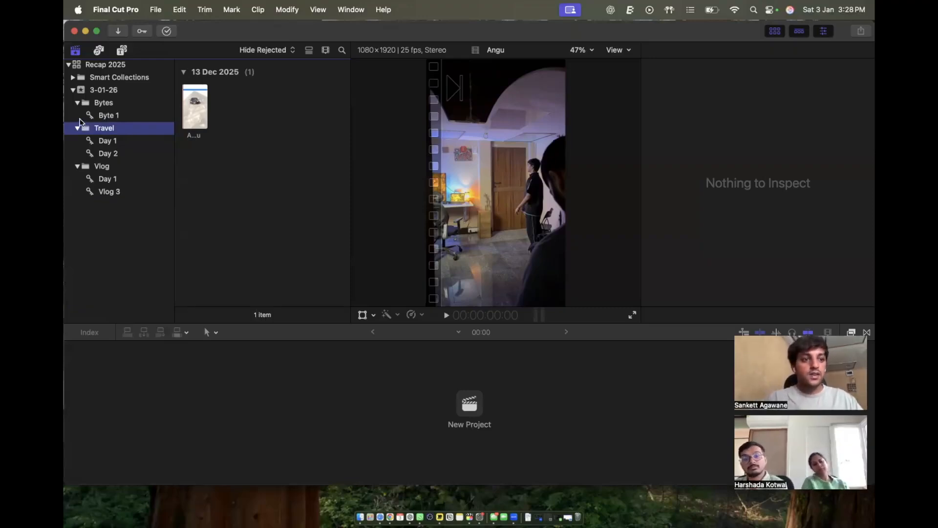
Delete the Bytes folder from the 3-01-26 event.
left_click(112, 101)
right_click(113, 101)
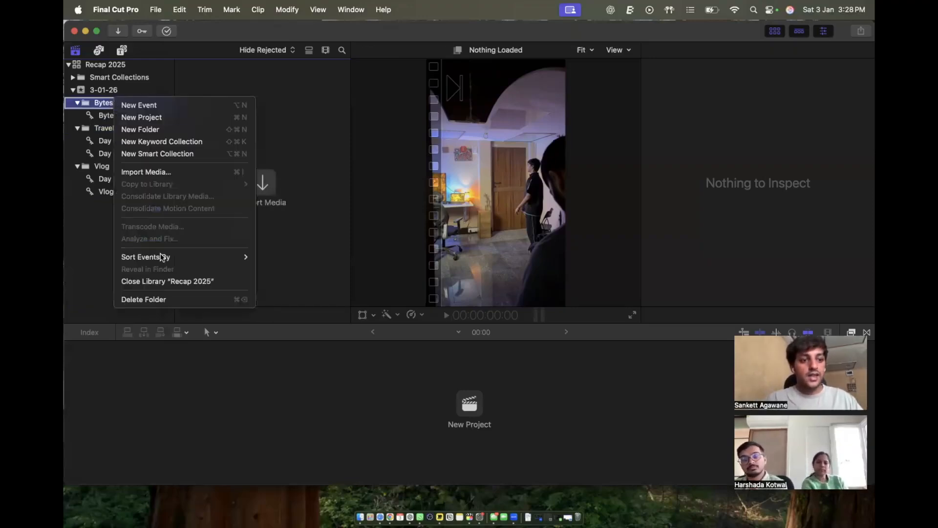
left_click(166, 299)
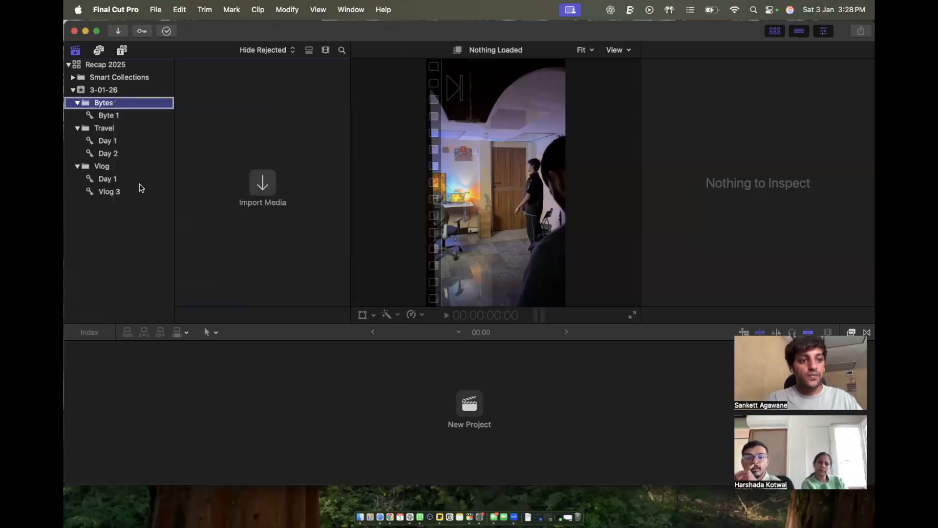
Delete the Vlog folder from the 3-01-26 event.
left_click(133, 142)
right_click(134, 142)
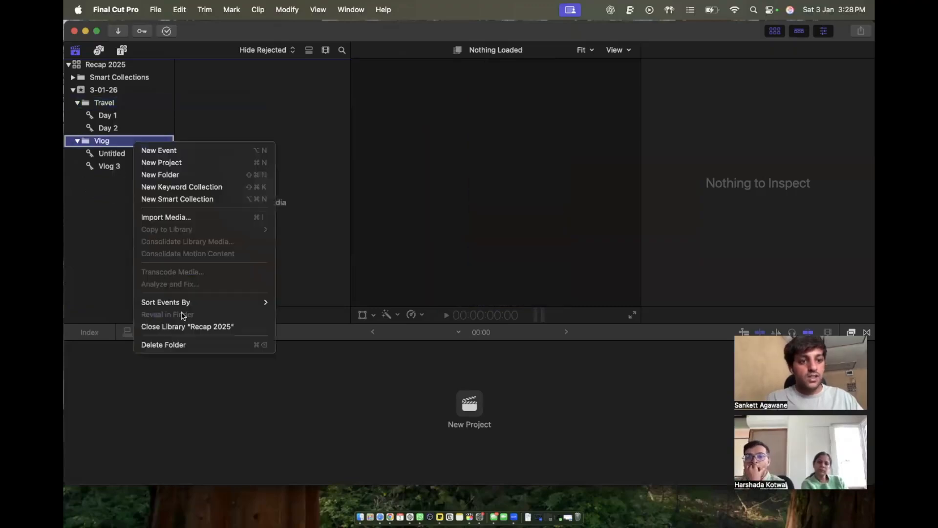
left_click(181, 344)
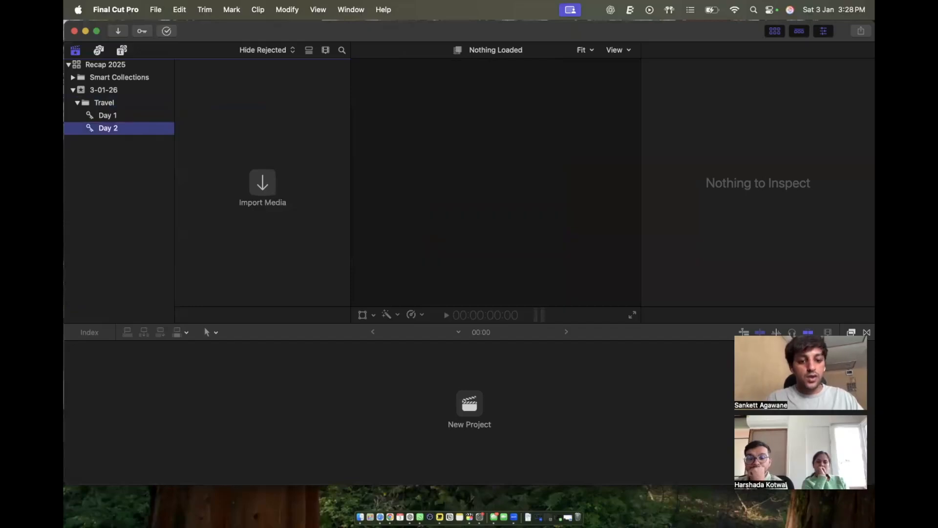
Import ABJY1378.MP4 from Finder's Footage Day 2 folder into the Travel folder's Day 2 keyword collection in Final Cut Pro.
left_click(360, 517)
left_click(502, 97)
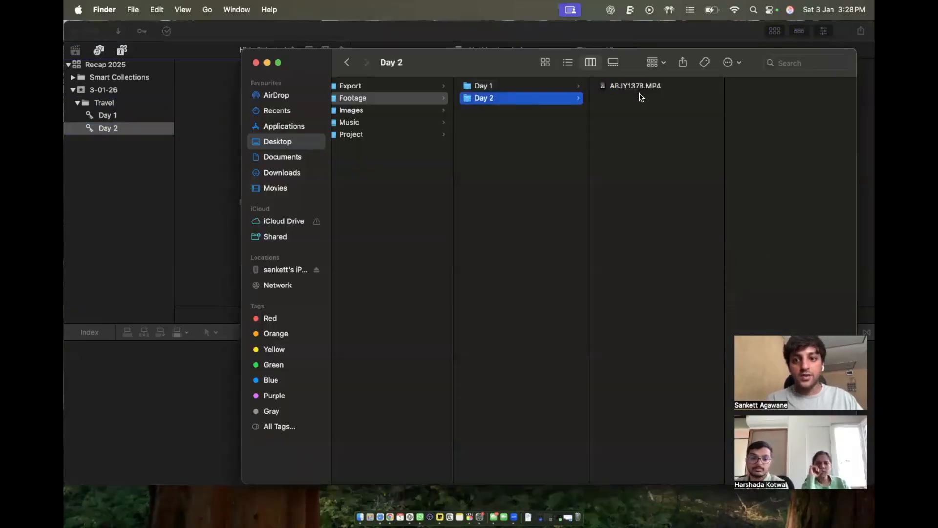
left_click(650, 87)
left_click_drag(150, 118, 146, 127)
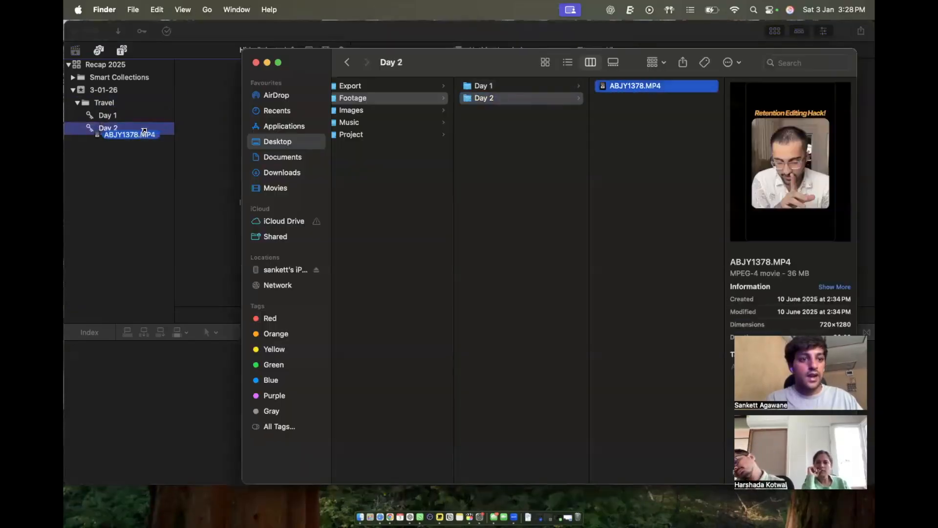
left_click(192, 119)
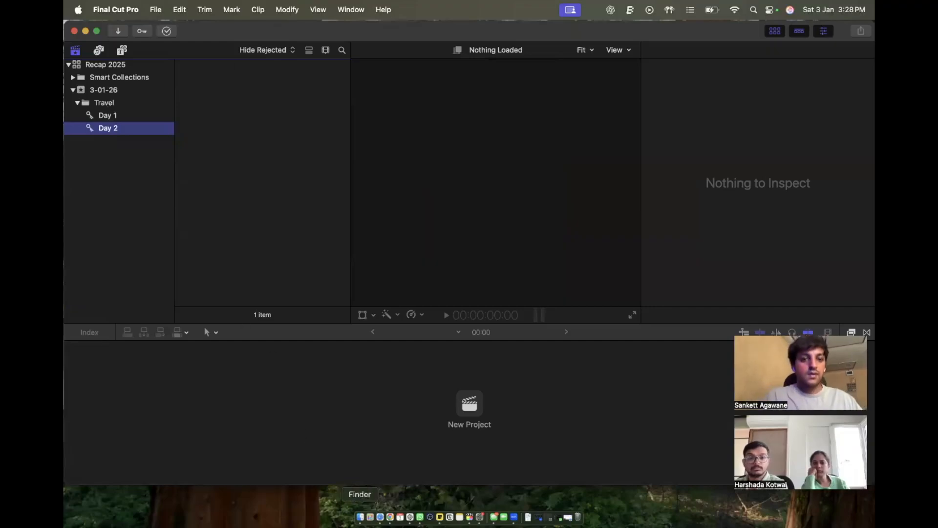
left_click(360, 517)
left_click_drag(618, 87, 137, 126)
left_click(141, 128)
Preview the Travel folder's Angu and ABJY1378 clips as thumbnails and in list view.
left_click(141, 103)
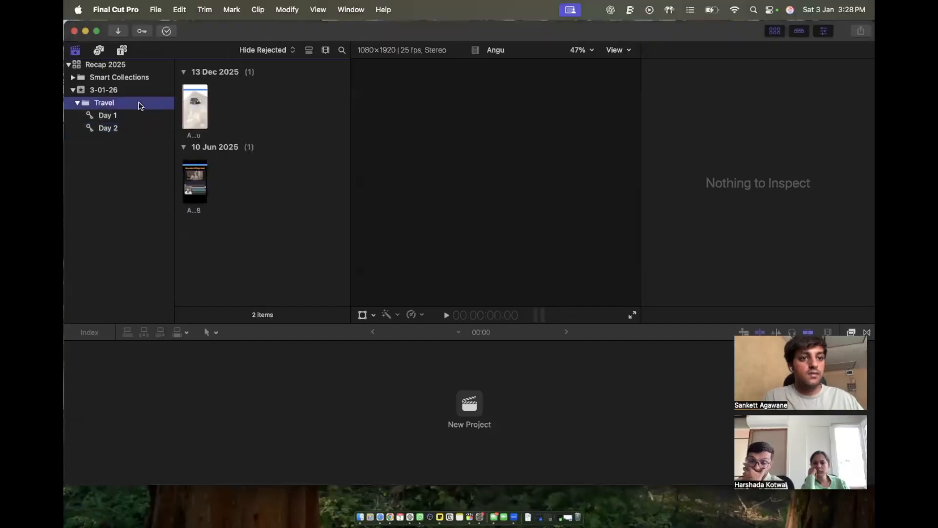
left_click(192, 101)
key("Down")
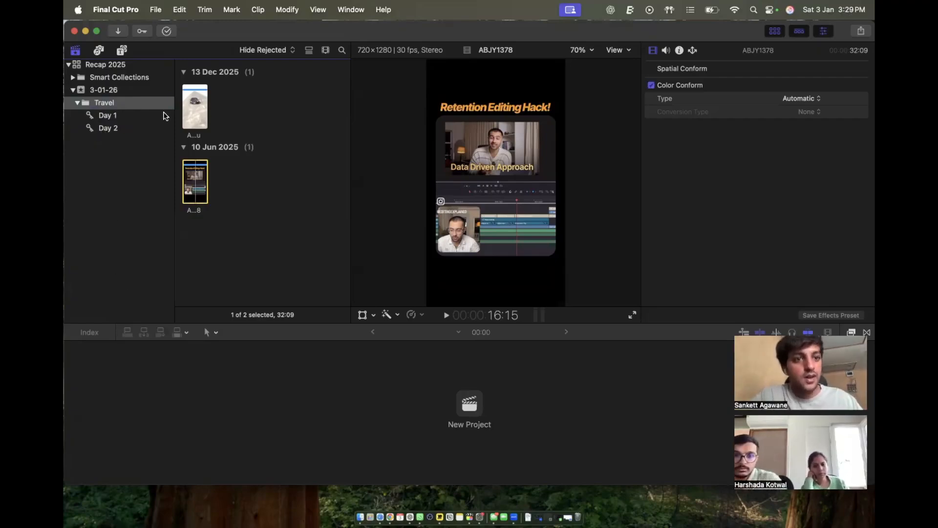
left_click(308, 52)
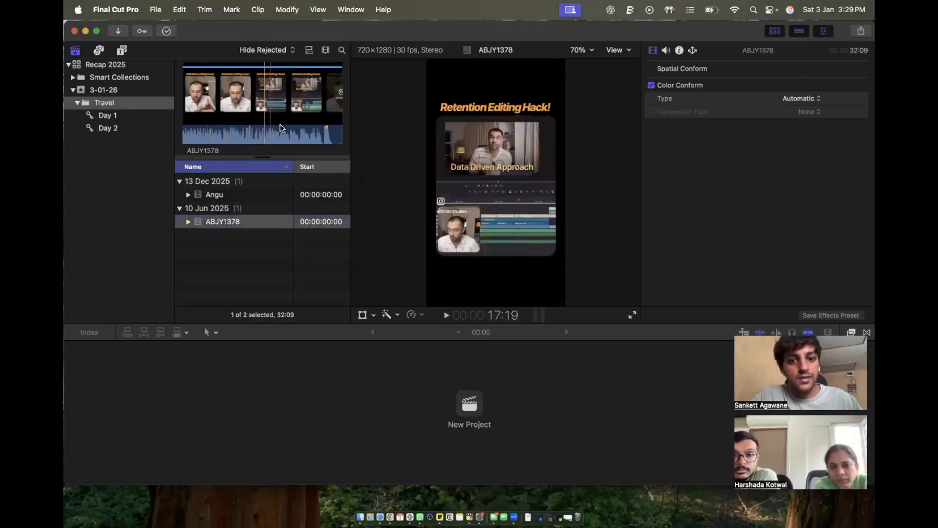
left_click(204, 195)
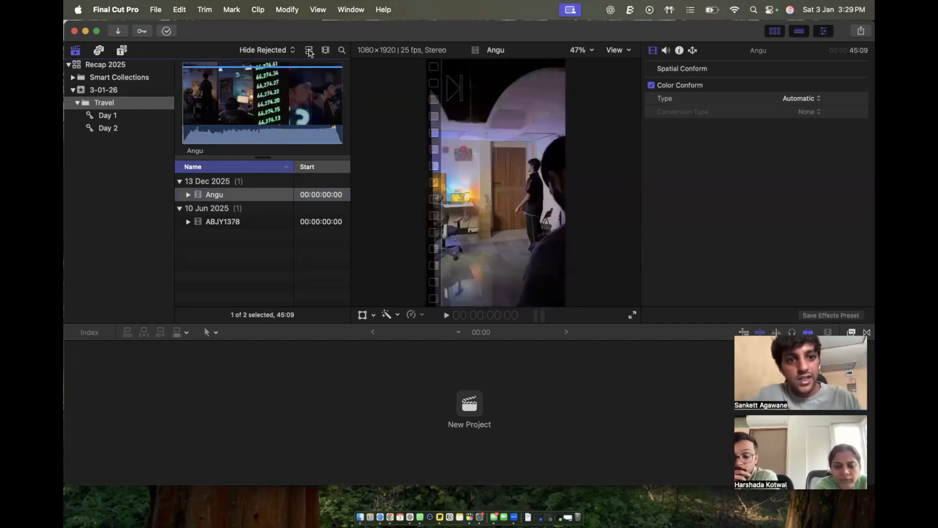
left_click(254, 221)
left_click(253, 194)
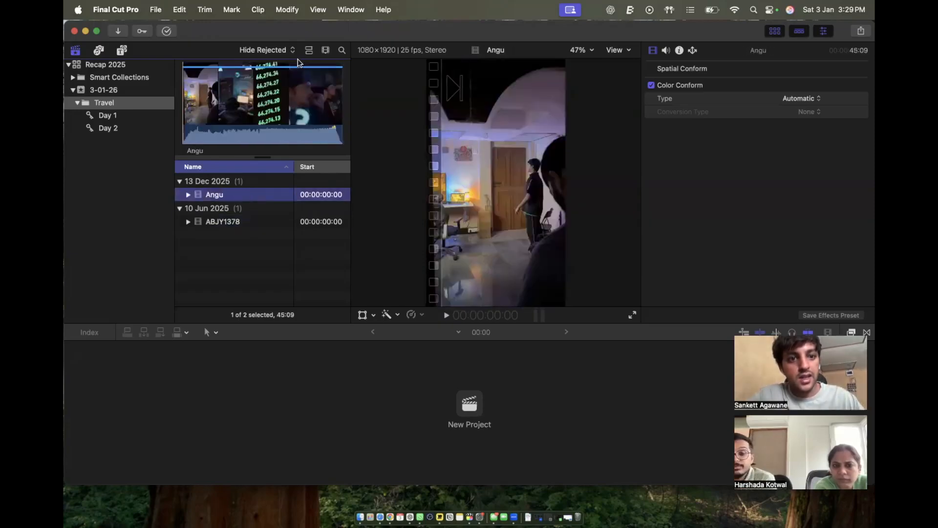
Return the browser to filmstrip view and increase the height of the clip thumbnails.
left_click(325, 50)
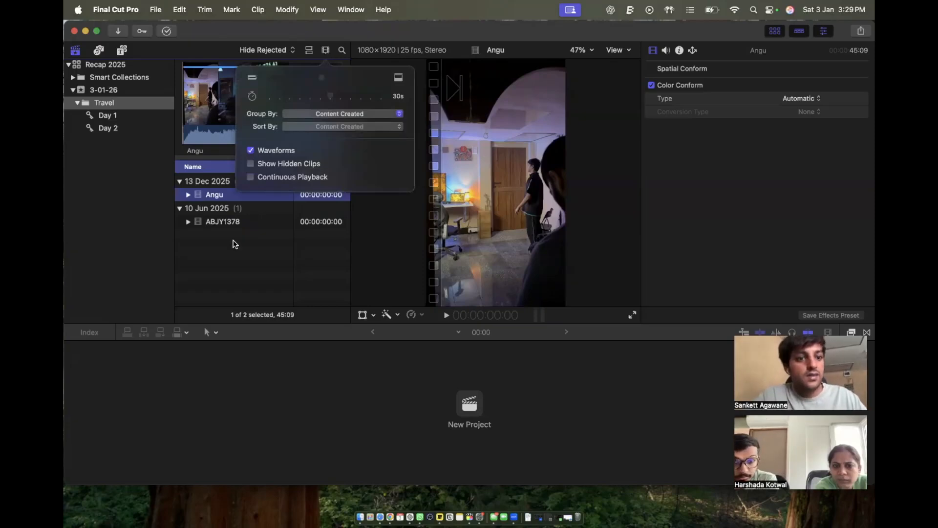
left_click(228, 59)
left_click(309, 52)
left_click(325, 51)
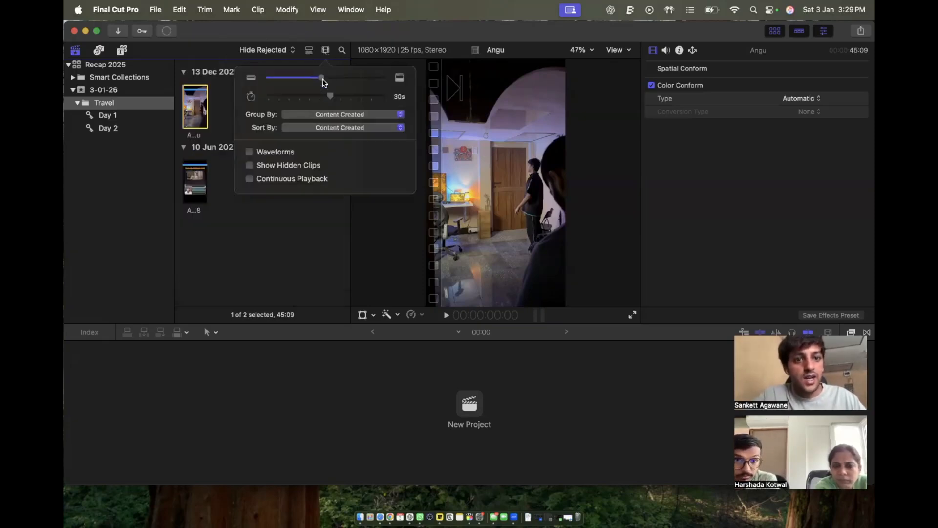
left_click_drag(319, 77, 342, 98)
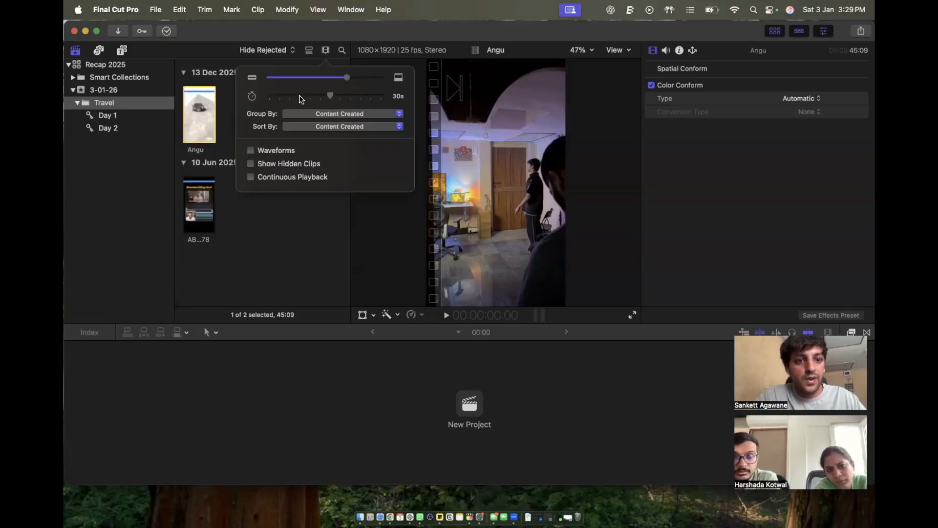
Show audio waveforms on the browser clips and briefly open the clip search field.
left_click(249, 152)
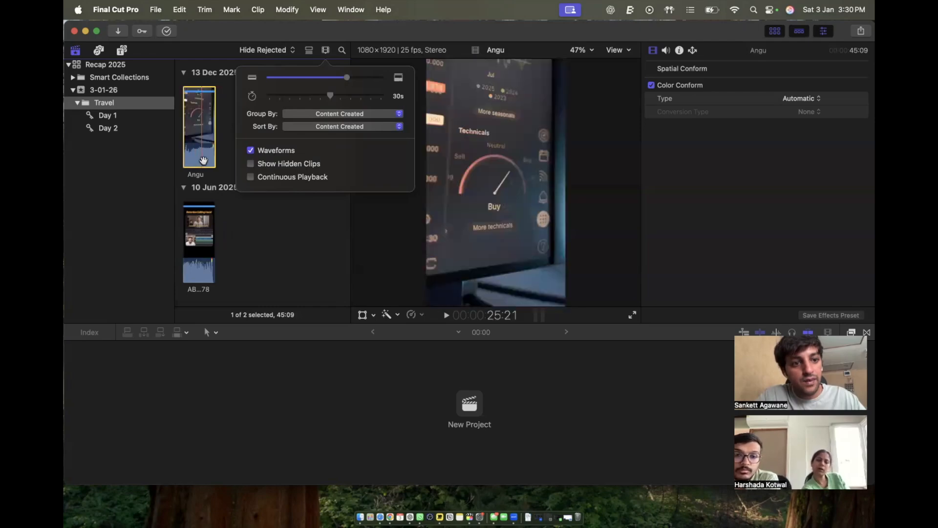
left_click(250, 152)
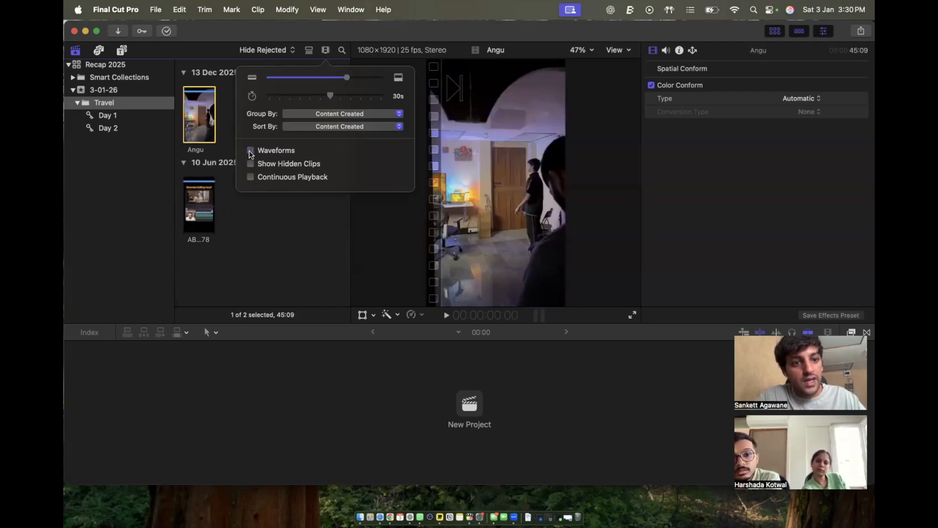
left_click(250, 152)
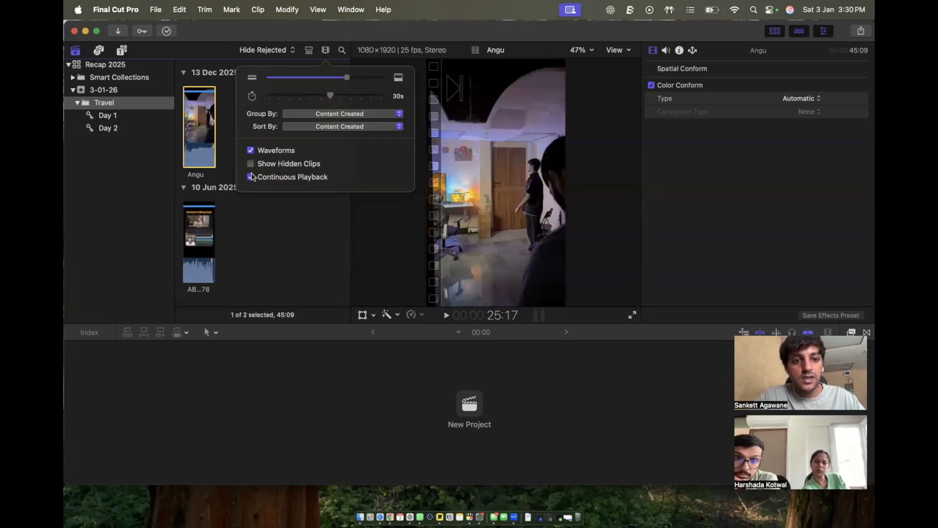
left_click(275, 254)
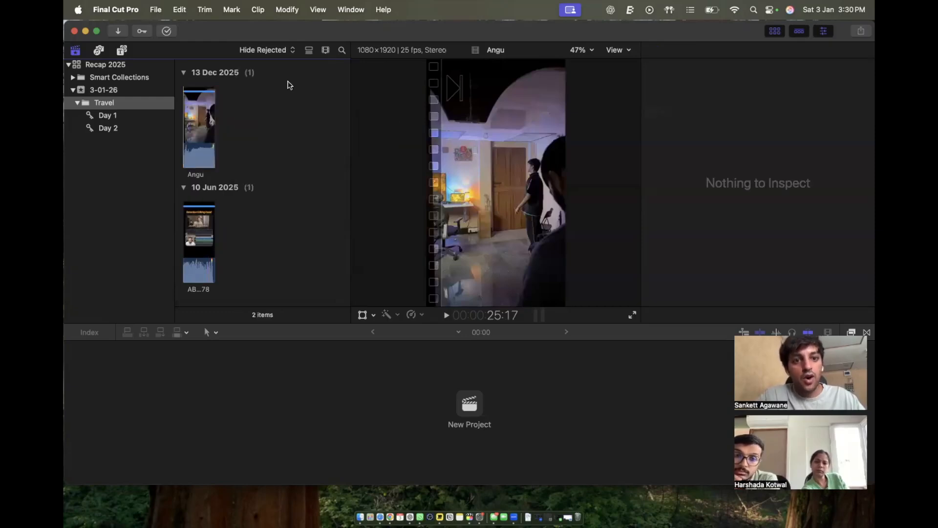
left_click(342, 50)
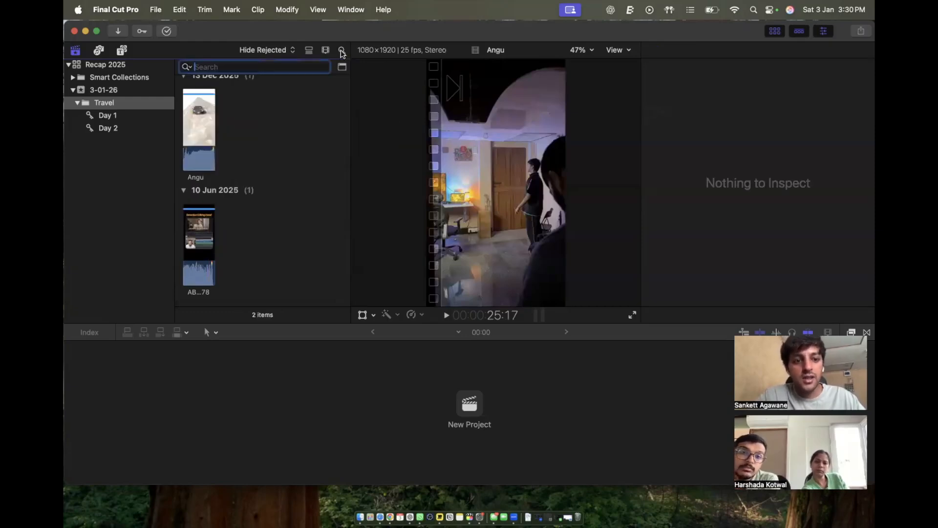
left_click(342, 50)
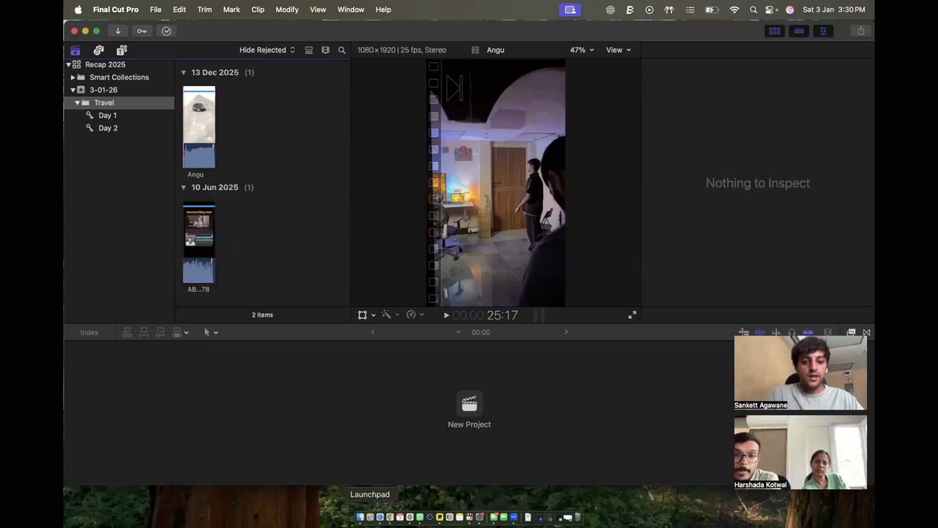
Switch to Finder and browse the iphone 16 pro folder inside the Desktop's Recap folder.
left_click(360, 517)
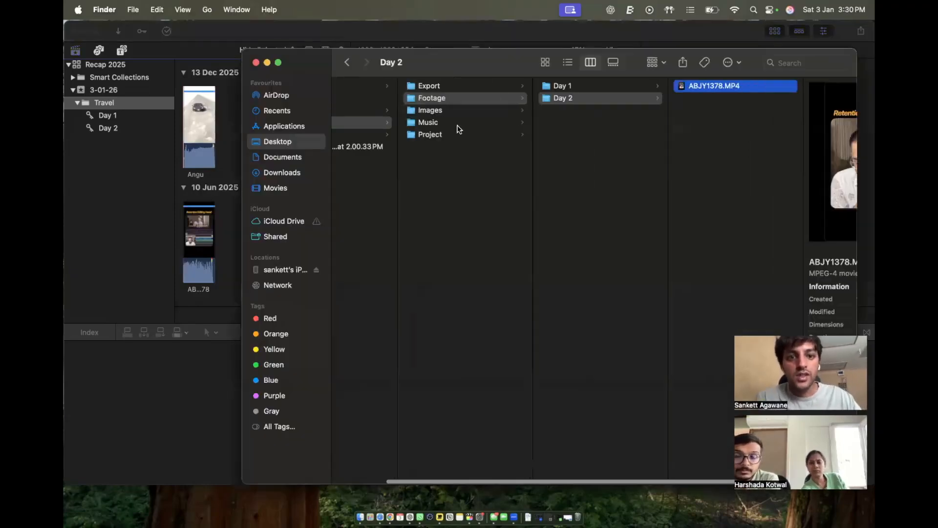
scroll(455, 93, "left", 3)
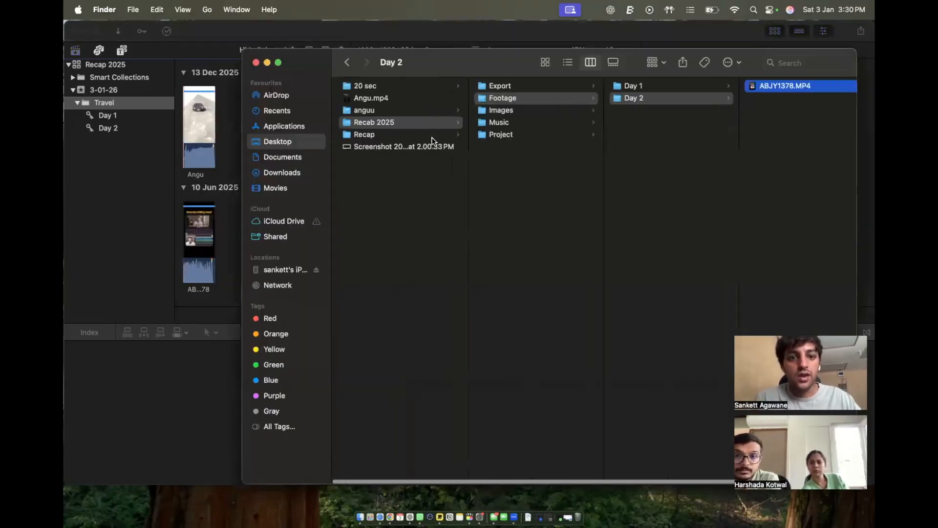
left_click(397, 135)
key("Right")
key("Down")
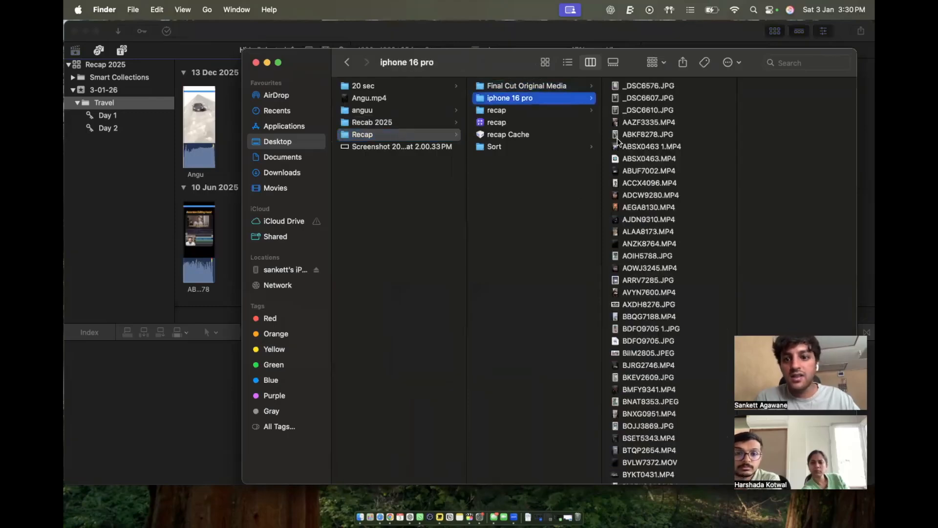
scroll(613, 278, "down", 5)
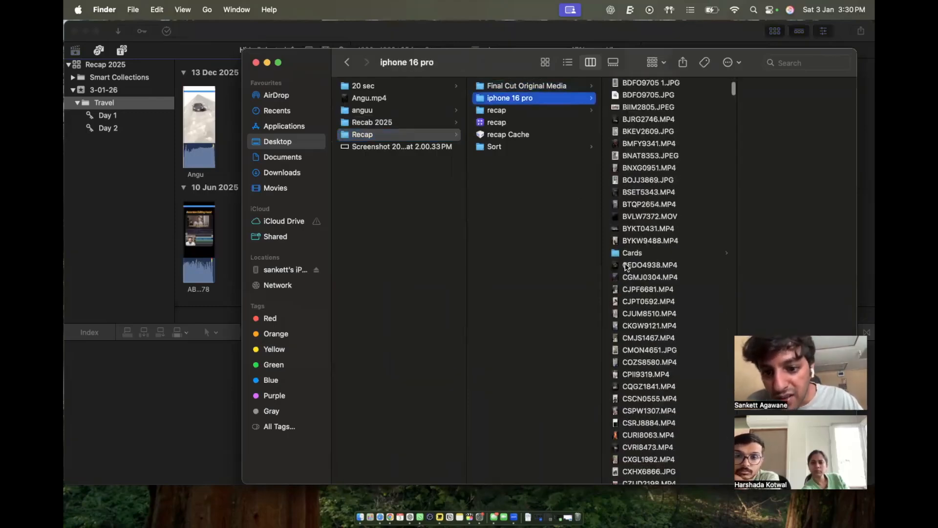
Copy the seven clips CEDO4938.MP4 through CMJS1467.MP4 into the Footage folder of Recab 2025.
left_click(626, 265)
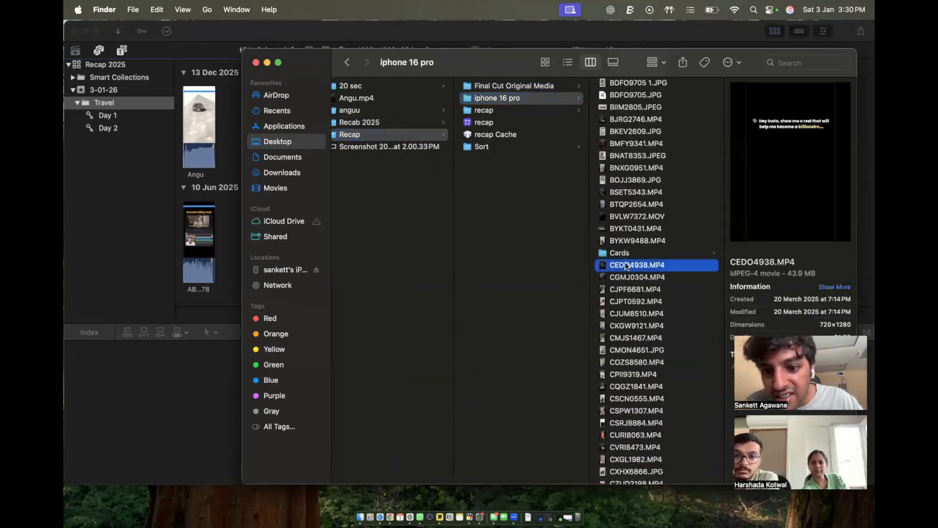
key("shift+Down")
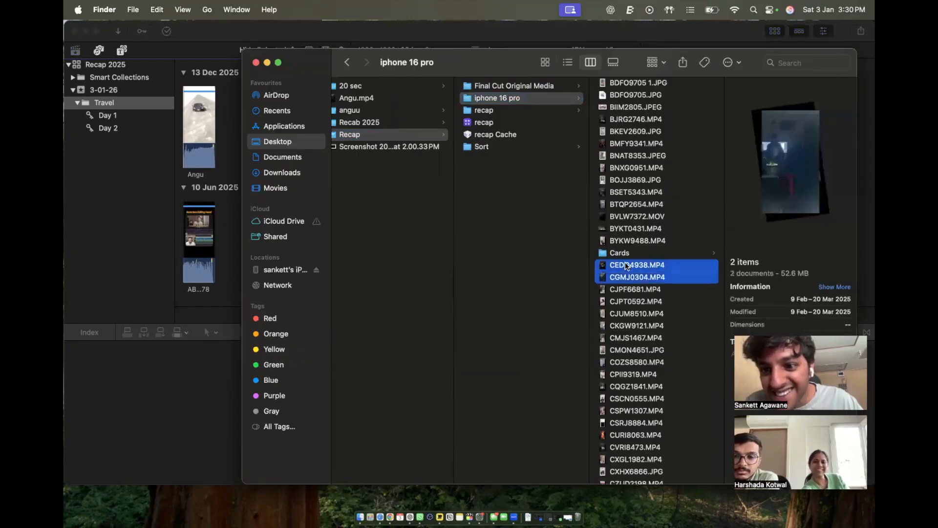
key("shift+Down")
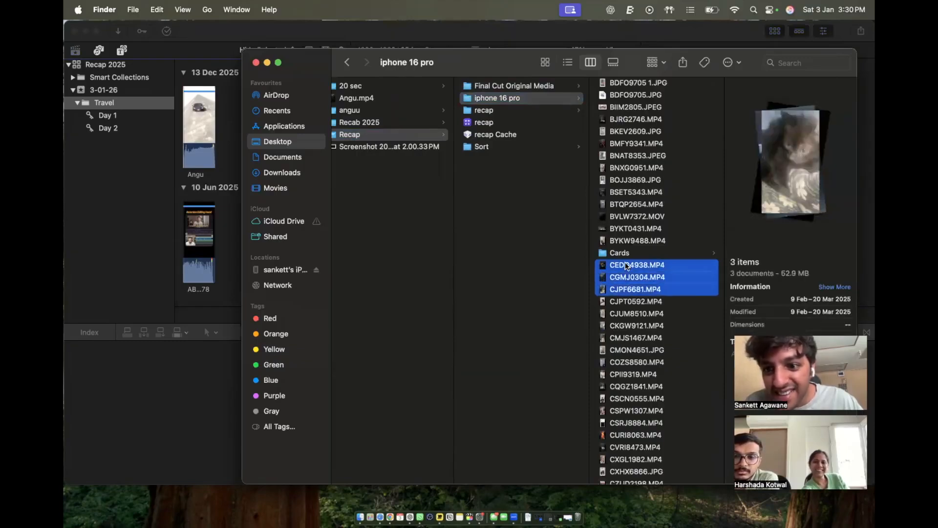
key("shift+Down")
key("shift+Down")
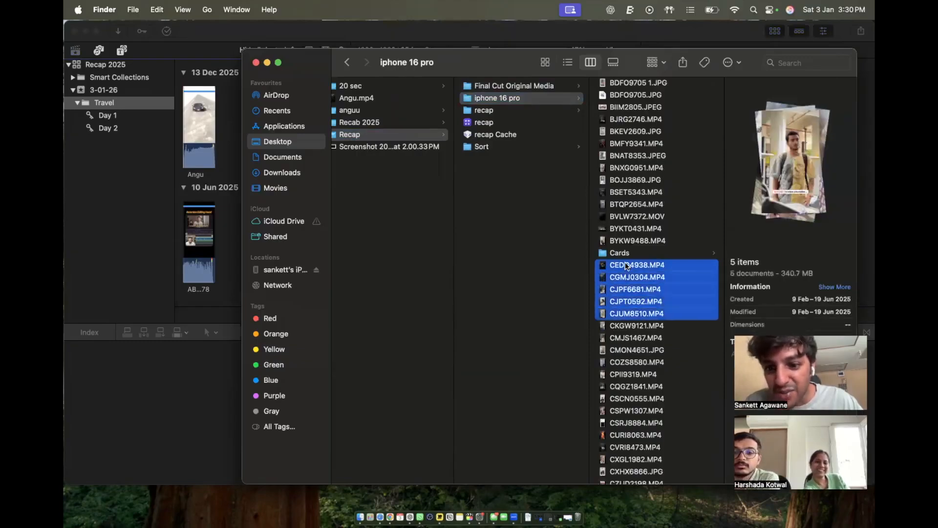
key("shift+Down")
key("shift+Down")
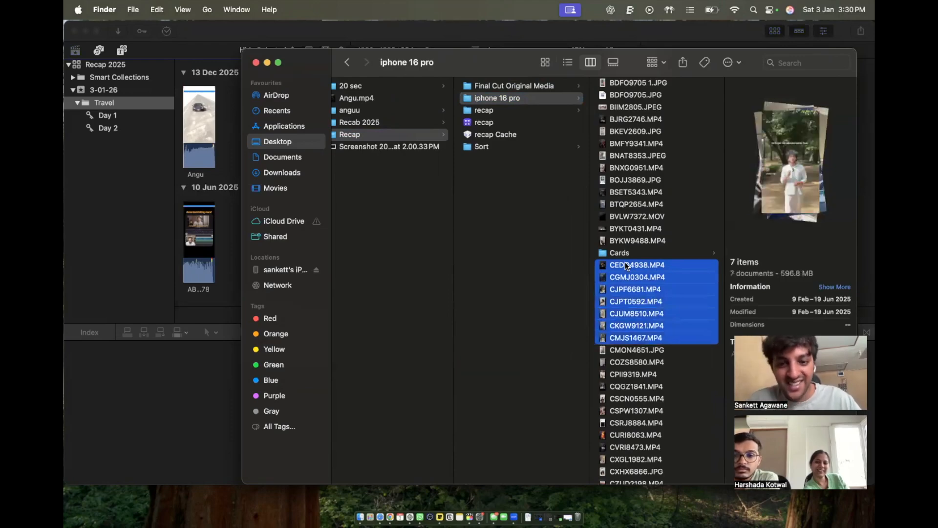
scroll(405, 225, "left", 1)
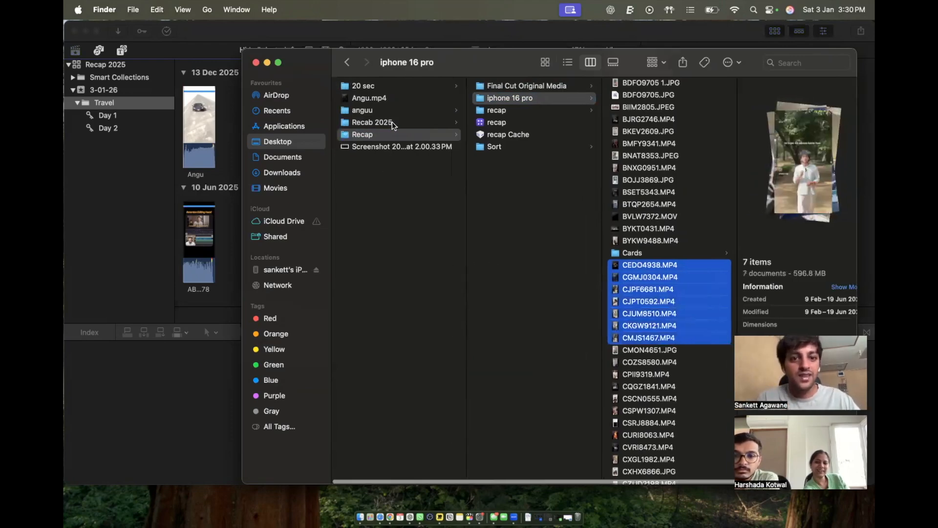
left_click(396, 122)
left_click(536, 103)
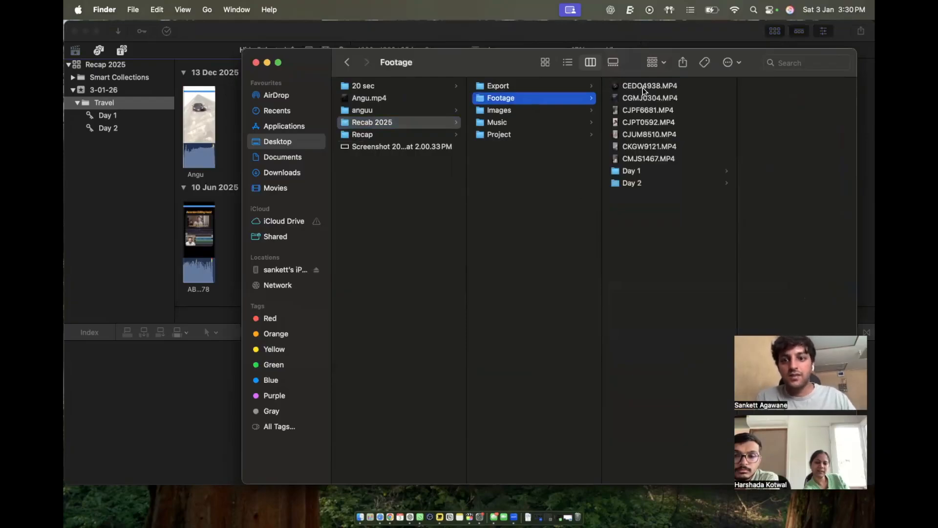
Import CEDO4938.MP4 through CMJS1467.MP4 from Footage into Travel's Day 1 keyword collection in Final Cut Pro and look through the collection.
left_click(643, 86)
key("shift+Down")
key("shift+Down")
key("shift+Down")
key("shift+Down")
key("shift+Down")
key("shift+Down")
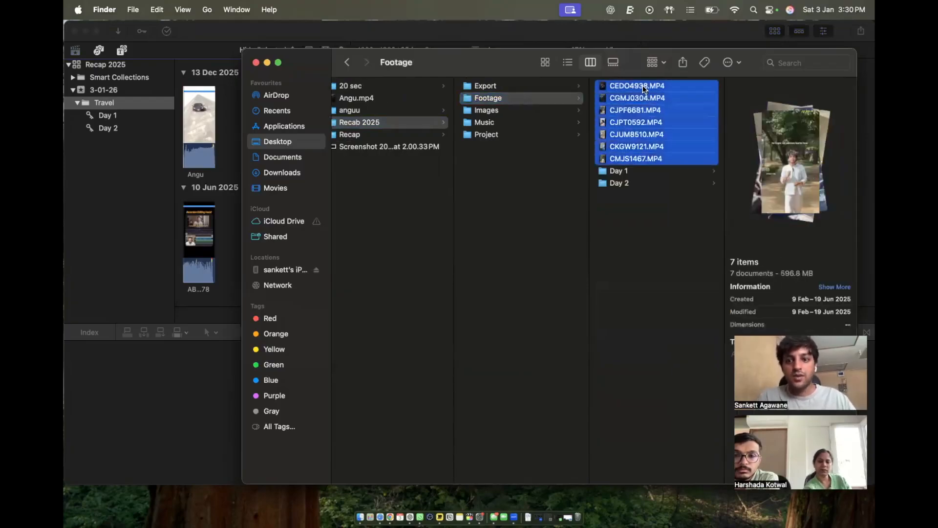
left_click_drag(643, 88, 126, 116)
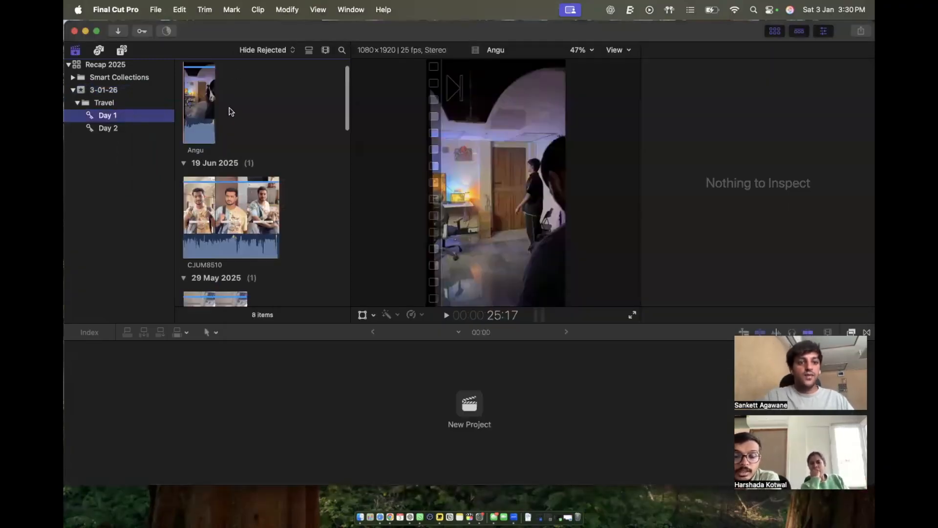
scroll(229, 108, "down", 3)
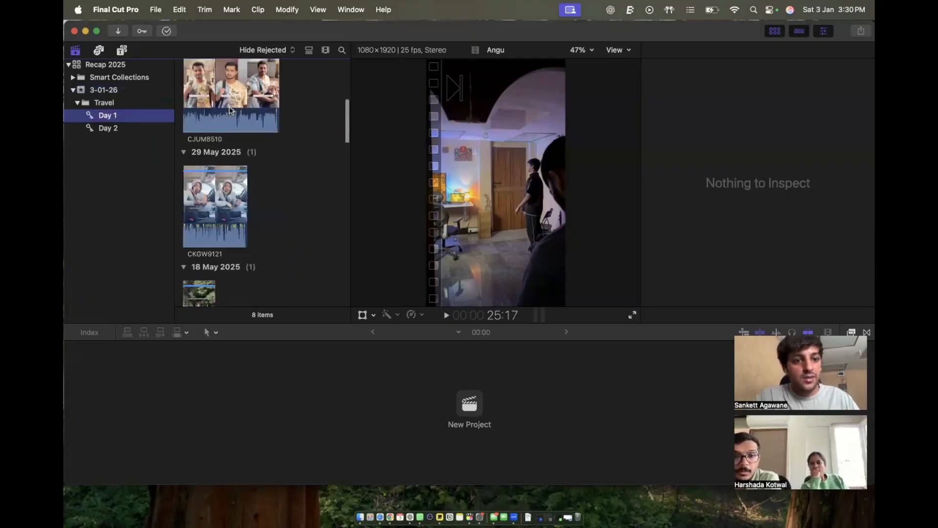
scroll(230, 110, "down", 10)
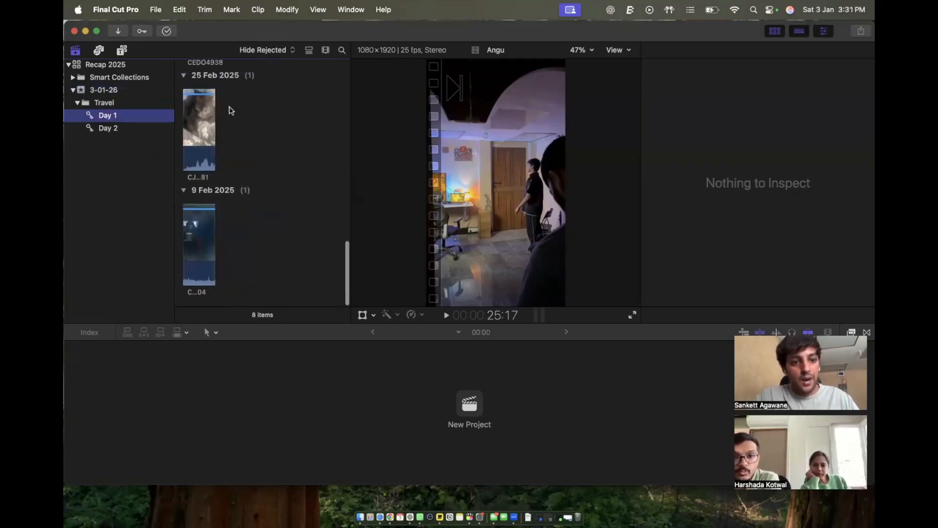
scroll(229, 109, "up", 12)
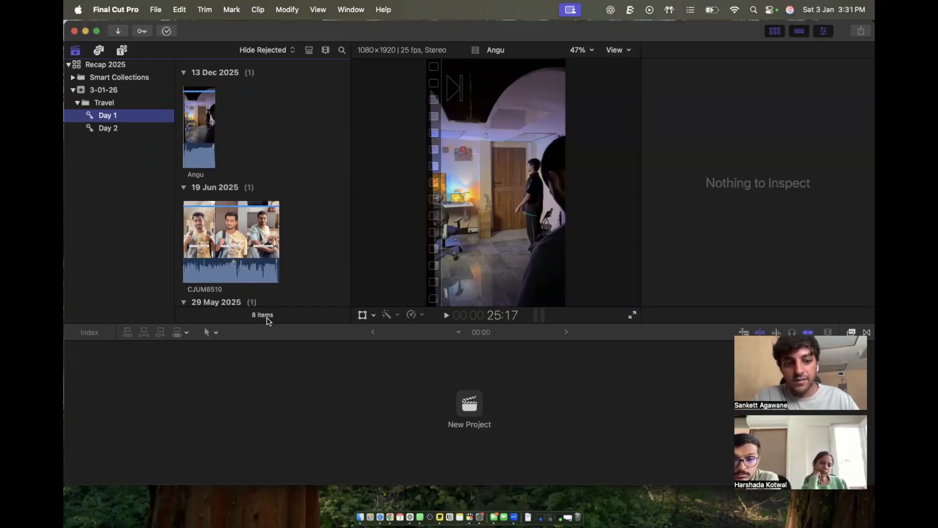
Select the Angu clip, add CJUM8510 to the selection, and reselect Angu alone to check the selection count and duration.
left_click(195, 135)
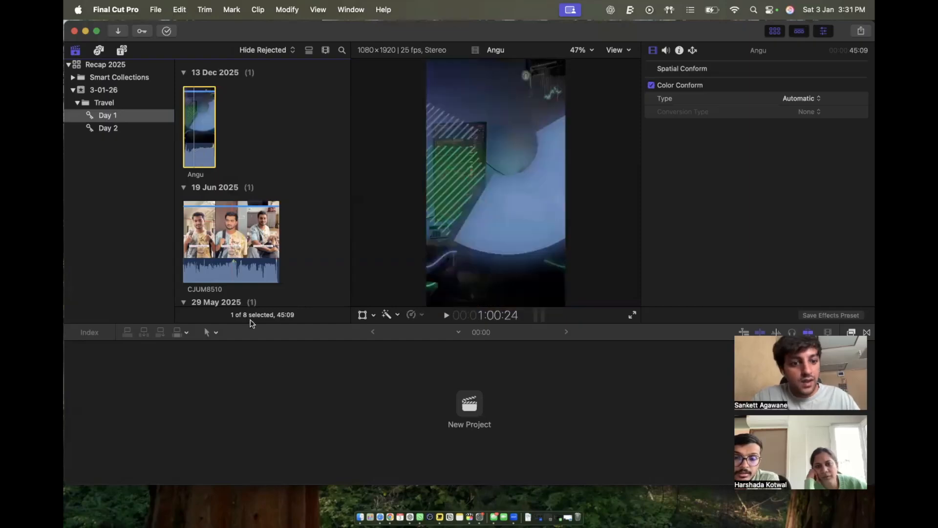
left_click(220, 242, "super")
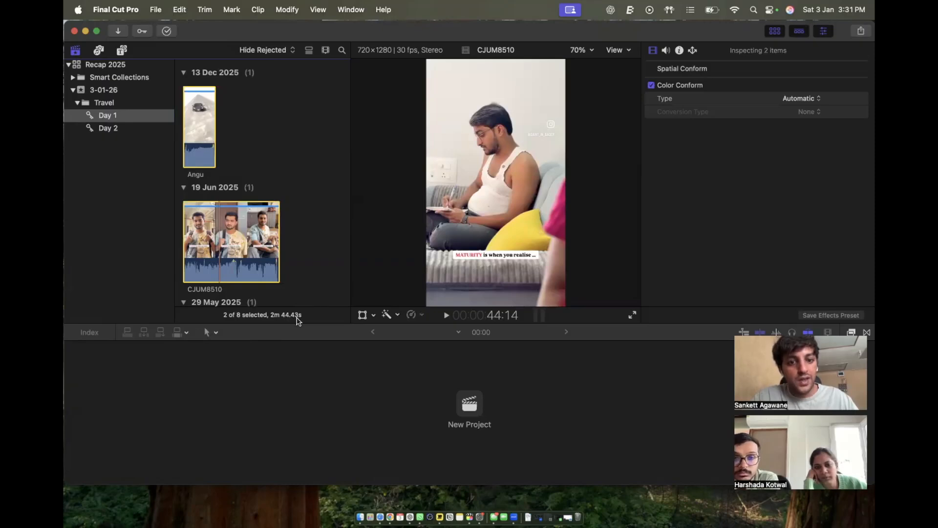
left_click(198, 138)
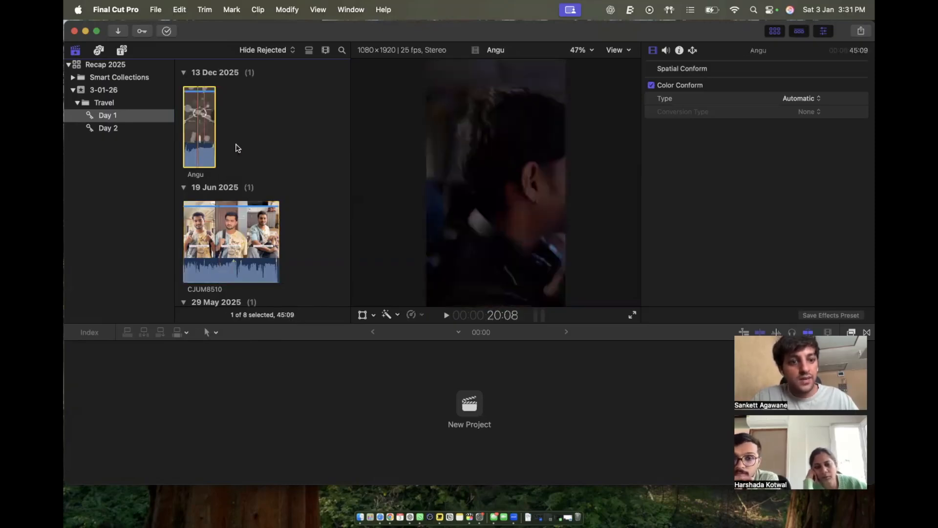
scroll(243, 146, "down", 3)
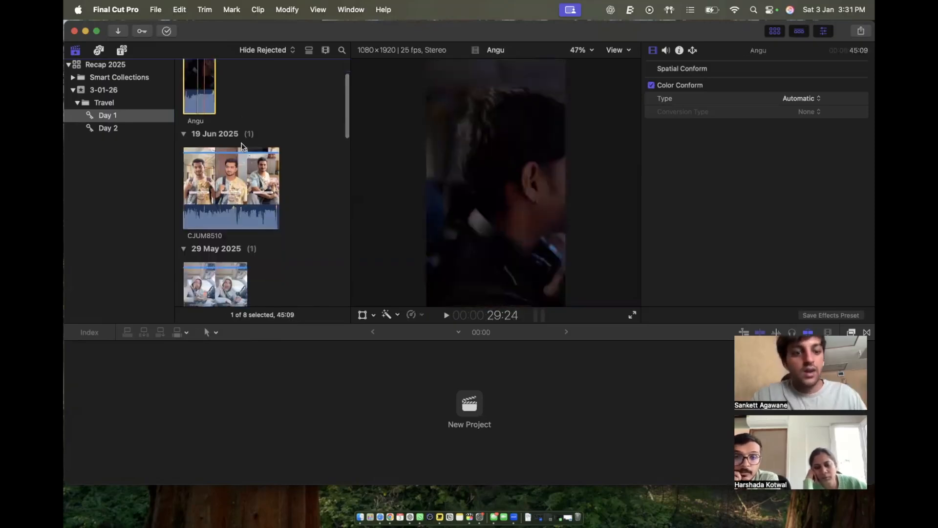
scroll(279, 98, "up", 3)
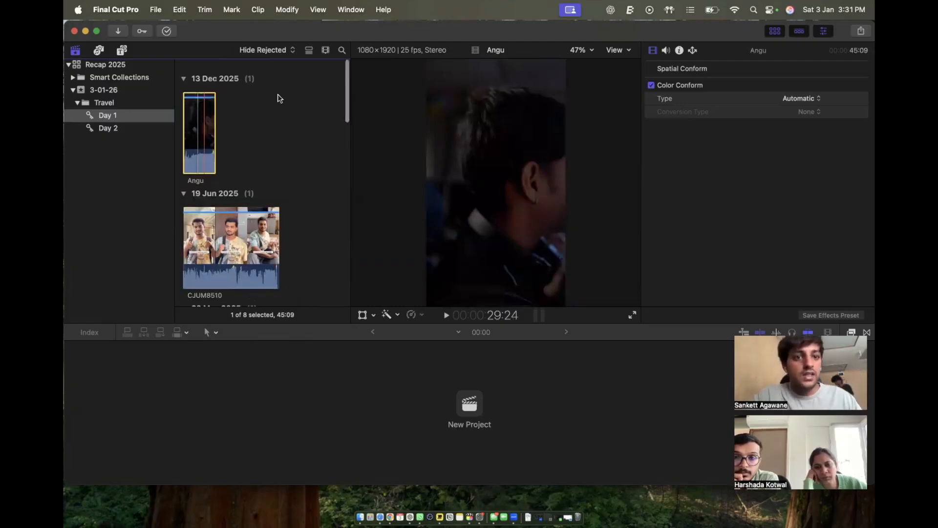
Select the Angu clip, hide the browser and show it again.
left_click(199, 127)
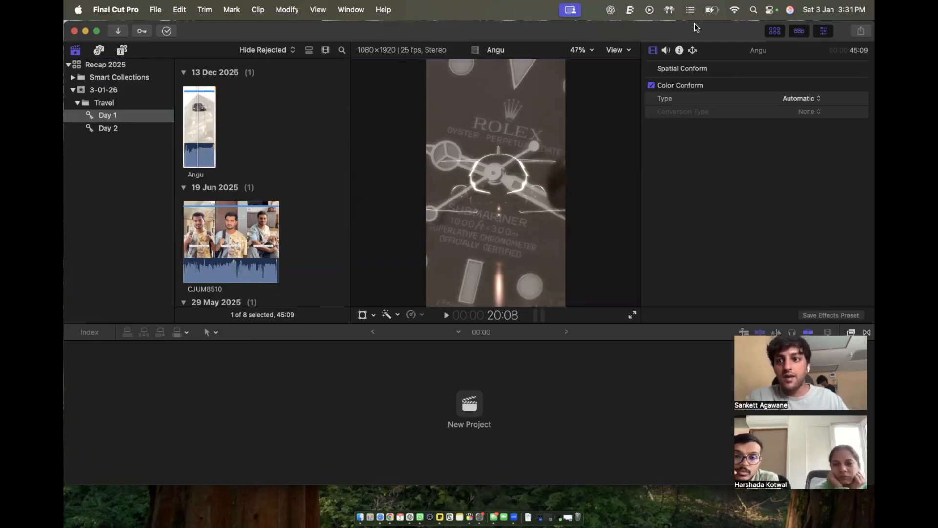
left_click(775, 30)
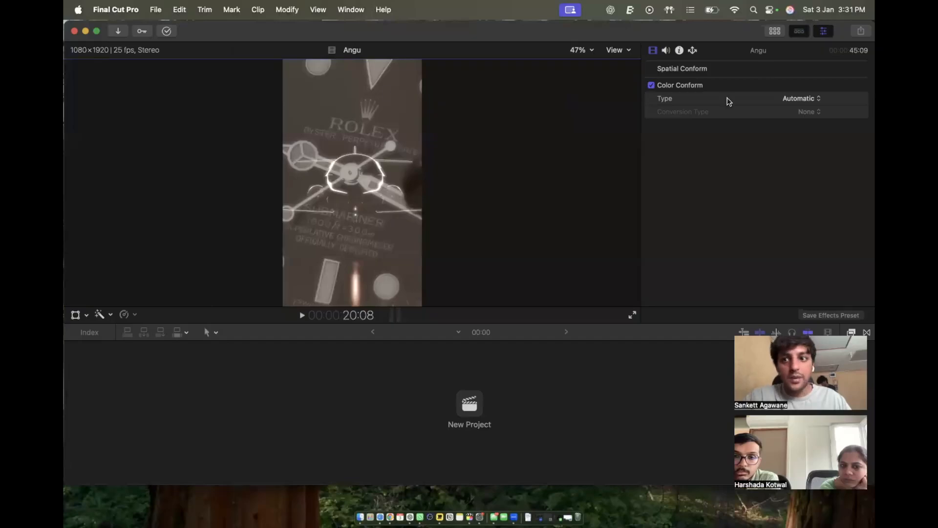
left_click(774, 31)
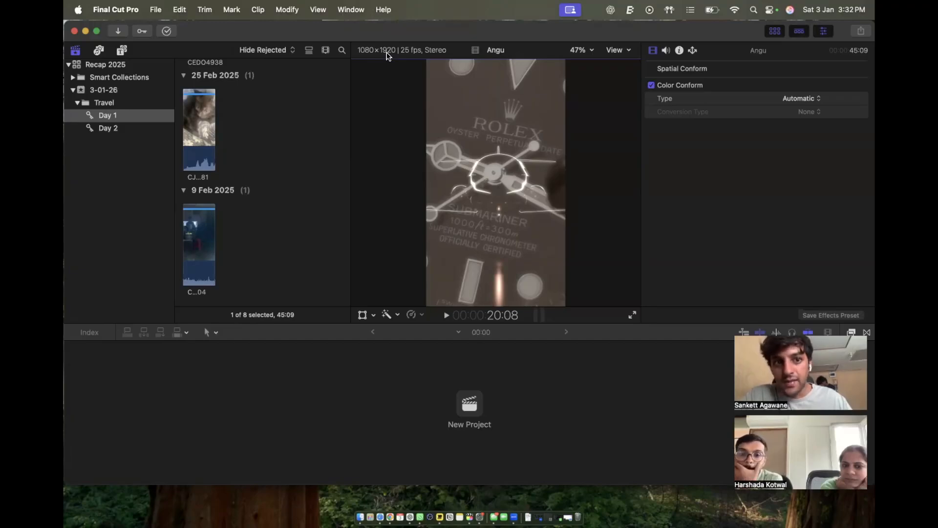
Select CJPF6681, CGMJ0304, CJPT0592, CKGW9121 and Angu one by one to compare their resolution, frame rate and audio format.
left_click(206, 135)
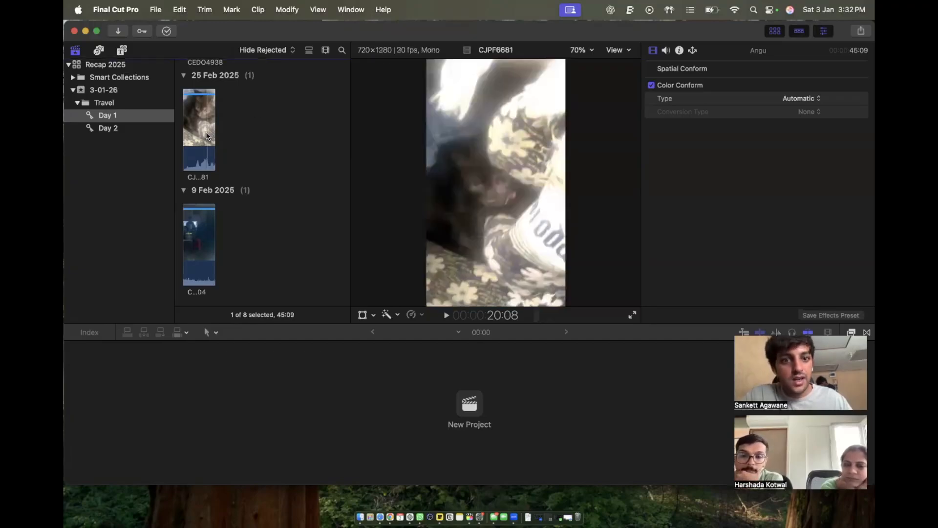
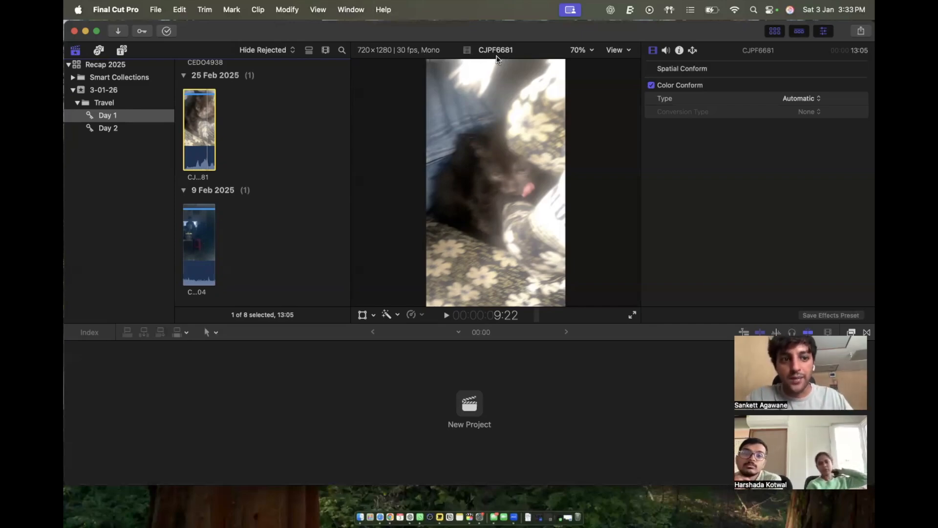
left_click(205, 226)
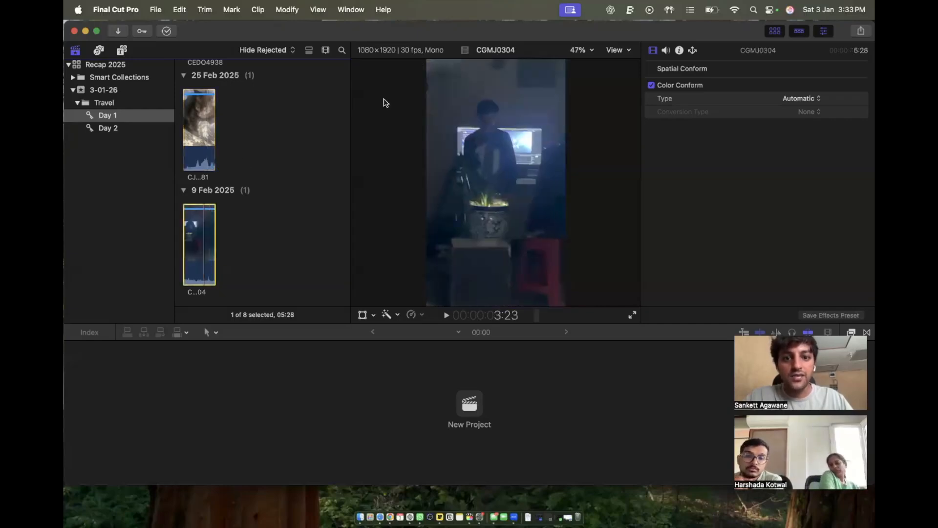
left_click(316, 141)
scroll(244, 112, "up", 3)
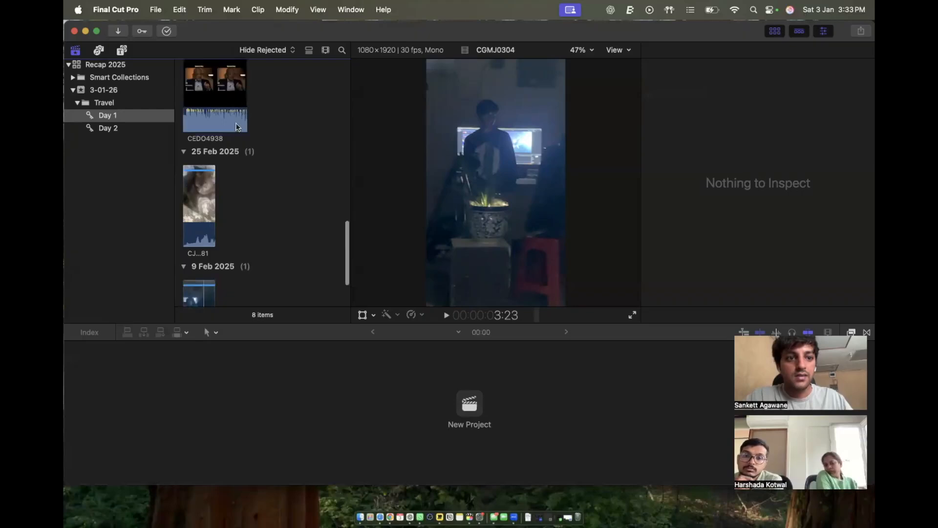
scroll(236, 127, "up", 5)
left_click(205, 114)
scroll(205, 114, "up", 2)
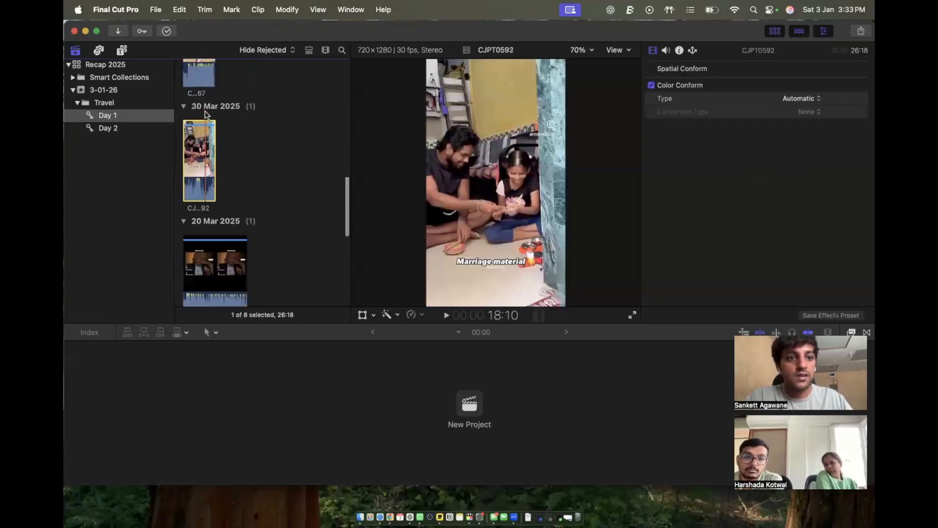
scroll(205, 115, "up", 5)
left_click(204, 105)
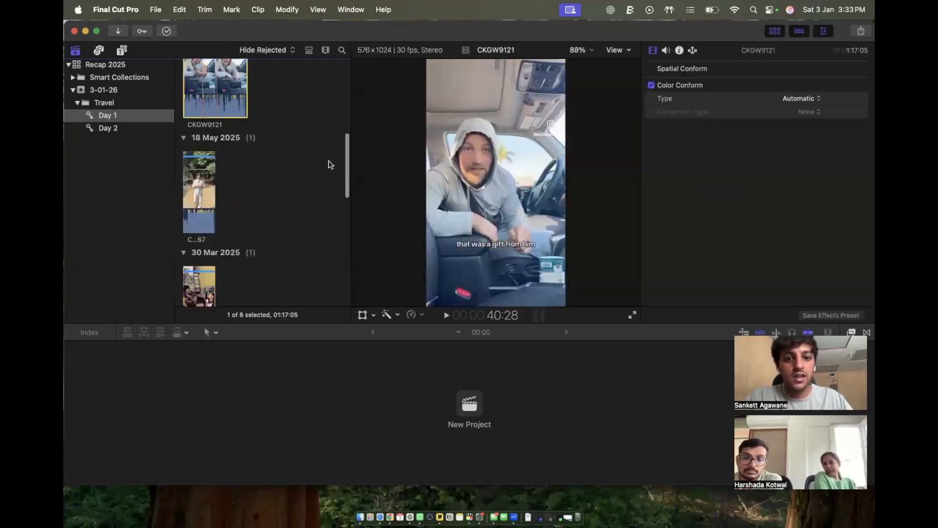
scroll(328, 176, "up", 5)
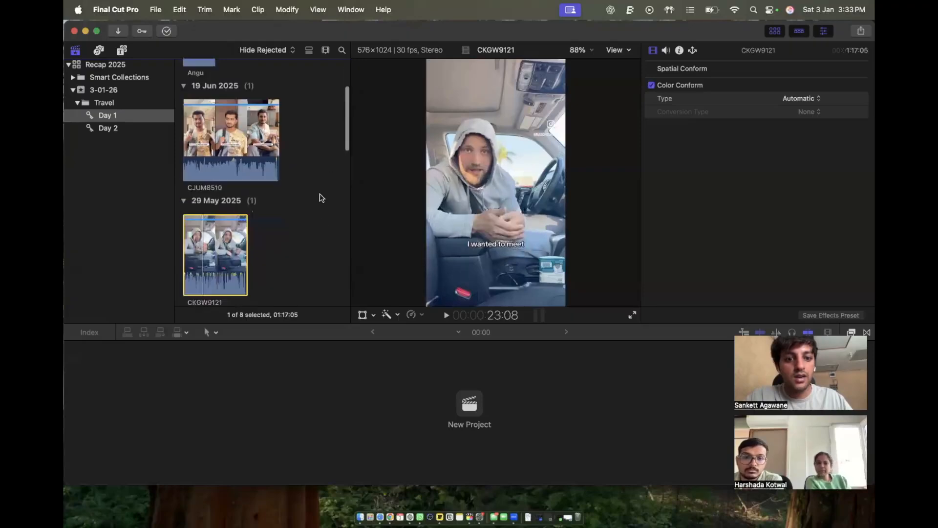
scroll(304, 130, "up", 4)
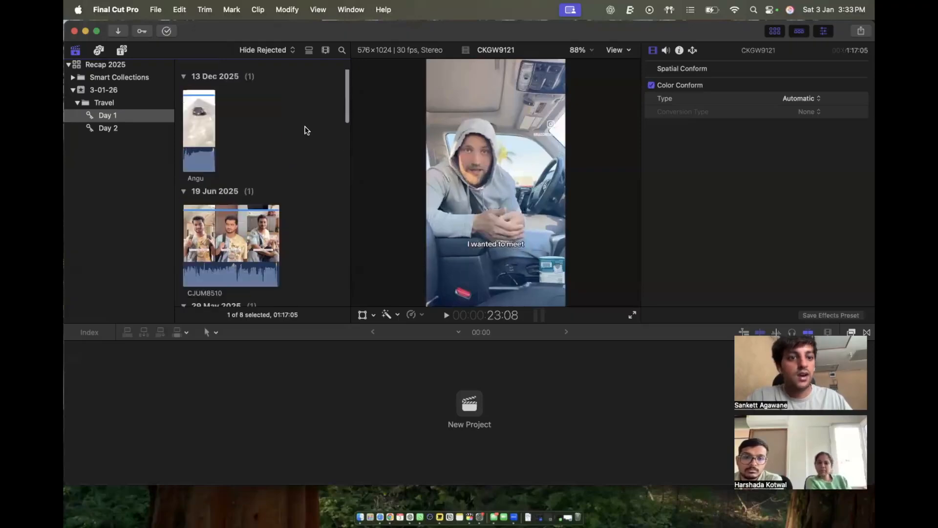
left_click(210, 131)
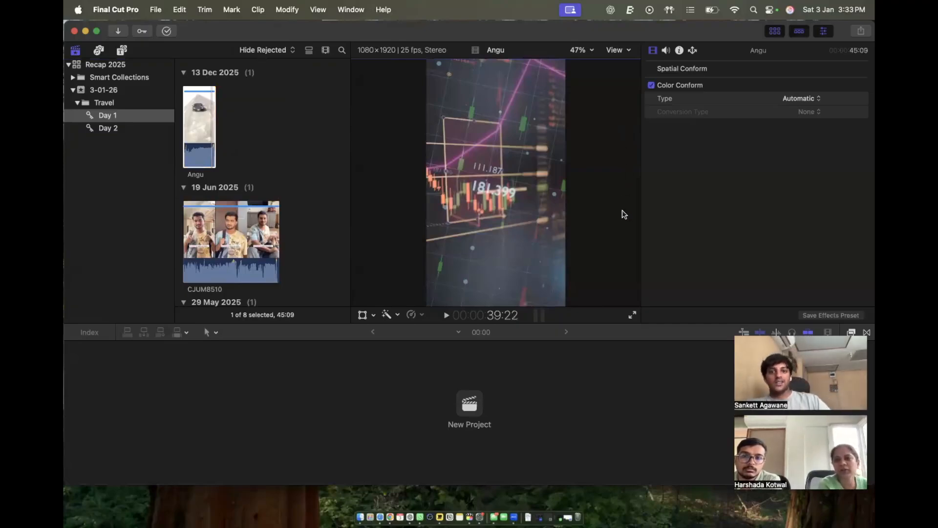
Preview the Angu clip in the viewer at 25% and at 50% zoom.
left_click(583, 51)
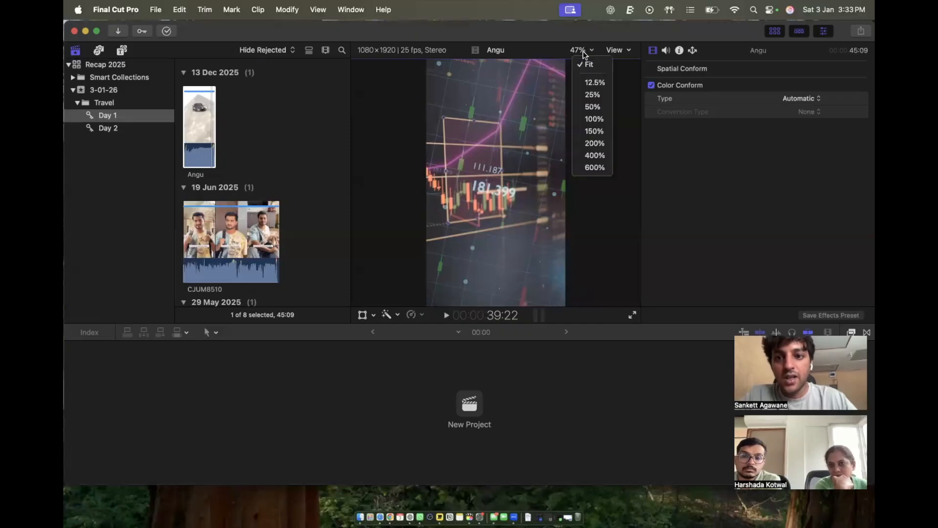
left_click(592, 94)
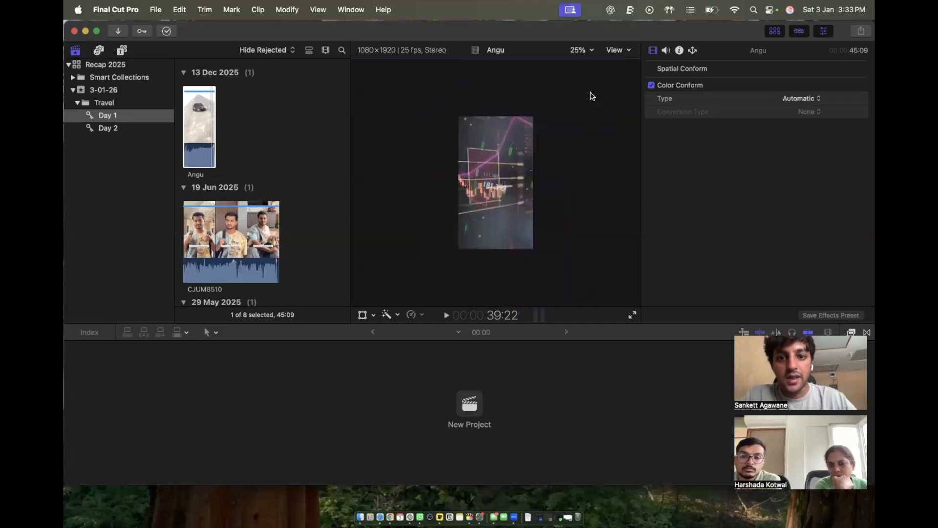
left_click(587, 51)
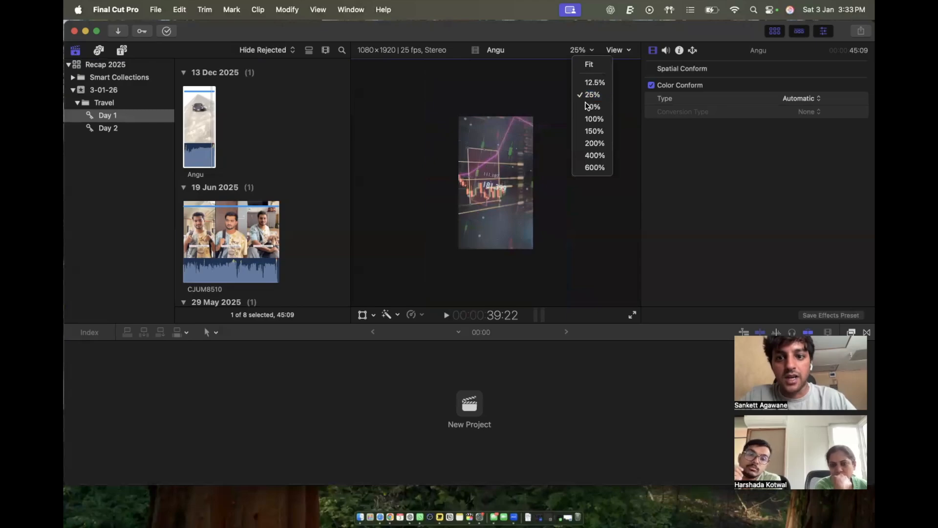
left_click(584, 50)
left_click(584, 50)
left_click(591, 106)
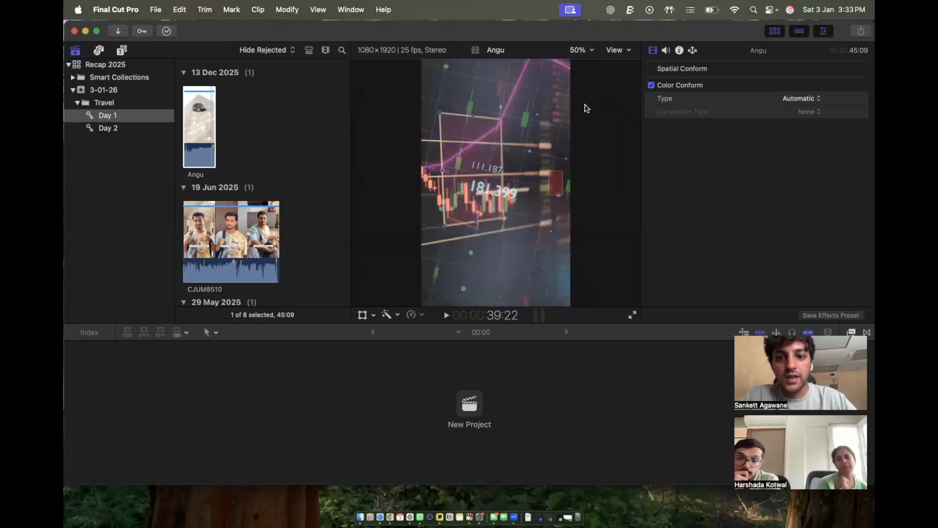
Enlarge the viewer to 400%, pan around the Angu frame and restore the zoom to Fit.
left_click(581, 50)
left_click(576, 149)
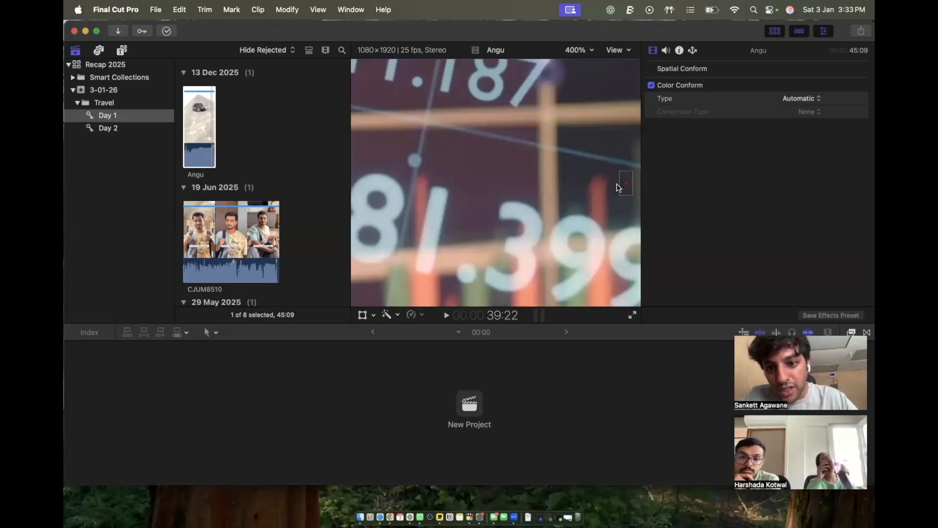
left_click_drag(625, 183, 624, 181)
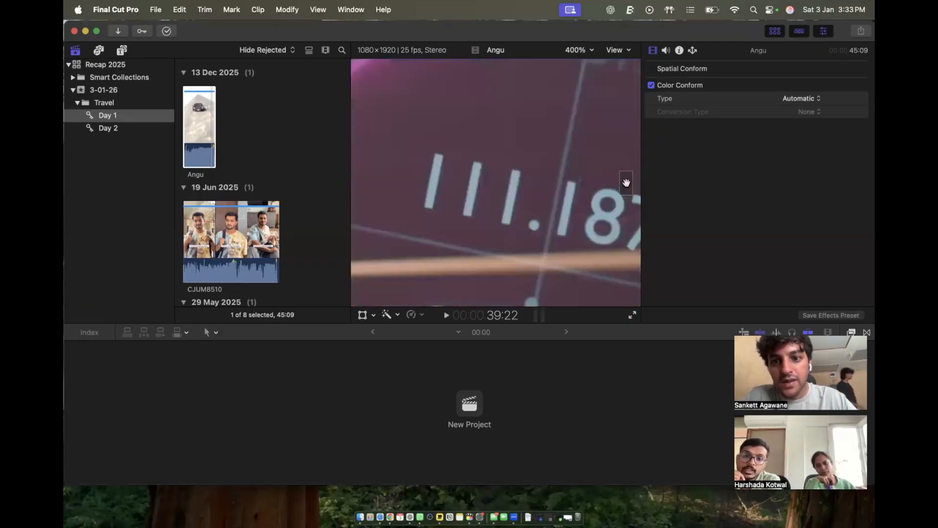
left_click(582, 52)
left_click(582, 69)
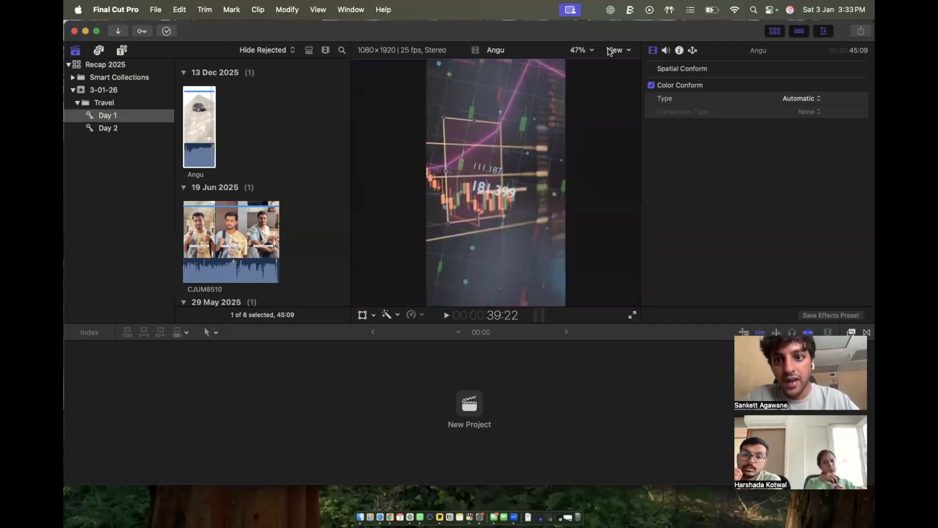
Show the horizon and the title/action safe zones as overlays on the Angu clip in the viewer.
left_click(616, 50)
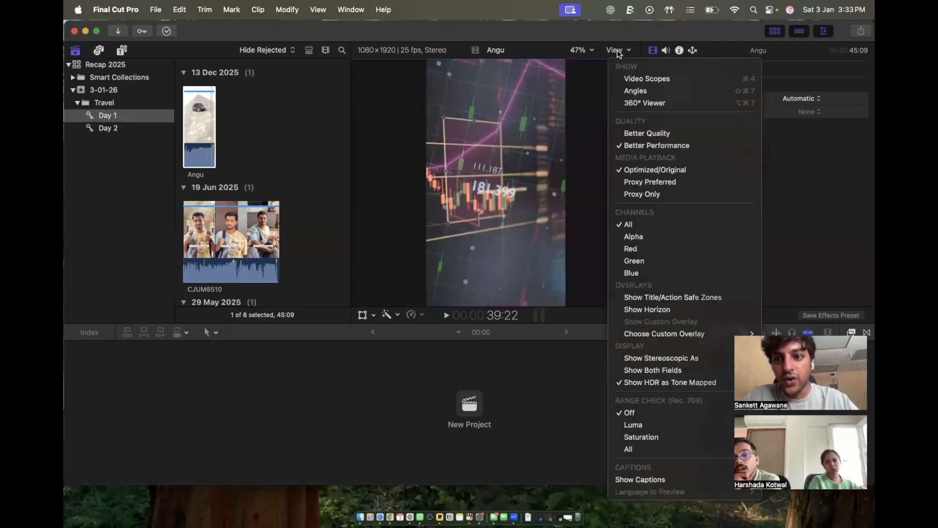
left_click(616, 50)
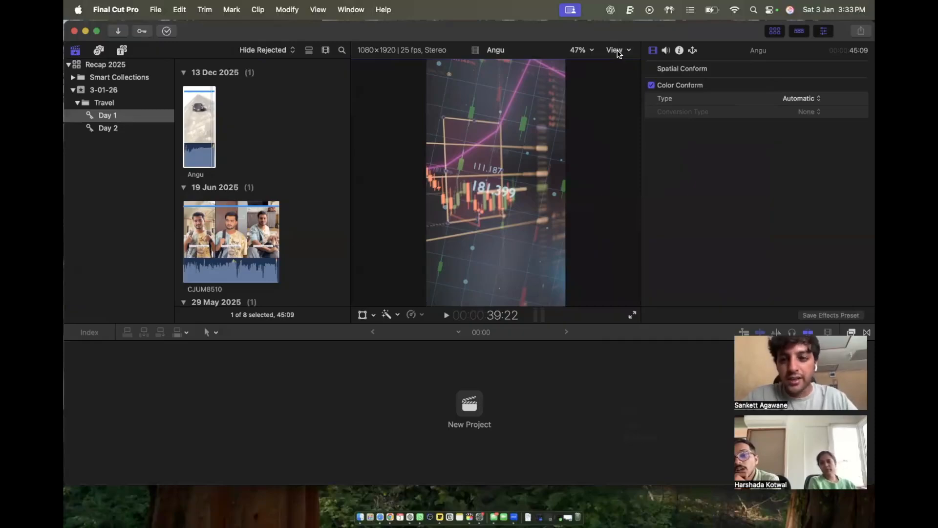
left_click(618, 51)
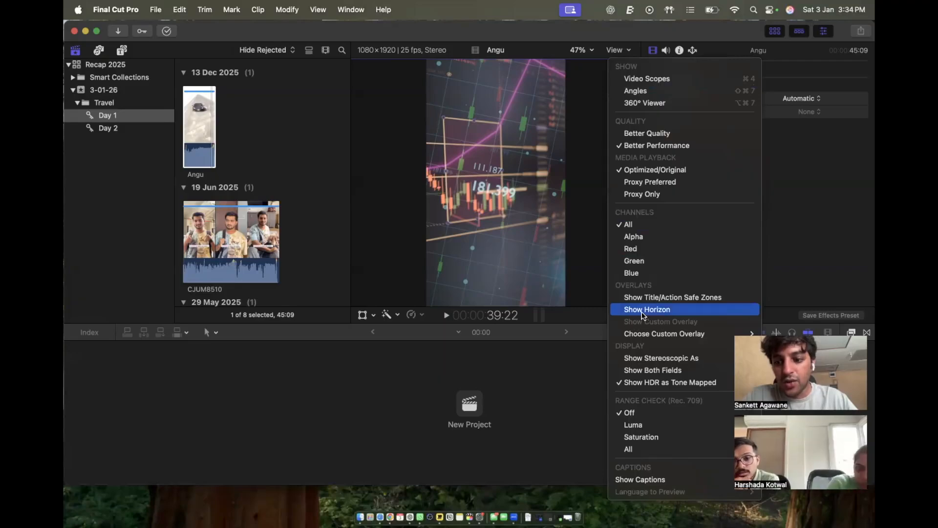
left_click(642, 313)
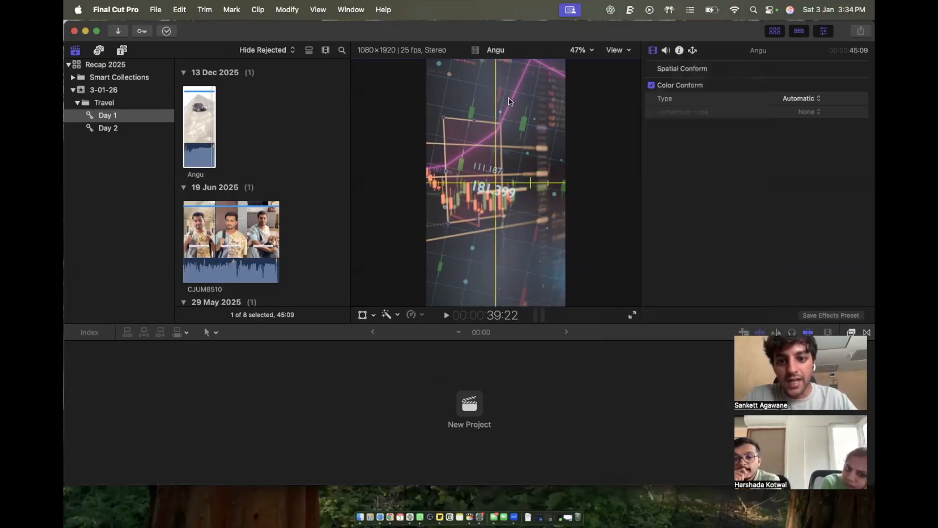
left_click(622, 51)
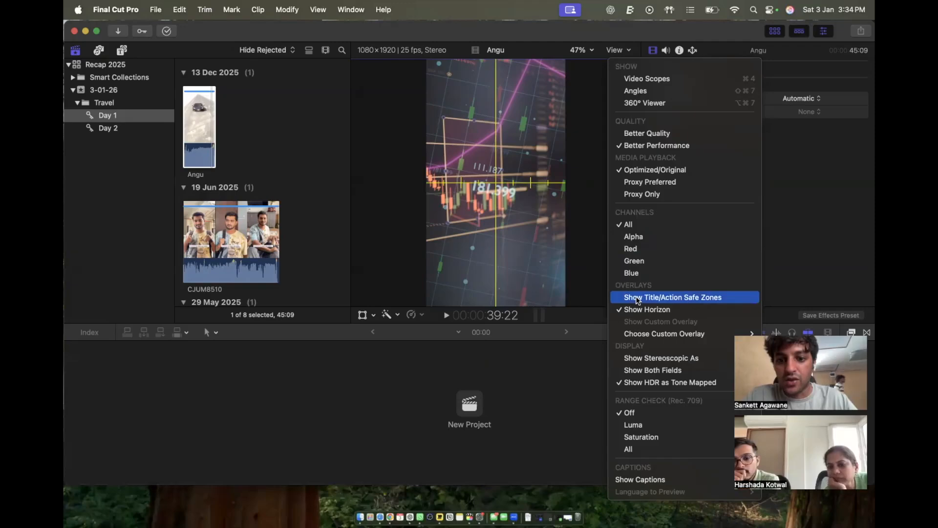
left_click(637, 298)
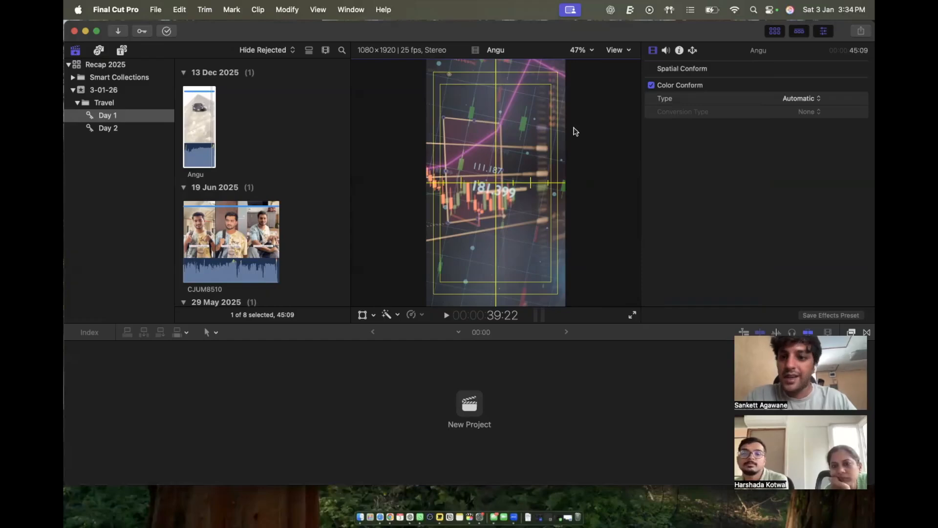
Turn off the horizon and title/action safe zones overlays in the viewer.
left_click(616, 50)
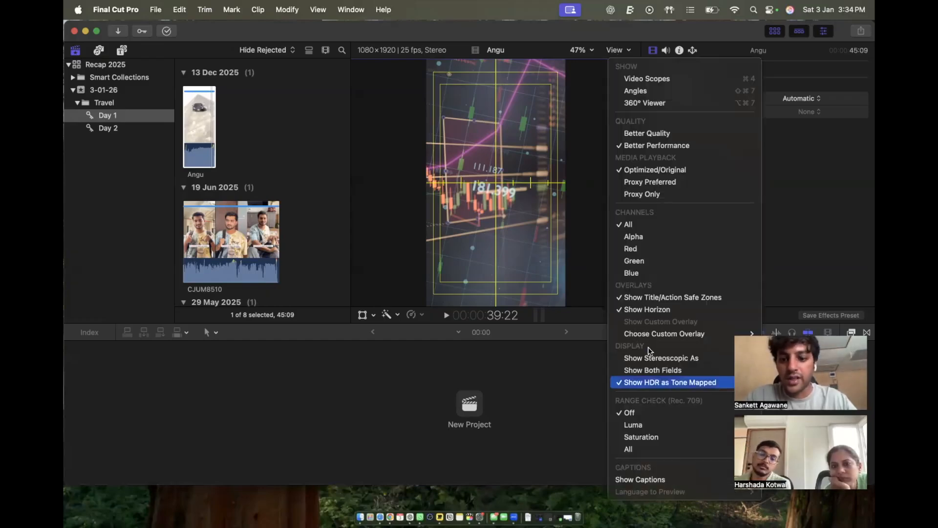
left_click(646, 310)
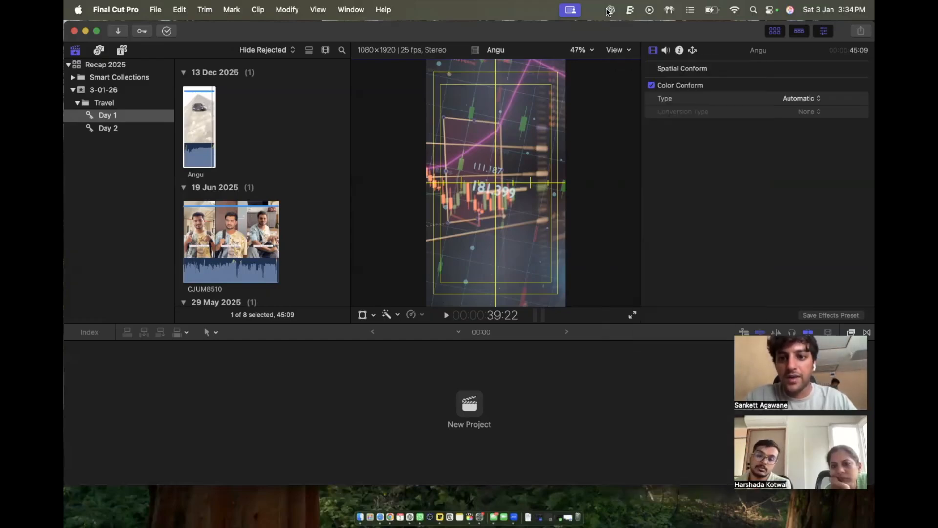
left_click(618, 51)
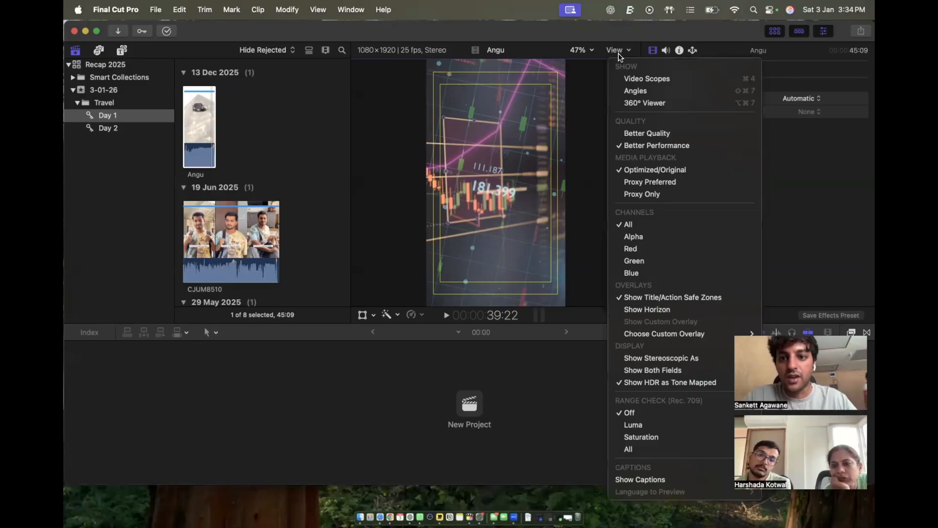
left_click(636, 298)
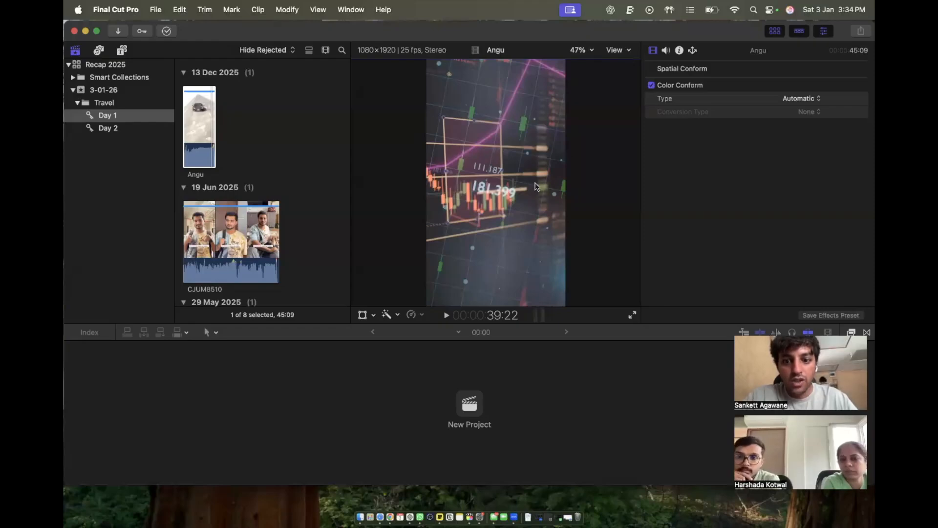
Play the Angu clip full screen.
left_click(634, 318)
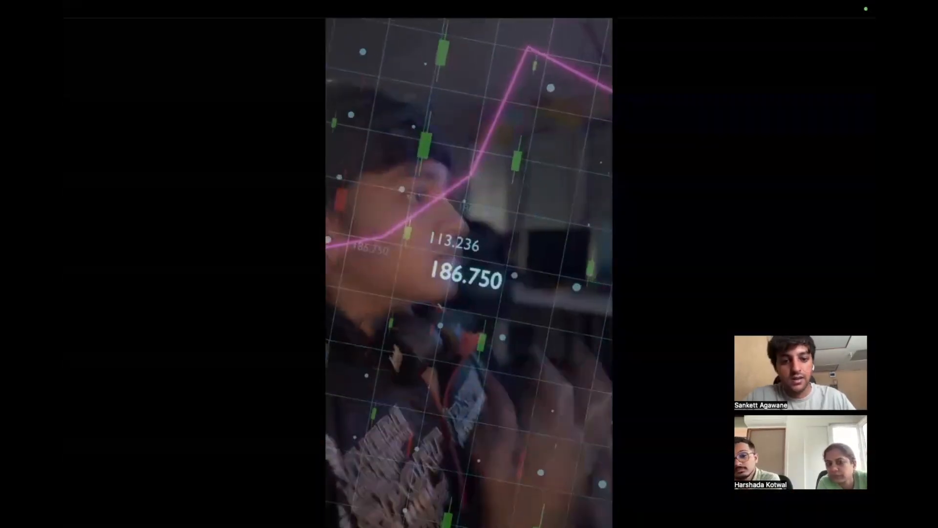
Exit full-screen playback and show the large audio meters beside the timeline while playing the Angu clip.
key("Escape")
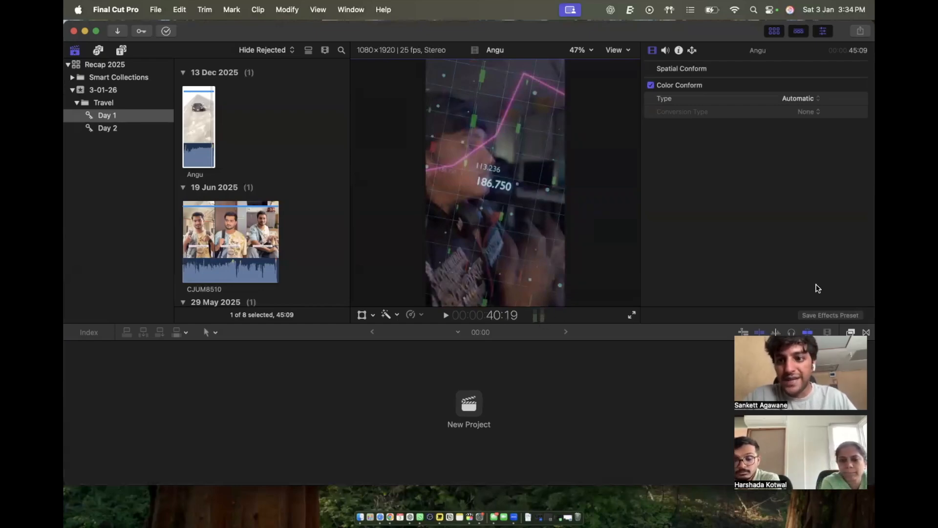
left_click(537, 317)
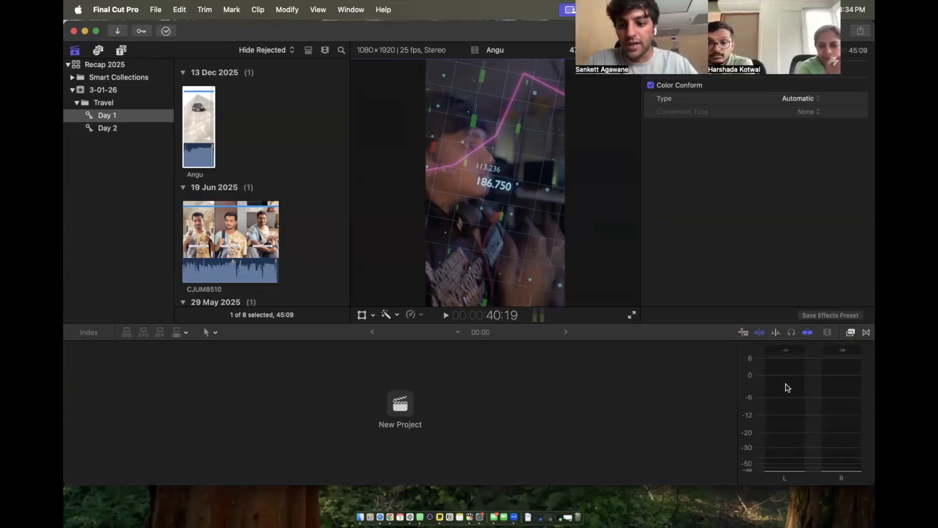
left_click(537, 319)
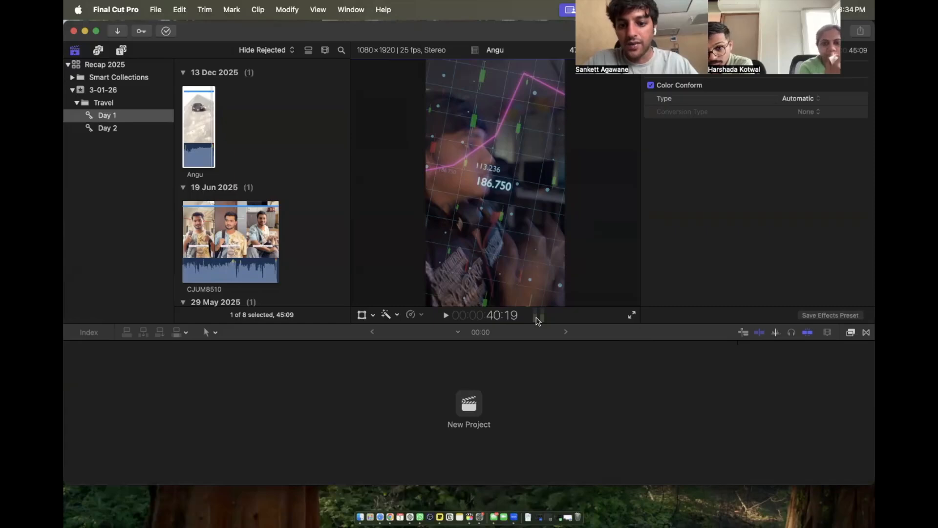
left_click(537, 319)
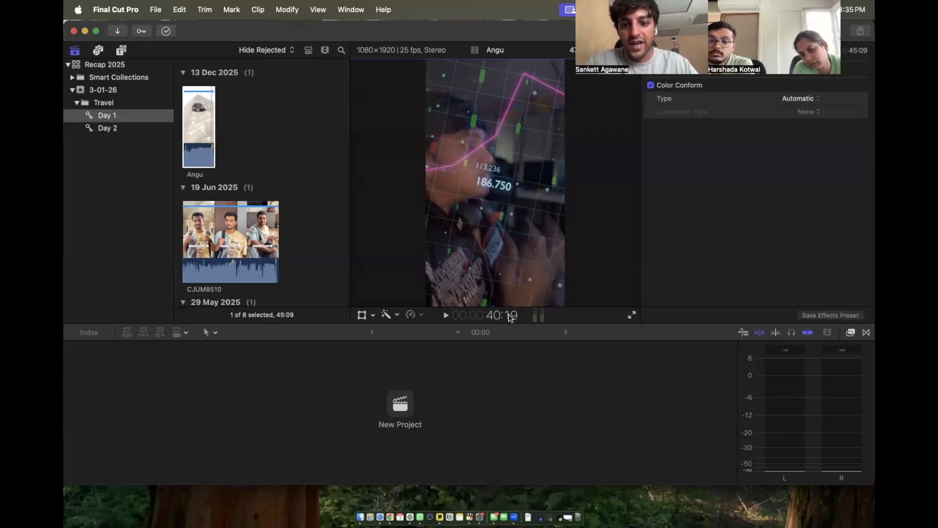
left_click(446, 316)
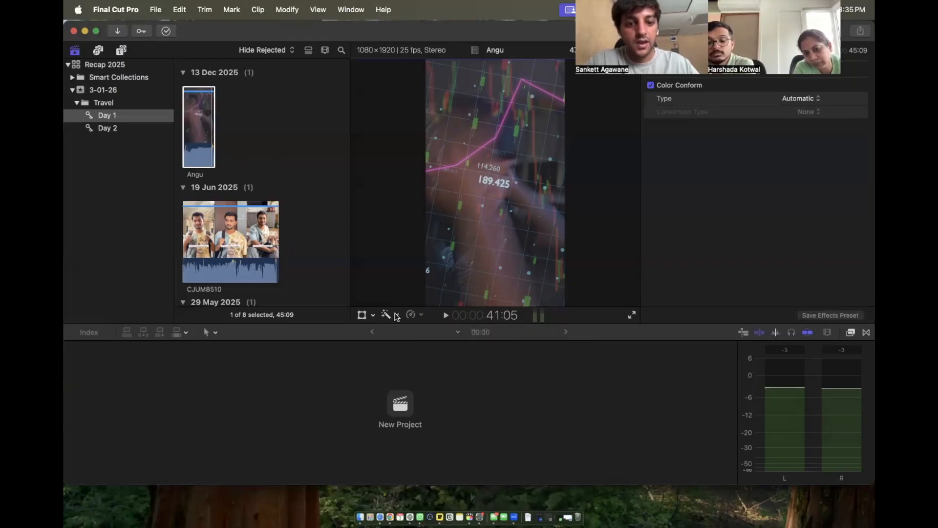
Review the enhancement options for the Angu clip and switch the viewer's Transform controls on and off.
left_click(397, 315)
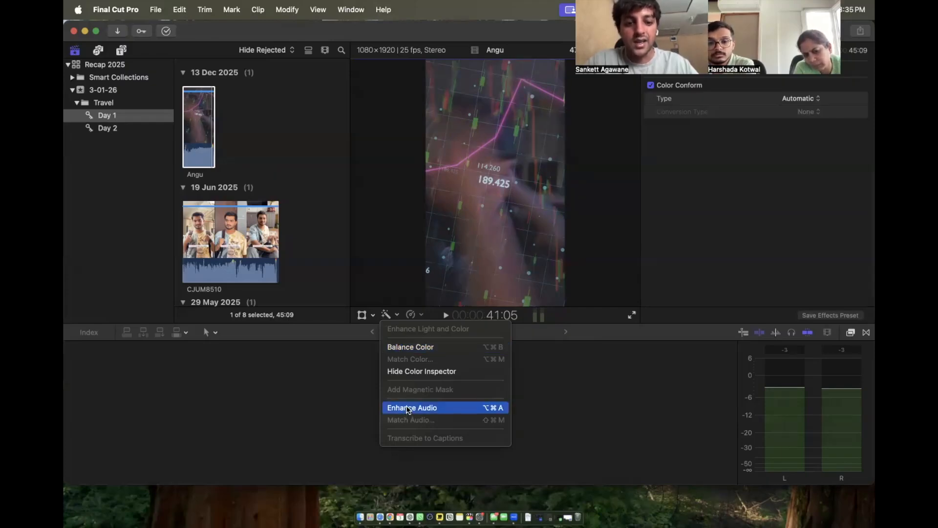
left_click(371, 311)
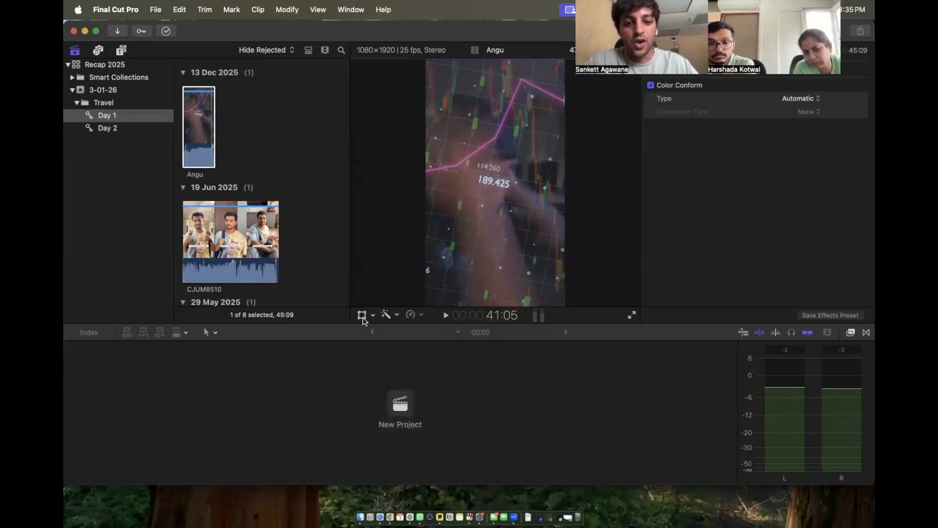
left_click(362, 317)
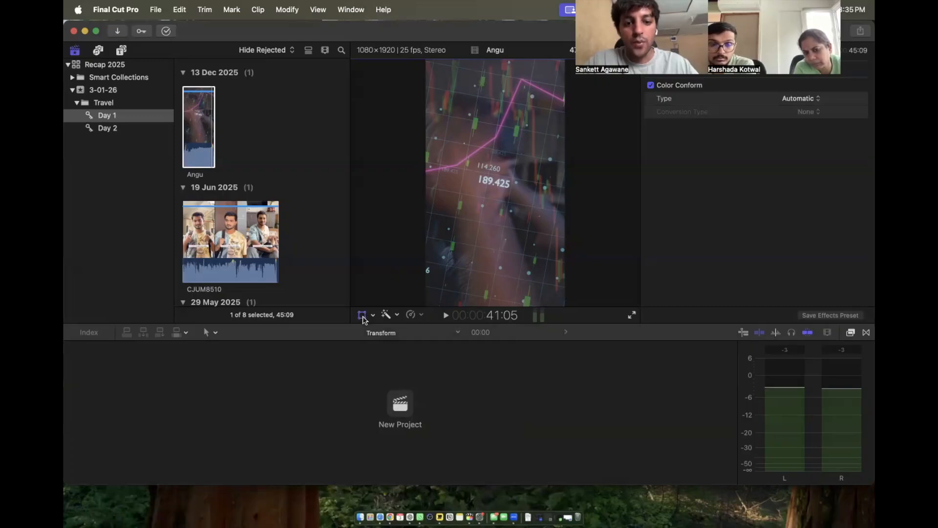
left_click(364, 316)
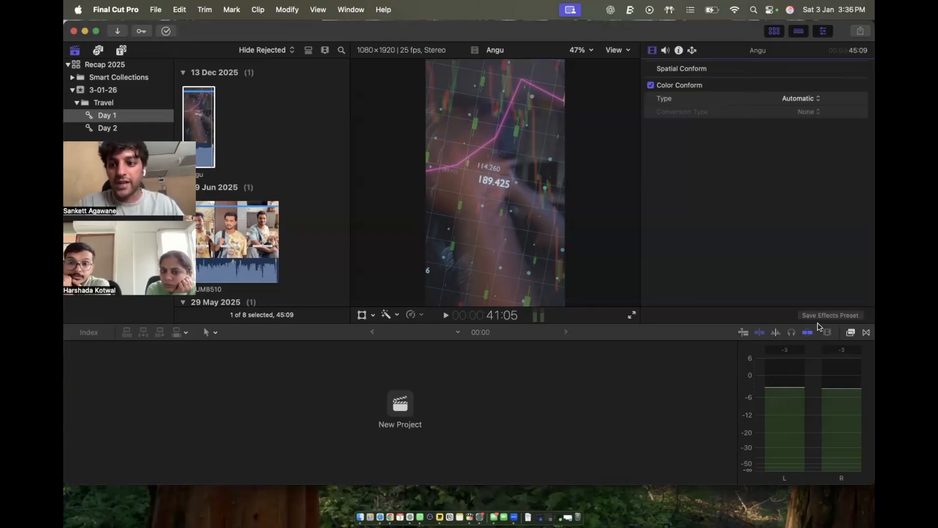
Start a new project named Recap in the 3-01-26 event and review the available video formats.
left_click(392, 406)
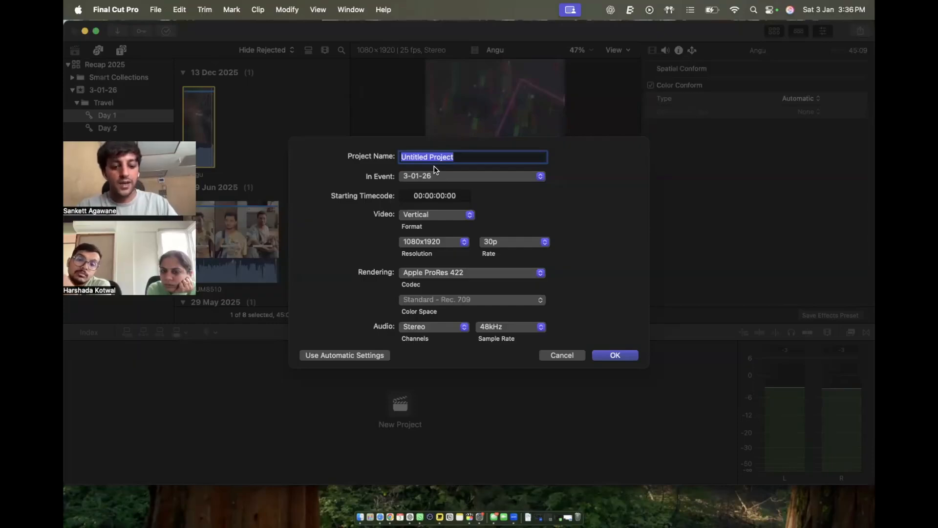
type("Recap")
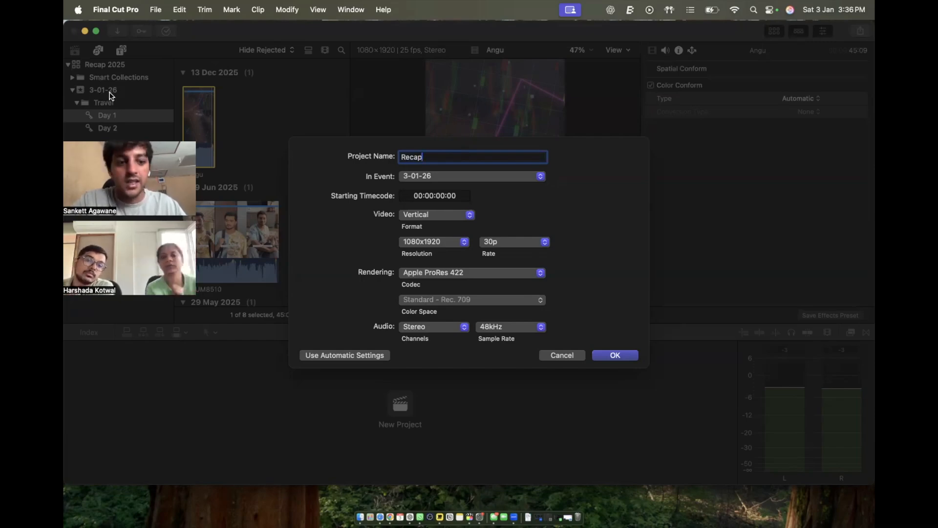
left_click(405, 178)
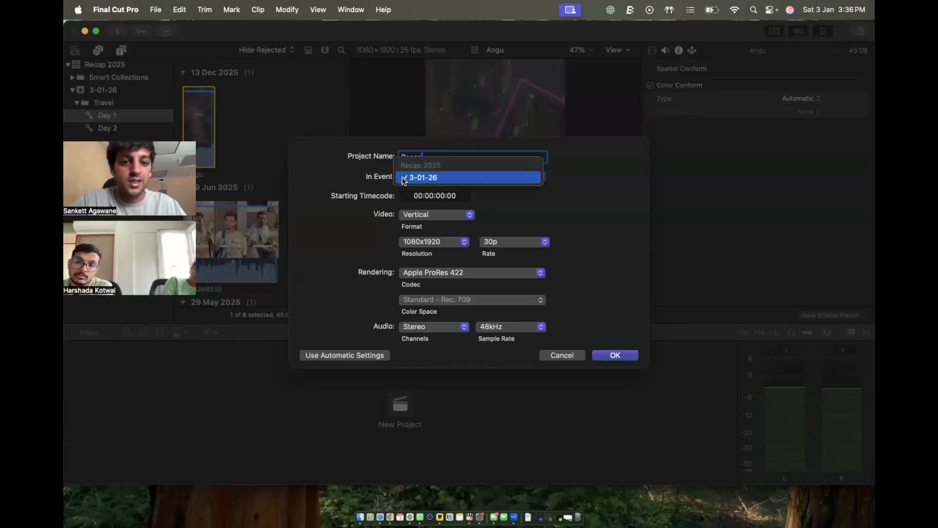
left_click(370, 185)
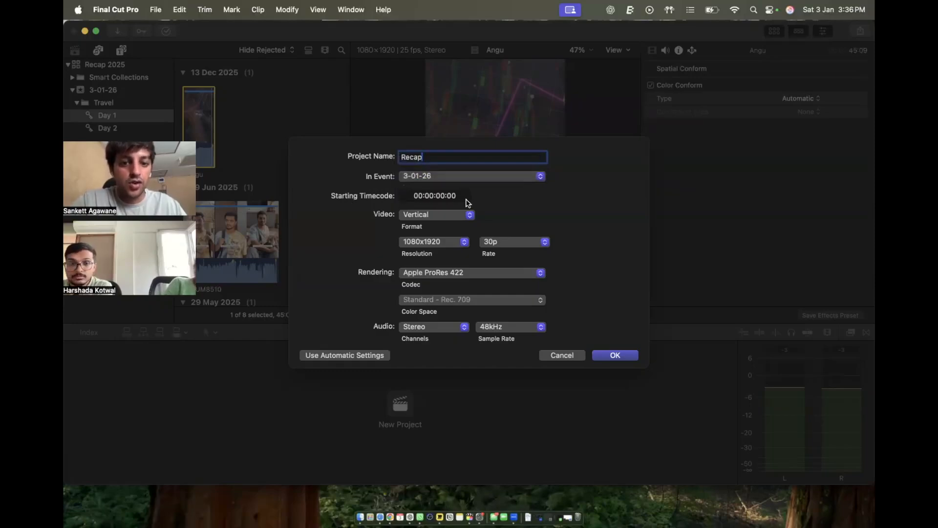
left_click(404, 217)
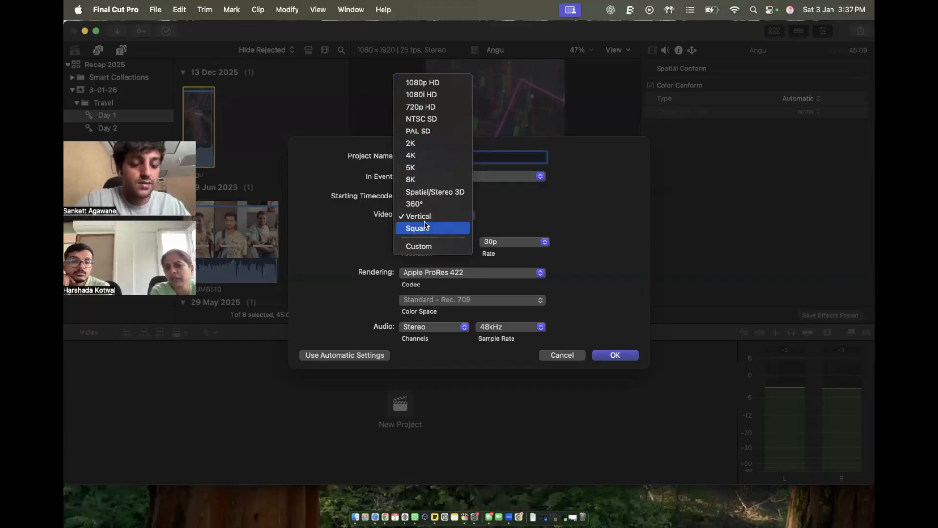
left_click(385, 215)
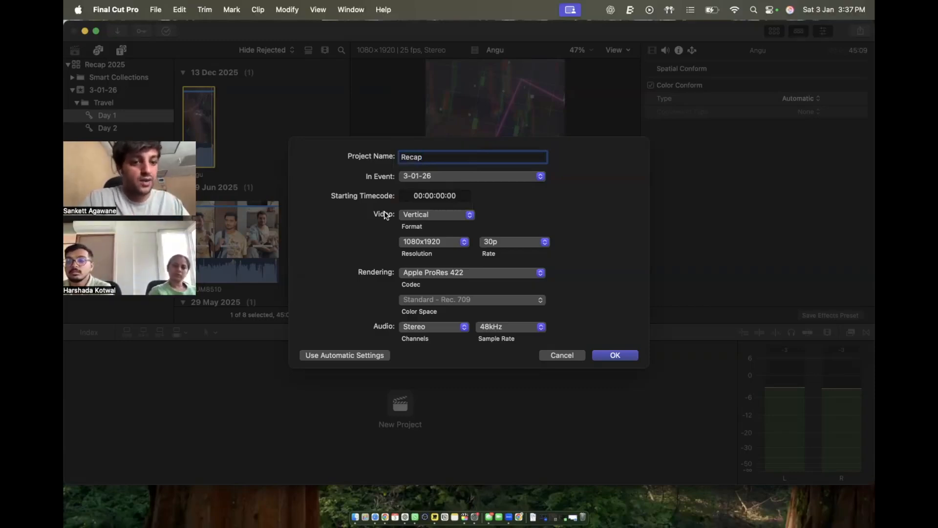
Set the project's video format to Square at 1080x1080 and review the frame rate options.
left_click(421, 216)
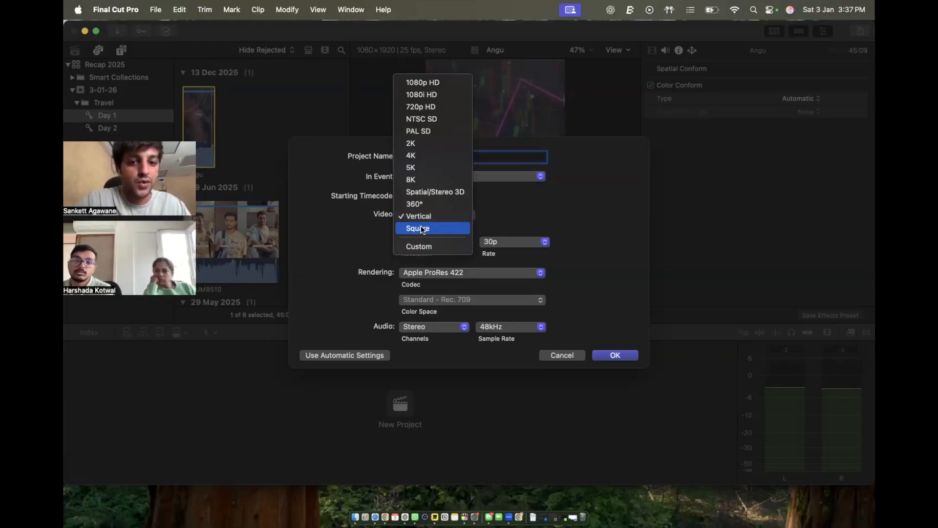
left_click(423, 229)
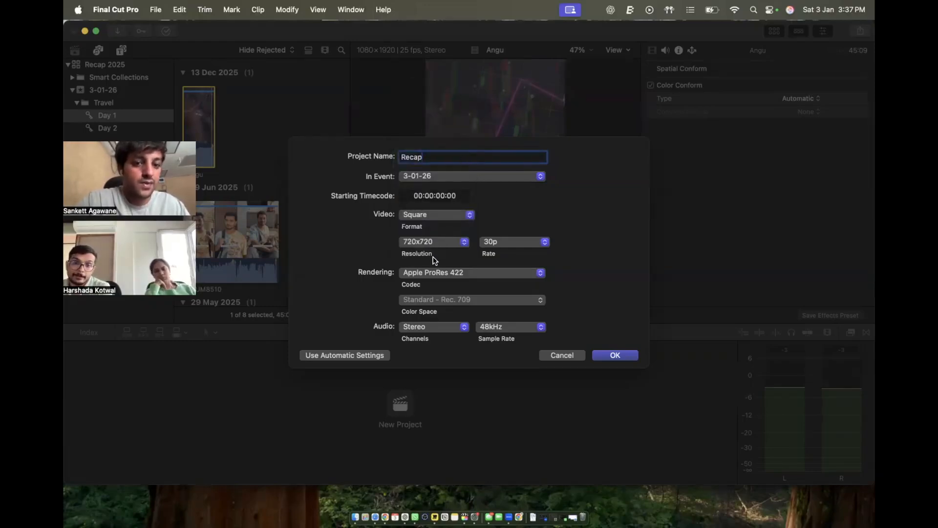
left_click(446, 243)
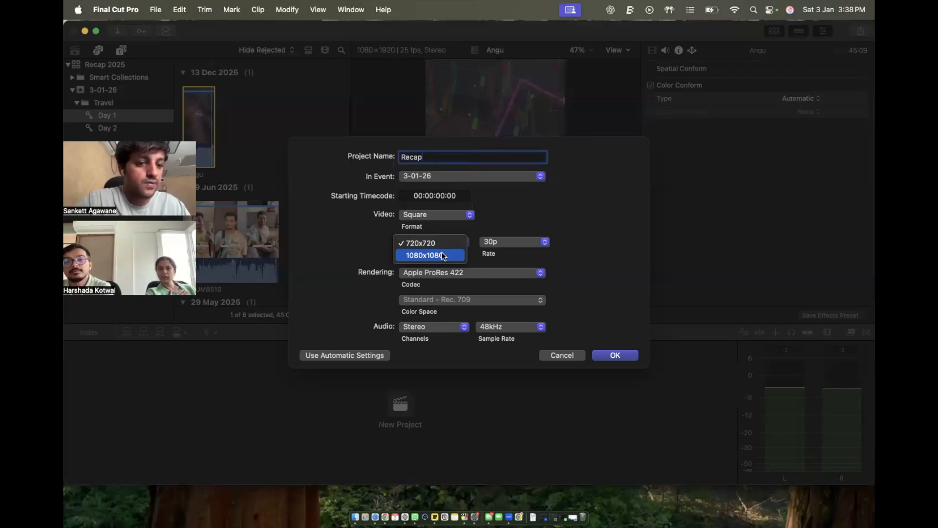
left_click(444, 255)
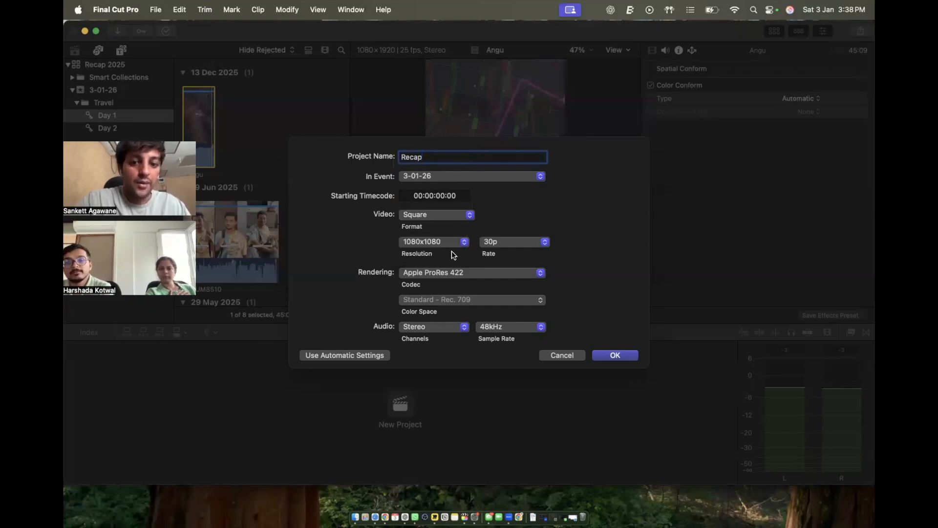
left_click(486, 242)
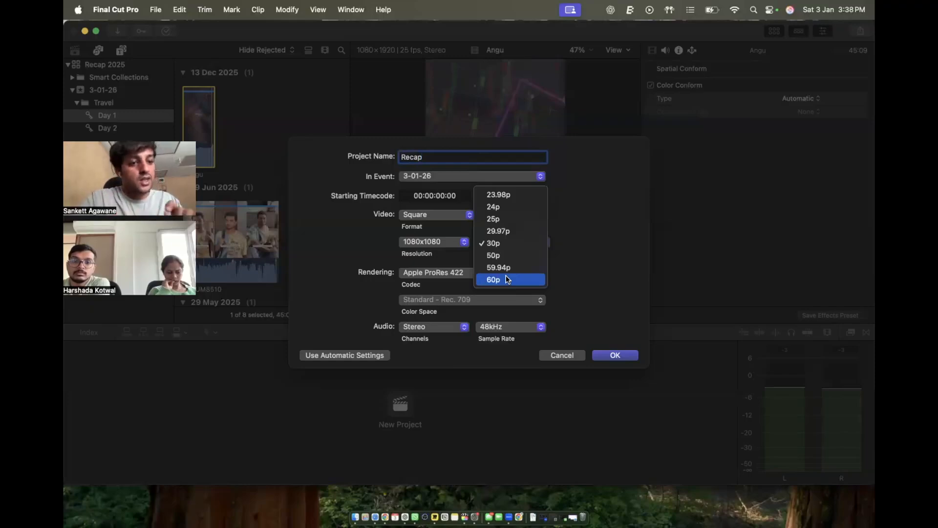
left_click(424, 226)
Set the project's video format to Vertical with a resolution of 1080x1920.
left_click(424, 217)
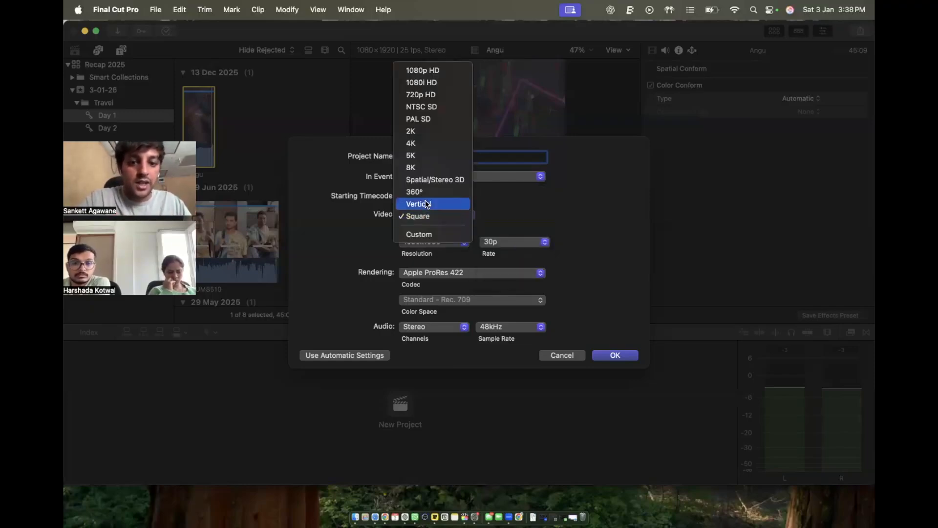
left_click(438, 203)
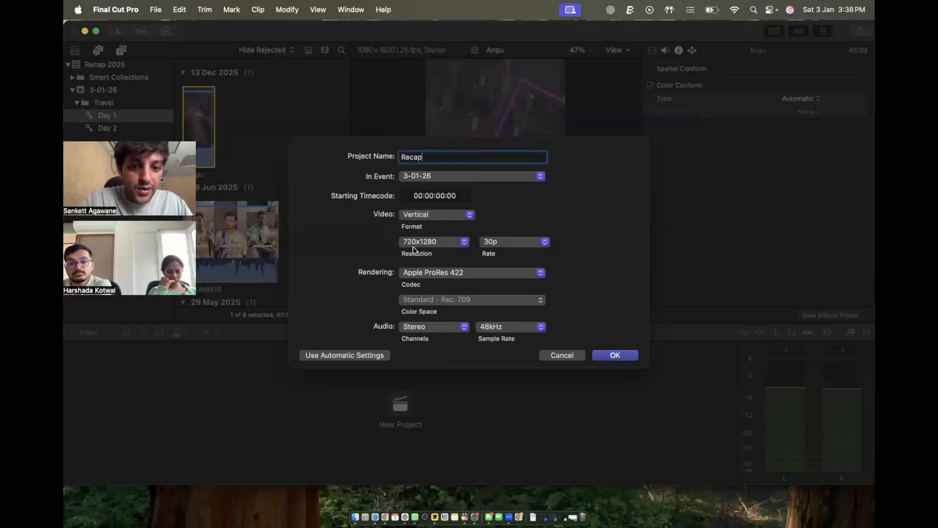
left_click(466, 244)
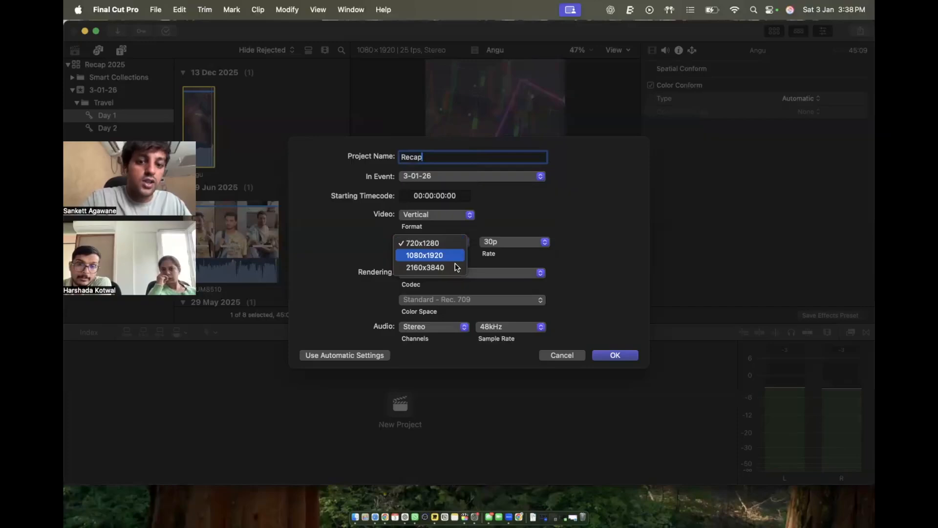
left_click(454, 260)
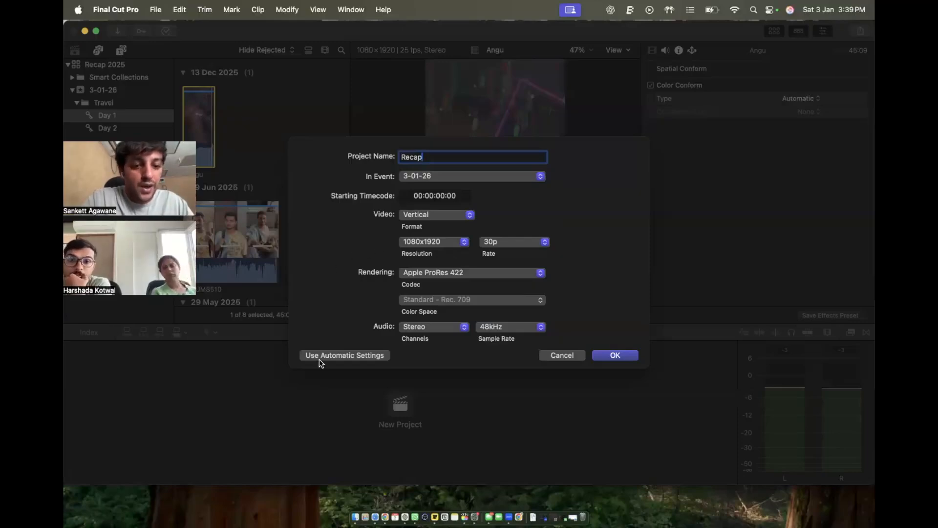
Check the automatic project settings, return to the custom settings and create the Recap project.
left_click(352, 357)
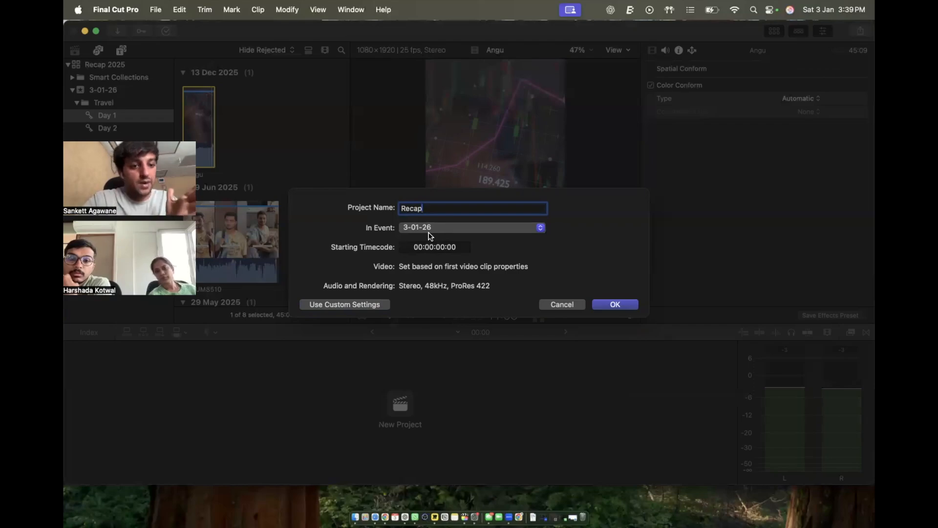
left_click(371, 305)
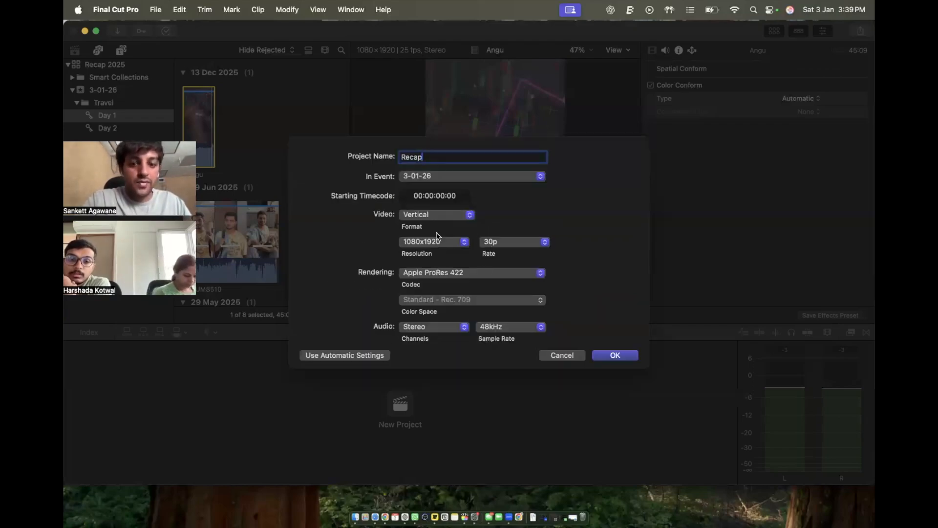
left_click(614, 356)
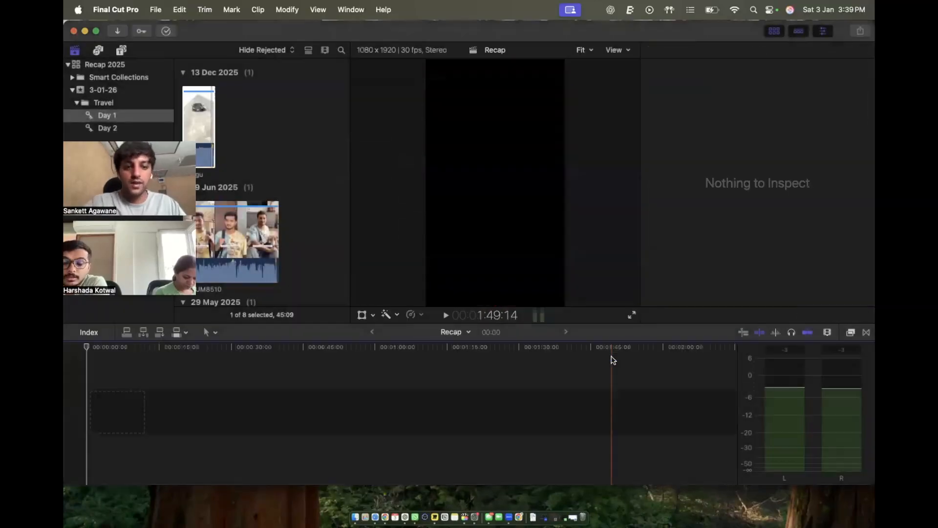
Hide the audio meters and enlarge the timeline area slightly.
key("super+shift+8")
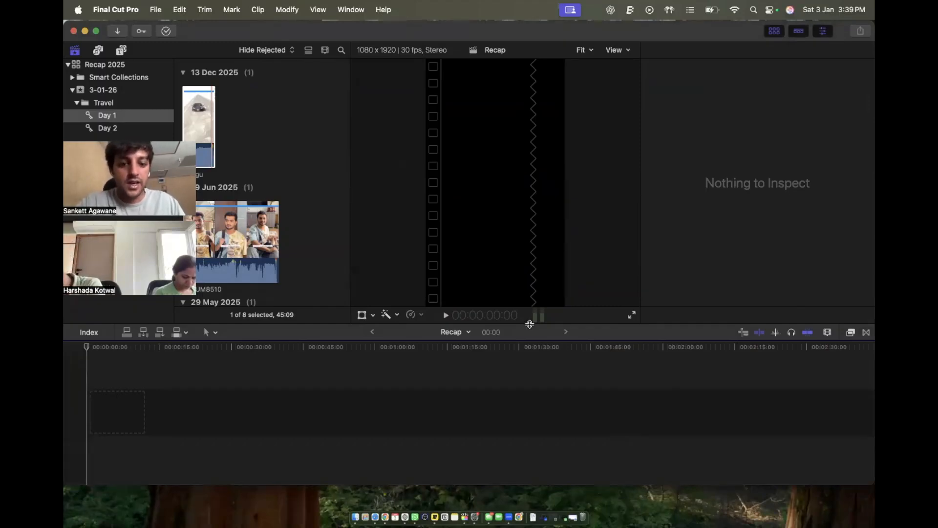
mouse_move(529, 323)
left_mouse_down()
mouse_move(529, 292)
mouse_move(532, 317)
left_mouse_up()
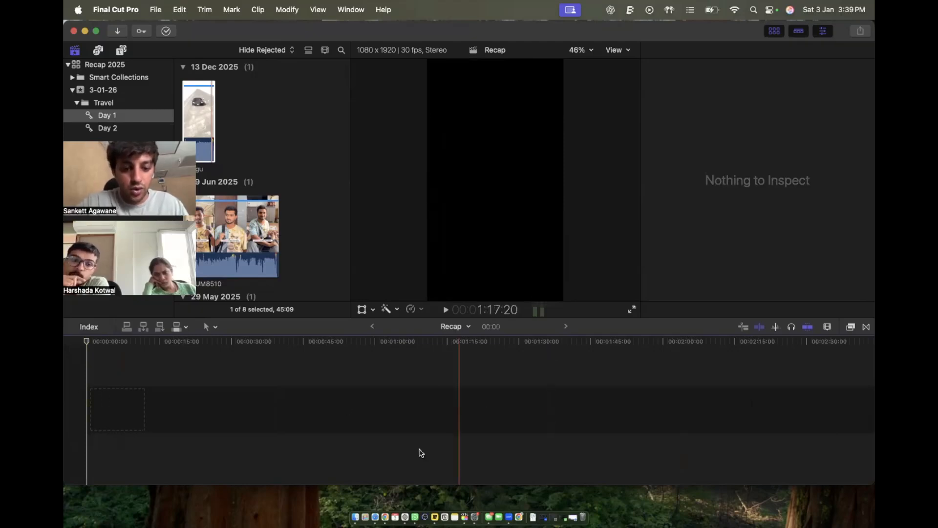
Switch to Chrome, examine the Premiere Pro timeline image in the Google search tab, and return to Final Cut Pro.
left_click(394, 516)
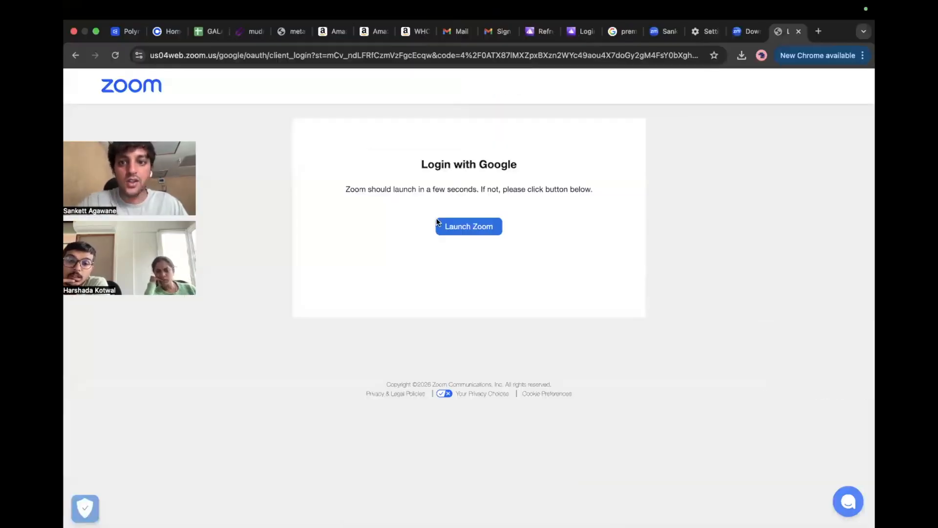
left_click(626, 37)
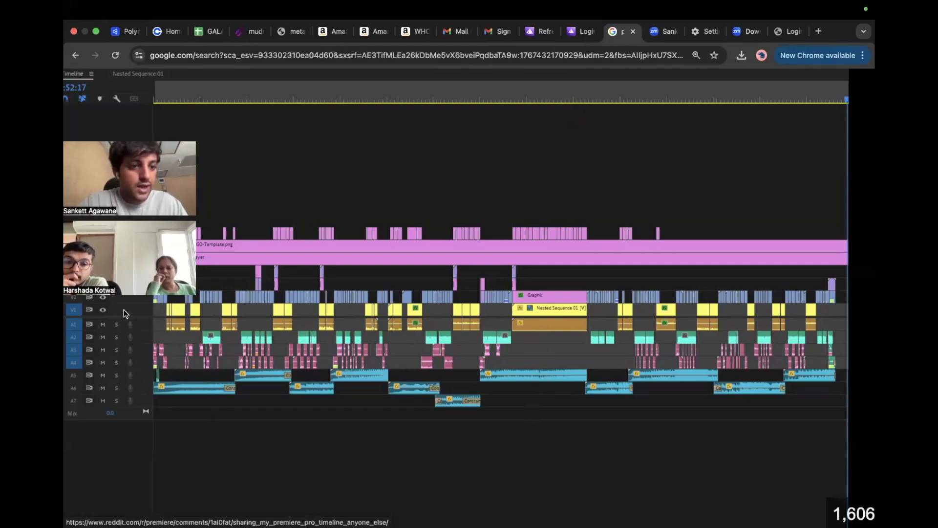
left_click_drag(132, 141, 335, 141)
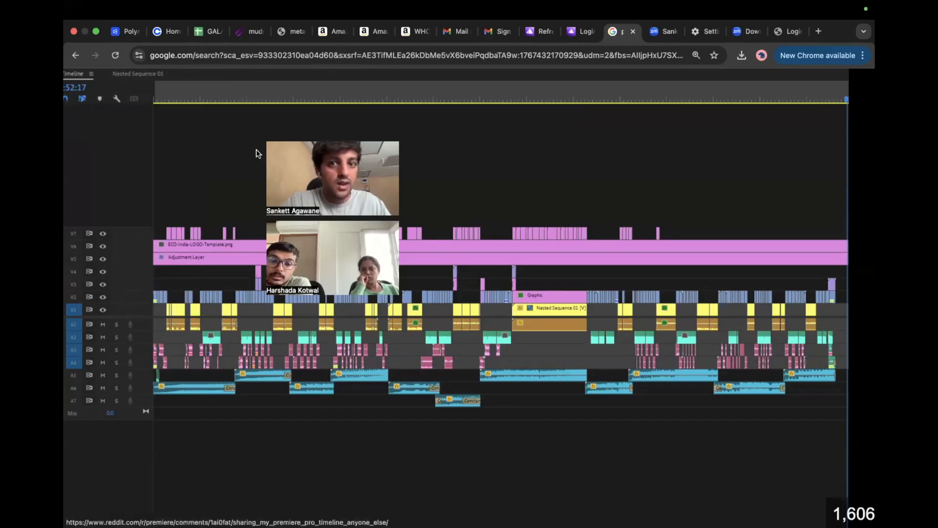
key("ctrl+Left")
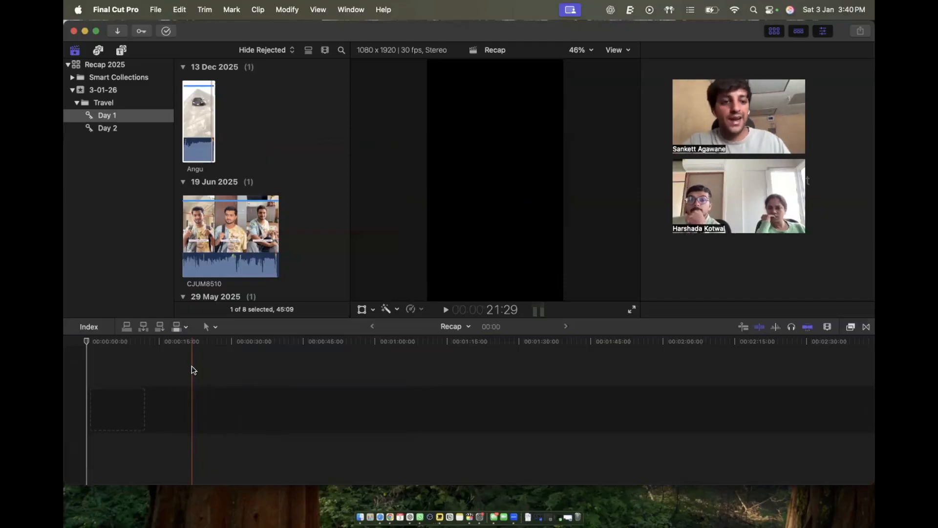
Add the Angu clip to the empty timeline and undo the addition.
left_click(195, 145)
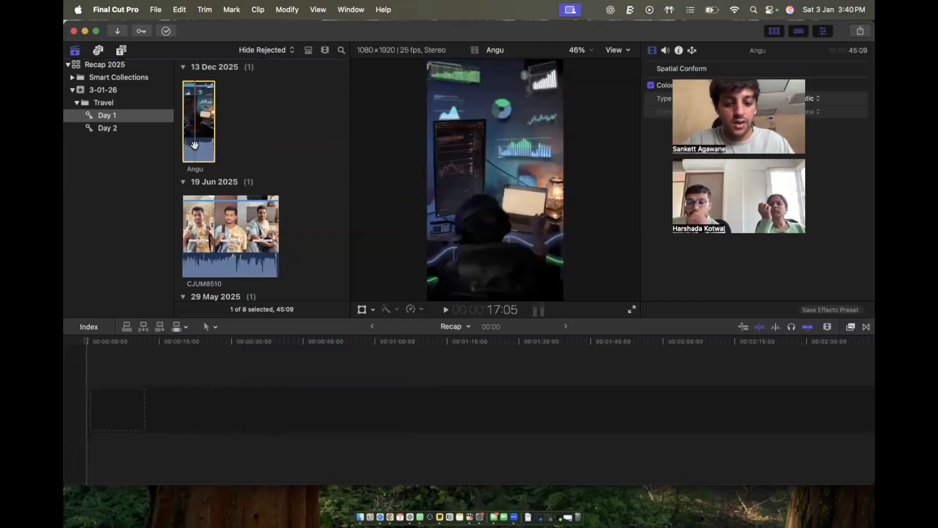
left_click_drag(195, 144, 163, 412)
key("super+z")
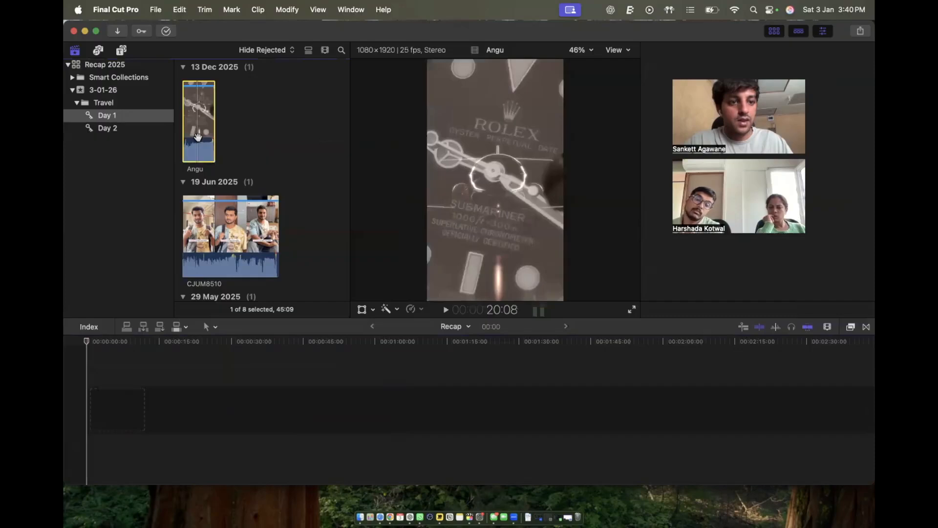
Place the Angu and CJUM8510 clips one after the other in the timeline, and delete both from it.
left_click_drag(197, 136, 604, 419)
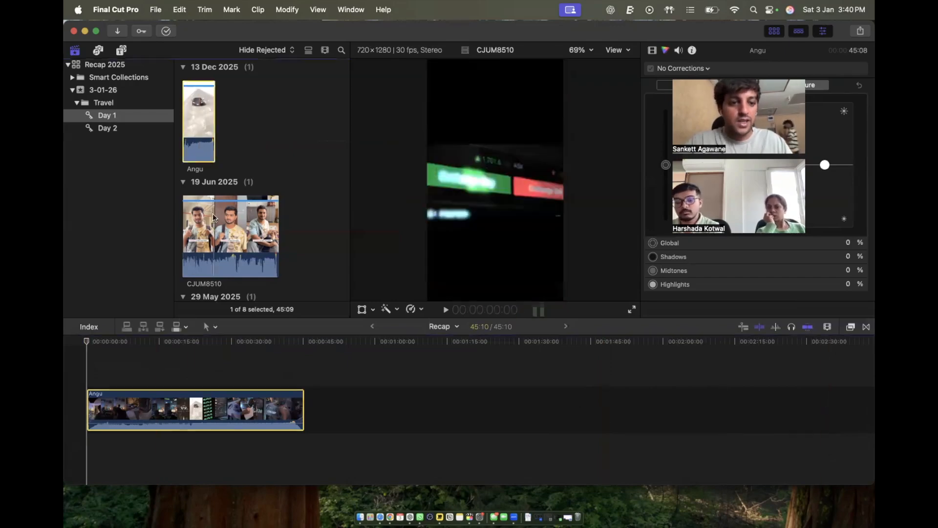
left_click(208, 230)
left_click_drag(203, 230, 537, 402)
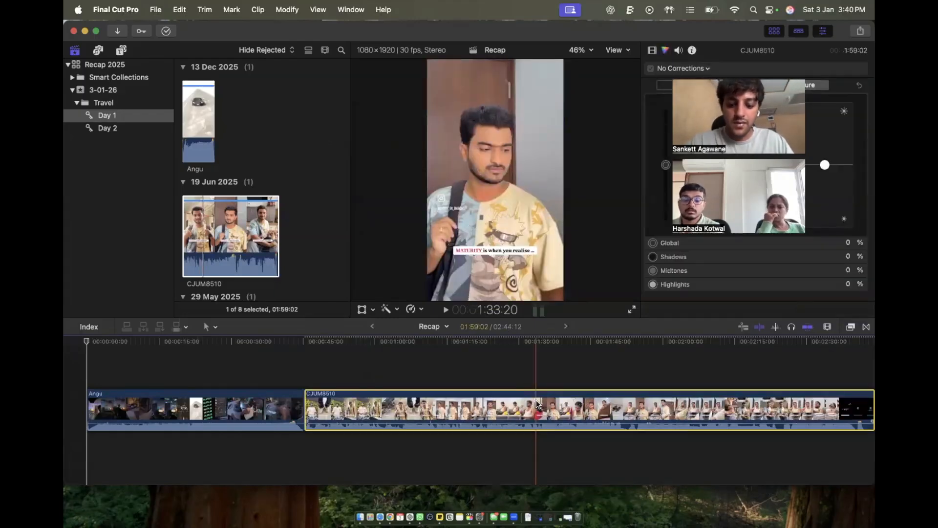
key("super+minus")
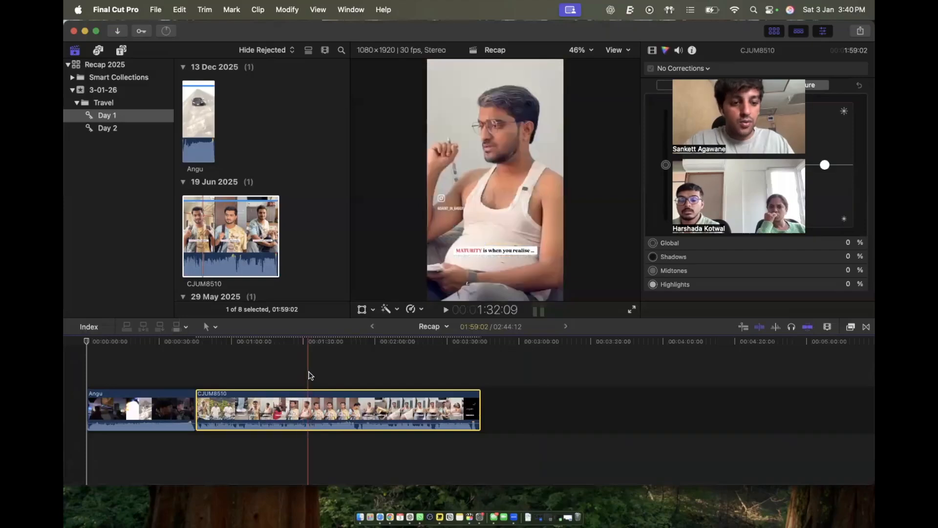
left_click(136, 426, "super")
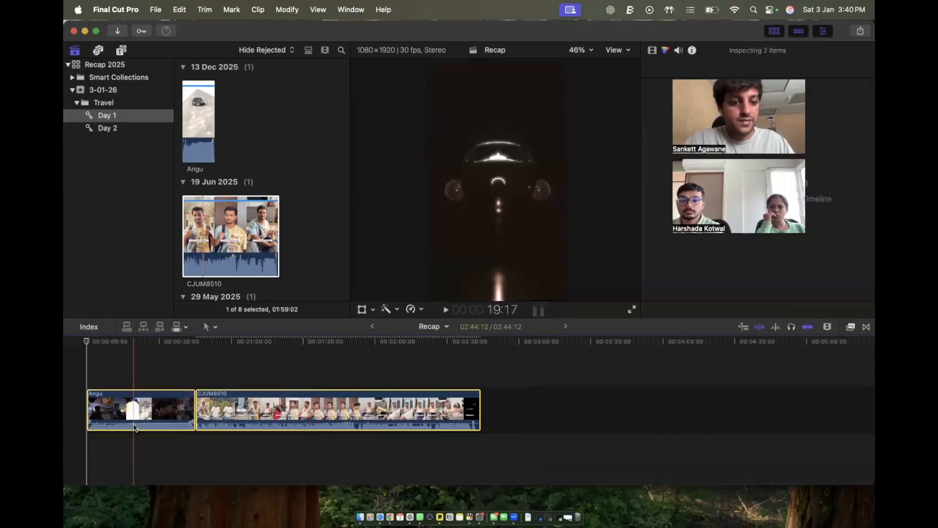
key("Delete")
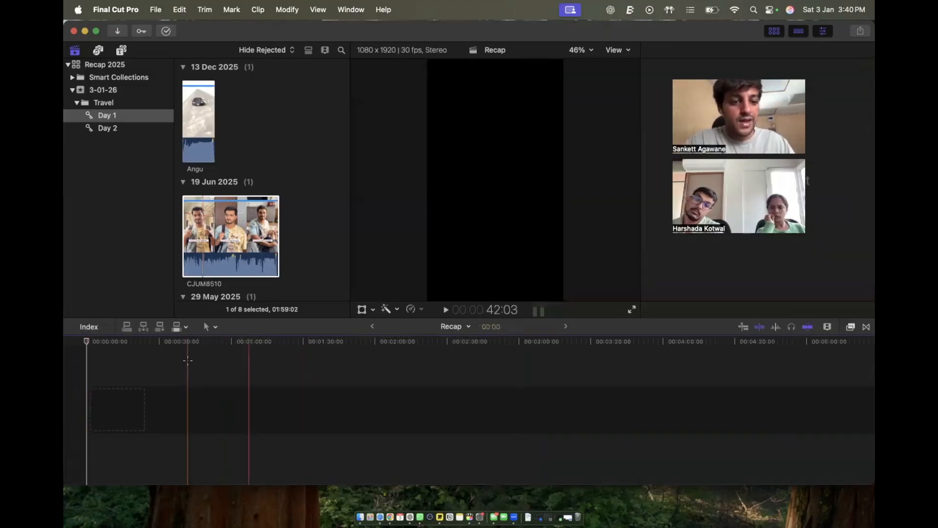
Add the Angu clip to the empty timeline and place the playhead on the selected clip at 12:12.
left_click(198, 105)
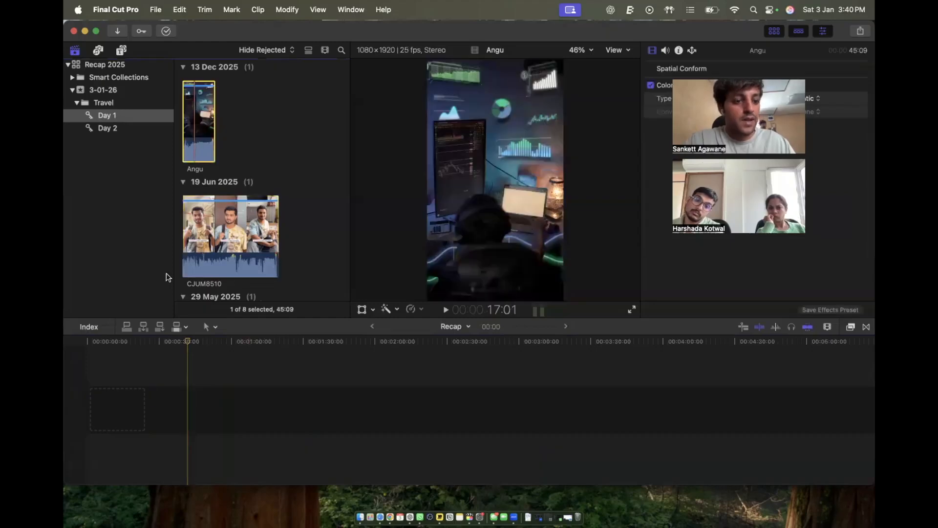
left_click_drag(197, 123, 142, 410)
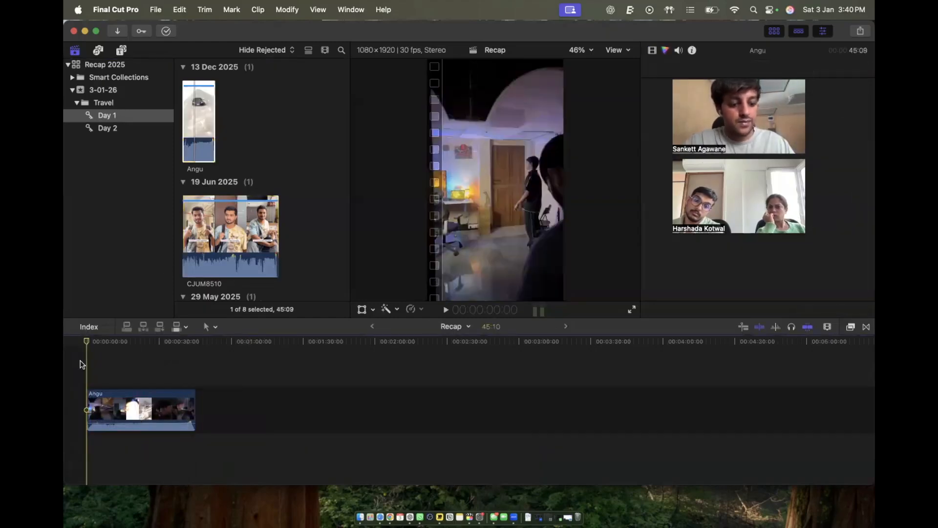
key("shift+z")
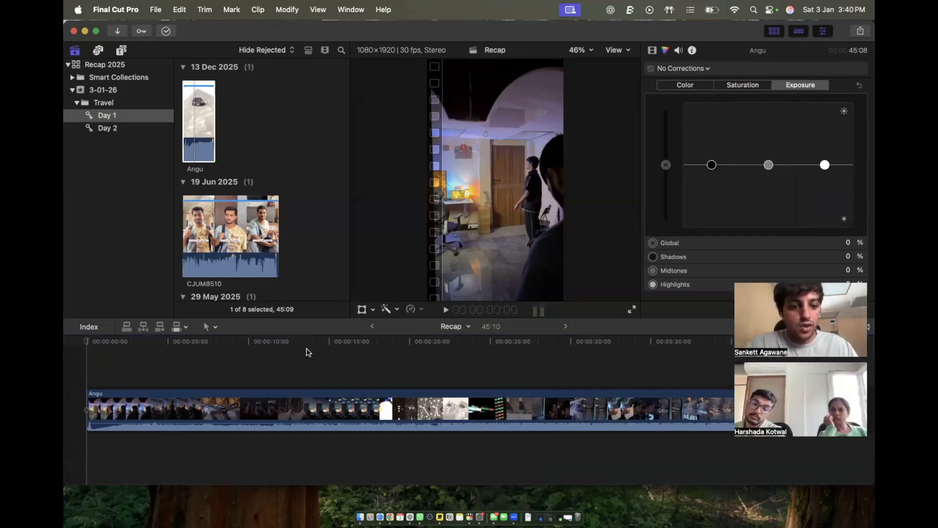
left_click(287, 403)
left_click(287, 403)
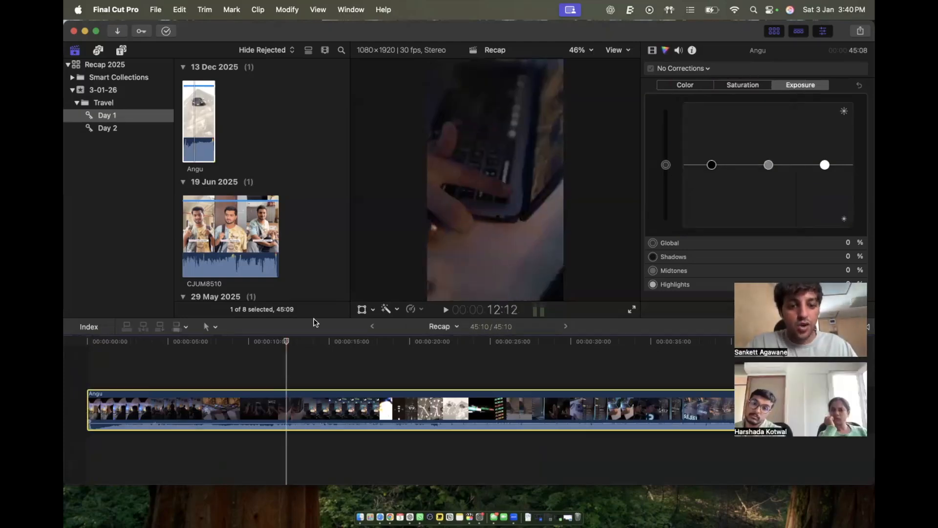
Retime the Angu clip to Slow 50%.
left_click(396, 310)
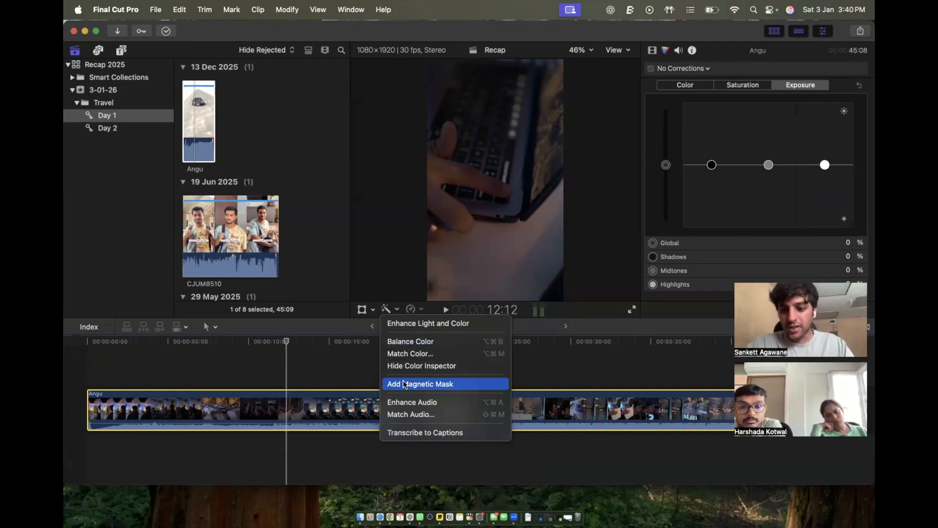
left_click(379, 274)
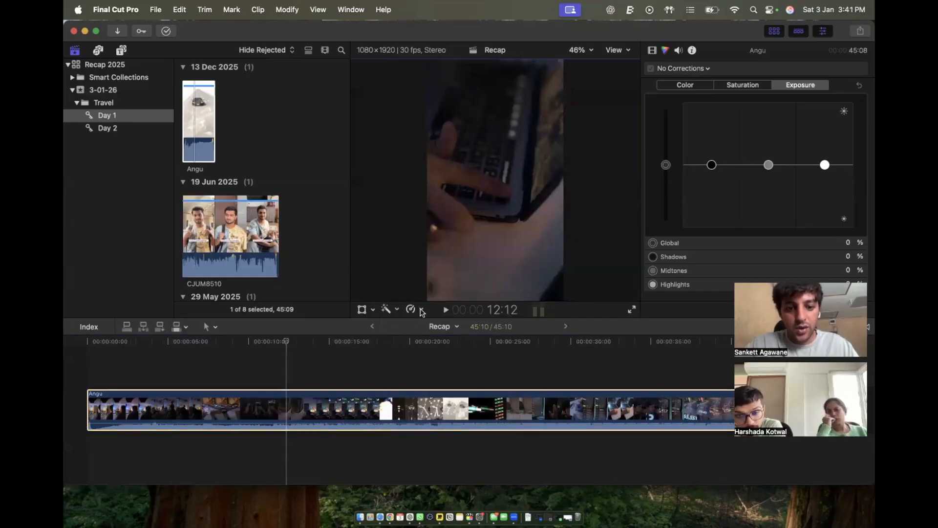
left_click(422, 310)
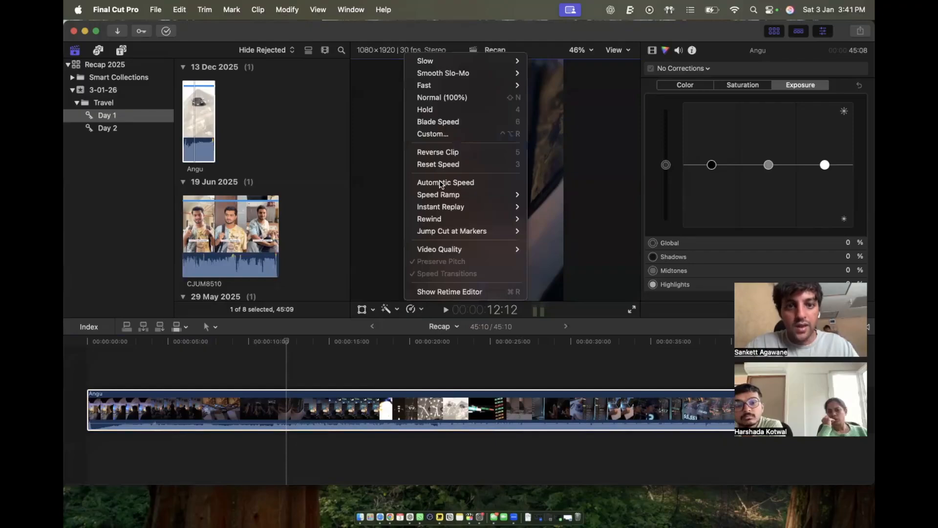
mouse_move(455, 65)
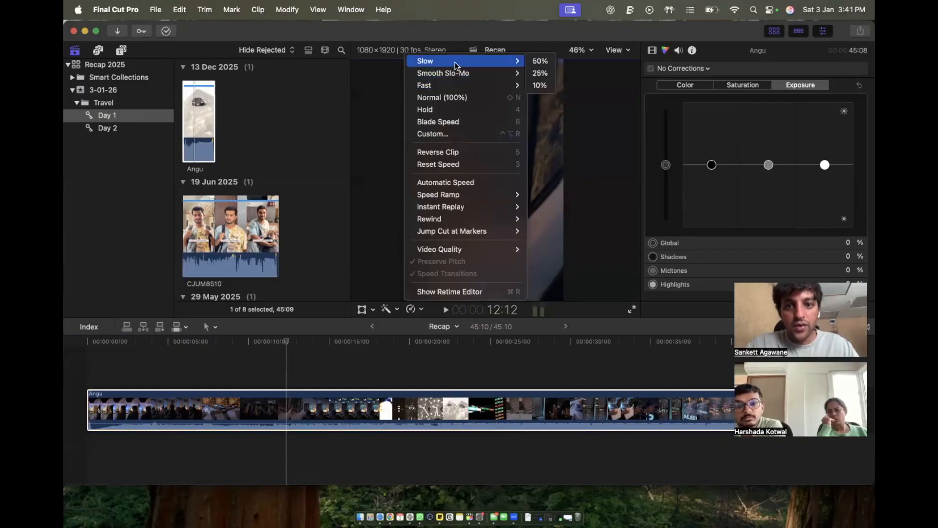
left_click(534, 62)
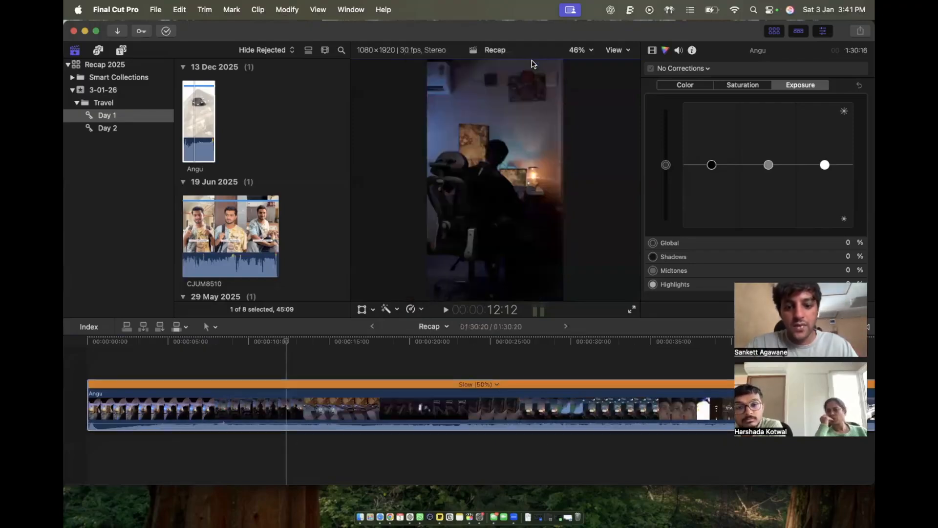
Change the Angu clip's speed to Slow 25%.
left_click(421, 310)
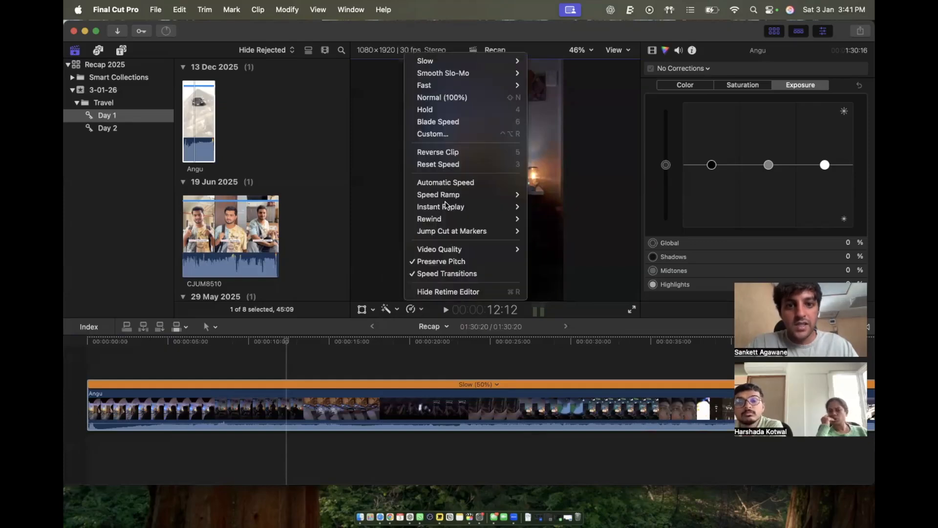
mouse_move(472, 63)
left_click(538, 72)
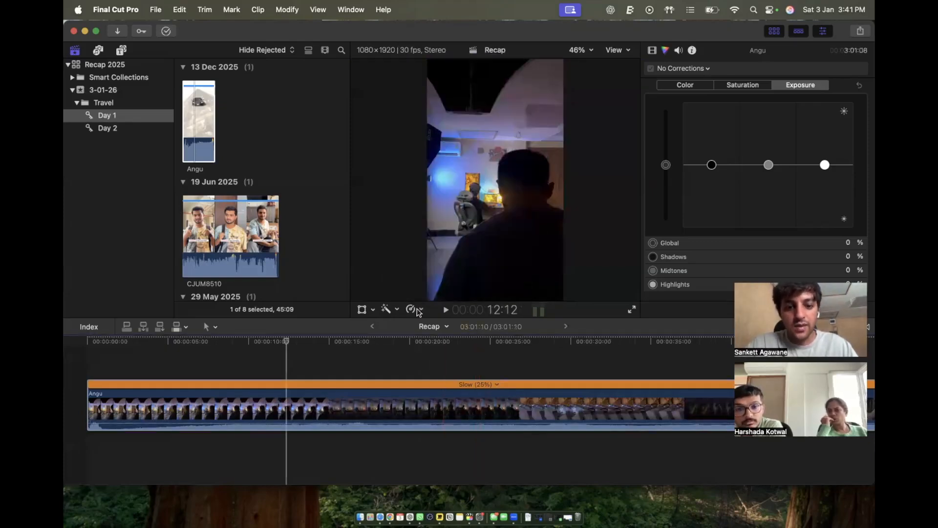
Speed the Angu clip up with the Fast 4x preset.
left_click(421, 310)
mouse_move(518, 85)
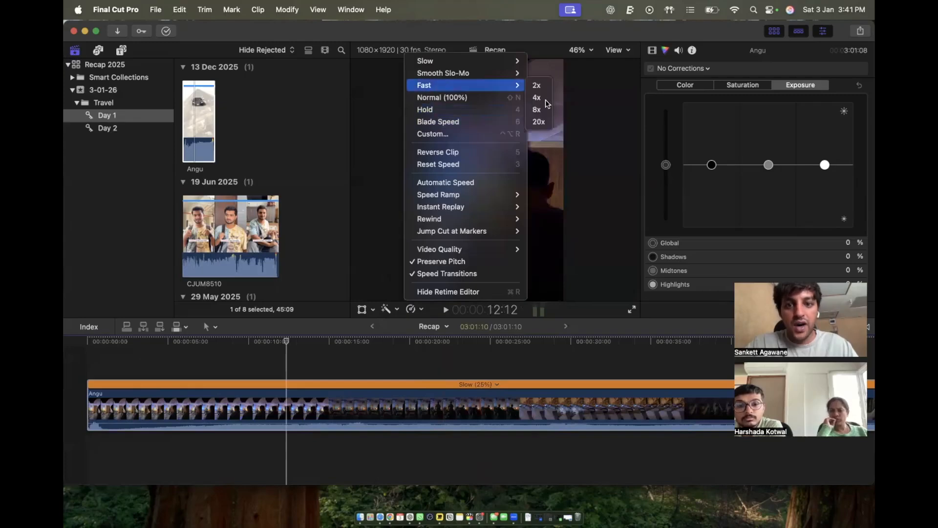
left_click(545, 104)
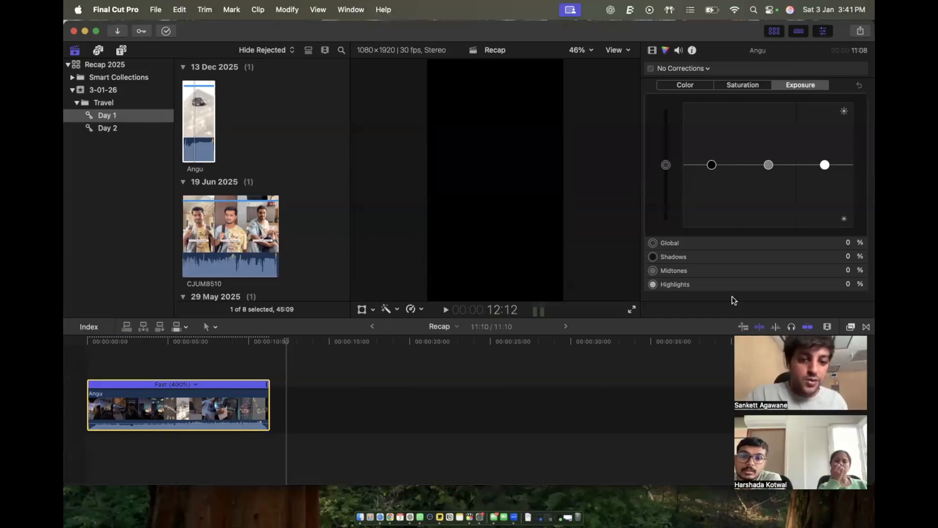
Return the Angu clip to Normal (100%) speed.
left_click(414, 310)
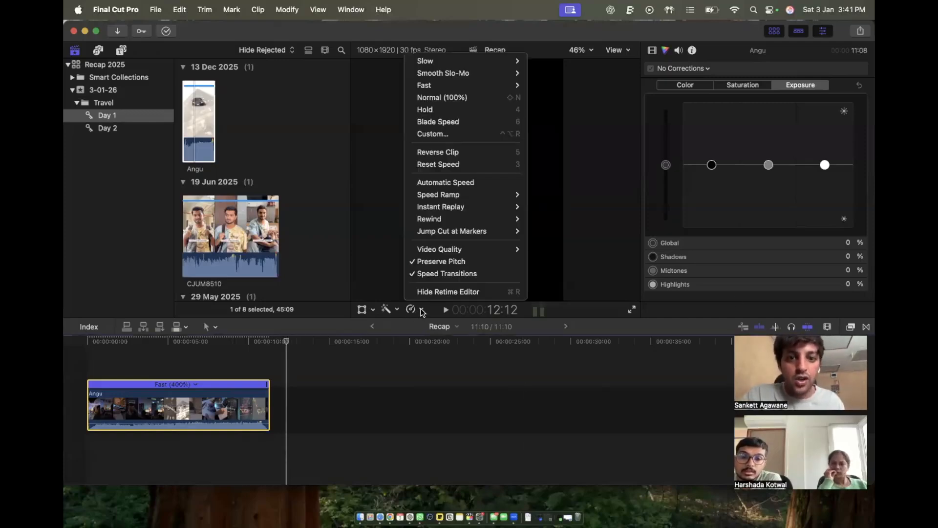
mouse_move(437, 91)
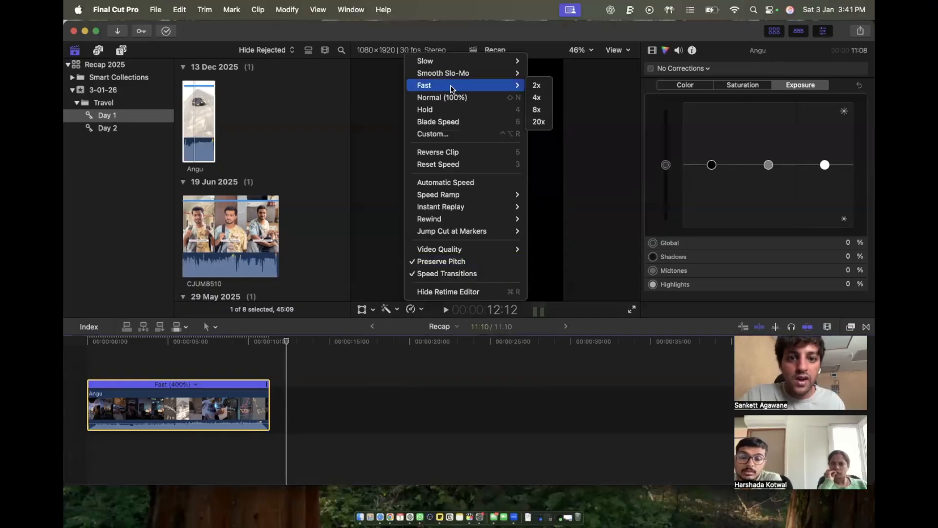
mouse_move(450, 71)
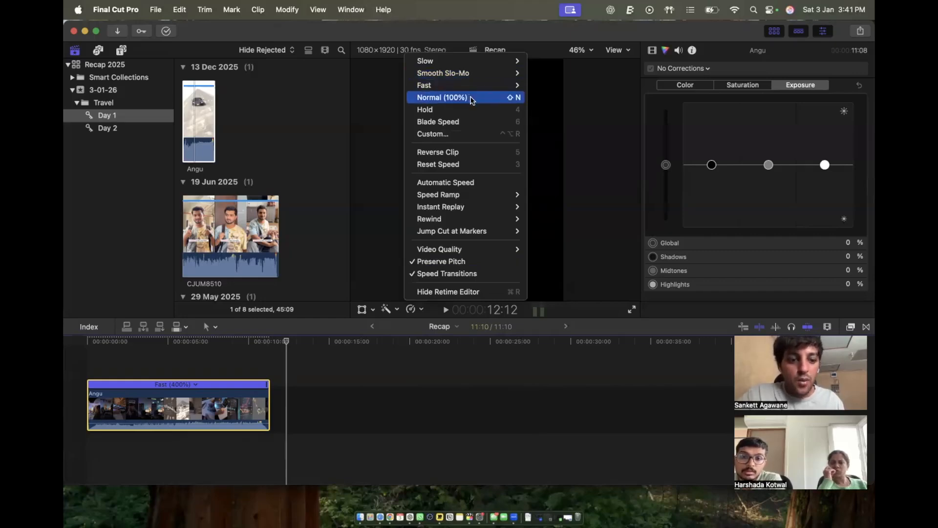
left_click(472, 99)
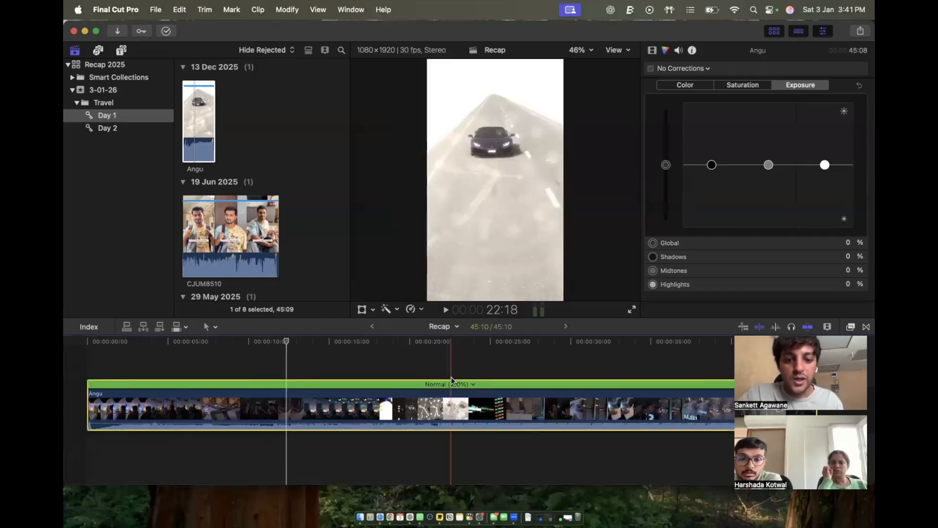
Blade the Angu clip's speed at the 12:12 playhead and shorten the first speed segment to about 134% speed.
left_click(412, 309)
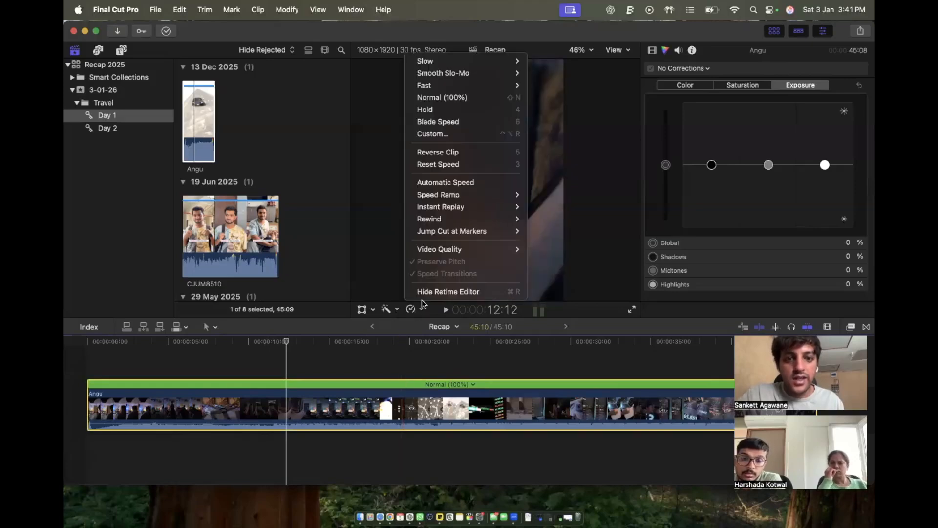
left_click(447, 121)
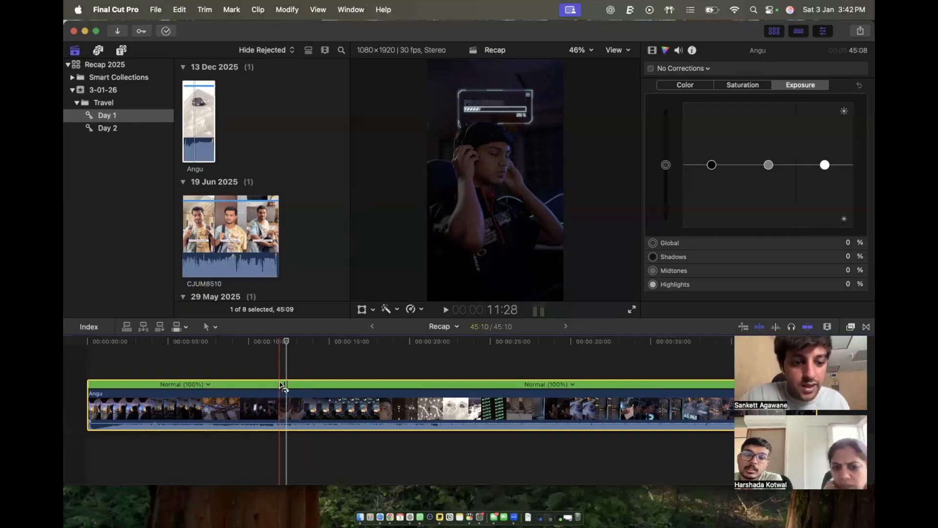
left_click_drag(284, 385, 220, 385)
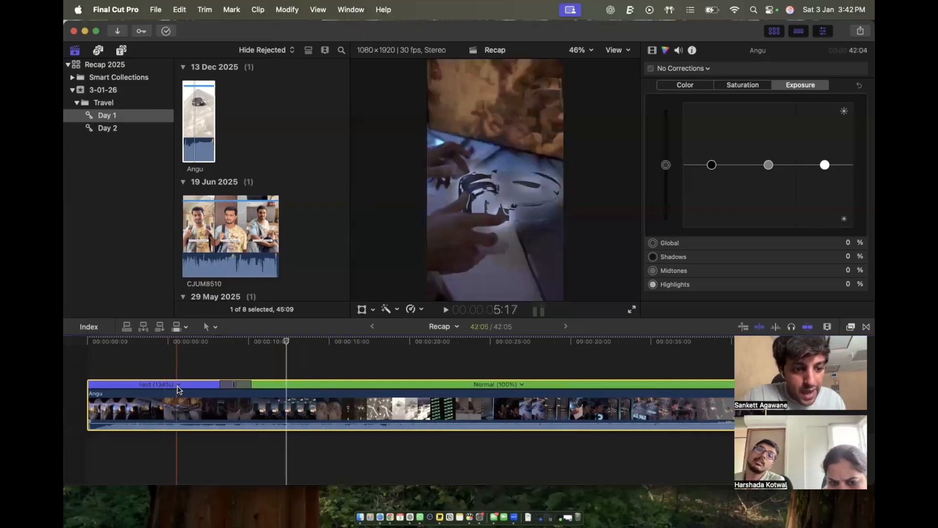
Set the Angu clip's first speed segment to Fast 8x and play back the result.
left_click(178, 385)
mouse_move(251, 420)
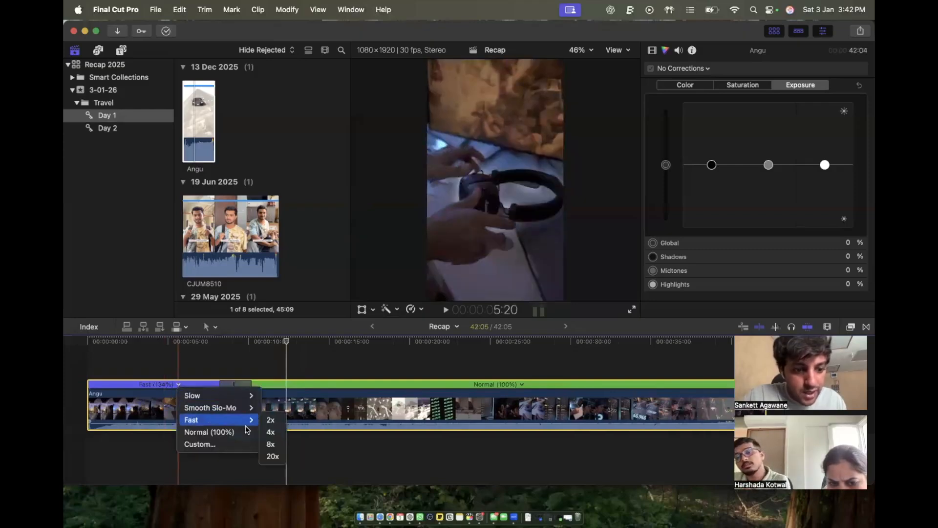
left_click(267, 442)
key("space")
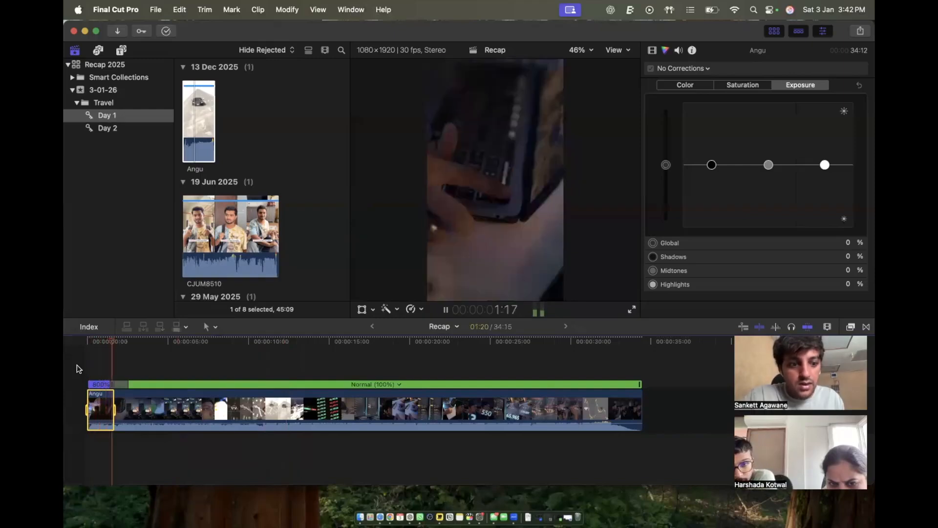
Stop playback and blade the Angu clip's speed at the 6:20 playhead position.
key("space")
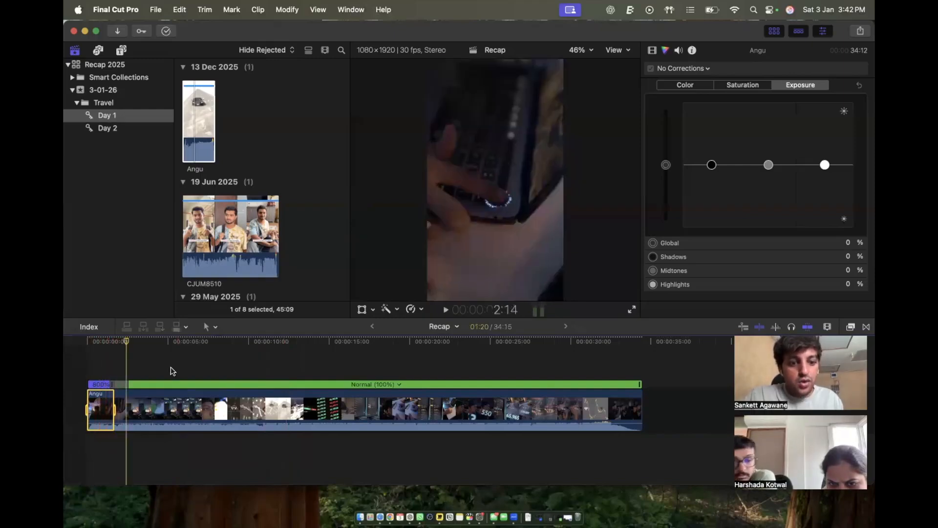
left_click(194, 405)
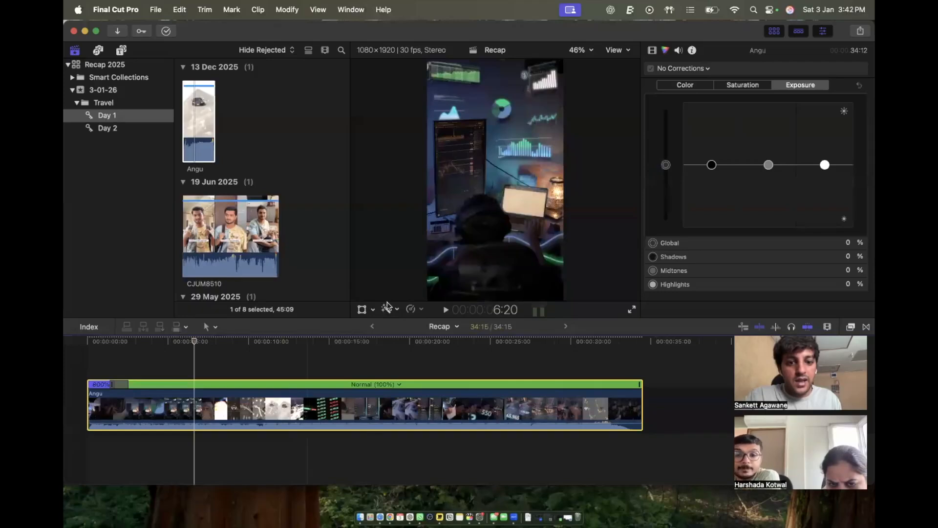
left_click(411, 309)
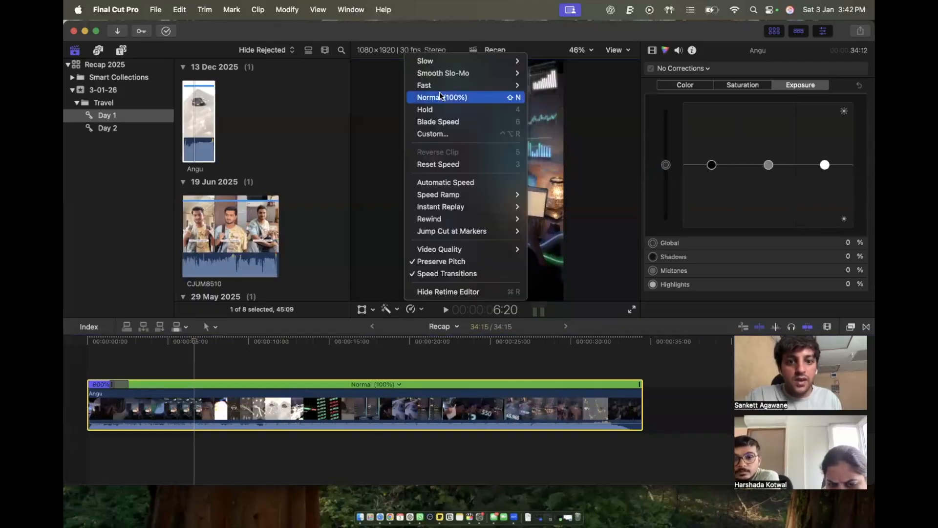
left_click(438, 122)
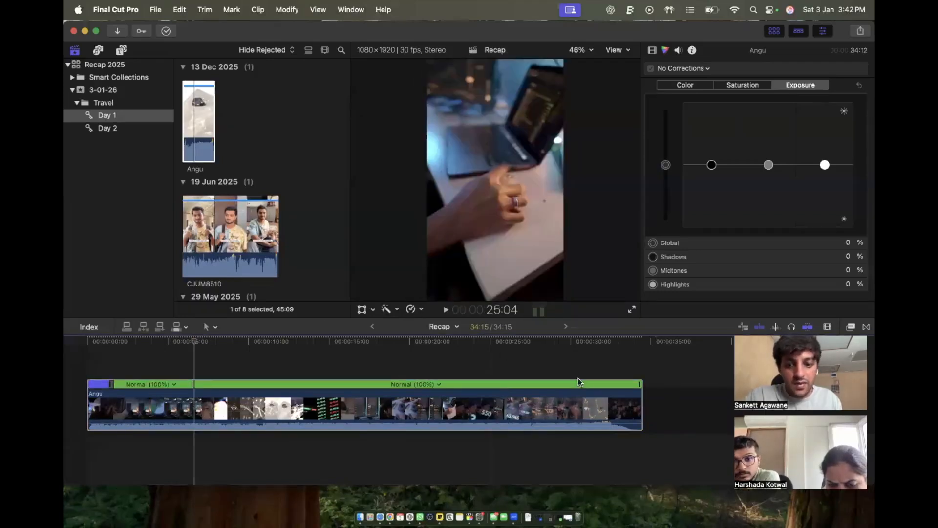
Shorten the Angu clip's last speed segment to about 1546% speed and fit the whole clip in the timeline.
left_click_drag(640, 386, 235, 440)
key("shift+z")
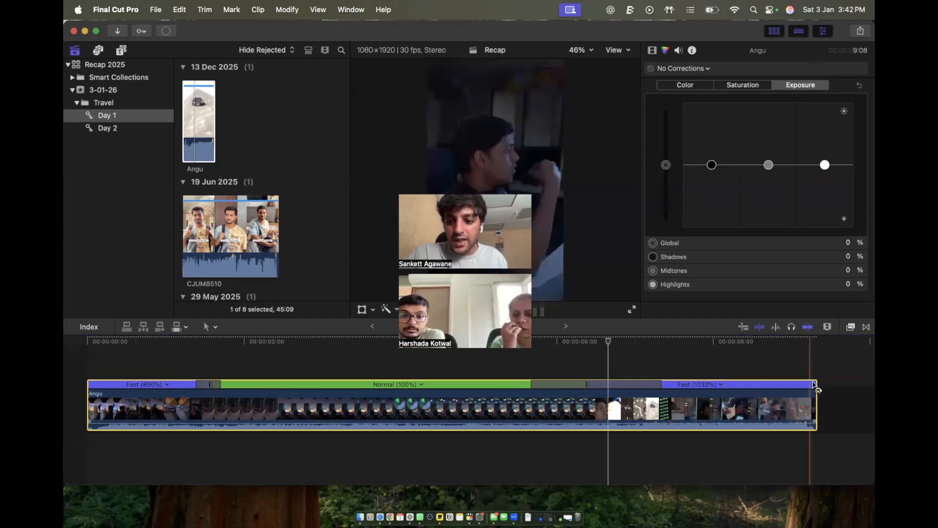
left_click_drag(814, 384, 739, 411)
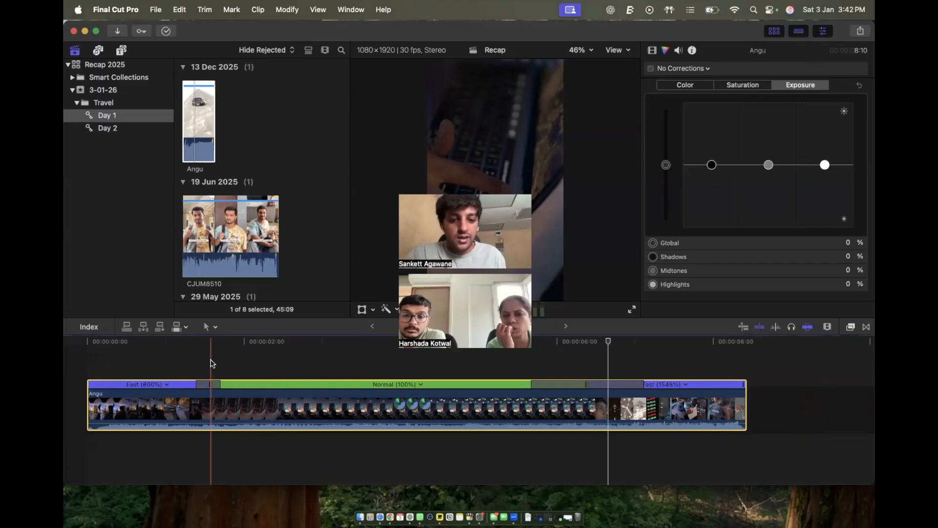
Undo the Angu clip's speed changes until the whole clip is back at Normal (100%).
key("super+z")
key("super+z")
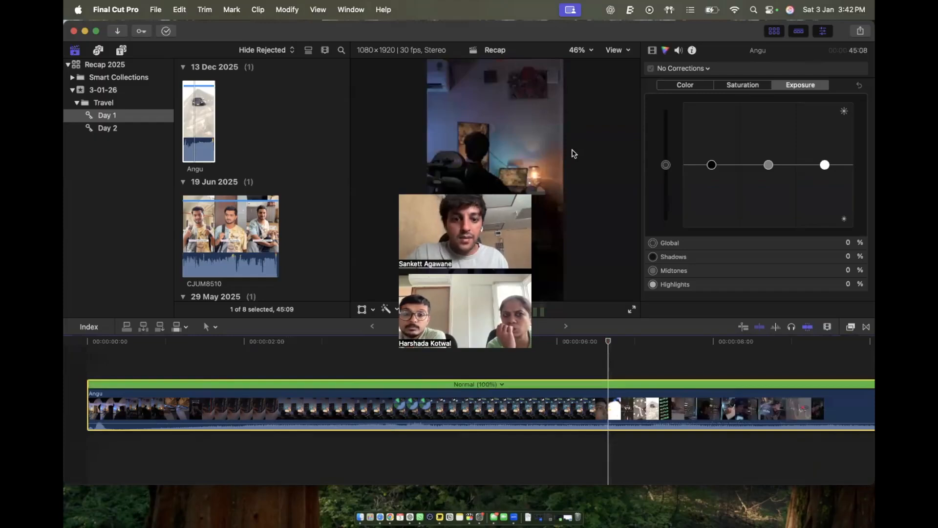
key("super+z")
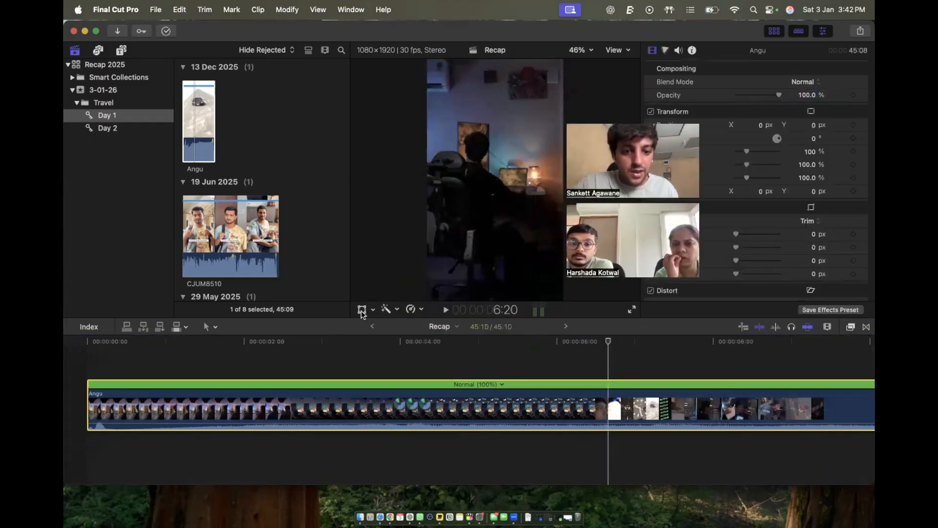
Turn on the on-screen Transform controls for the Angu clip and widen it slightly from its side handle.
left_click(361, 311)
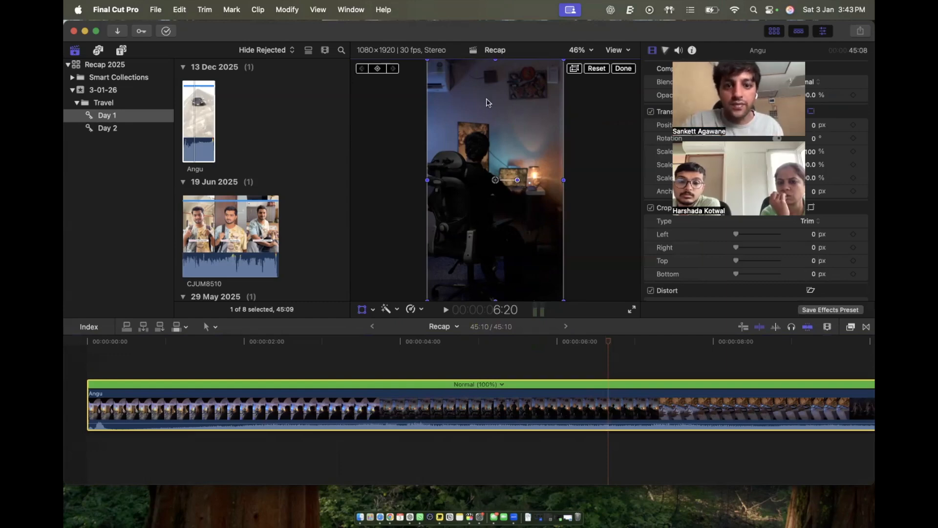
mouse_move(563, 181)
left_mouse_down()
mouse_move(483, 183)
mouse_move(567, 180)
left_mouse_up()
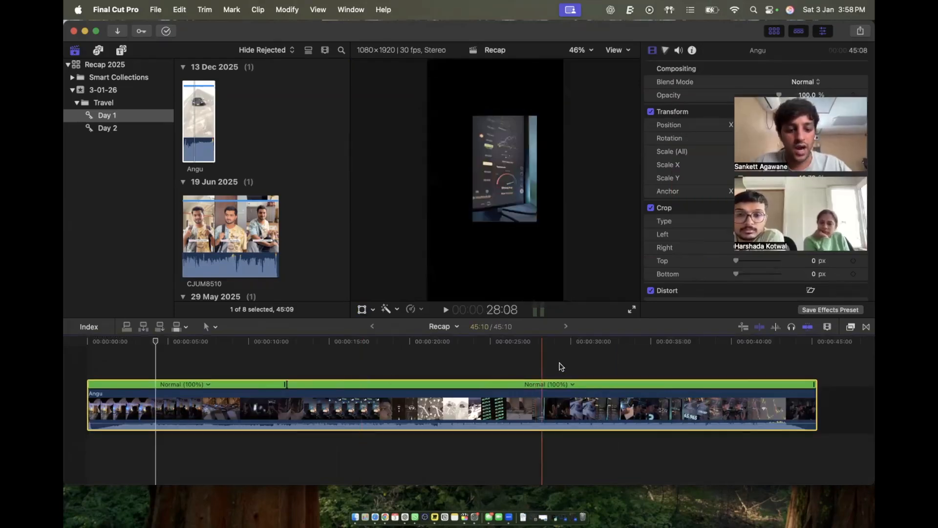
Blade the Angu clip's speed at 29:10, retime the last segment to about 130%, and adjust the preceding segment boundaries.
key("shift+b")
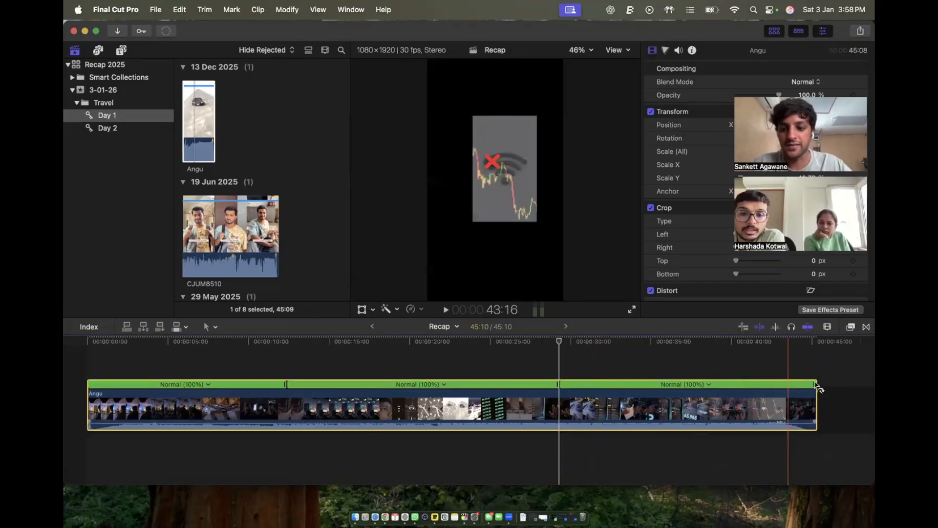
left_click_drag(816, 385, 756, 388)
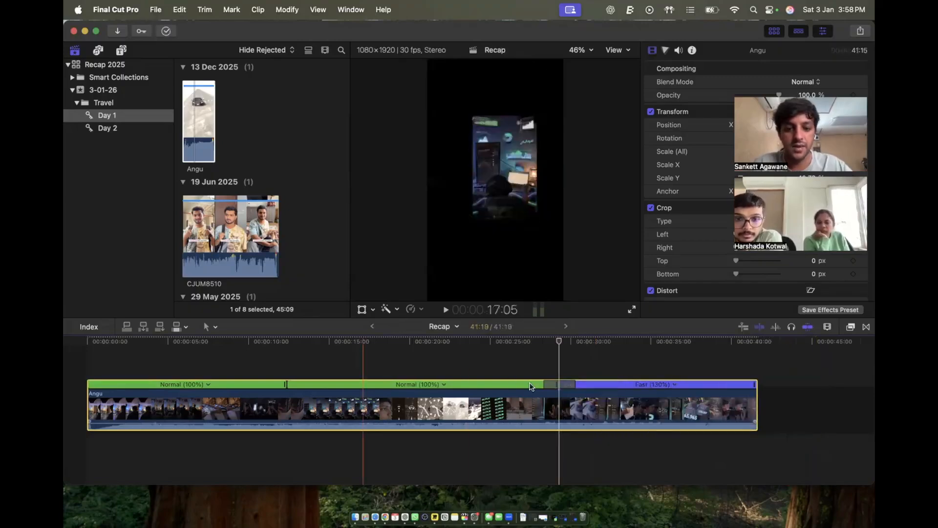
left_click_drag(556, 385, 525, 434)
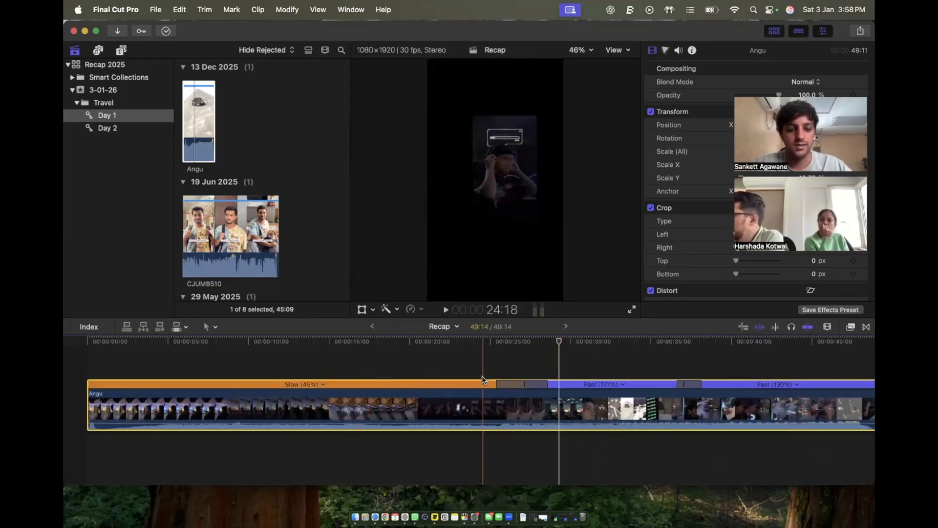
Restore the Angu clip's speed segments to Normal (100%) and place the playhead at 24:24.
key("shift+n")
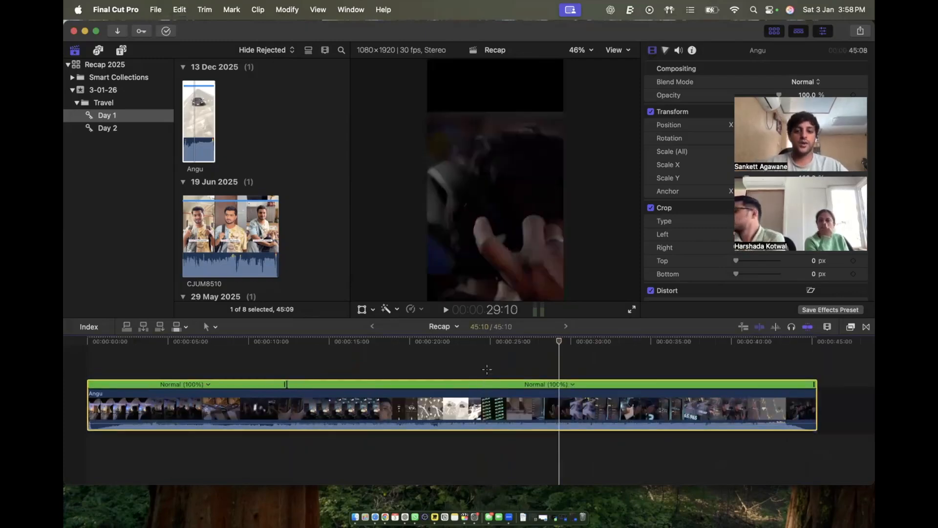
left_click(486, 370)
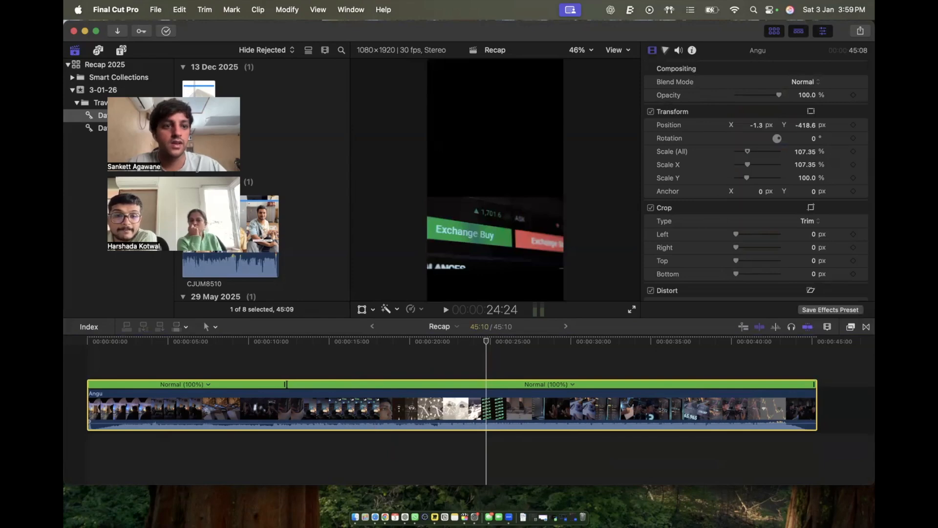
Examine the source Angu clip's metadata, including frame size, frame rate, duration, codecs and audio details.
left_click(201, 132)
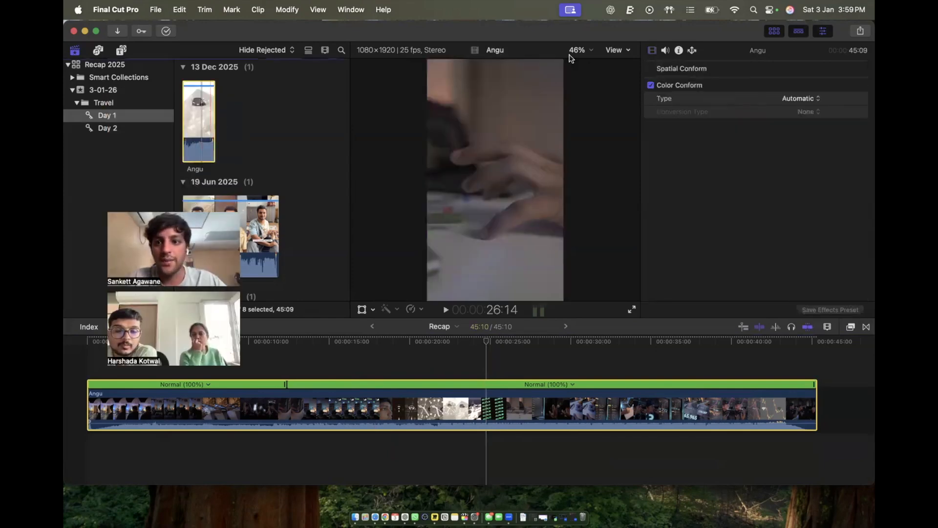
left_click(678, 52)
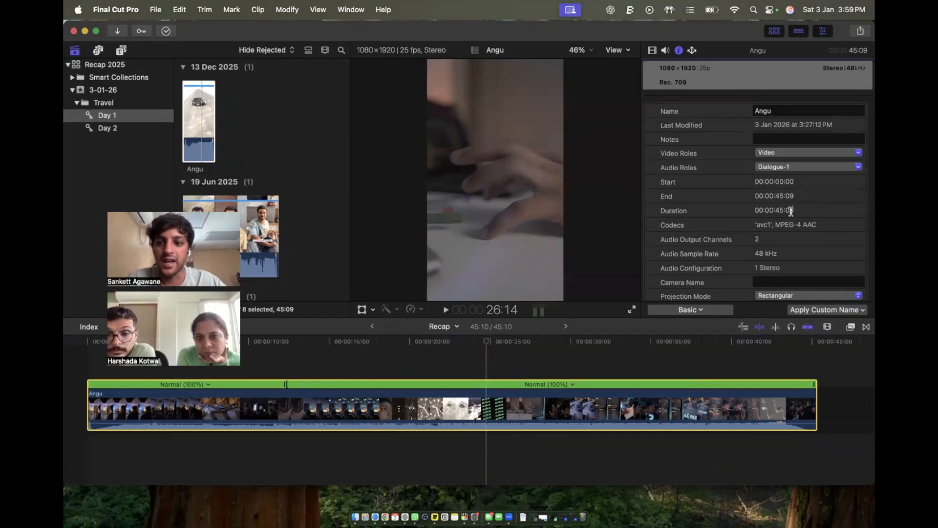
scroll(776, 212, "down", 5)
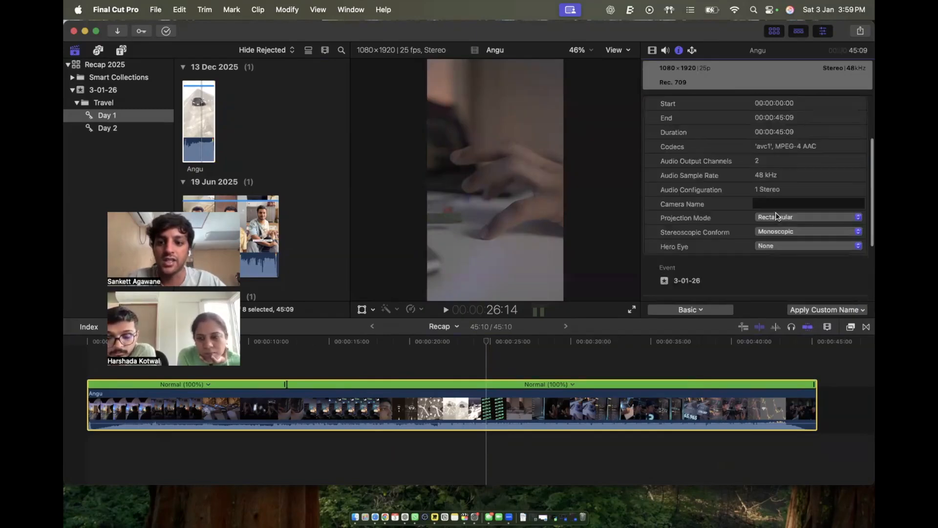
scroll(767, 186, "up", 6)
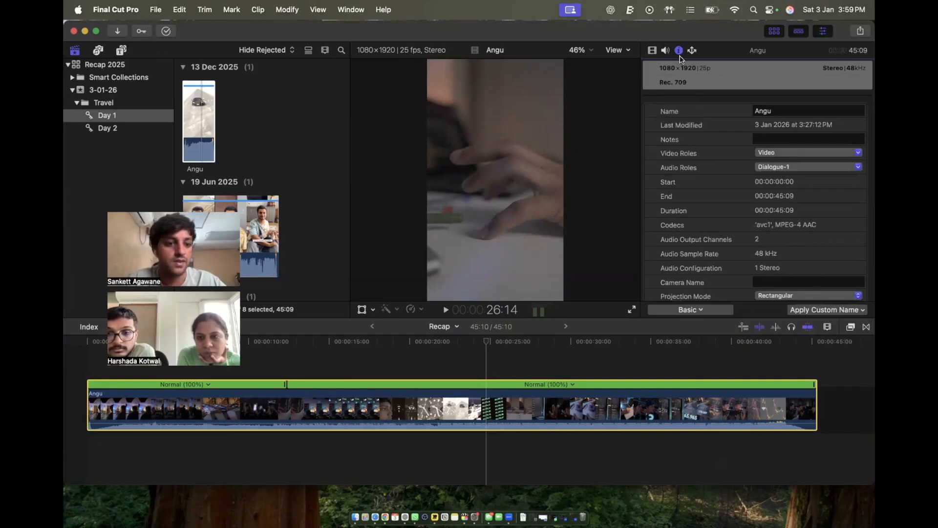
Compare the video properties of the Angu clip in the timeline with those of the source clip in the browser.
left_click(653, 51)
left_click(539, 411)
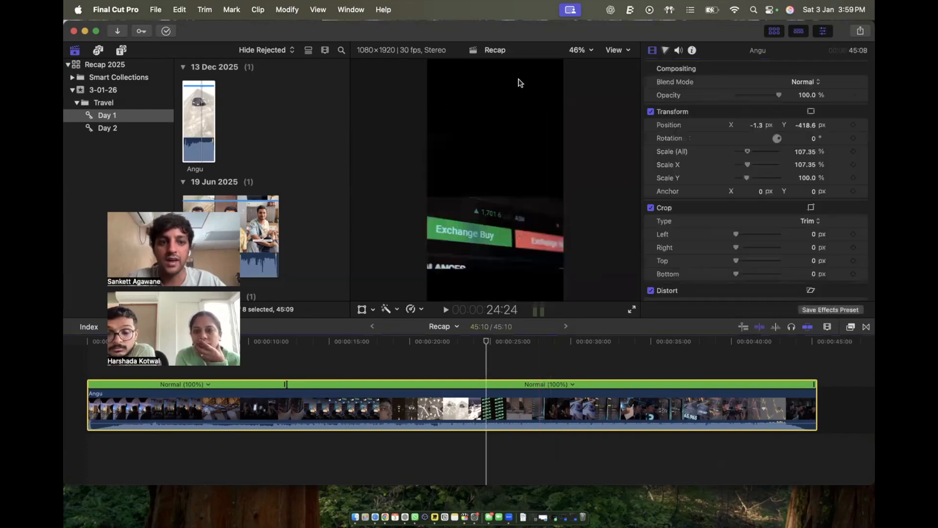
left_click(192, 128)
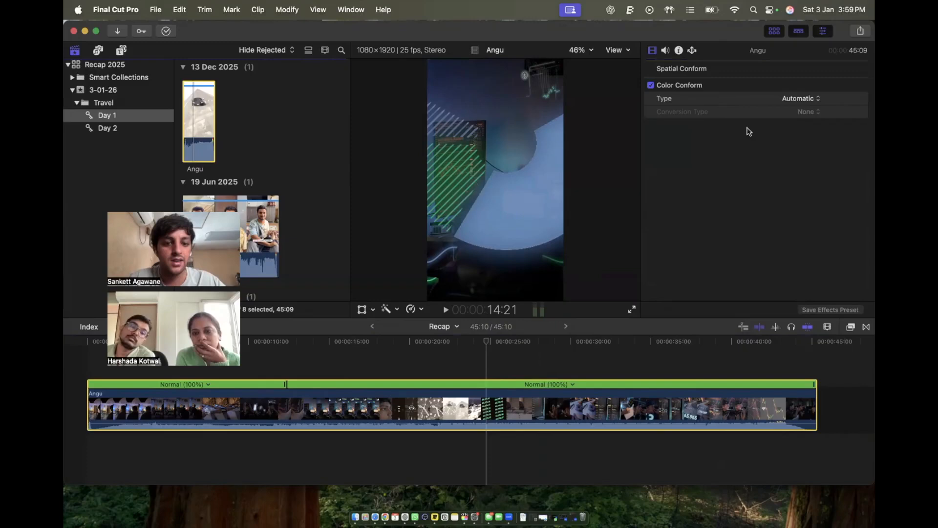
Delete the edited Angu clip from the Recap timeline and add a fresh copy from the Day 1 clips.
left_click(478, 401)
key("Delete")
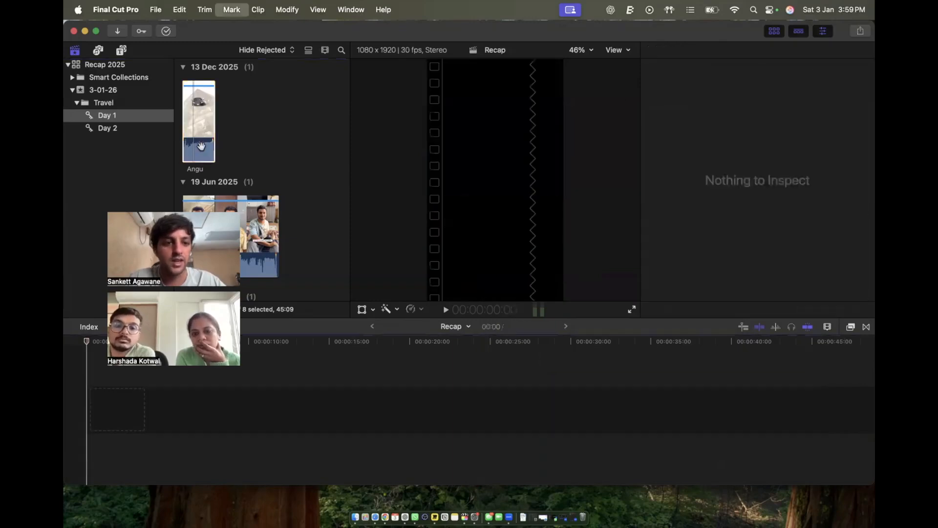
left_click(198, 132)
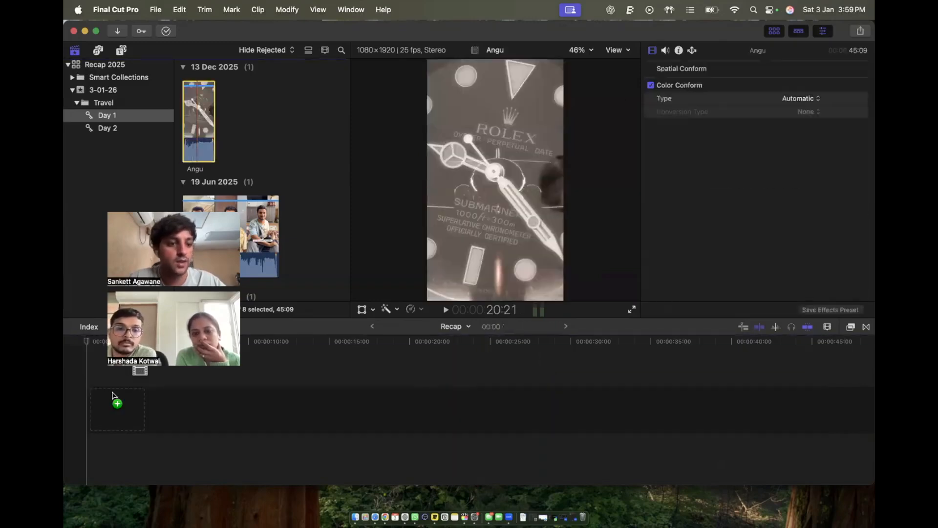
left_click_drag(112, 395, 114, 395)
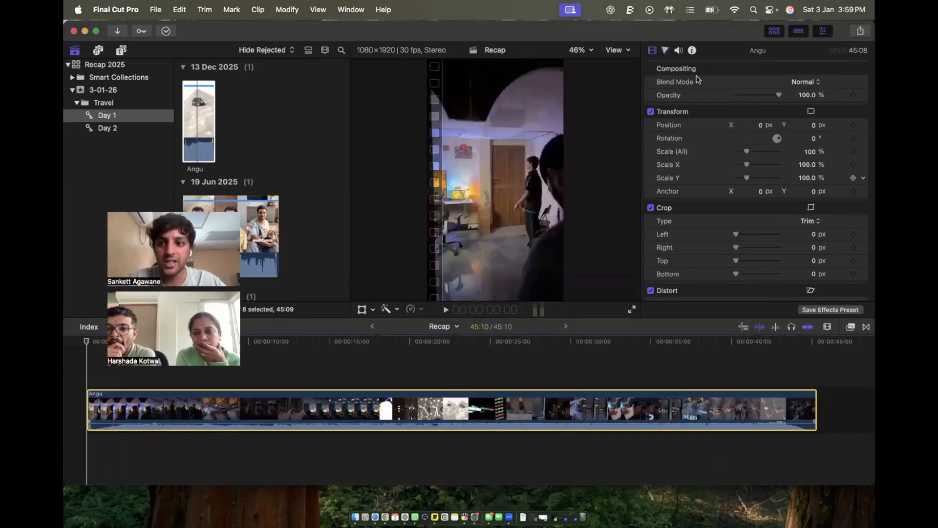
Review the timeline Angu clip's information and audio settings, including the channel configuration options for Dialogue-1.
mouse_move(729, 124)
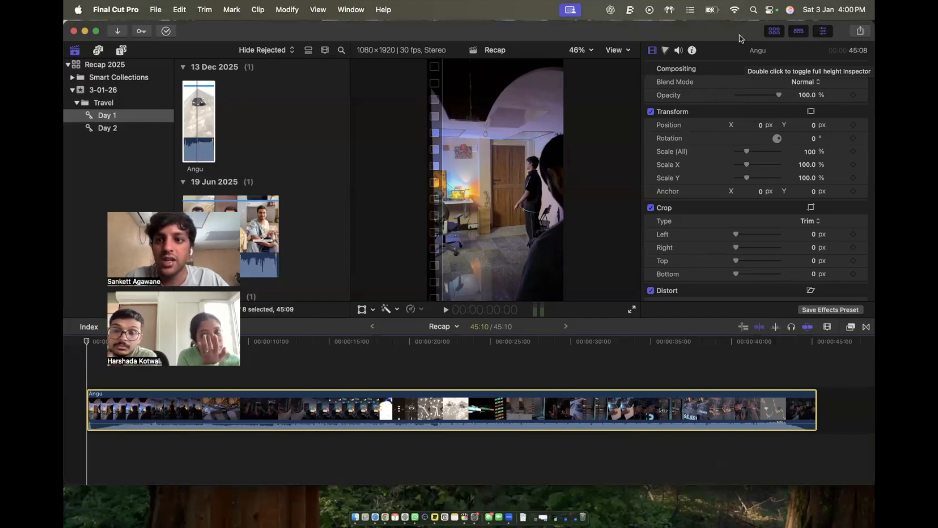
left_click(693, 51)
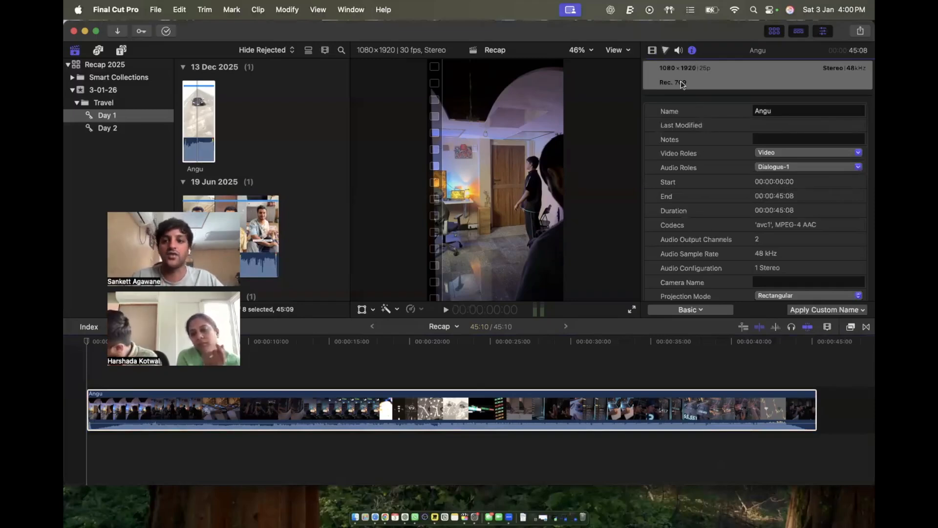
left_click(678, 51)
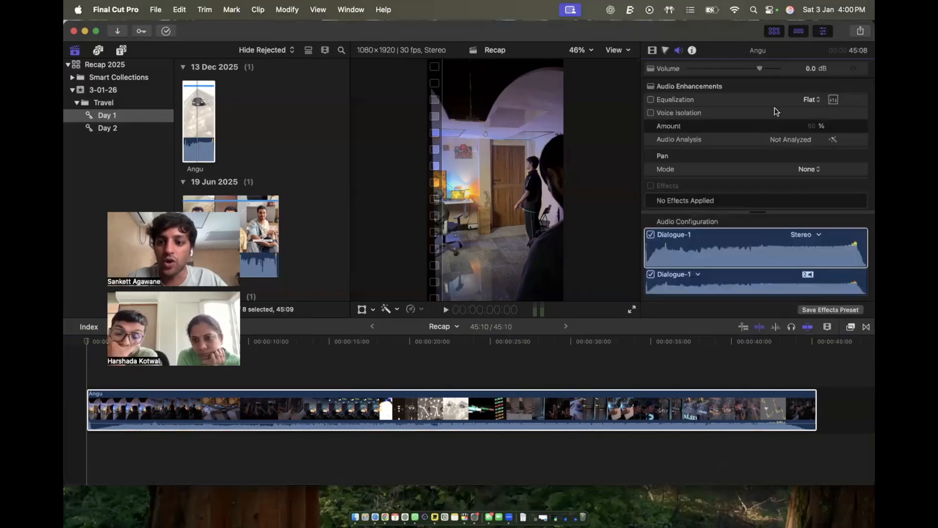
left_click(821, 236)
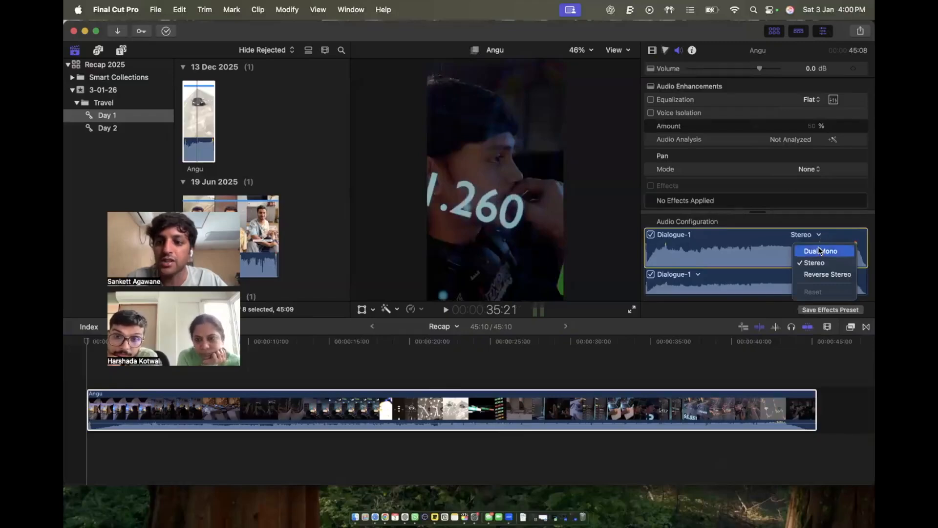
left_click(806, 223)
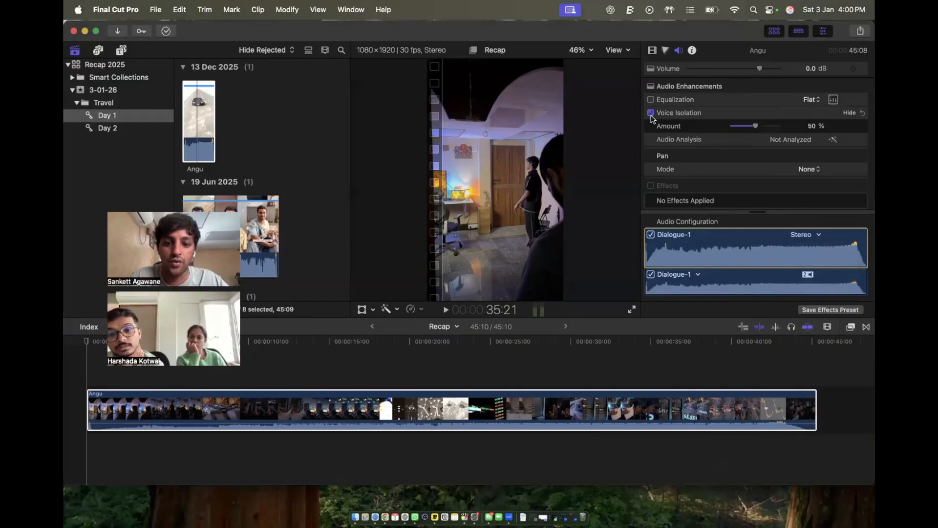
Toggle Voice Isolation at 50% on and off for the Angu clip to compare the waveforms, leaving it off.
left_click(484, 397)
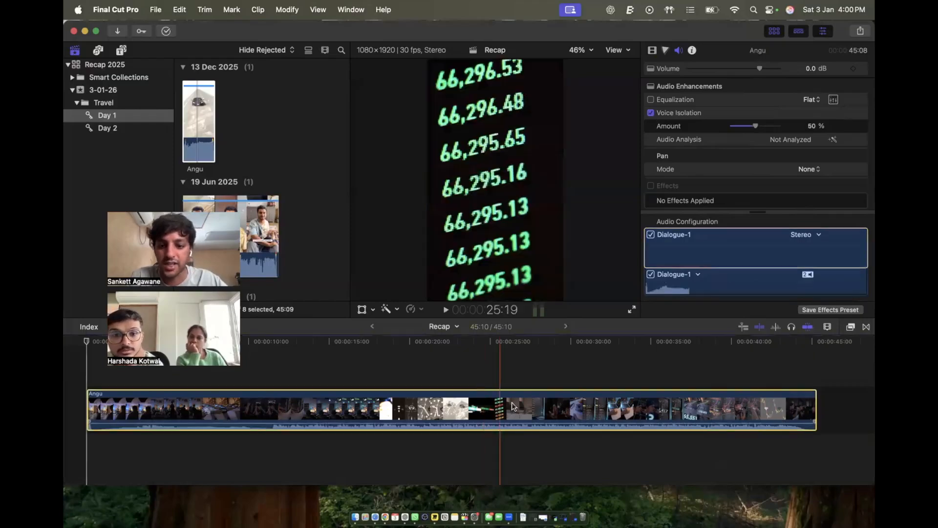
left_click(650, 114)
left_click(651, 113)
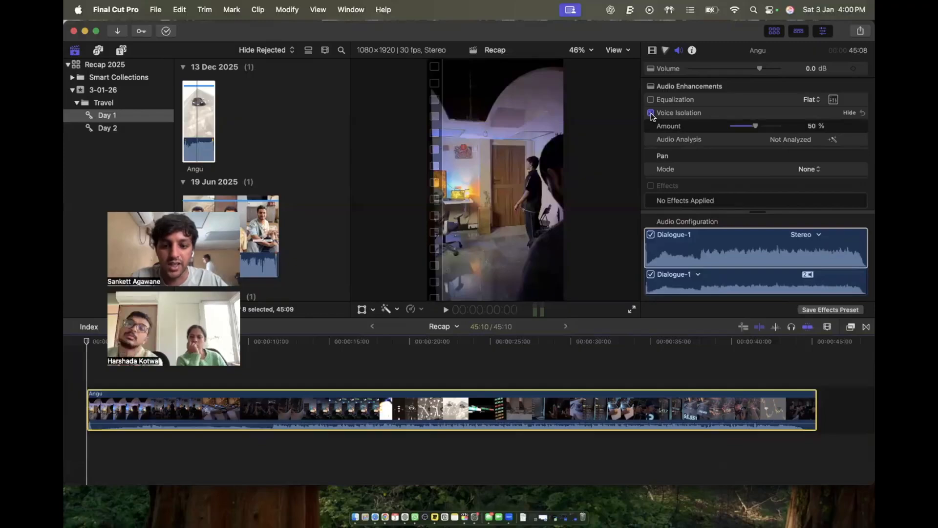
left_click(651, 114)
left_click(650, 114)
left_click(650, 113)
left_click(650, 114)
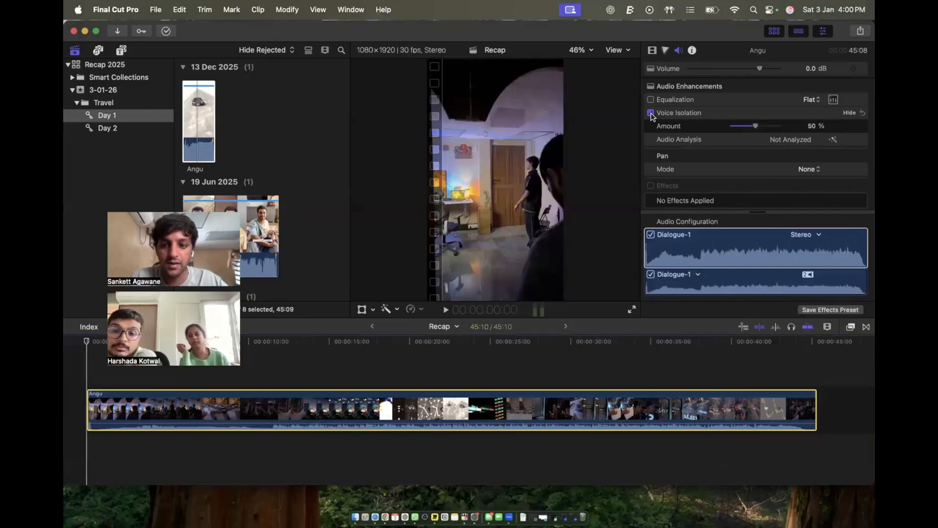
left_click(651, 113)
left_click(651, 113)
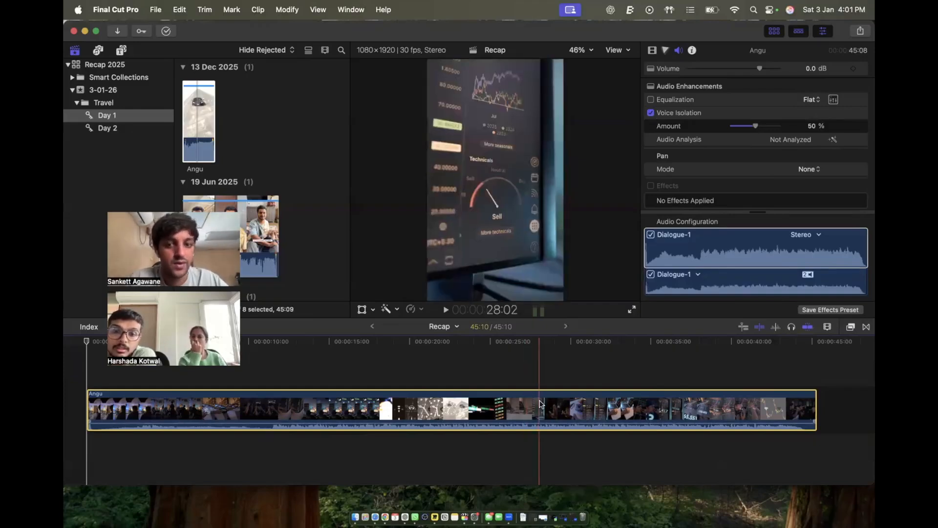
left_click(651, 113)
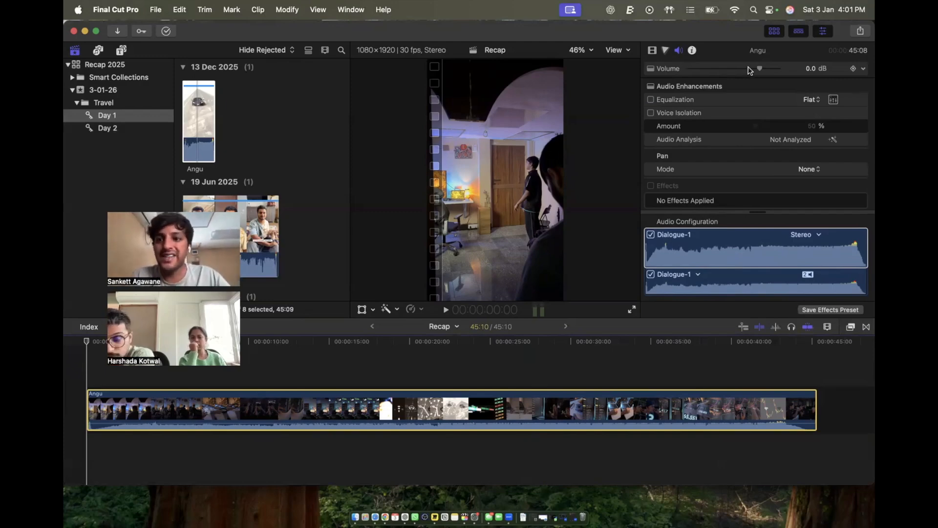
Raise the Angu clip's audio volume to 1.3 dB.
mouse_move(758, 69)
left_mouse_down()
mouse_move(779, 70)
mouse_move(695, 77)
mouse_move(779, 70)
mouse_move(761, 71)
left_mouse_up()
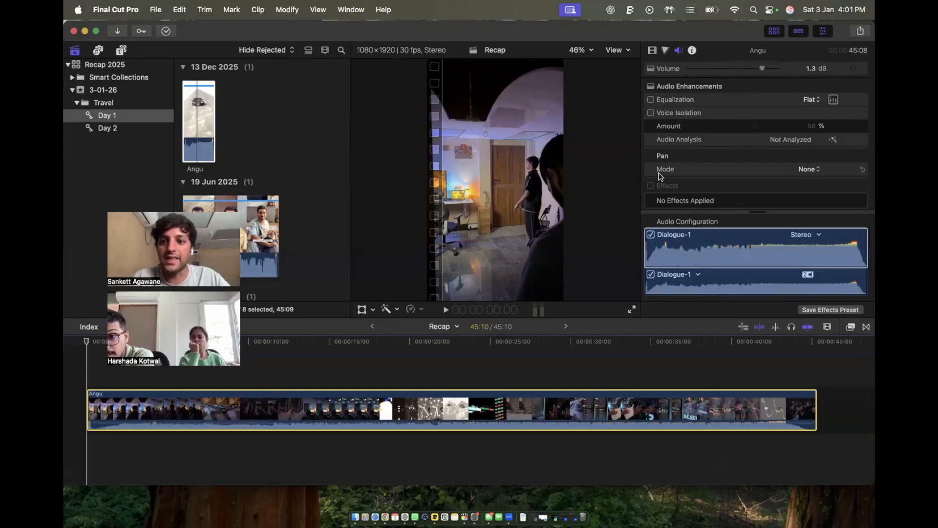
Try the Basic Surround pan mode on the Angu clip, nudging the surround panner, and set the mode back to None.
left_click(807, 169)
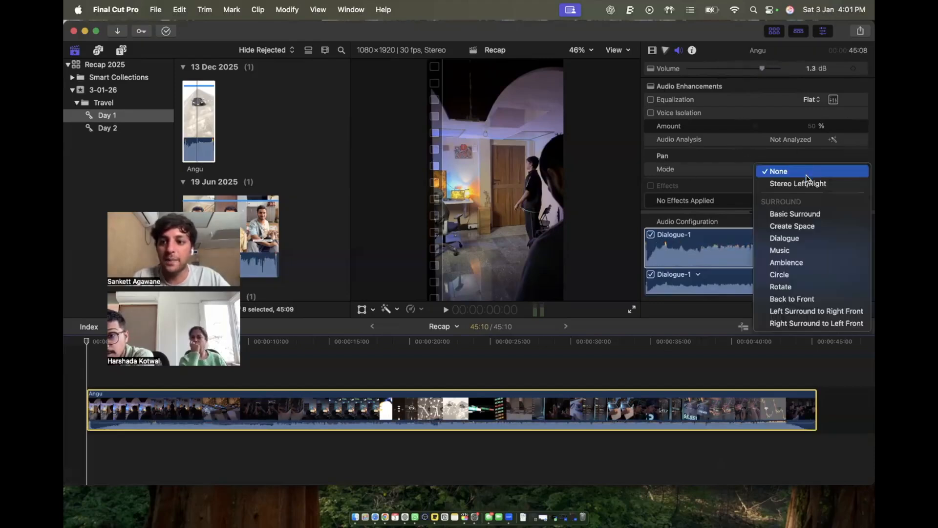
left_click(804, 213)
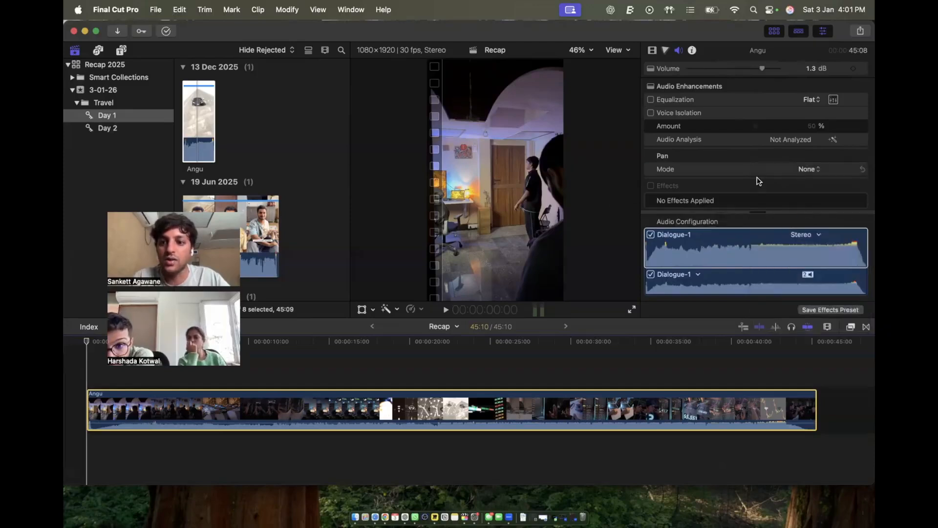
scroll(757, 177, "down", 5)
scroll(759, 181, "down", 1)
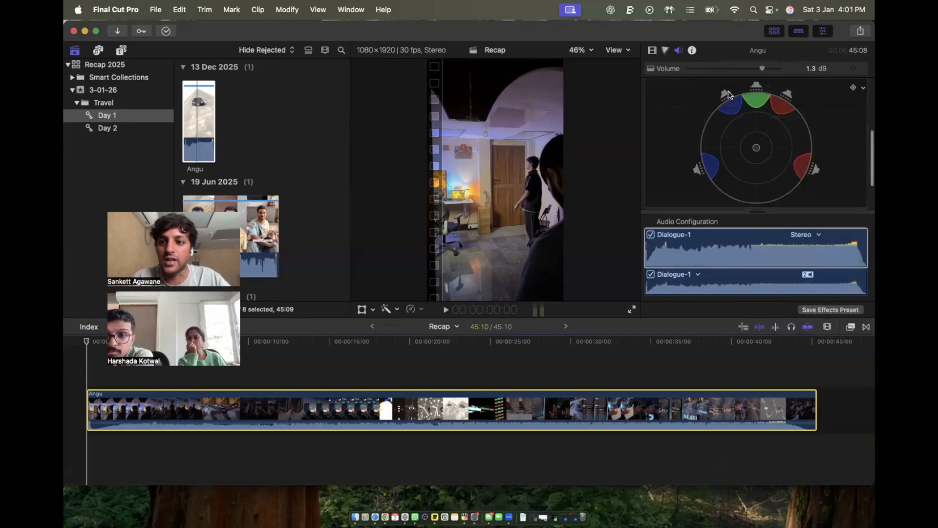
mouse_move(756, 147)
left_mouse_down()
mouse_move(784, 134)
mouse_move(762, 115)
mouse_move(711, 141)
mouse_move(748, 105)
mouse_move(775, 105)
mouse_move(784, 117)
mouse_move(770, 165)
mouse_move(732, 151)
mouse_move(722, 156)
mouse_move(760, 157)
mouse_move(755, 147)
left_mouse_up()
scroll(754, 147, "up", 3)
scroll(750, 122, "up", 2)
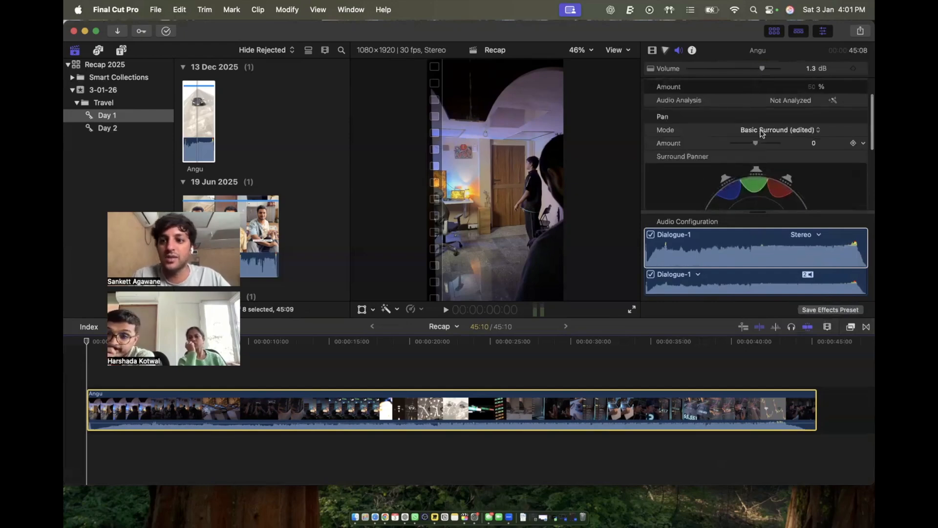
left_click(760, 130)
left_click(760, 132)
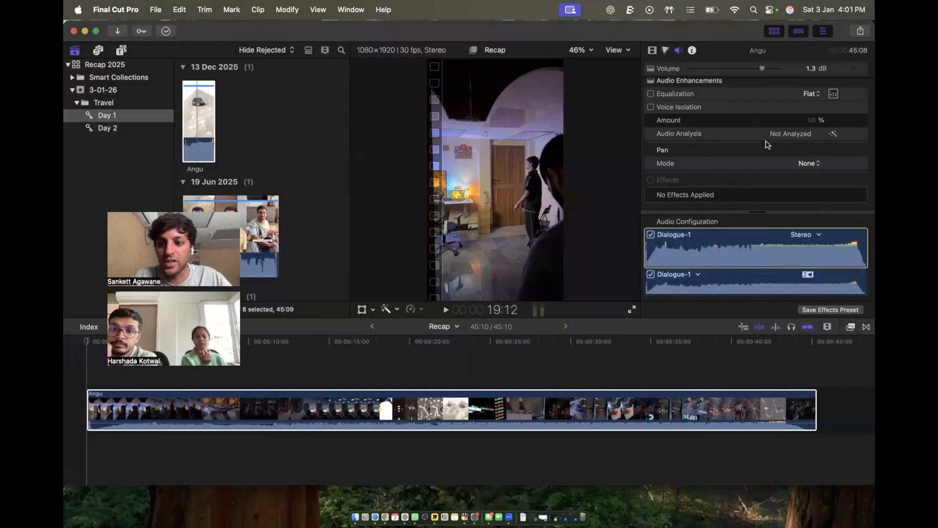
Expand the inspector to full height and review the Angu clip's color correction, video and blend mode options, keeping the blend mode Normal.
double_click(756, 57)
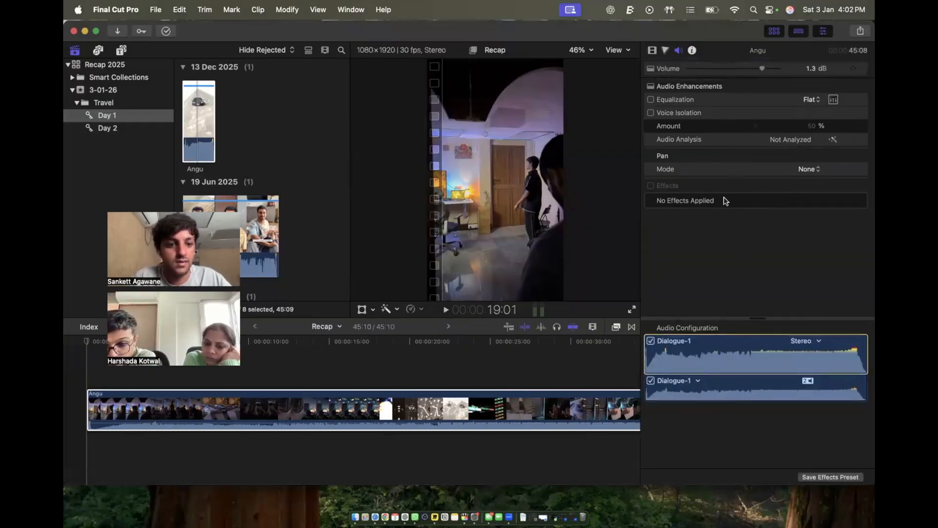
left_click(665, 53)
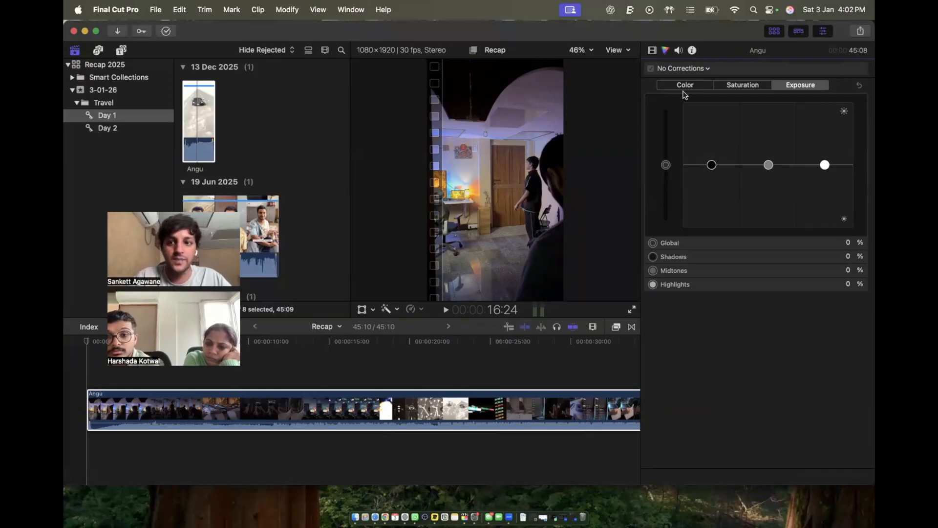
left_click(653, 54)
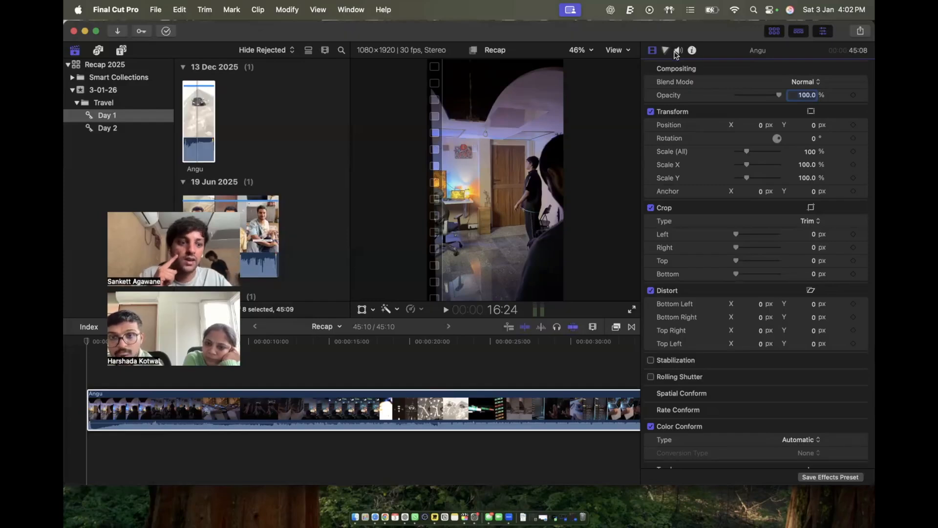
left_click(801, 81)
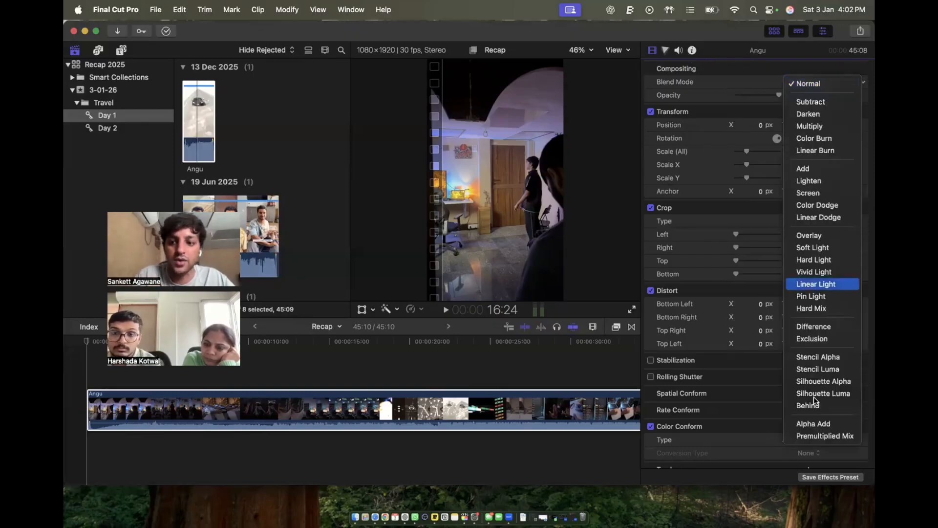
left_click(709, 80)
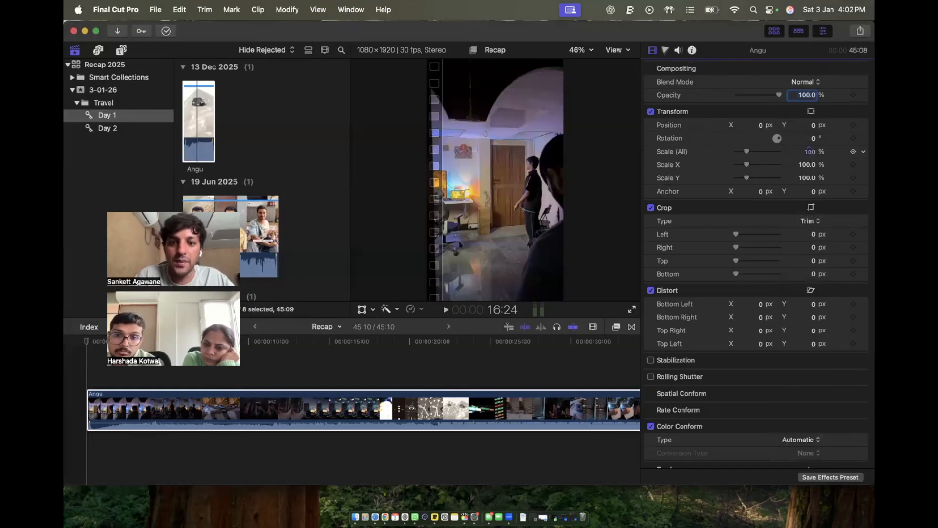
Transform the Angu clip to 67% scale, Y position -121 px and 126° rotation, and turn it upright with the on-screen rotation handle.
left_click_drag(810, 151, 813, 128)
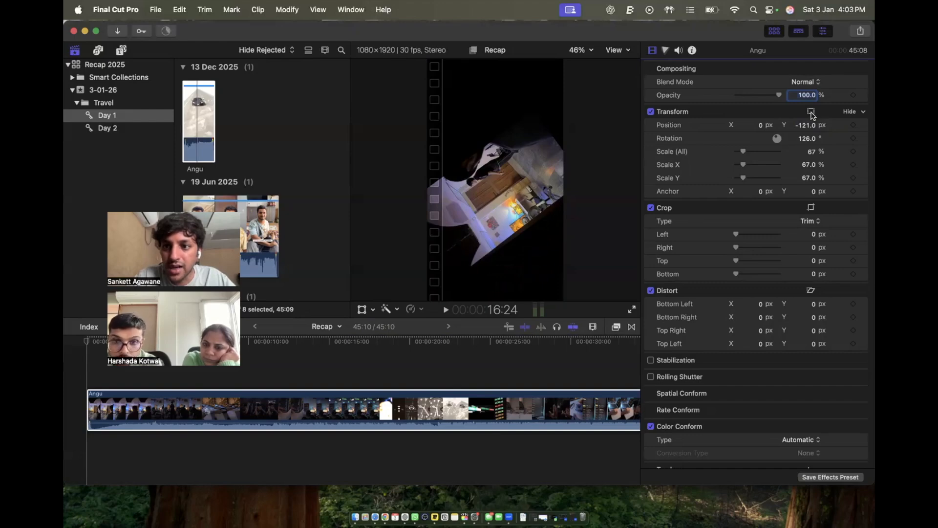
left_click(811, 112)
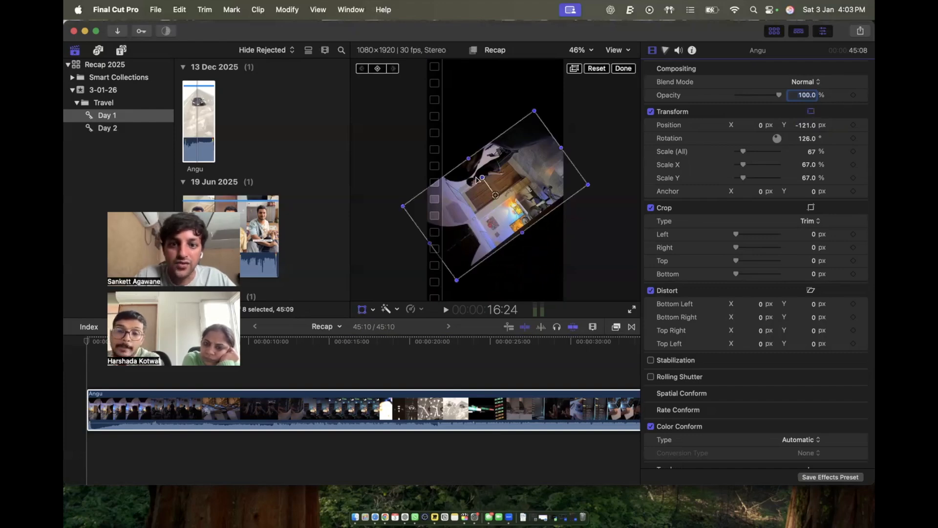
left_click_drag(482, 178, 517, 195)
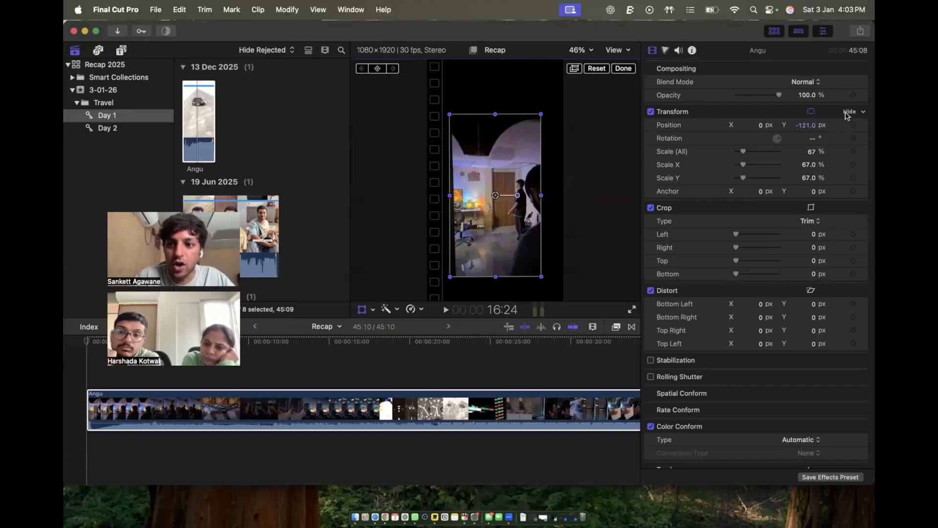
Collapse and expand the Transform settings, and reset all Transform parameters of the Angu clip.
left_click(849, 112)
left_click(849, 112)
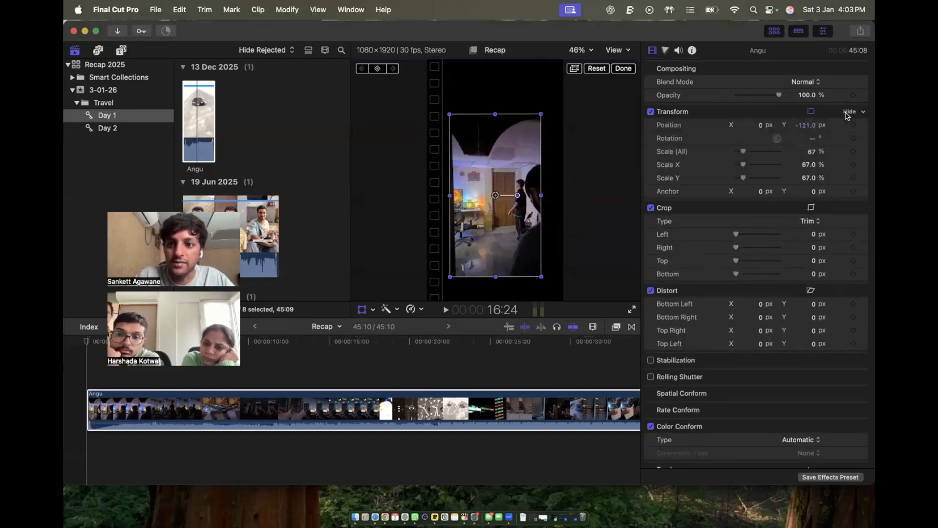
left_click(848, 113)
left_click(848, 113)
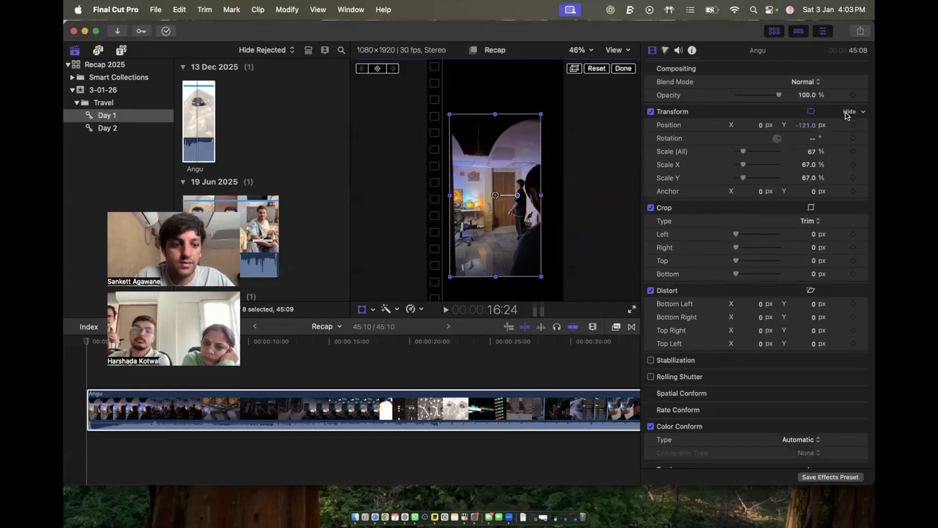
left_click(848, 113)
left_click(848, 112)
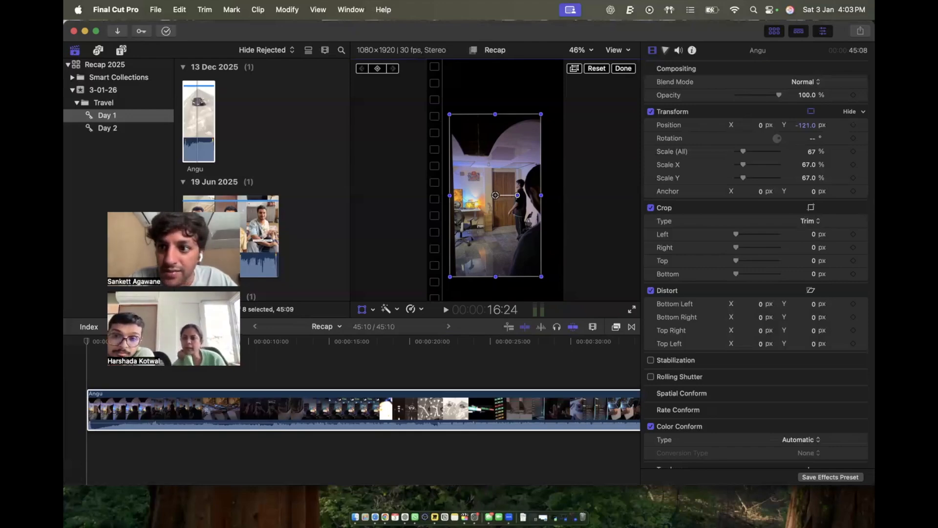
left_click(863, 112)
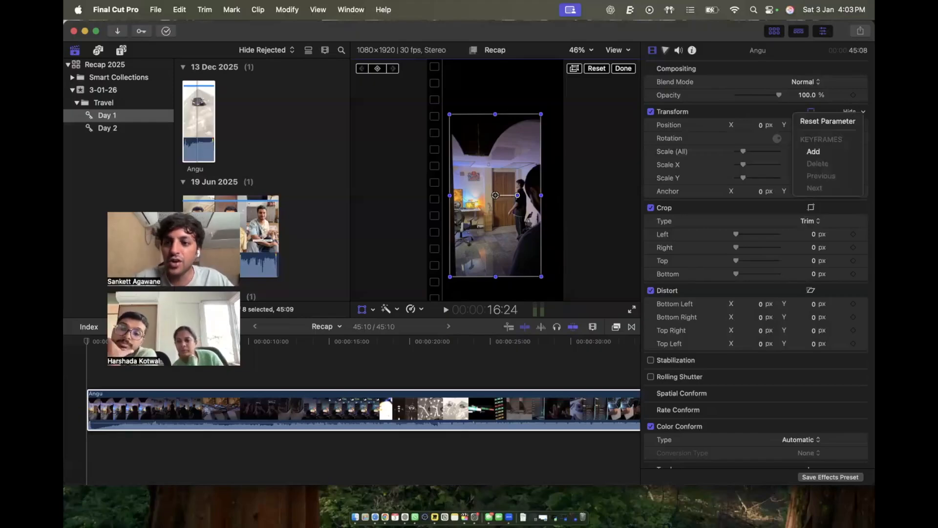
left_click(852, 123)
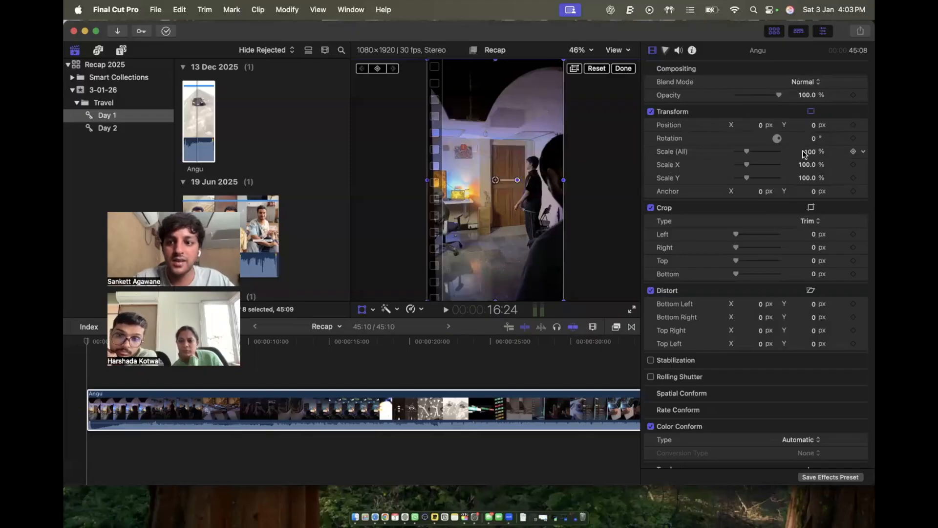
Scale the Angu clip to 72% and switch Transform off and on to compare it with the original framing.
left_click_drag(808, 153, 807, 154)
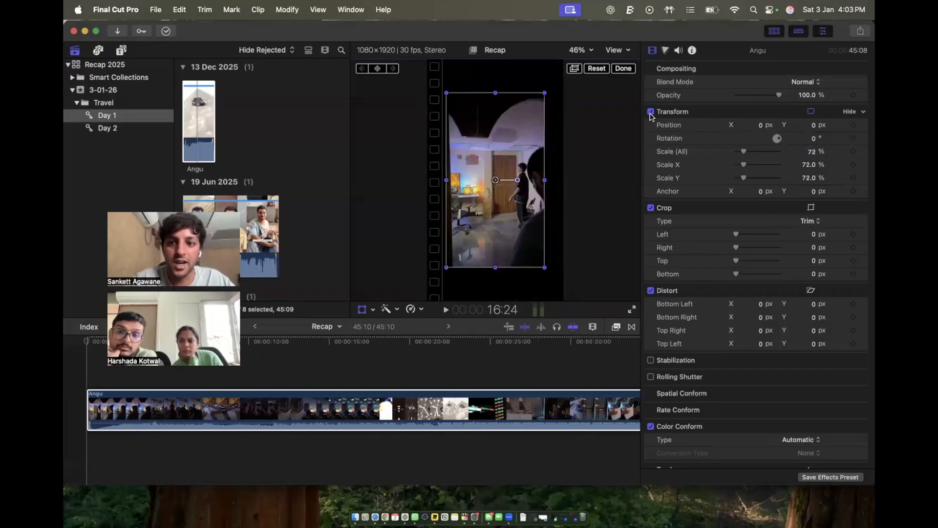
left_click(651, 112)
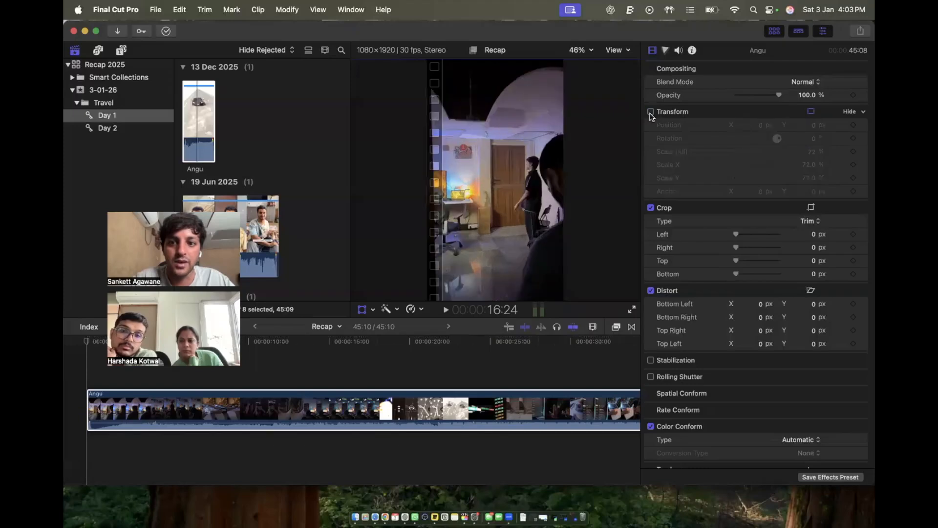
left_click(650, 111)
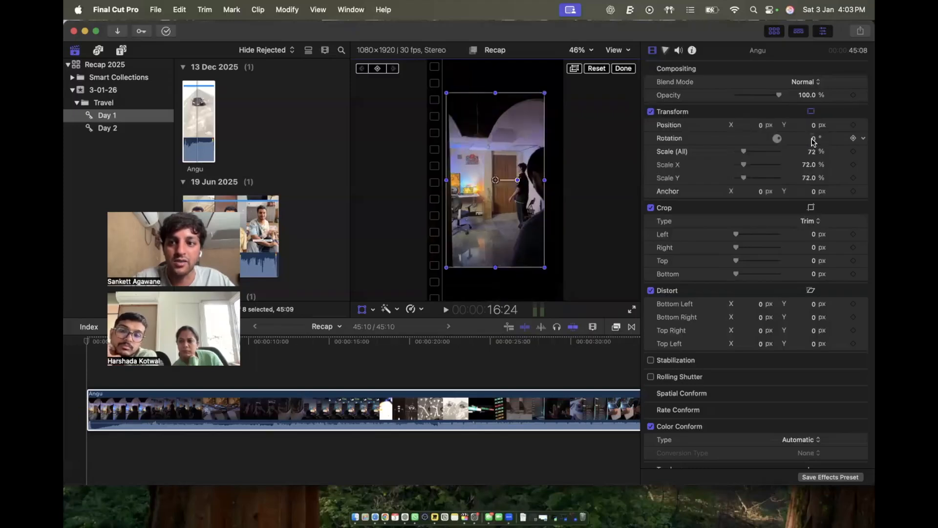
Rotate the Angu clip to 130°, compare it with Transform switched off, and reset the Transform parameters.
left_click_drag(813, 142, 652, 113)
left_click(651, 112)
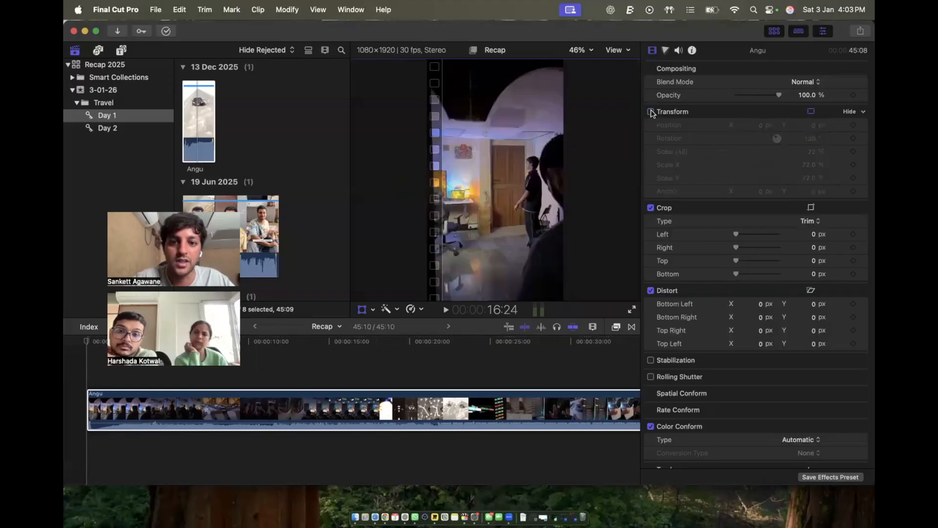
left_click(651, 112)
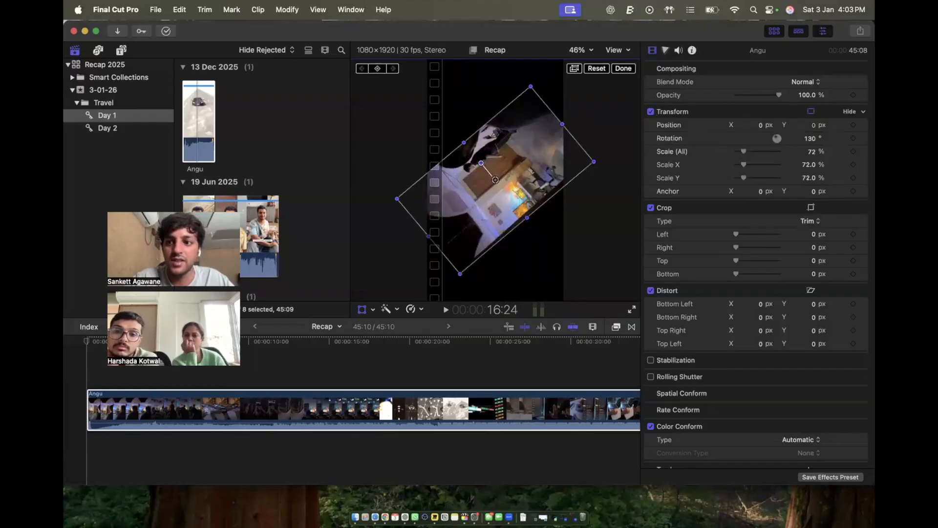
left_click(863, 111)
left_click(828, 117)
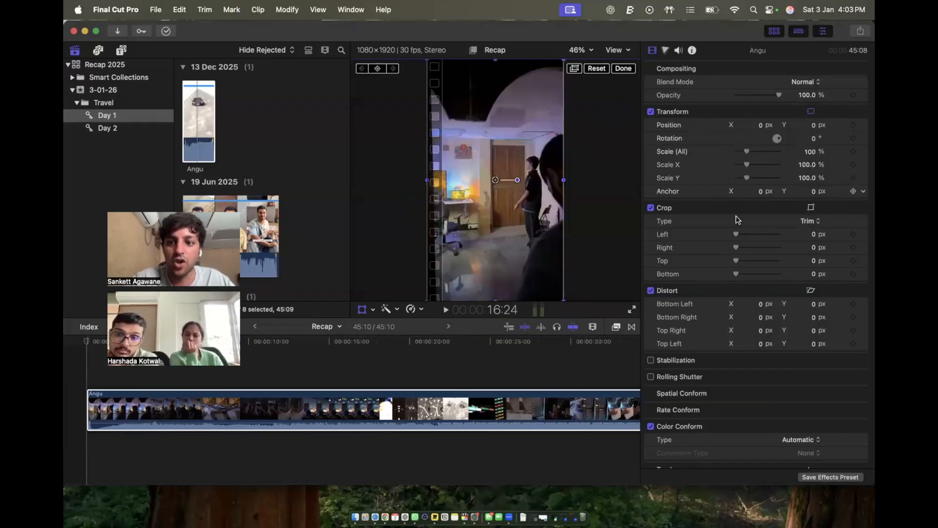
Trim the right half and a narrow left strip of the Angu clip with the on-screen crop controls, and reset the crop.
mouse_move(735, 273)
left_mouse_down()
mouse_move(764, 260)
mouse_move(725, 250)
mouse_move(731, 264)
mouse_move(719, 273)
left_mouse_up()
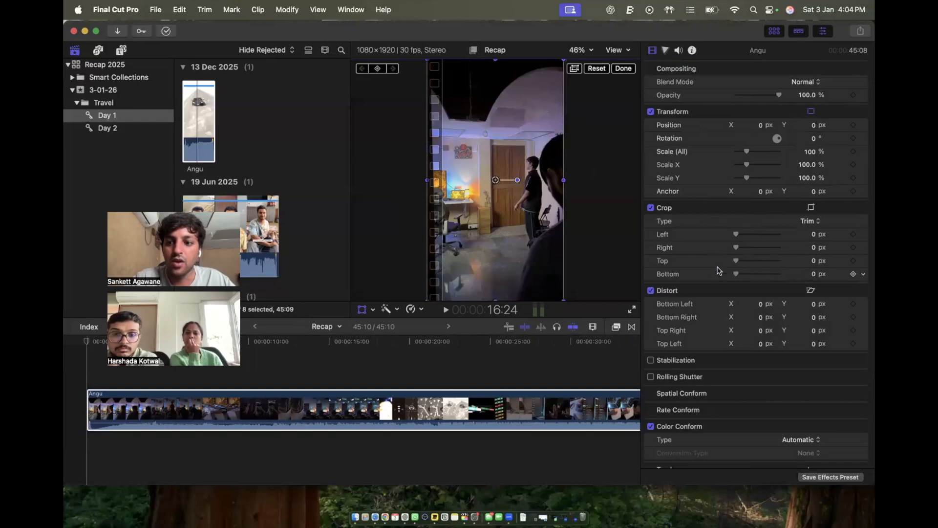
left_click(811, 207)
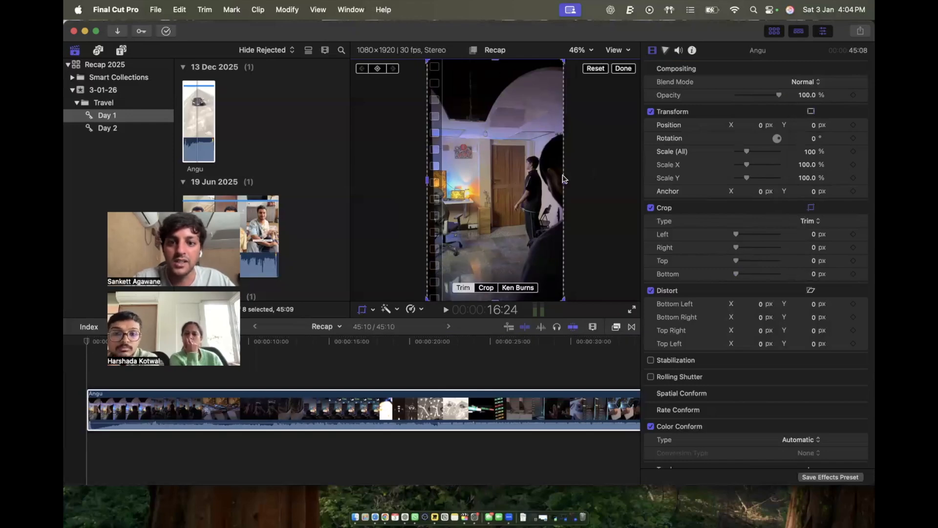
left_click_drag(564, 179, 495, 188)
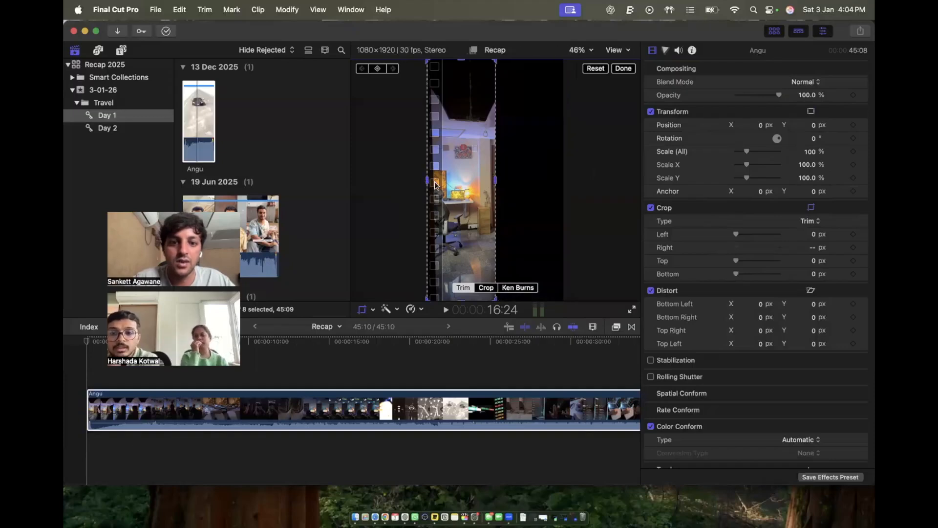
left_click_drag(427, 188, 438, 187)
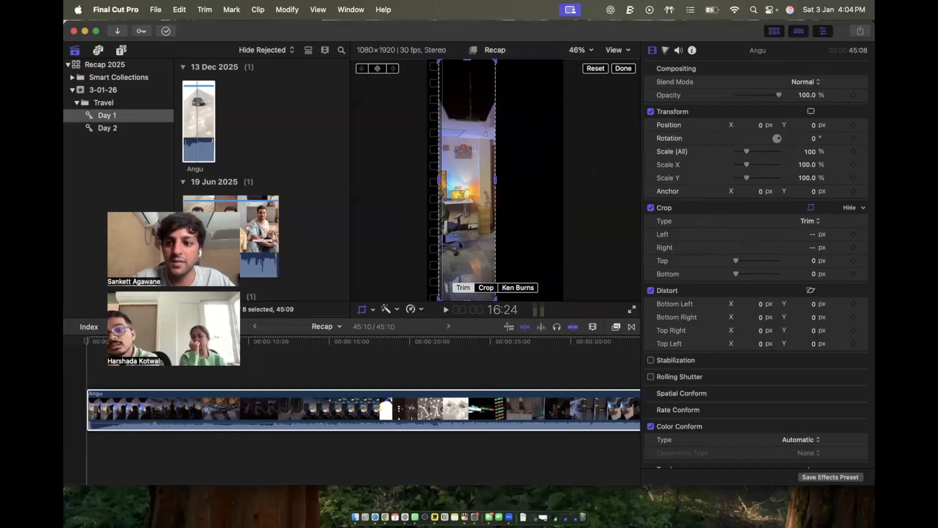
left_click(863, 208)
left_click(826, 215)
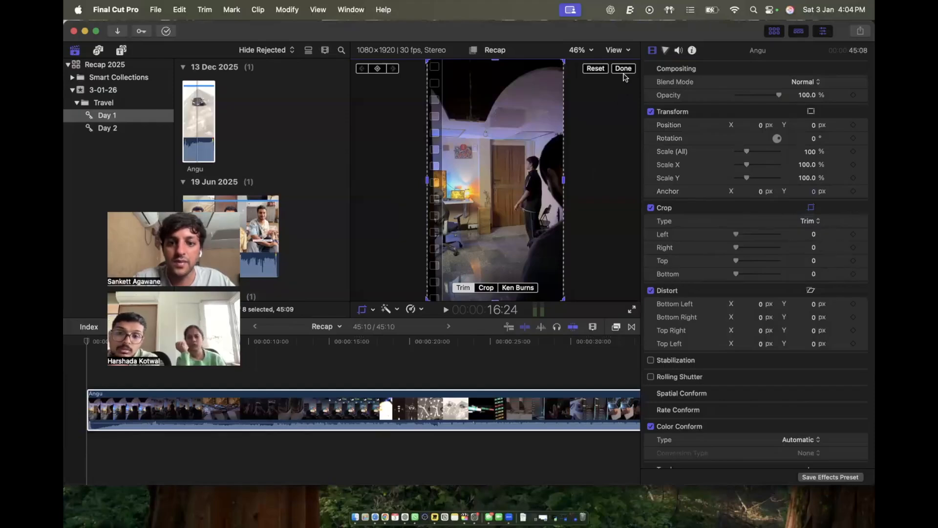
left_click(623, 69)
Distort the Angu clip's top right corner to X -539.1, Y -286.1 px and its bottom right corner to X -232.6, Y 357.3 px.
left_click(811, 290)
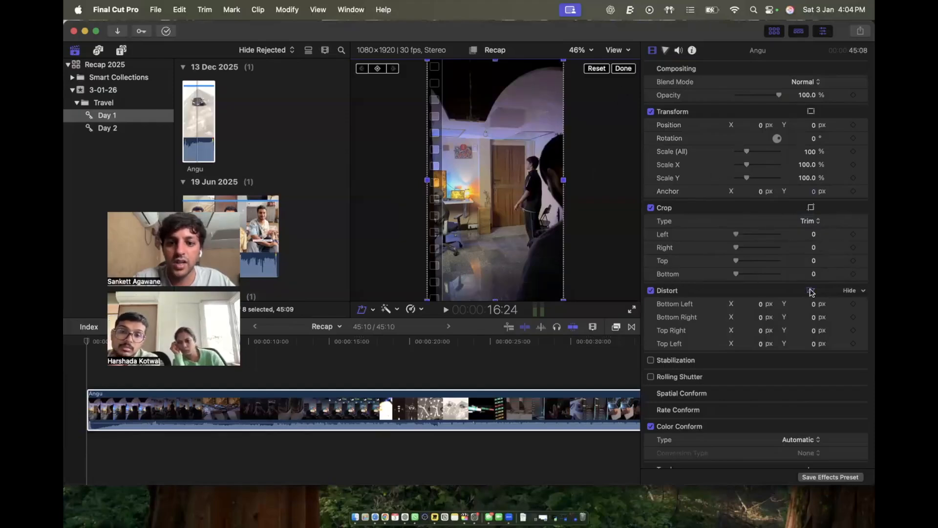
left_click_drag(564, 60, 541, 135)
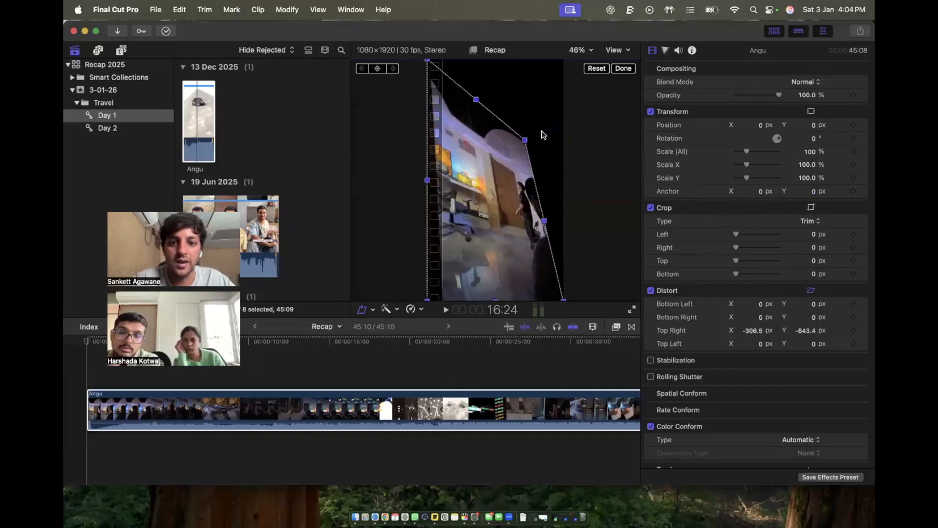
left_click_drag(544, 221, 514, 175)
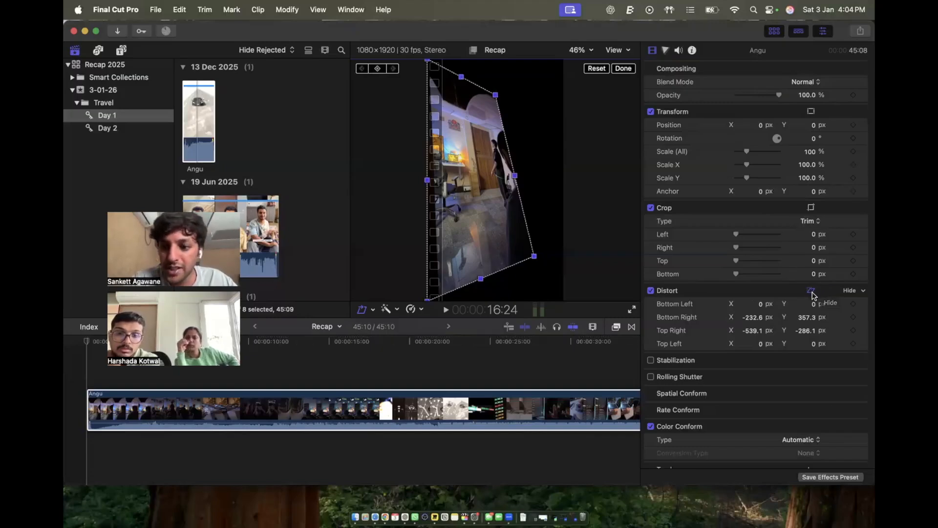
Trim about 125.3 px off the top of the distorted Angu clip with the on-screen crop controls.
left_click(811, 208)
left_click(811, 112)
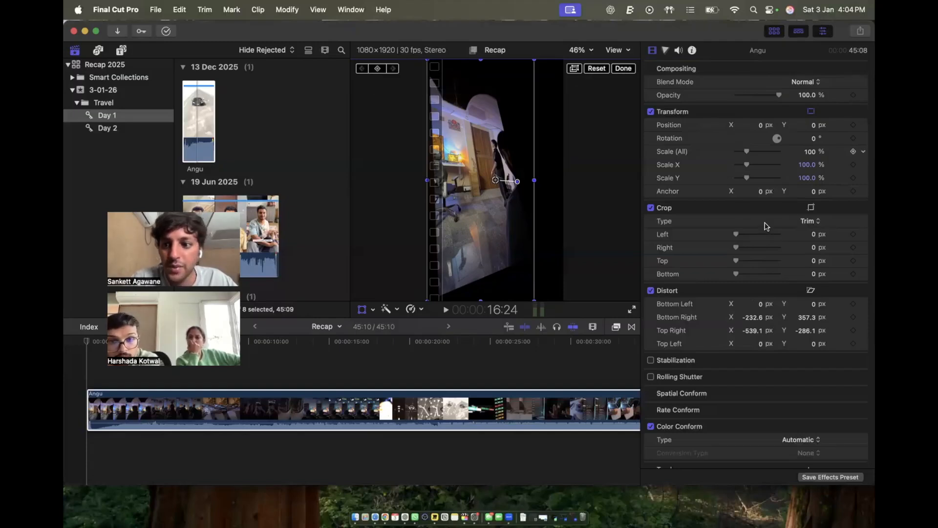
left_click(811, 207)
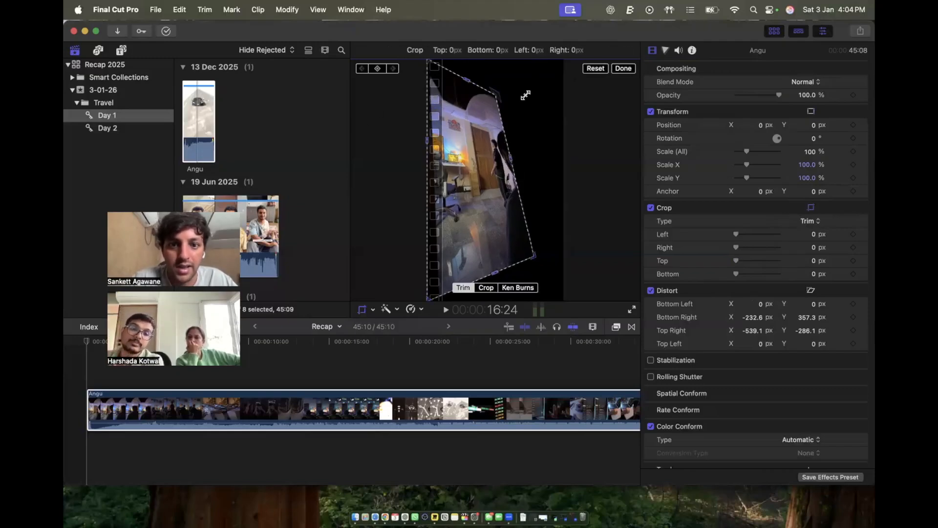
left_click_drag(525, 95, 522, 109)
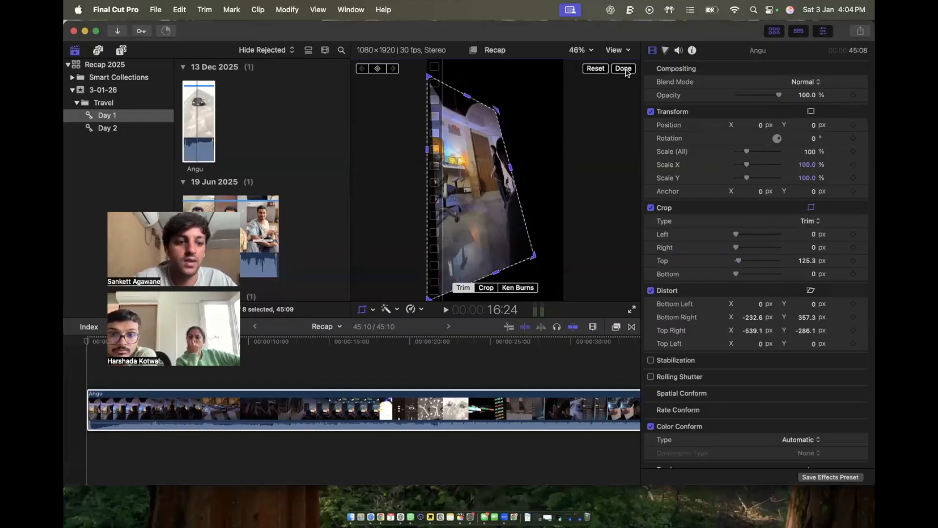
Preview part of the distorted Angu clip, finish its on-screen crop, and park the playhead at 12:18.
left_click(275, 342)
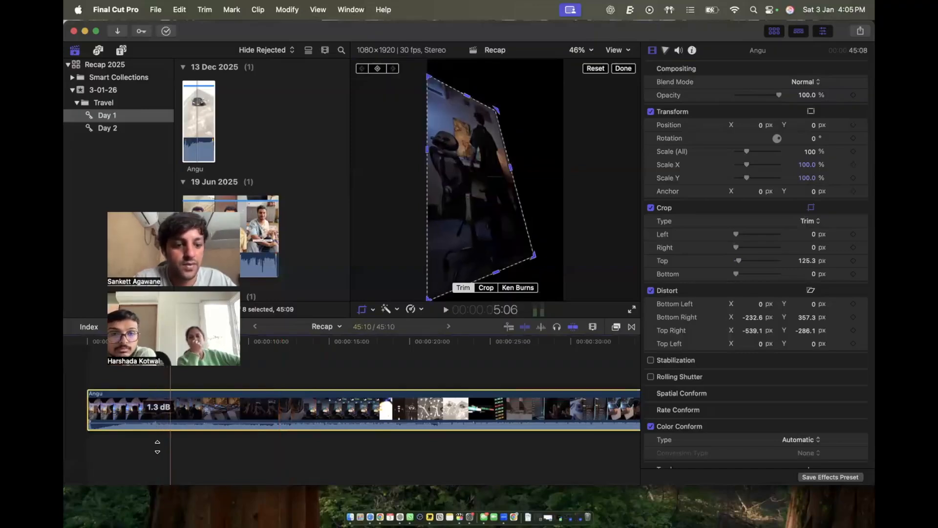
key("space")
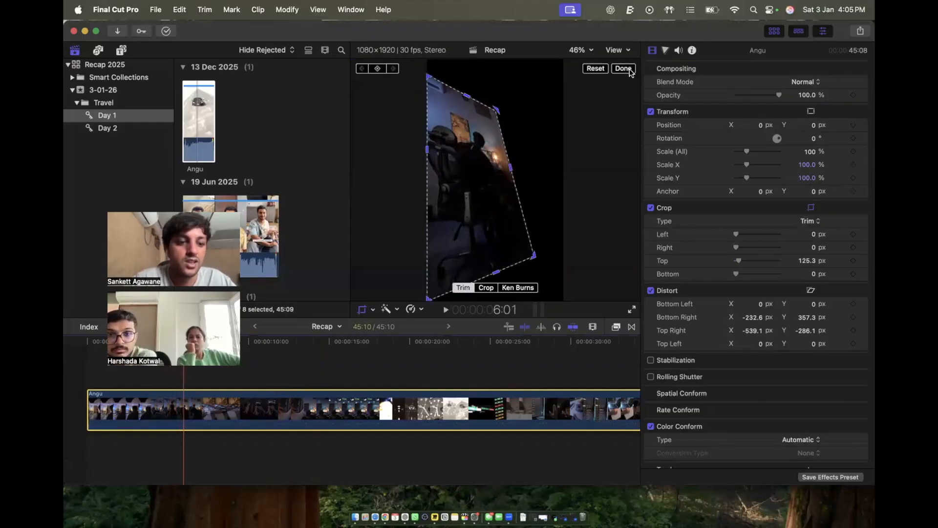
left_click(616, 68)
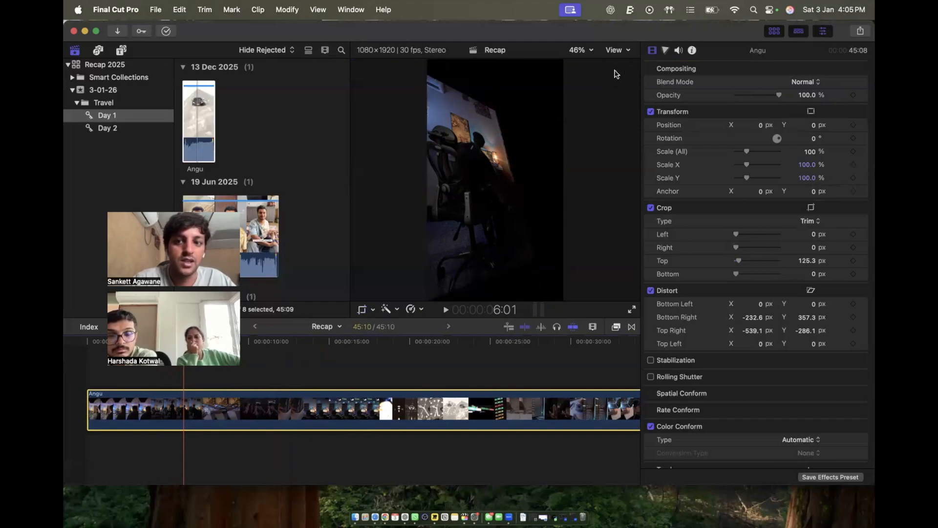
left_click(289, 348)
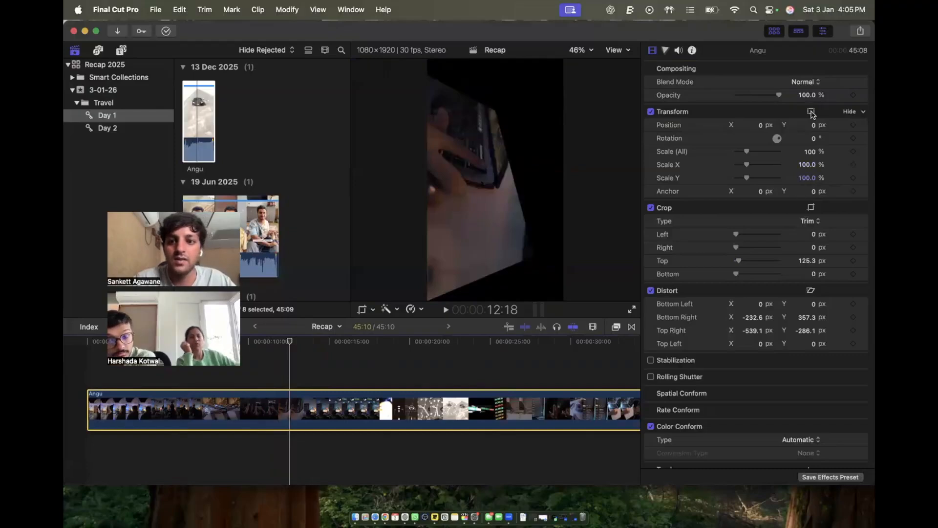
Reset the Angu clip's Distort, Crop and Transform parameters and close the on-screen transform controls.
key("shift+t")
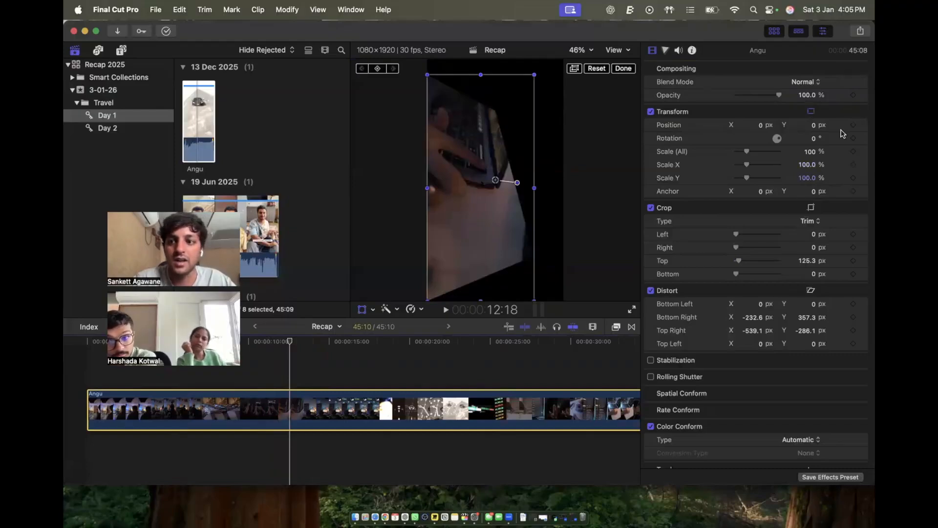
left_click(862, 290)
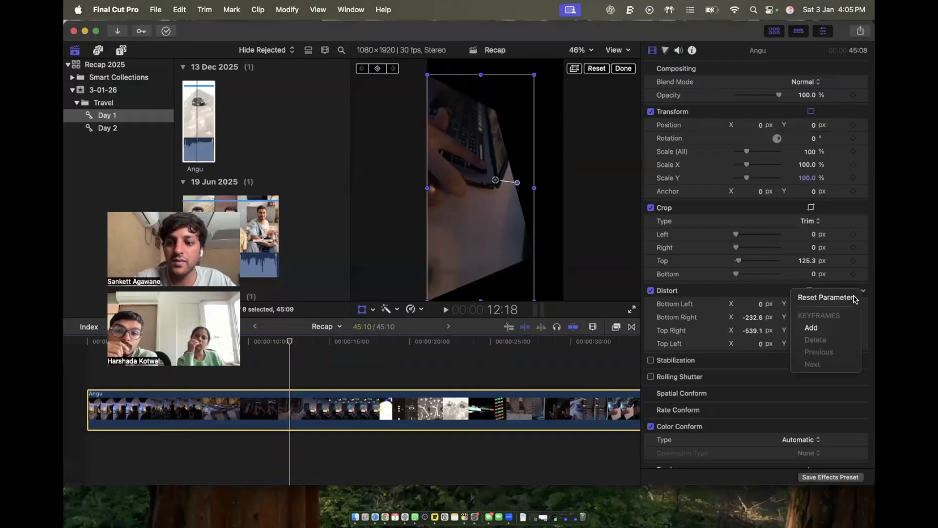
left_click(853, 296)
left_click(863, 208)
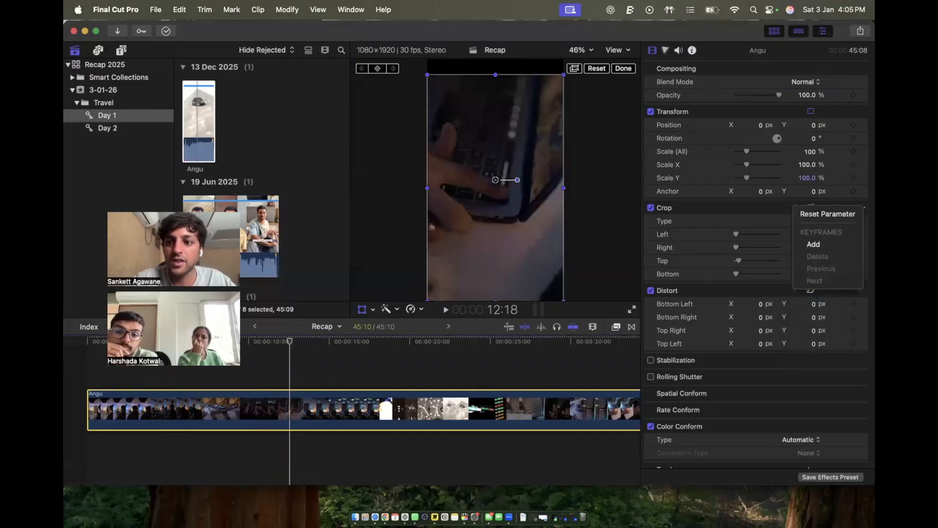
left_click(853, 214)
left_click(862, 111)
left_click(857, 117)
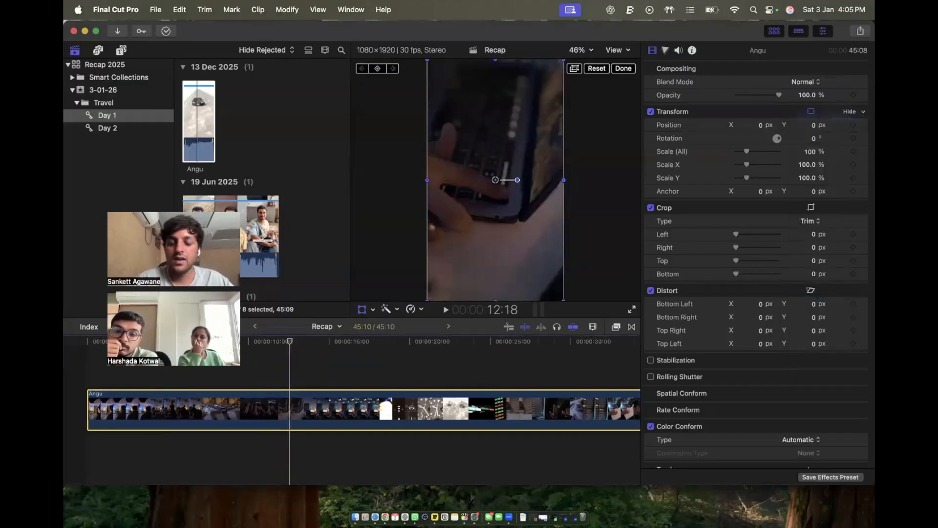
left_click(624, 69)
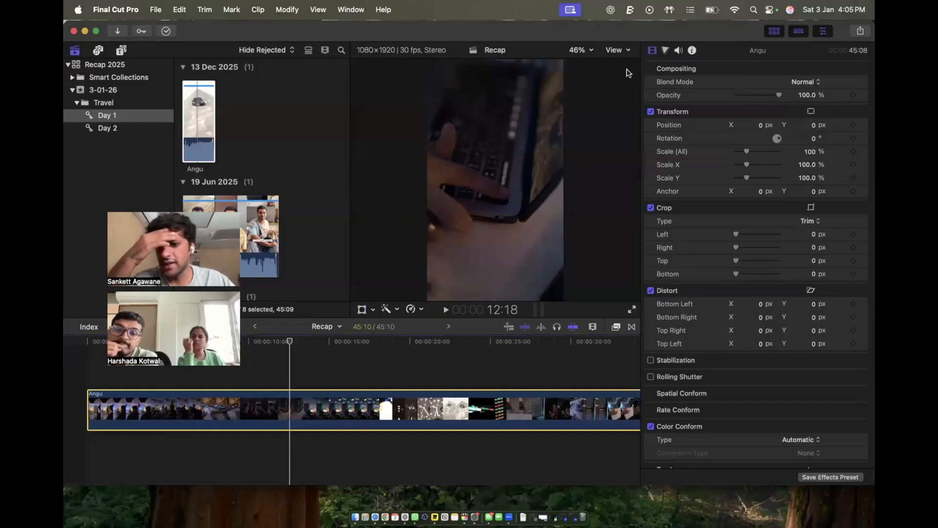
Turn on Stabilization for the Angu clip, expand its settings, and turn it off again.
left_click(651, 361)
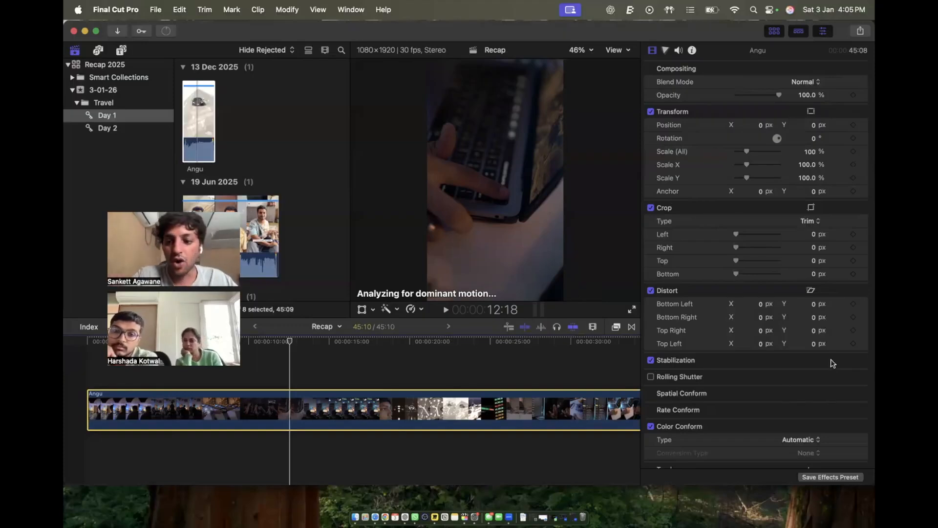
left_click(846, 360)
scroll(830, 352, "down", 3)
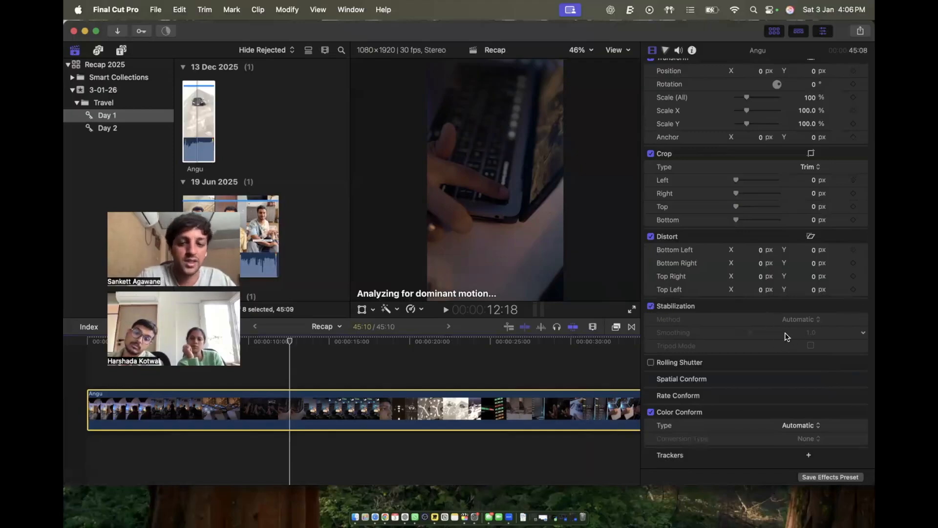
left_click(650, 306)
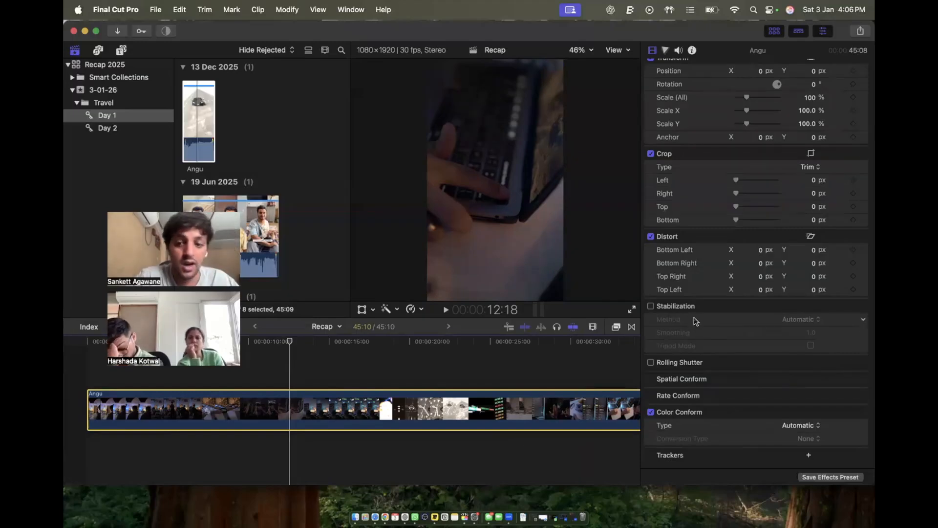
Collapse the inspector to half height so the timeline spans the full window width.
scroll(696, 320, "up", 3)
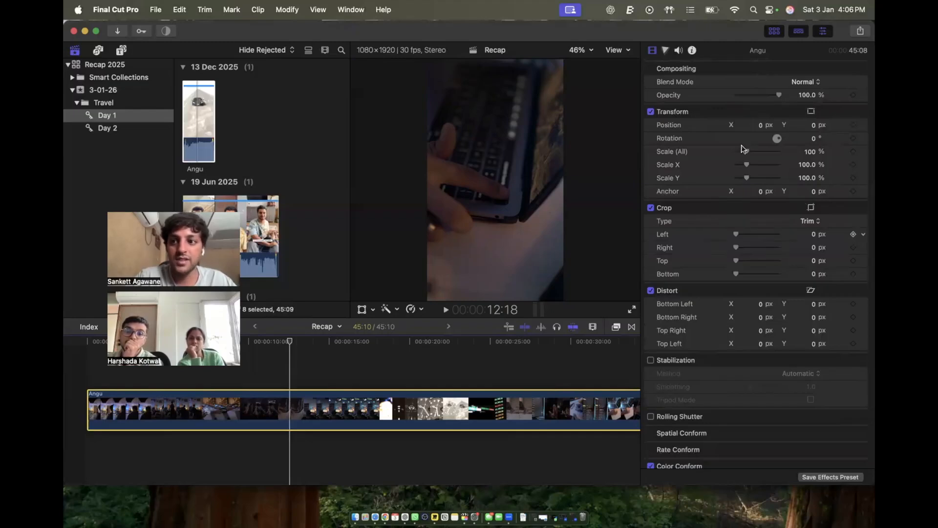
scroll(777, 220, "down", 1)
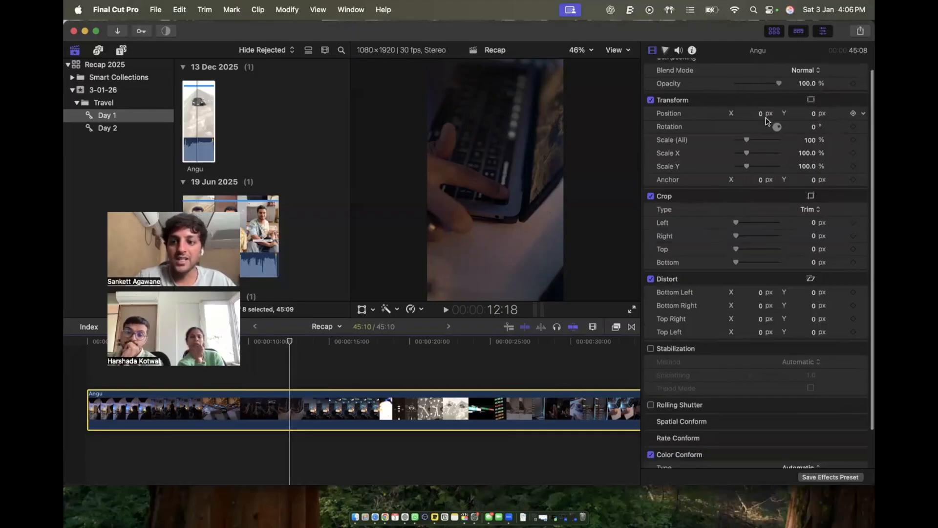
scroll(787, 317, "up", 1)
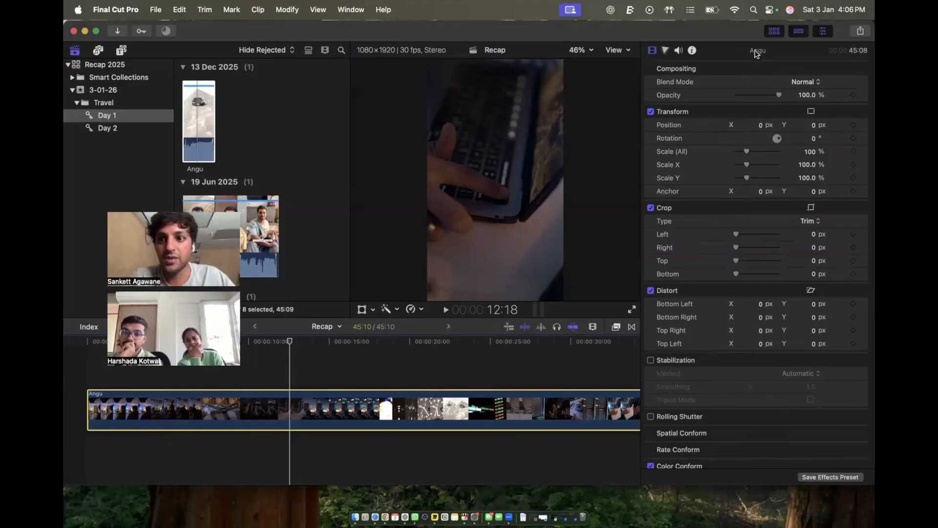
left_click(756, 52)
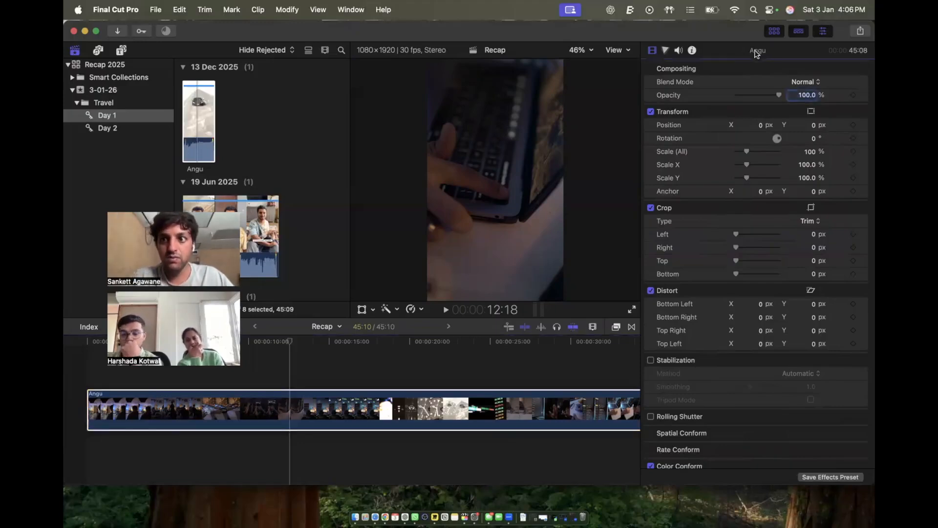
double_click(756, 53)
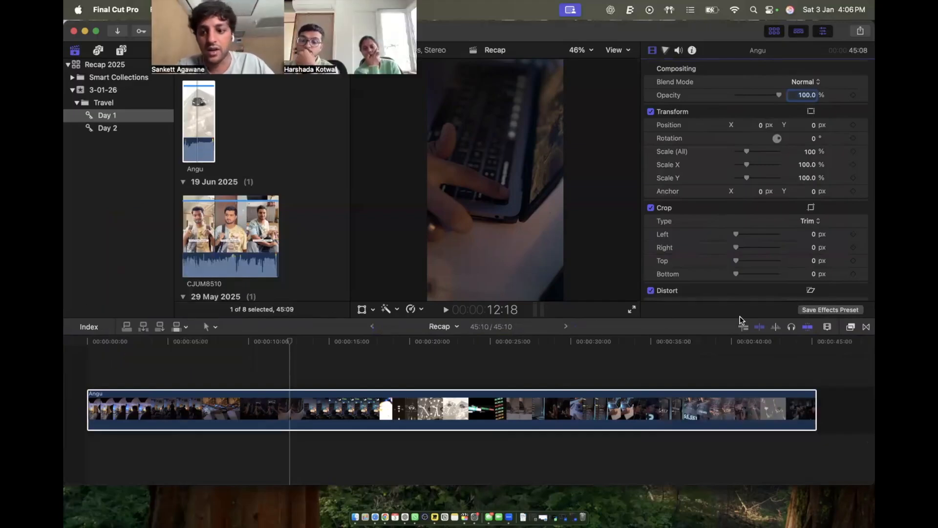
Open the Transitions browser and look through all installed transitions and one individual category.
left_click(75, 337)
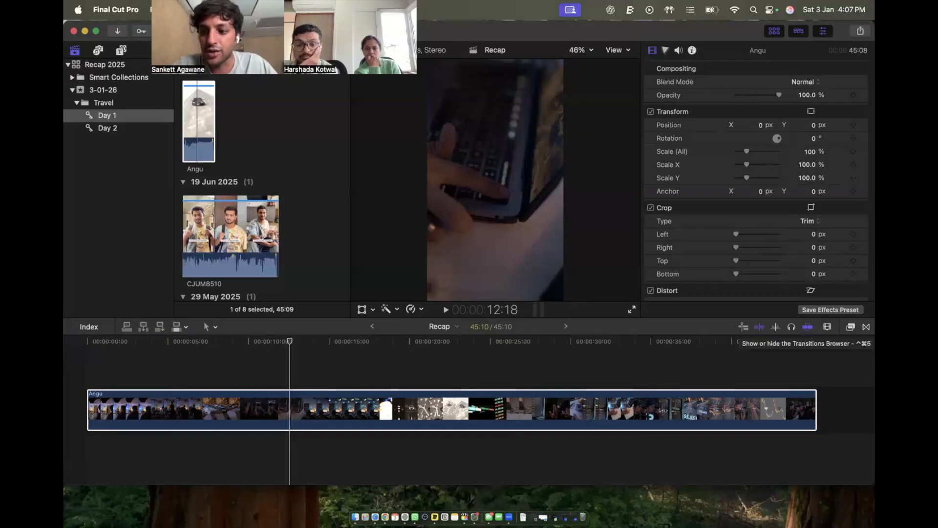
left_click(866, 326)
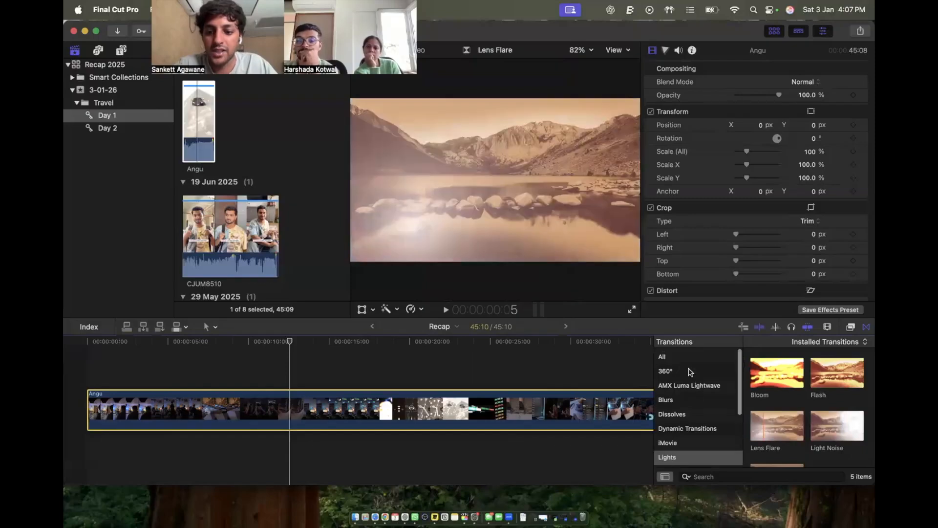
left_click(689, 356)
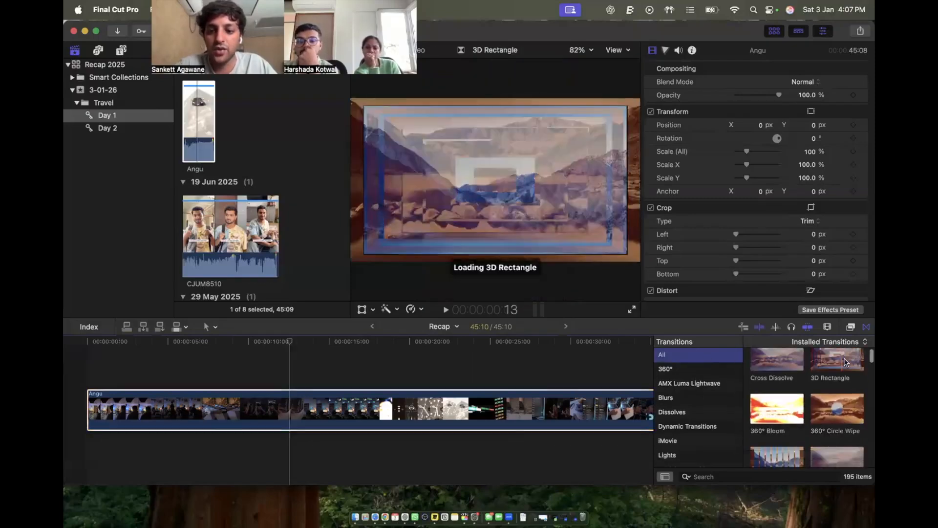
scroll(792, 388, "down", 1)
scroll(789, 388, "down", 3)
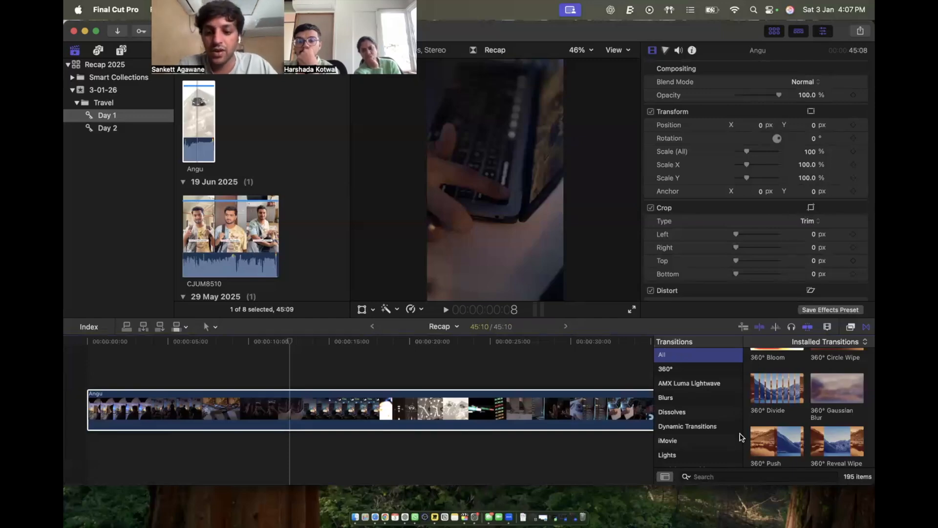
scroll(698, 430, "down", 4)
left_click(697, 444)
scroll(697, 444, "down", 1)
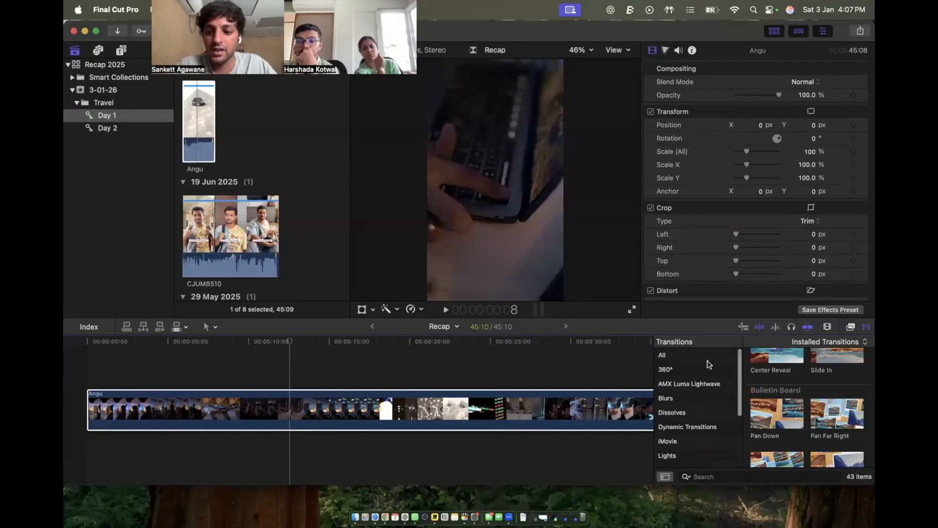
Open the Effects browser, list all video and audio effects, and preview effects such as Analog on the Angu clip.
left_click(851, 327)
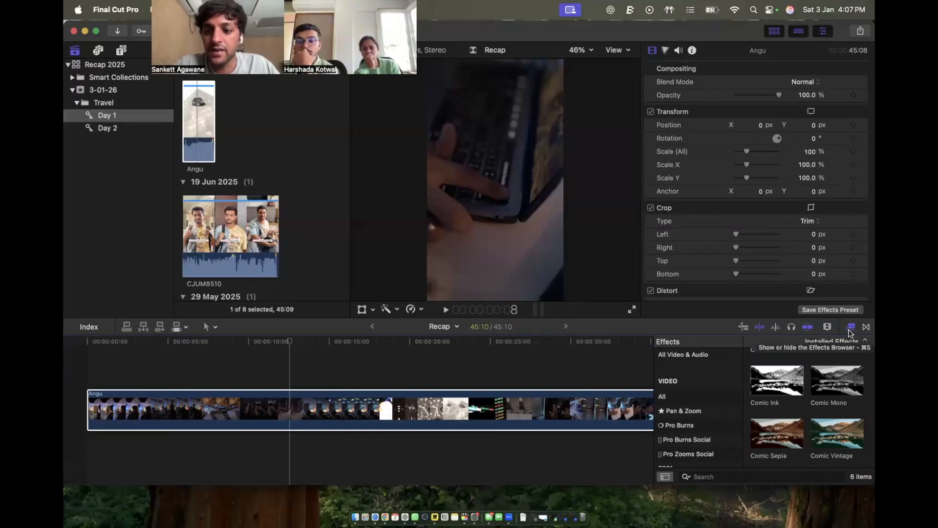
left_click(774, 386)
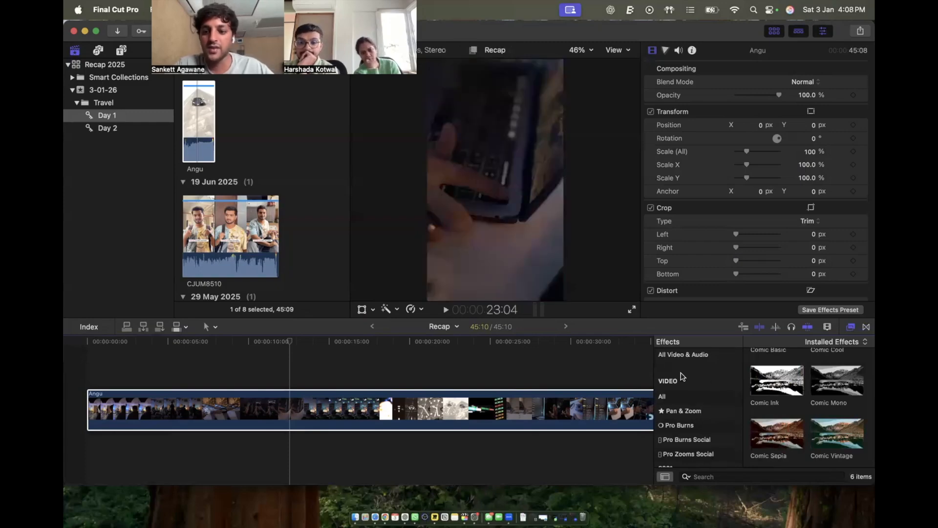
left_click(684, 354)
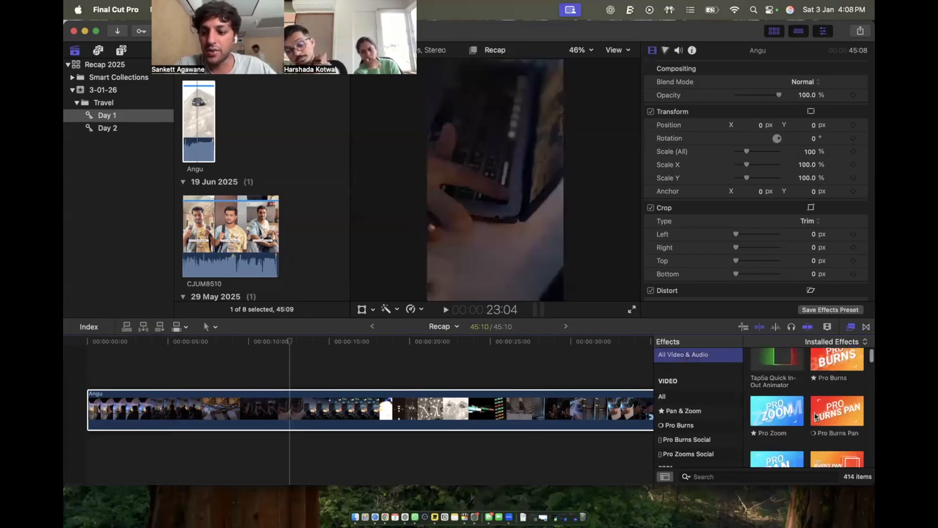
scroll(814, 412, "up", 2)
scroll(830, 386, "down", 5)
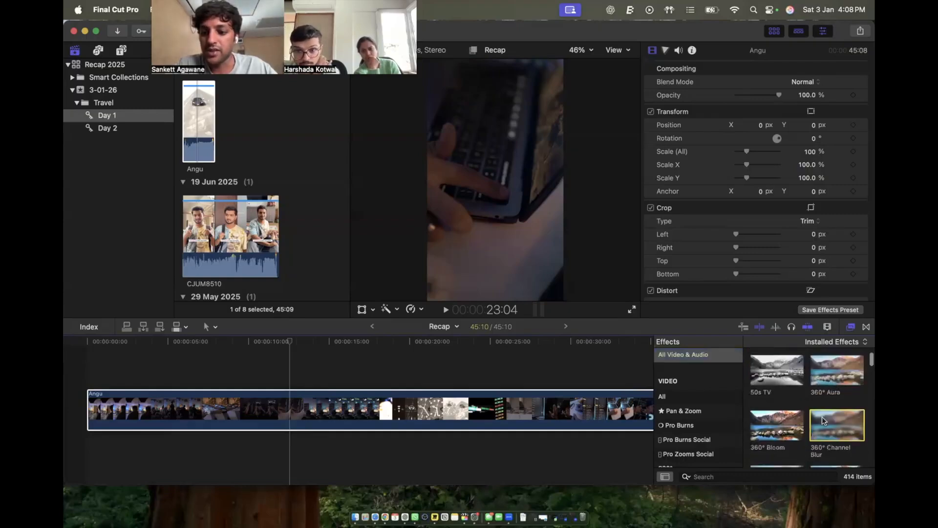
scroll(822, 416, "down", 5)
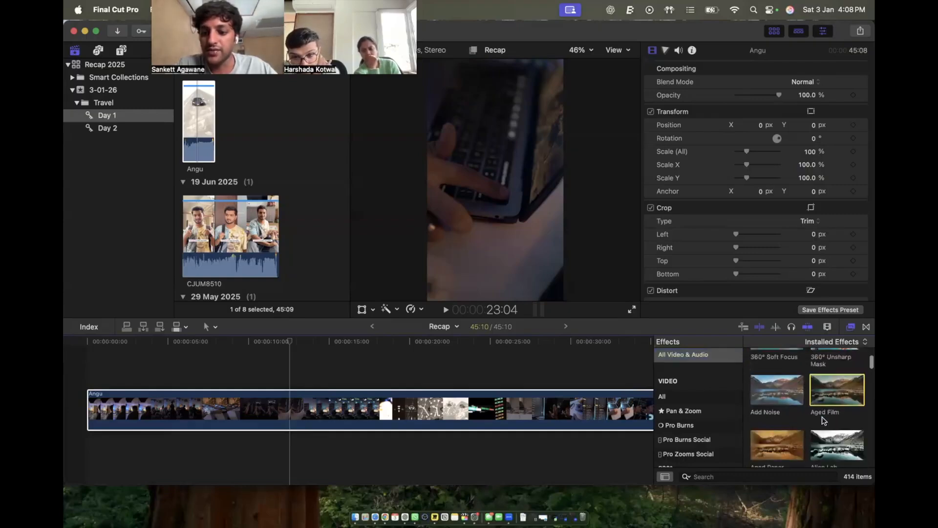
scroll(821, 416, "down", 3)
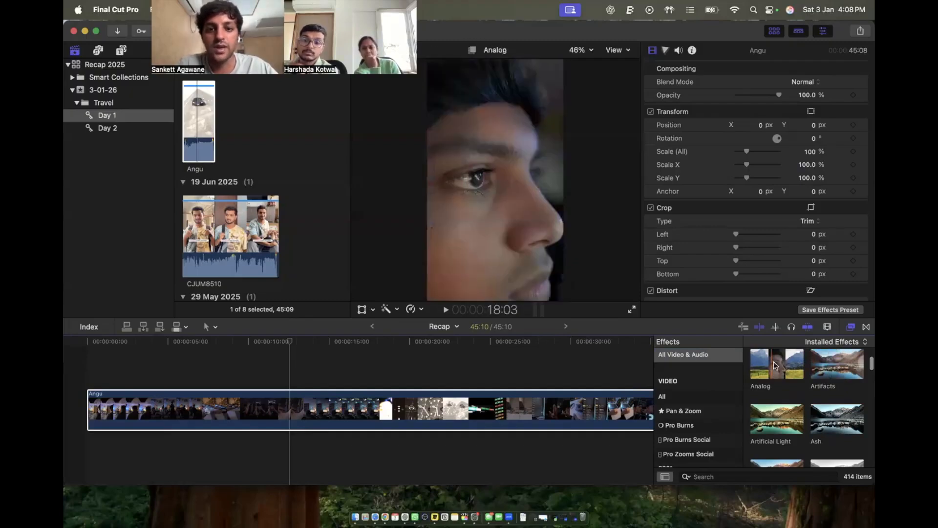
Move the playhead to 8:24 on the Recap timeline and hide the Effects browser.
left_click(251, 298)
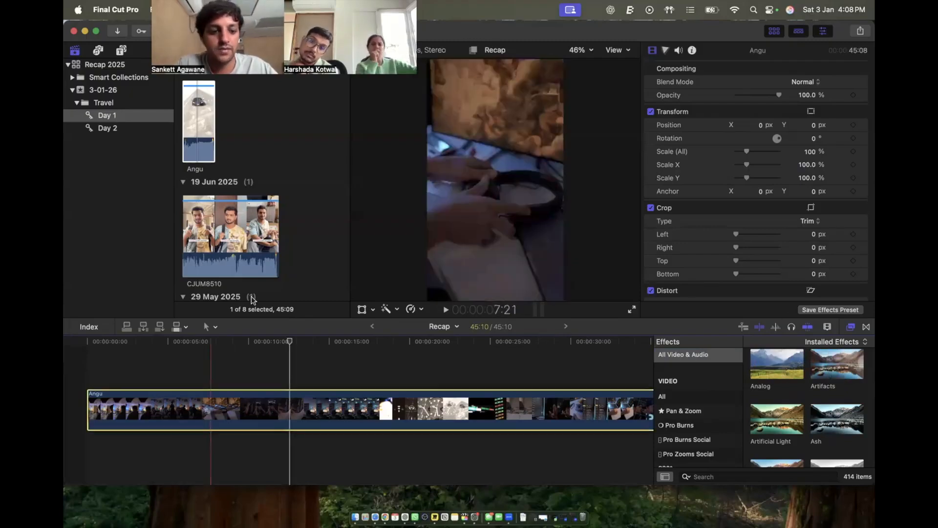
left_click(228, 347)
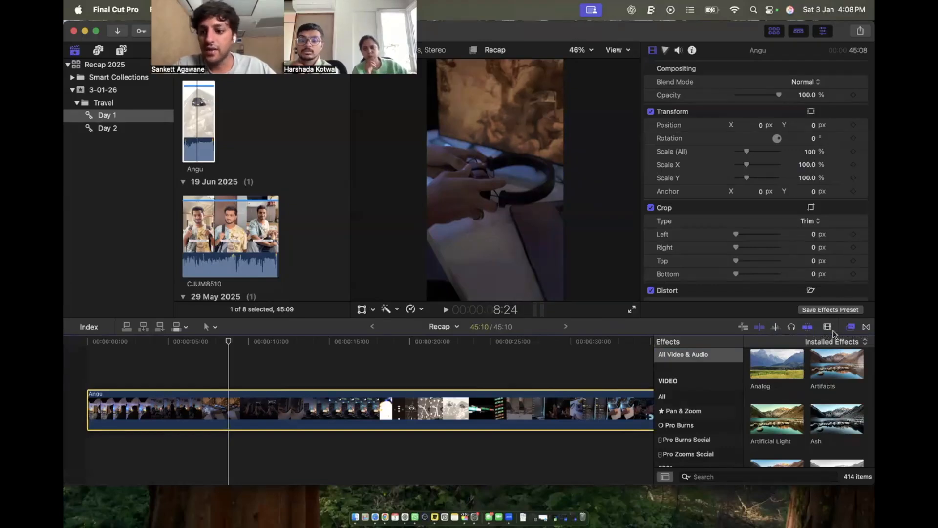
left_click(851, 329)
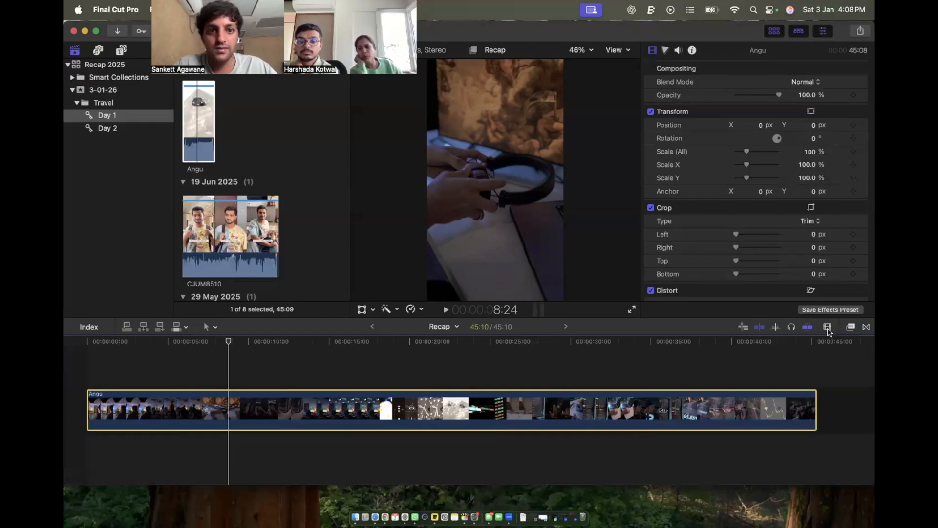
Zoom the Recap timeline out and increase the clip height in the clip appearance settings.
left_click(827, 328)
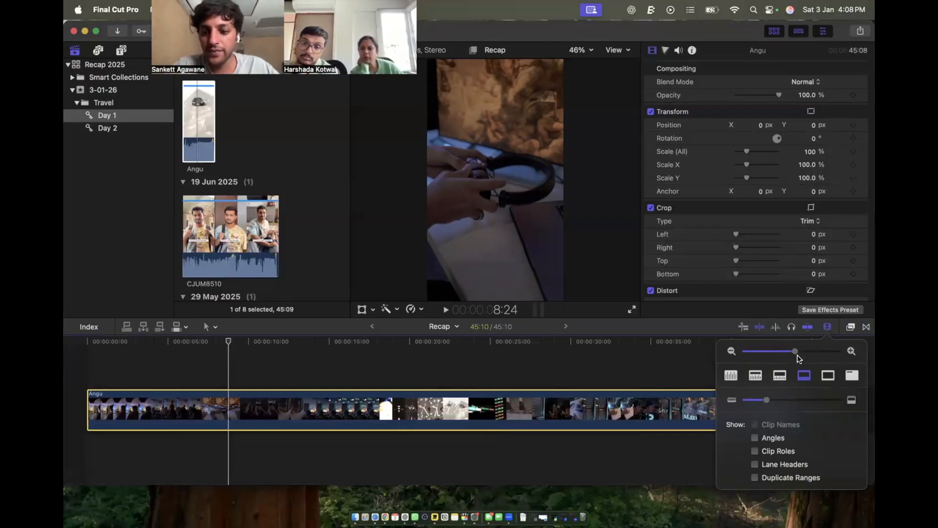
mouse_move(795, 351)
left_mouse_down()
mouse_move(761, 349)
mouse_move(788, 351)
left_mouse_up()
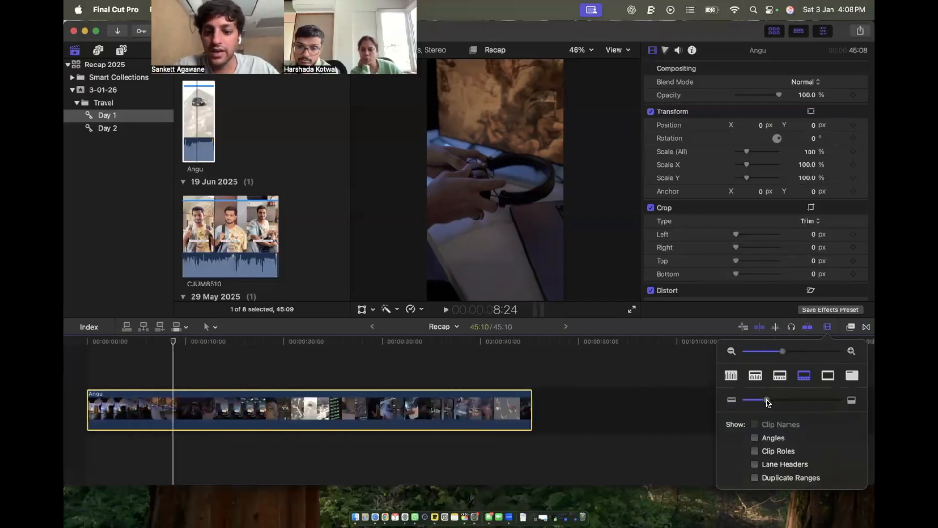
left_click_drag(768, 402, 799, 396)
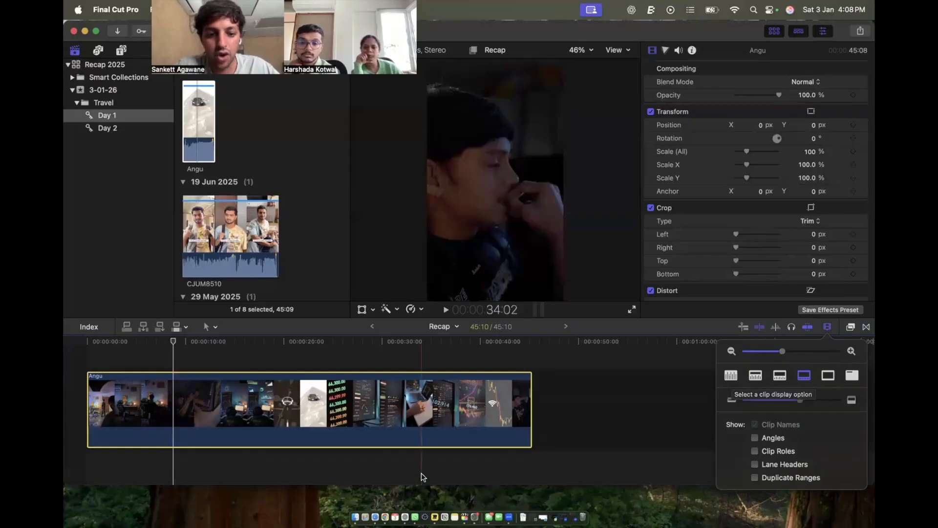
Raise the Angu clip's audio level to 3.0 dB on its volume line in the timeline.
left_click(423, 444)
left_click_drag(422, 446, 422, 428)
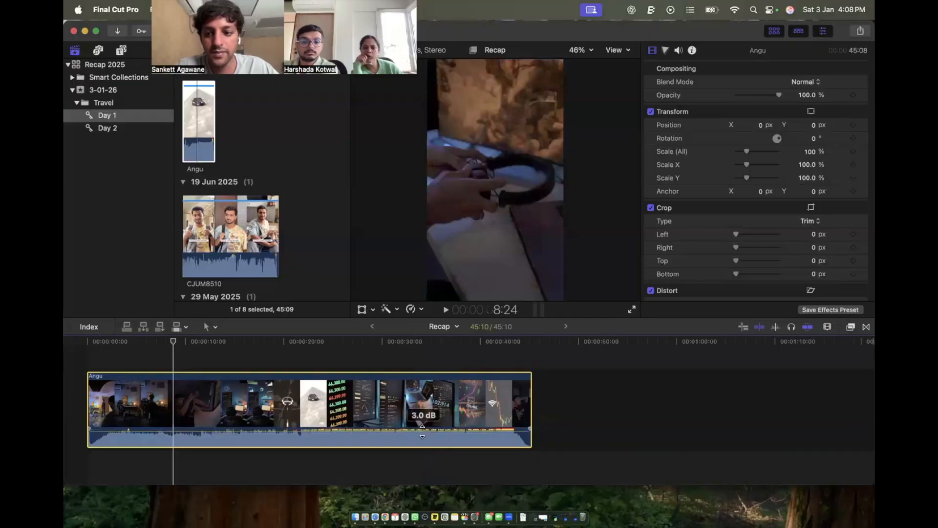
Try each timeline clip display style in the clip appearance settings, from waveforms only through filmstrip only to clip names only.
left_click(828, 327)
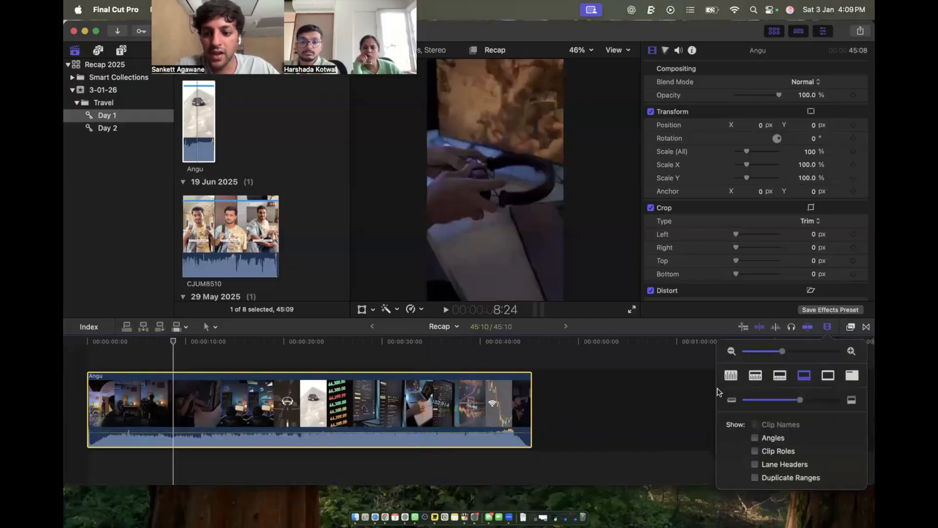
left_click(730, 375)
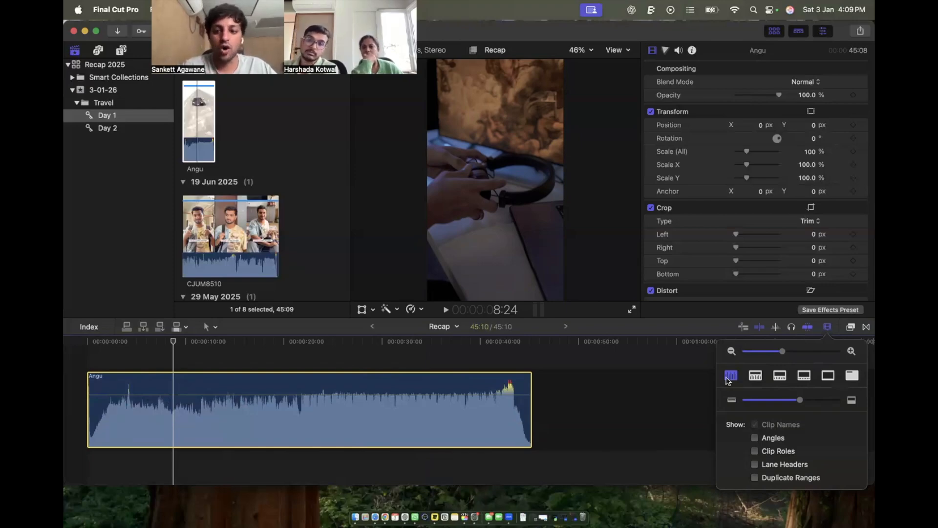
left_click(755, 376)
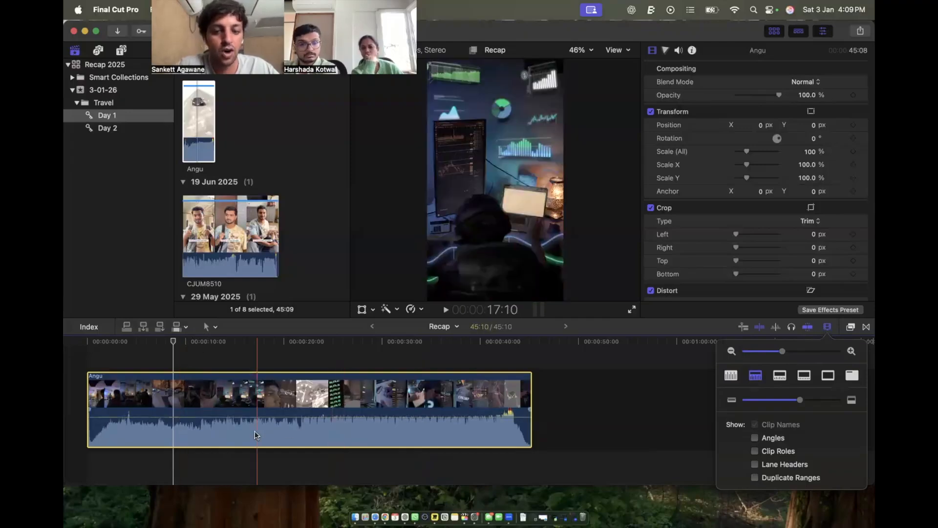
left_click(779, 377)
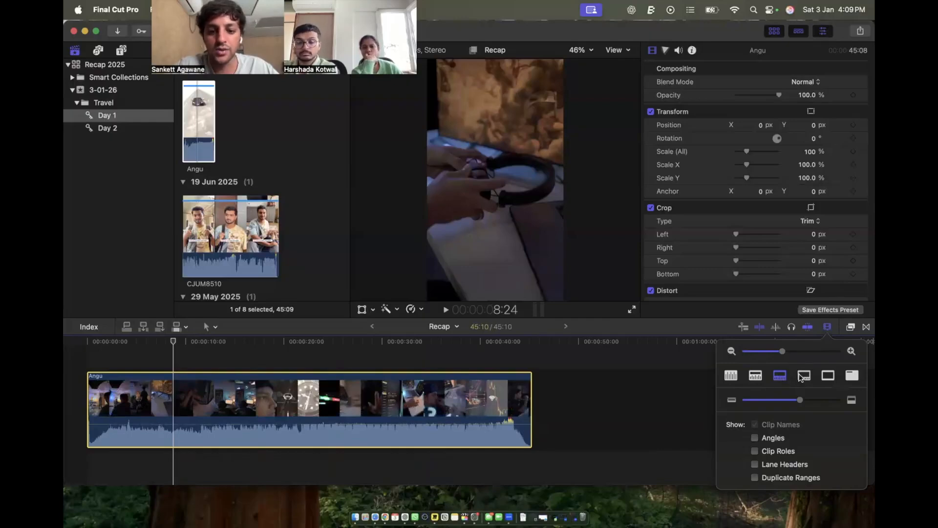
left_click(803, 375)
left_click(827, 375)
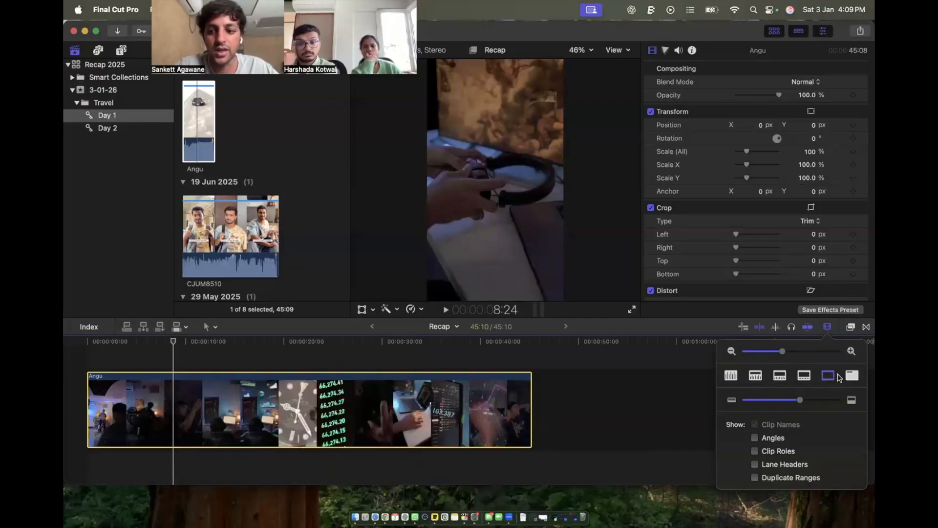
left_click(850, 375)
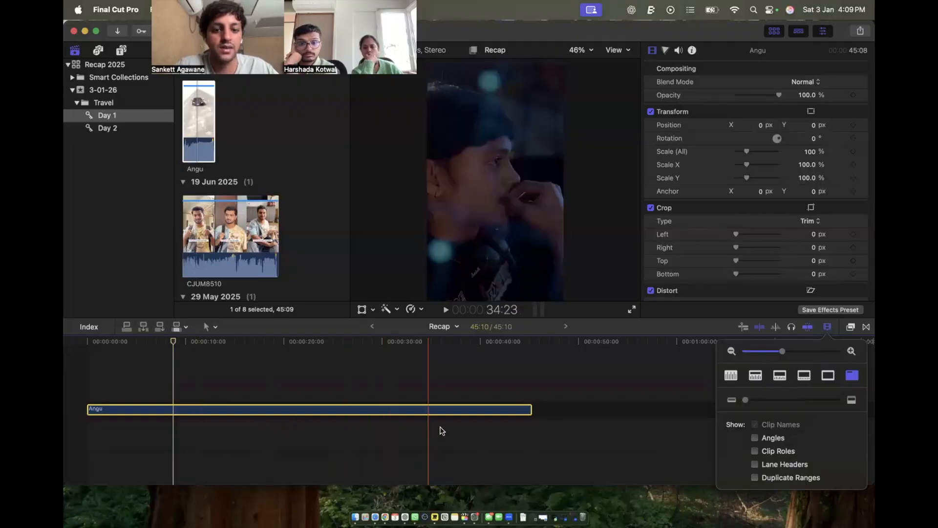
Show timeline clips with equally sized filmstrips and waveforms, and reduce the clip height in the clip appearance settings.
left_click(779, 376)
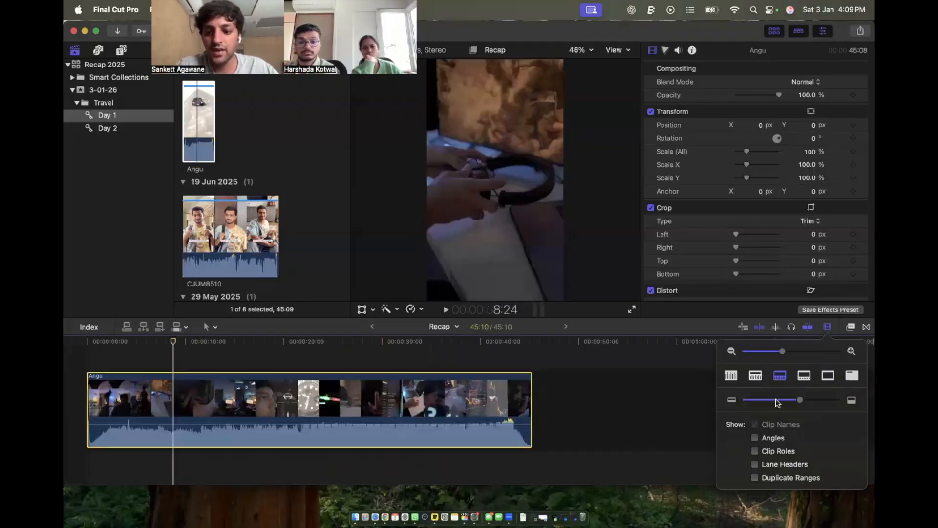
left_click_drag(799, 401, 779, 395)
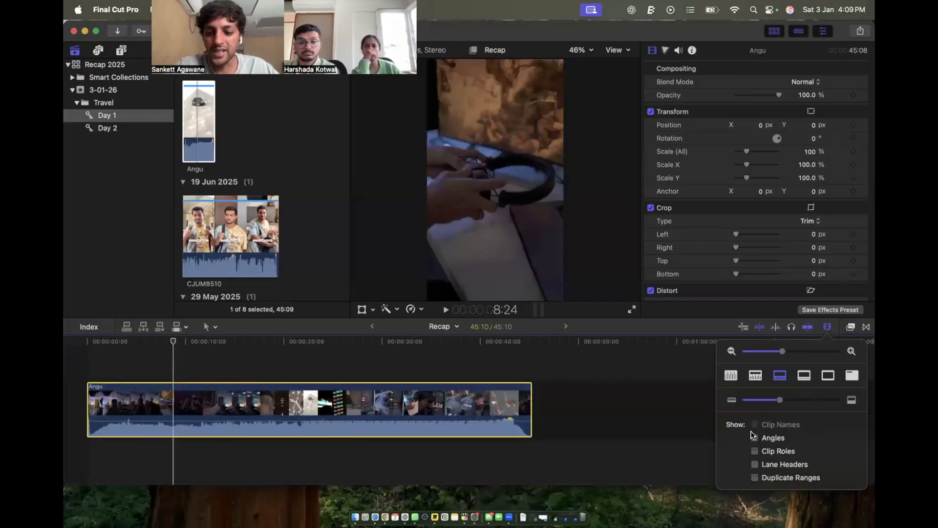
left_click(827, 326)
left_click(827, 326)
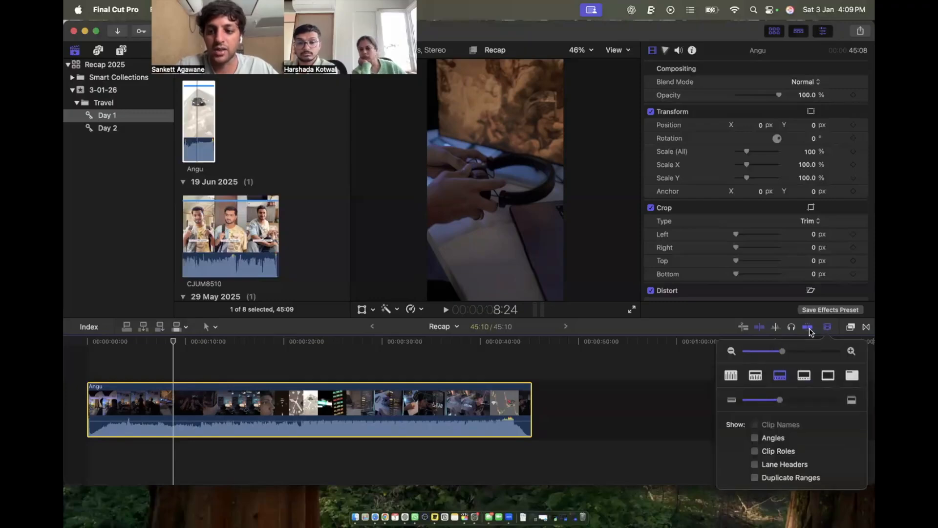
left_click(824, 326)
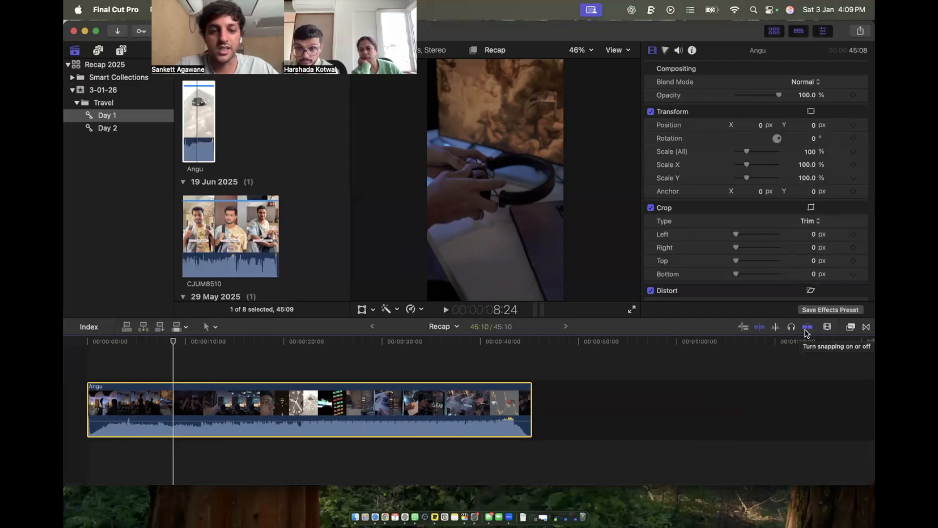
Return the playhead to the start of the Recap timeline and play the Angu clip briefly.
left_click(775, 327)
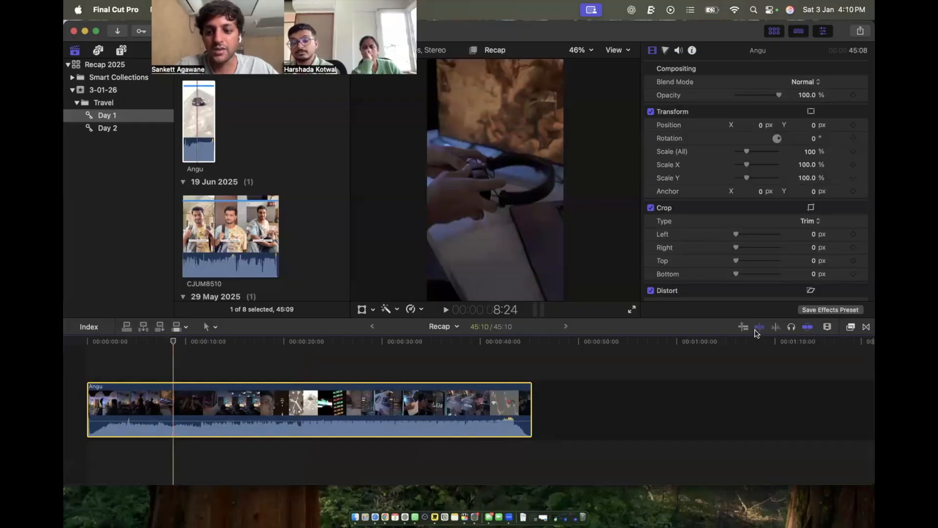
left_click(727, 356)
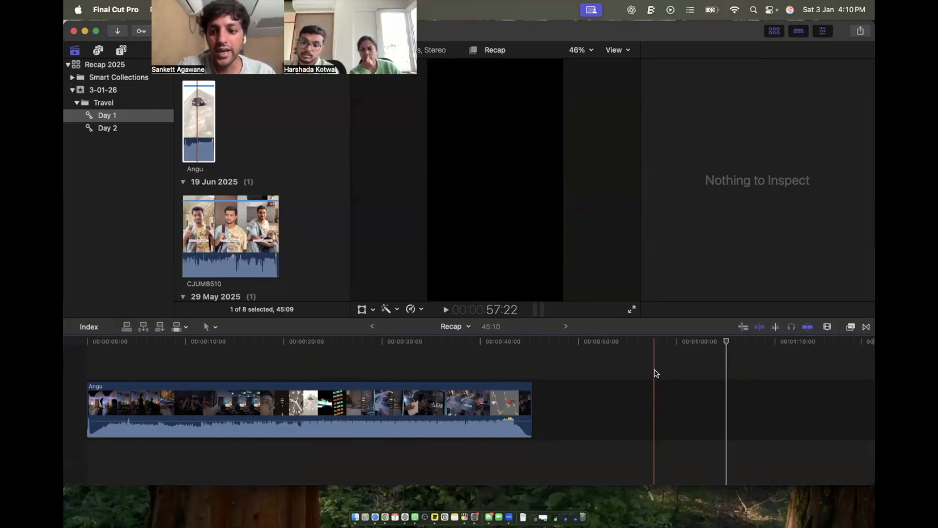
left_click(724, 350)
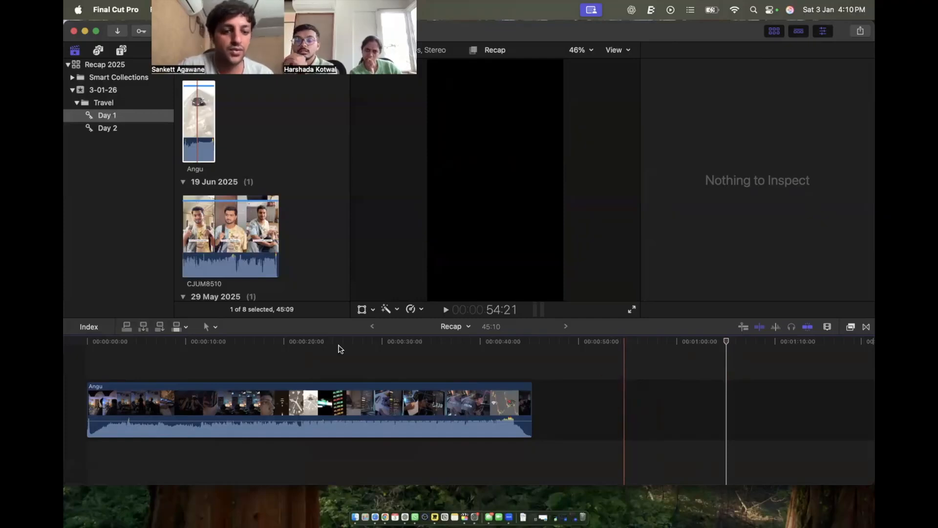
left_click(90, 370)
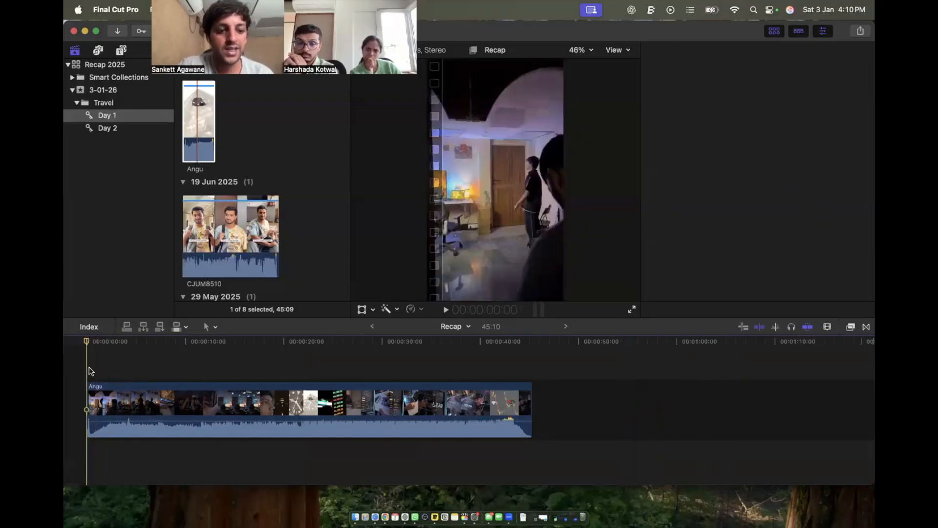
key("super+4")
key("space")
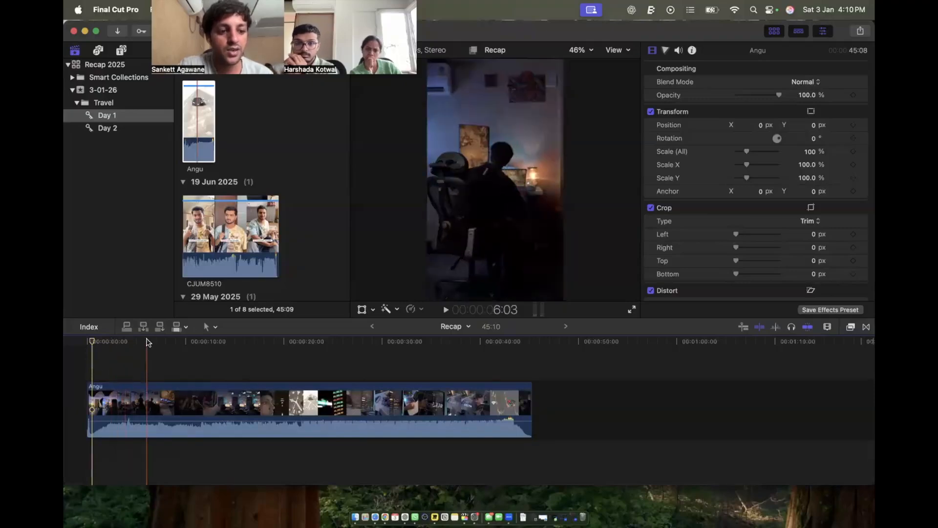
Skim along the Angu clip and place the playhead at 26:18 on the Recap timeline.
left_click(276, 341)
left_click_drag(479, 357, 95, 380)
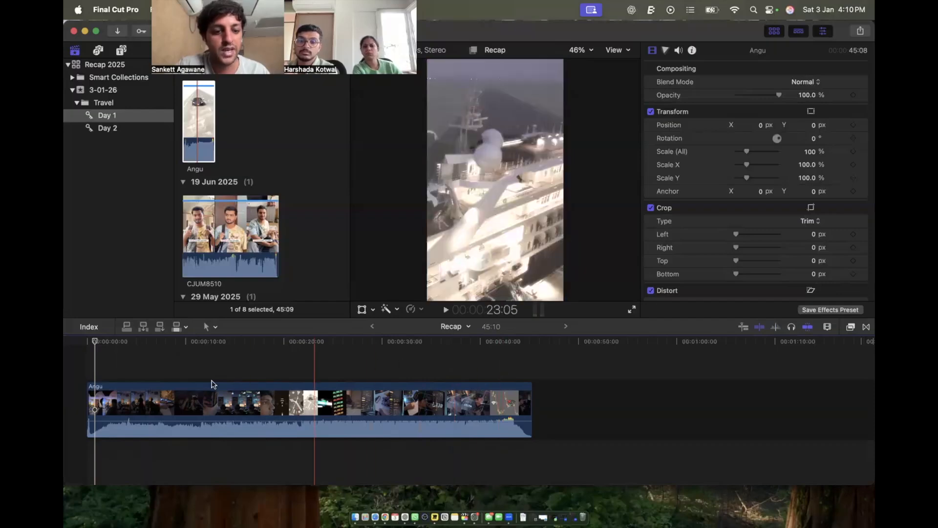
left_click(348, 362)
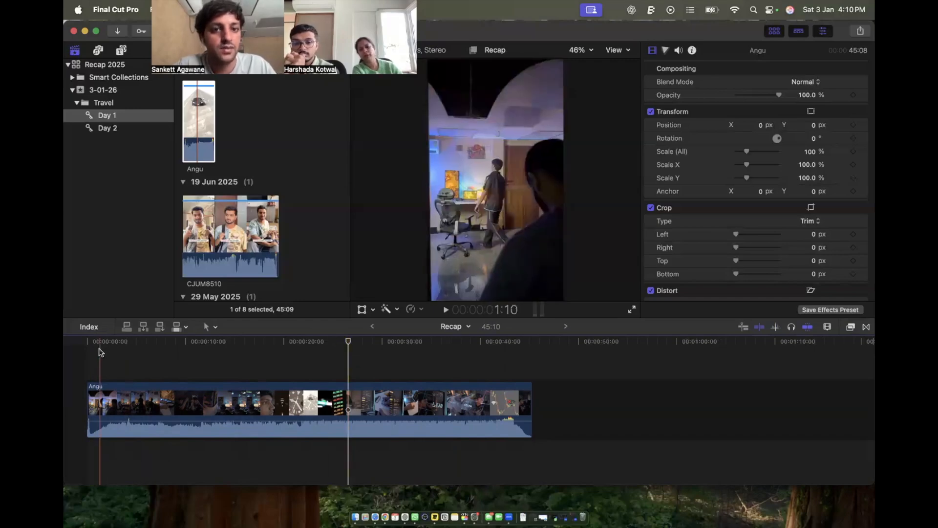
left_click(744, 328)
left_click(809, 327)
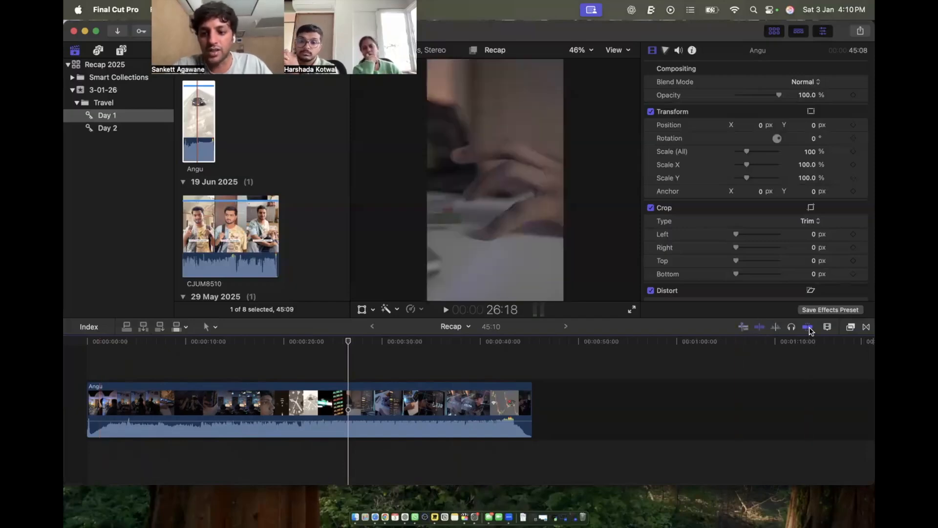
Cut the Angu clip at 32:15 and select the segment after the cut.
left_click(406, 404)
key("super+b")
left_click(429, 405)
left_click_drag(430, 404, 497, 445)
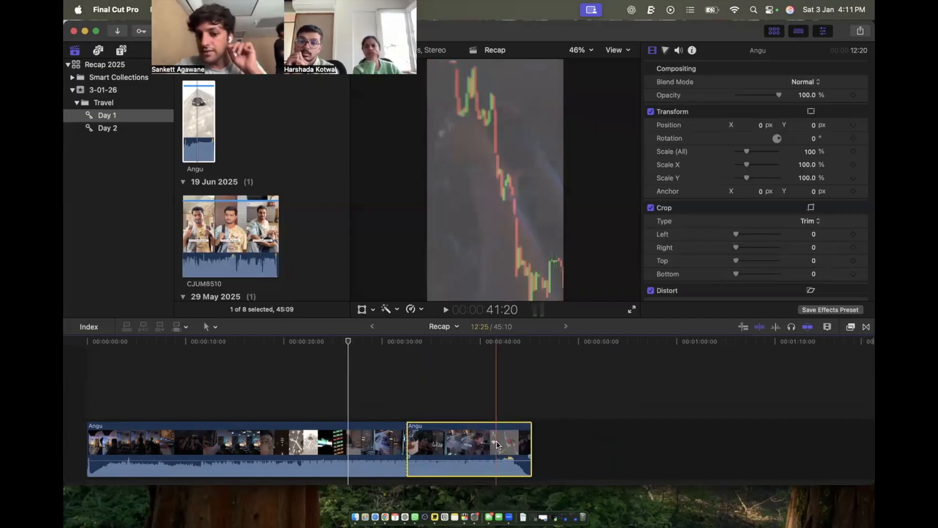
Check the available sound output devices in the system's sound controls and close them.
left_click(770, 11)
left_click(852, 186)
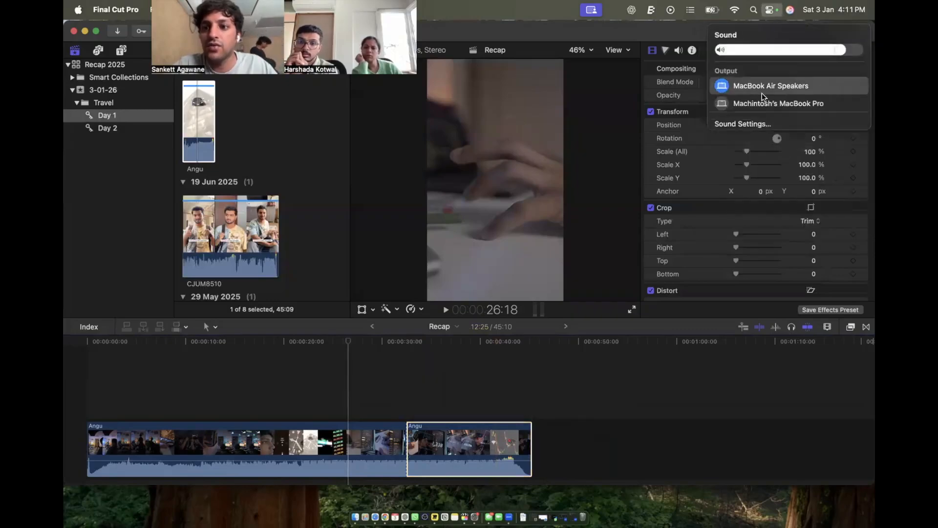
left_click(672, 34)
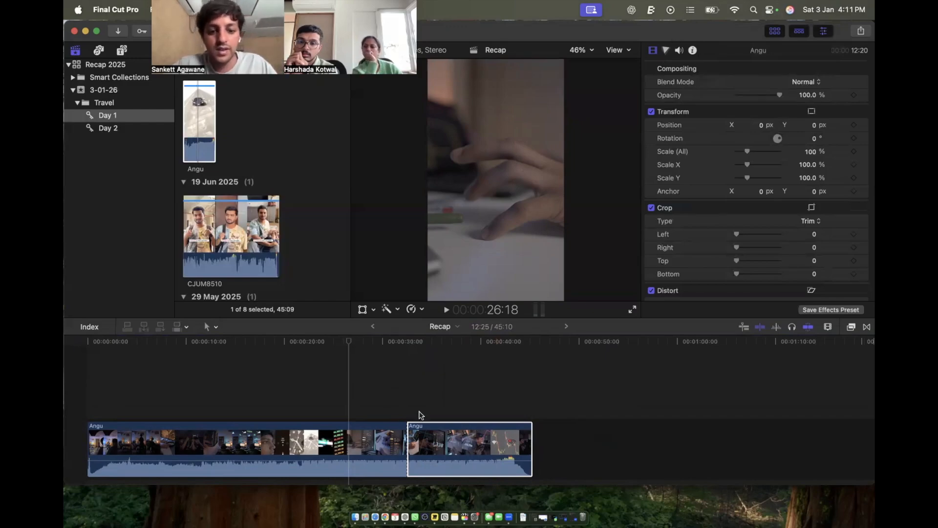
Select the last Angu segment and place the playhead at the end of the timeline, 45:10.
left_click(419, 430)
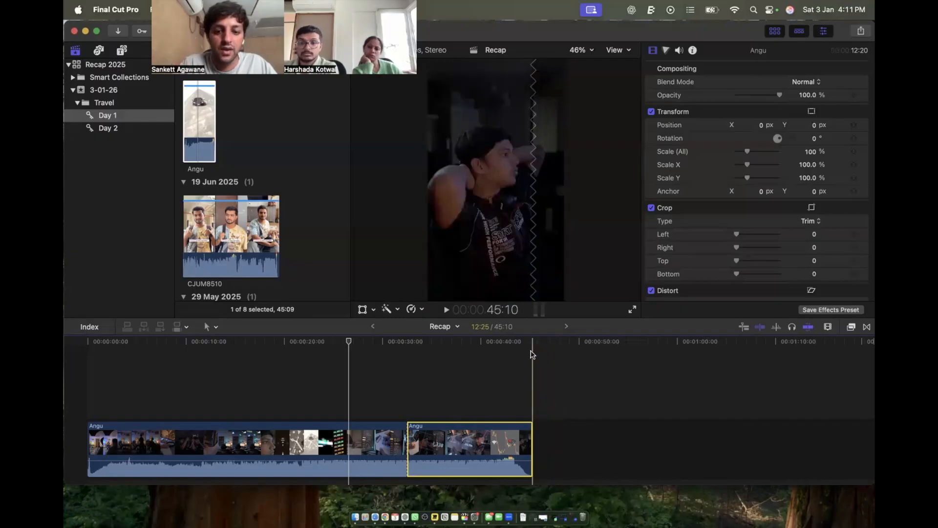
left_click(532, 347)
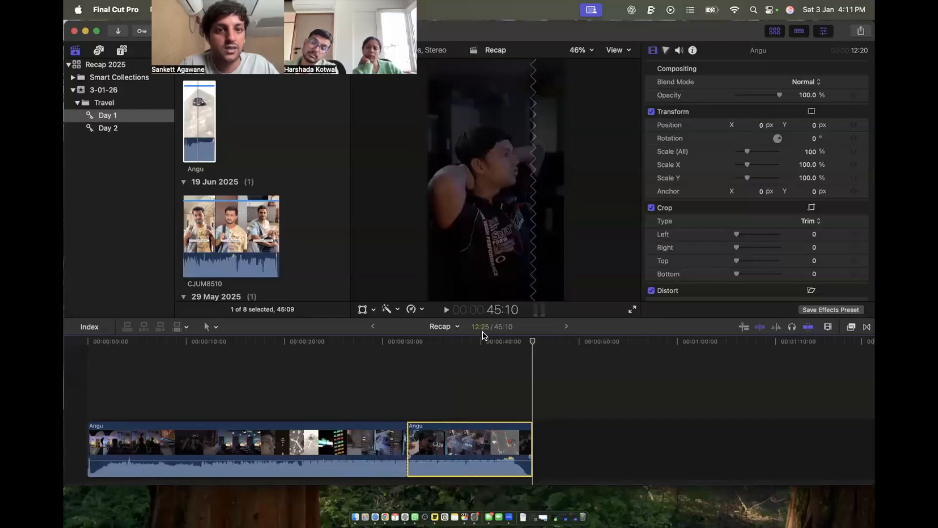
Cut the first Angu segment at 22:10 and 26:06, and place the playhead at 24:07 in the short middle piece.
left_click(242, 447)
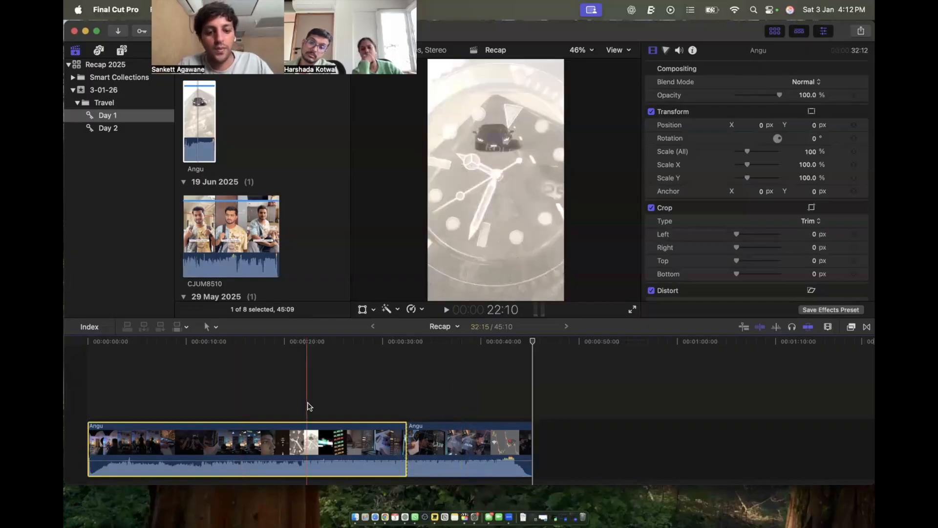
key("super+b")
key("super+b")
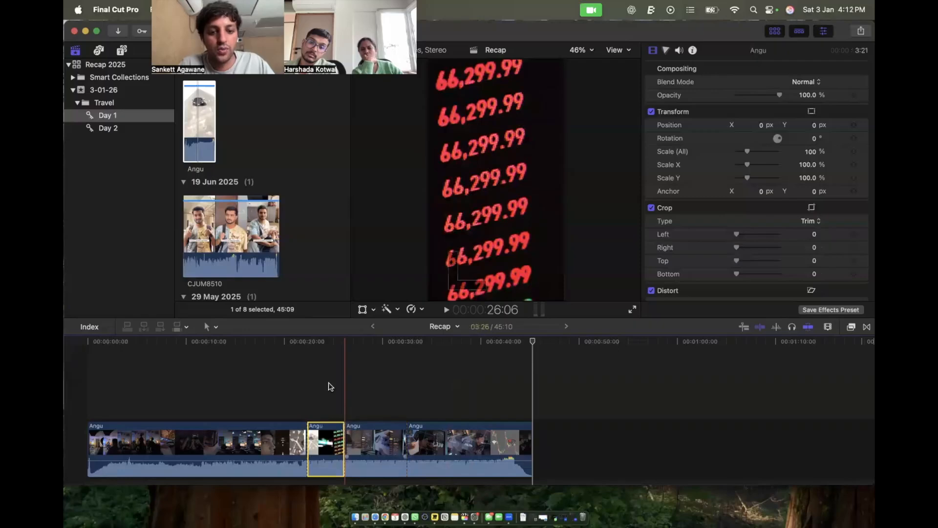
left_click(325, 386)
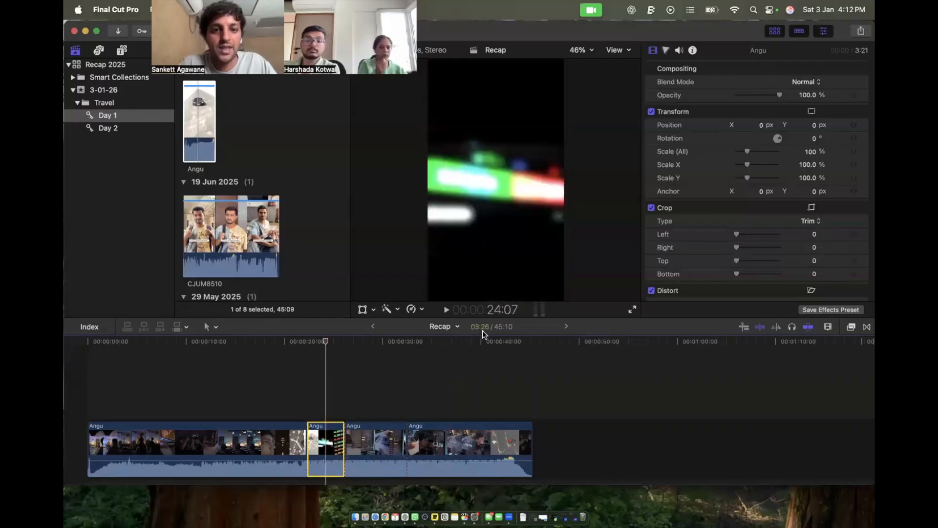
Review the Recap project options, the list of editing tools and the clip list in the timeline index.
left_click(457, 329)
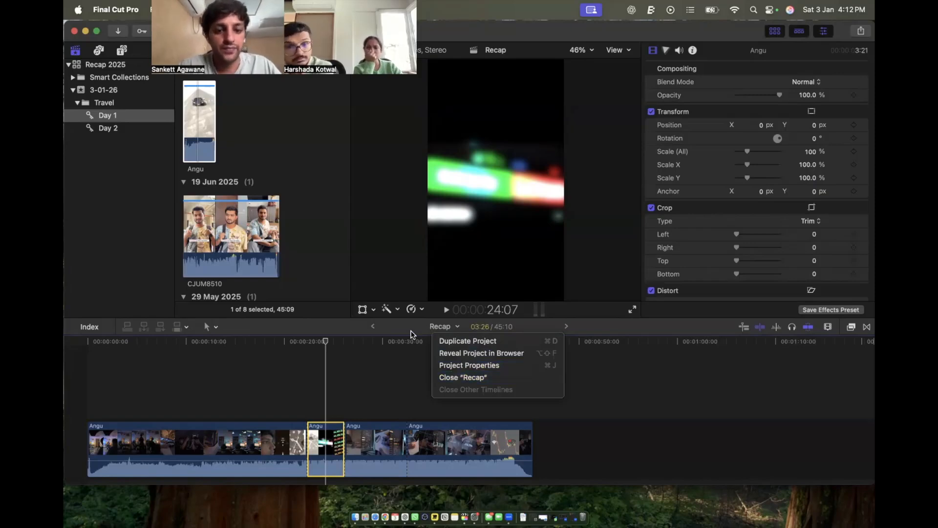
left_click(409, 329)
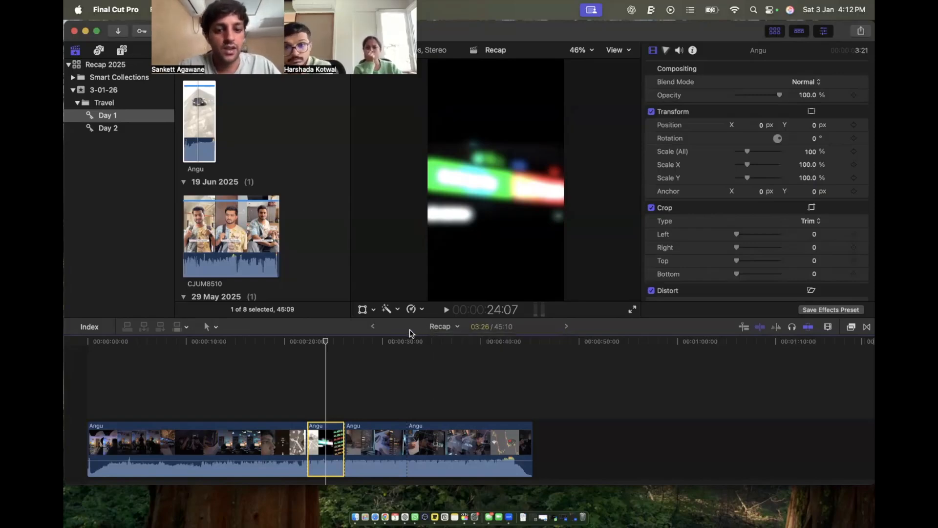
left_click(214, 326)
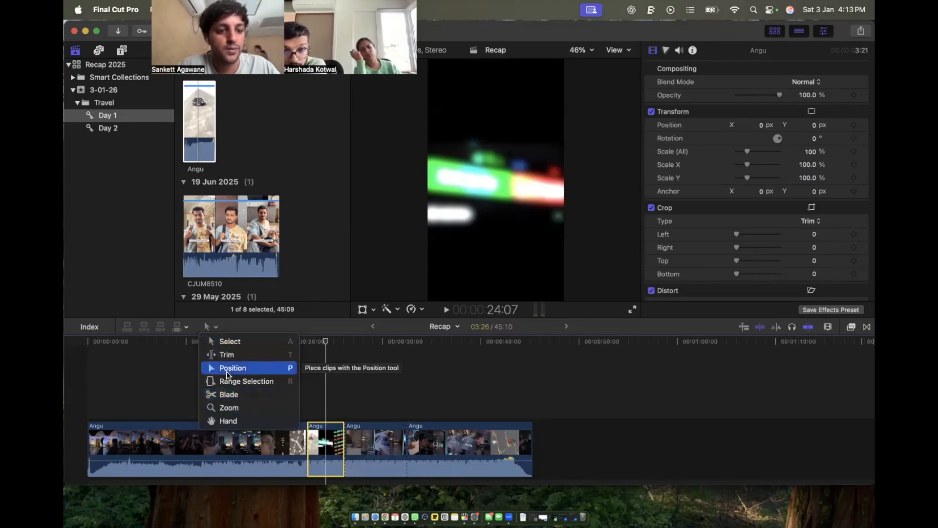
left_click(335, 303)
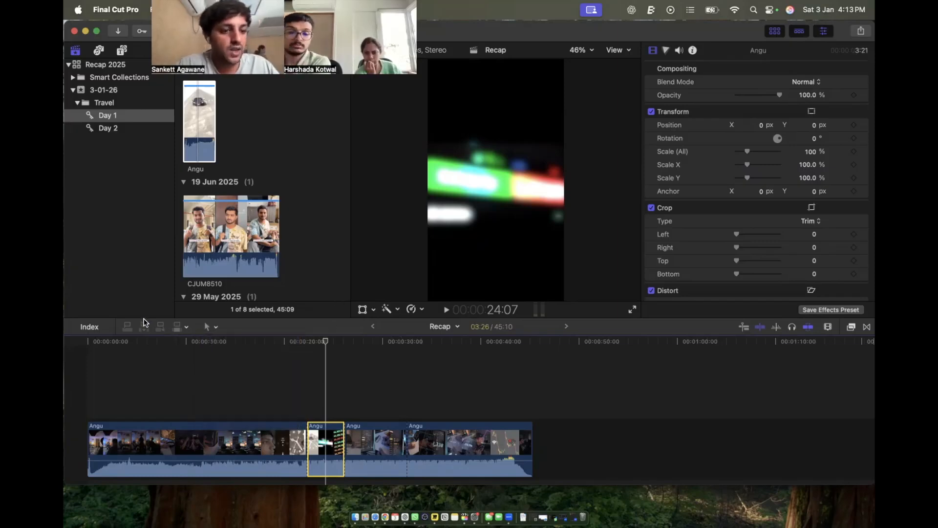
left_click(82, 327)
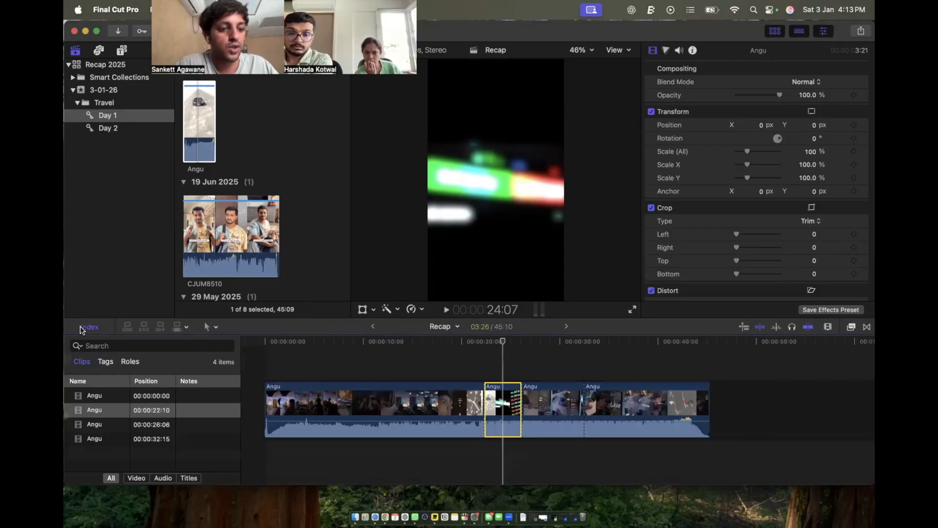
left_click(83, 327)
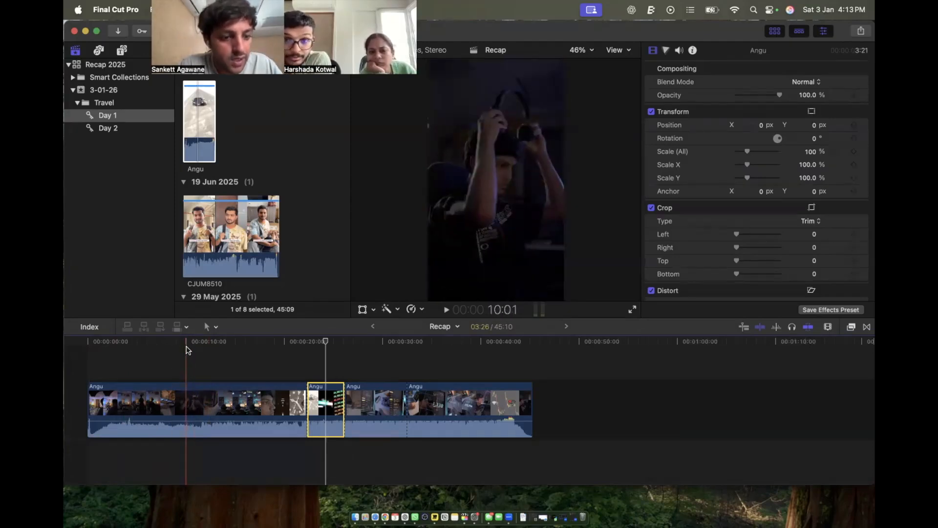
Move the playhead to about 20:00 and zoom the Recap timeline out.
left_click(186, 351)
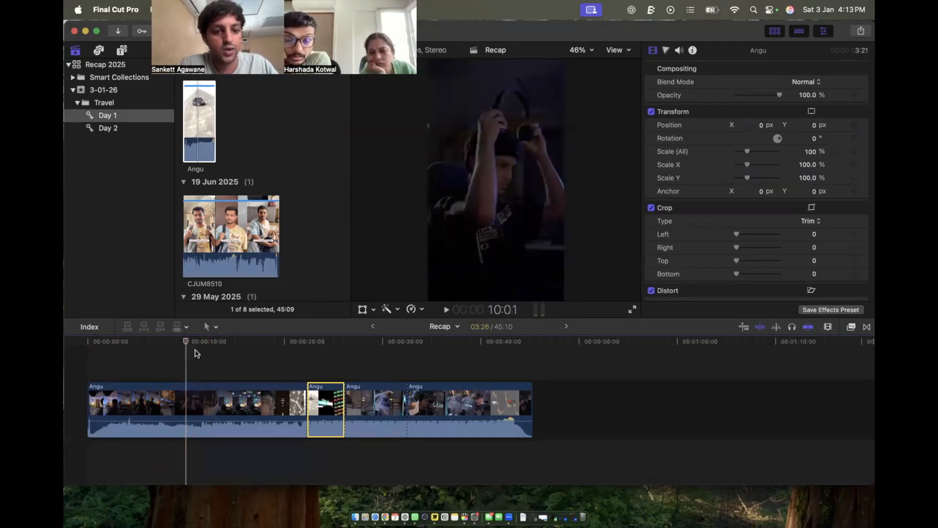
left_click(284, 358)
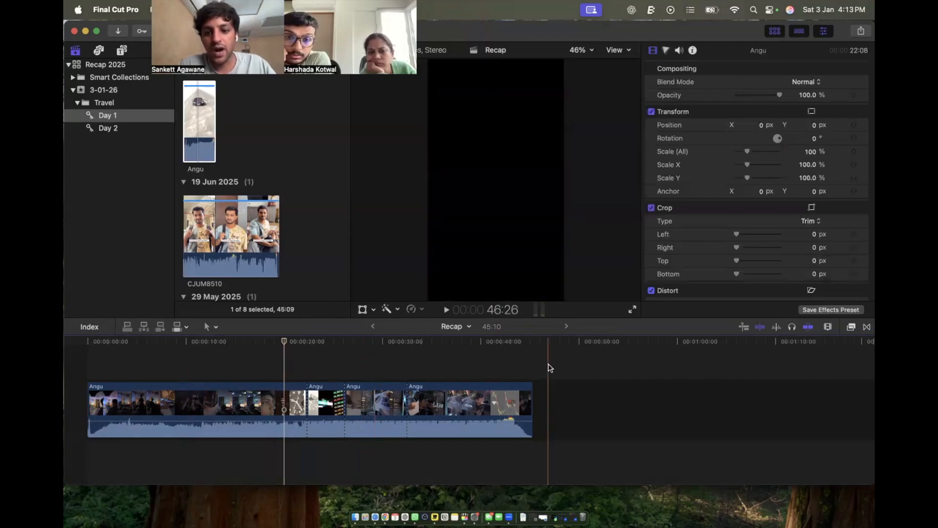
key("super+minus")
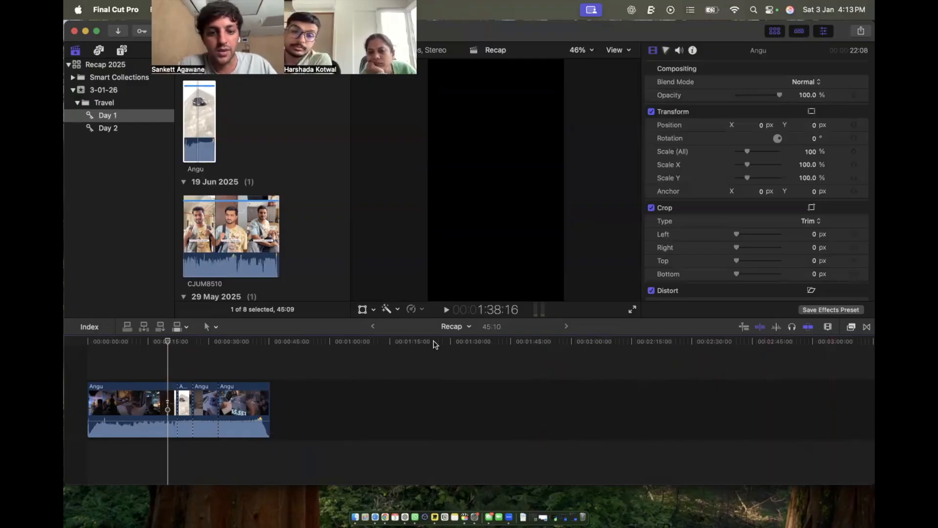
Select all Angu segments on the Recap timeline and delete them.
key("shift+z")
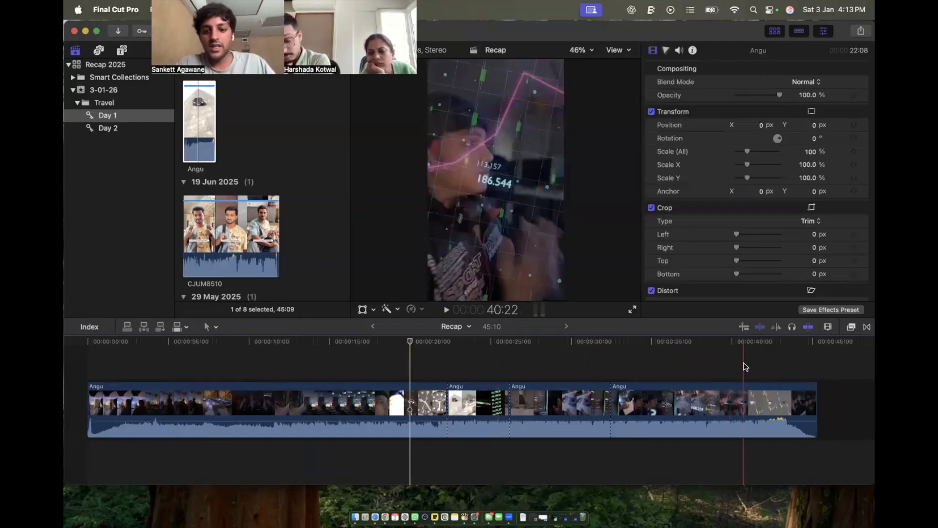
left_click_drag(745, 363, 69, 417)
key("Delete")
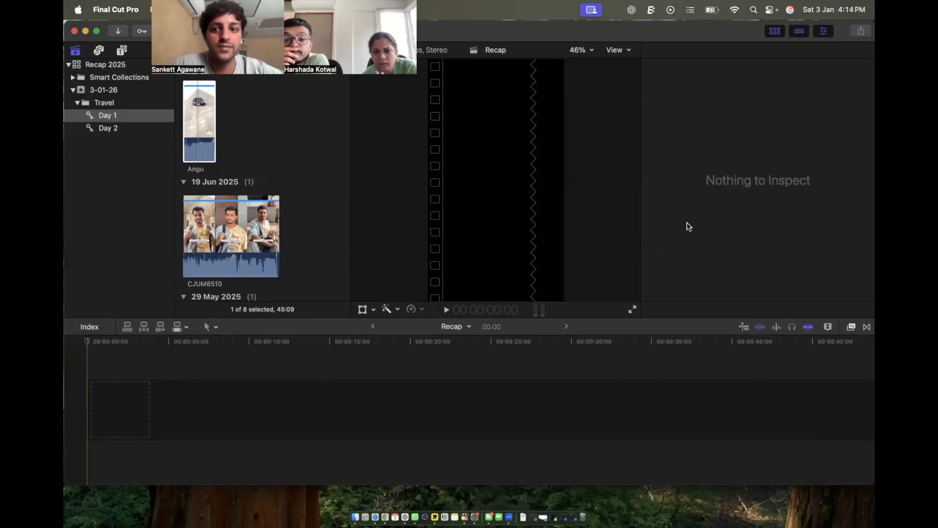
Mark a range of about 19:06 within the Angu clip in the browser and append it to the empty Recap timeline.
left_click(289, 127)
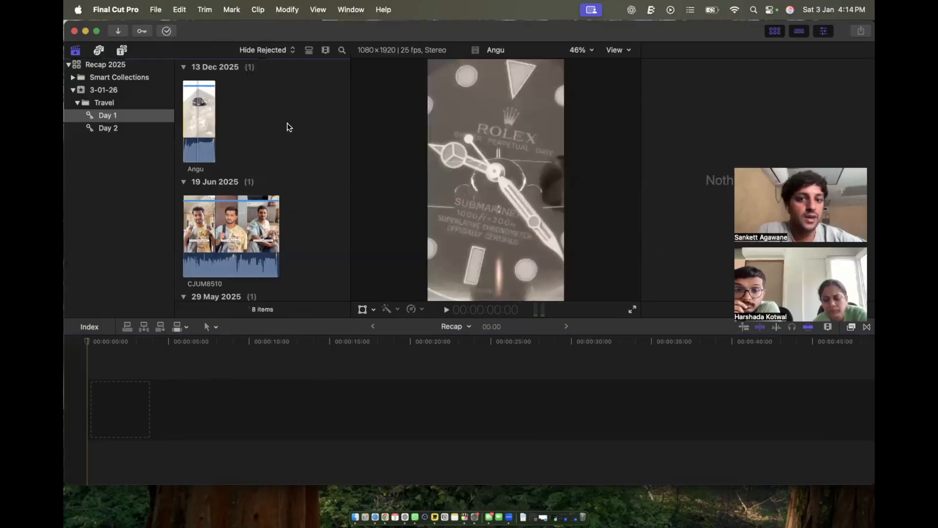
left_click(199, 113)
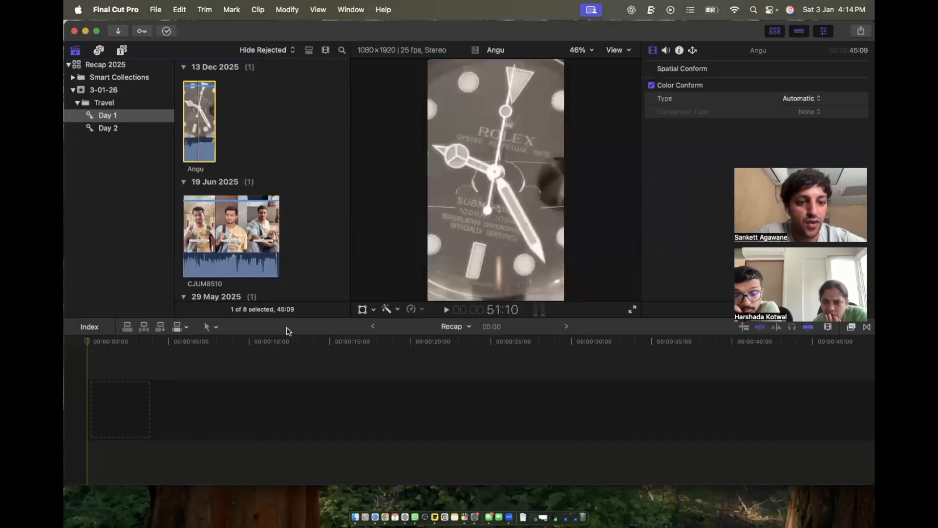
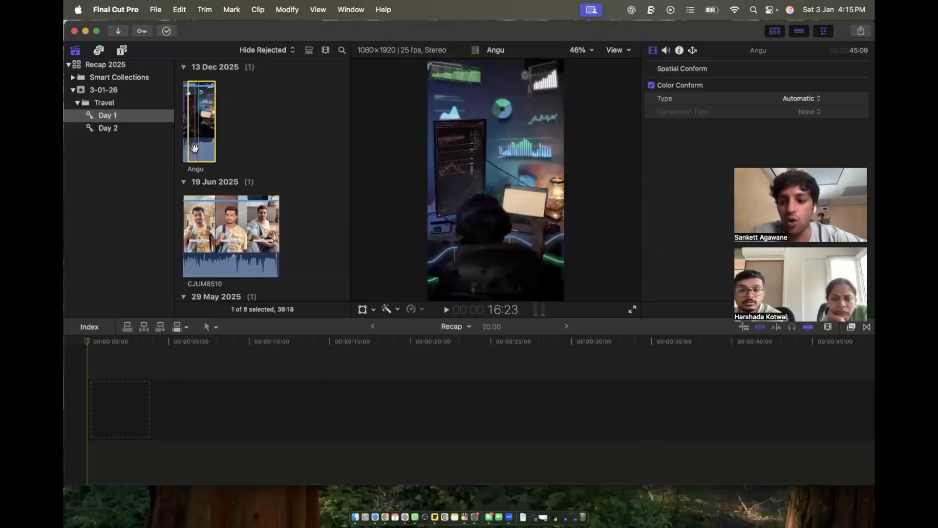
key("o")
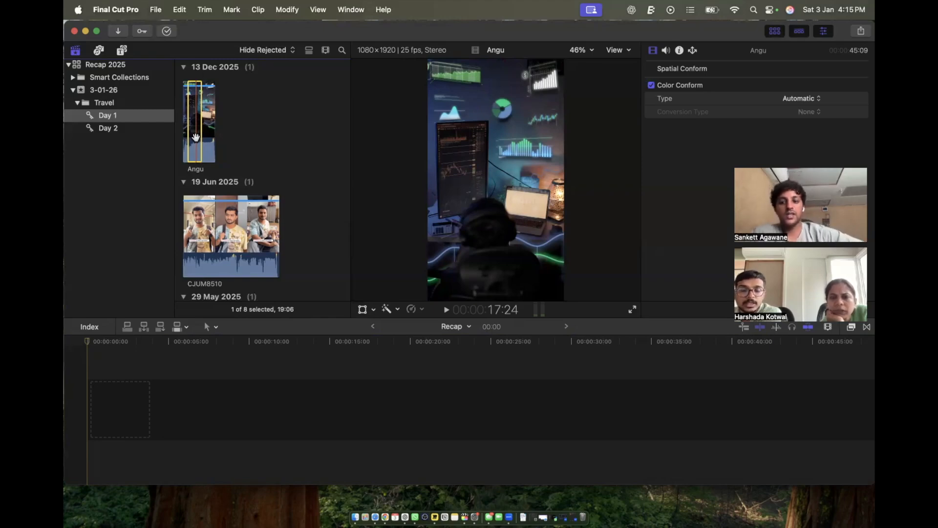
key("e")
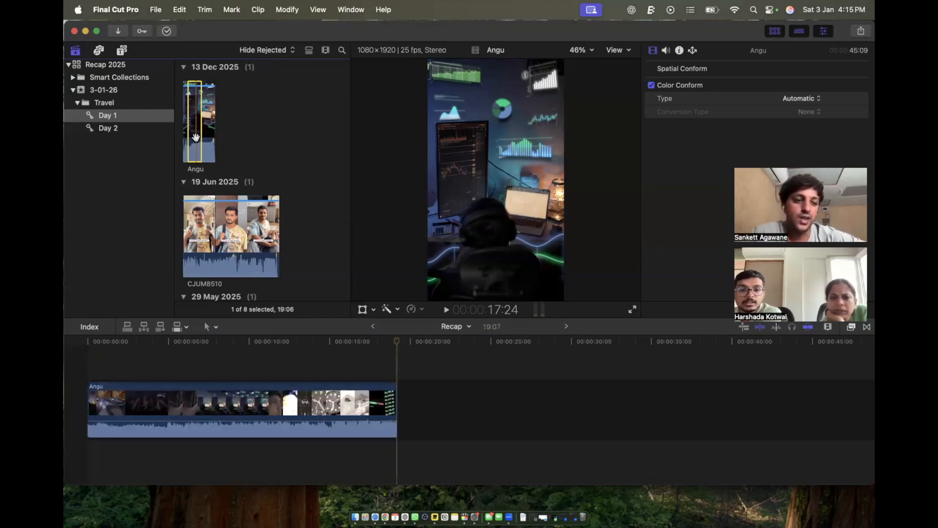
Add a second copy of the Angu range at the timeline's end, delete it, and place the playhead at 9:00 in the first copy.
left_click_drag(195, 137, 405, 420)
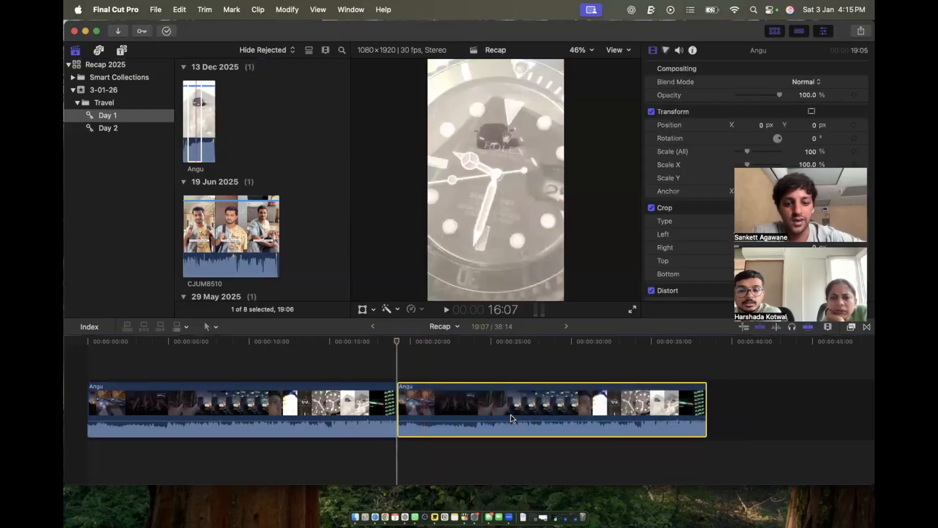
key("Delete")
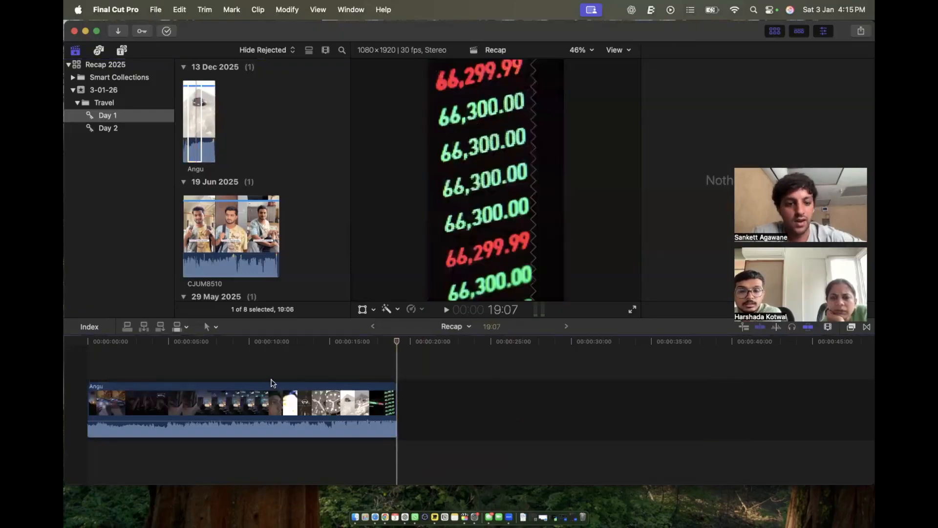
left_click(220, 402)
left_click(232, 360)
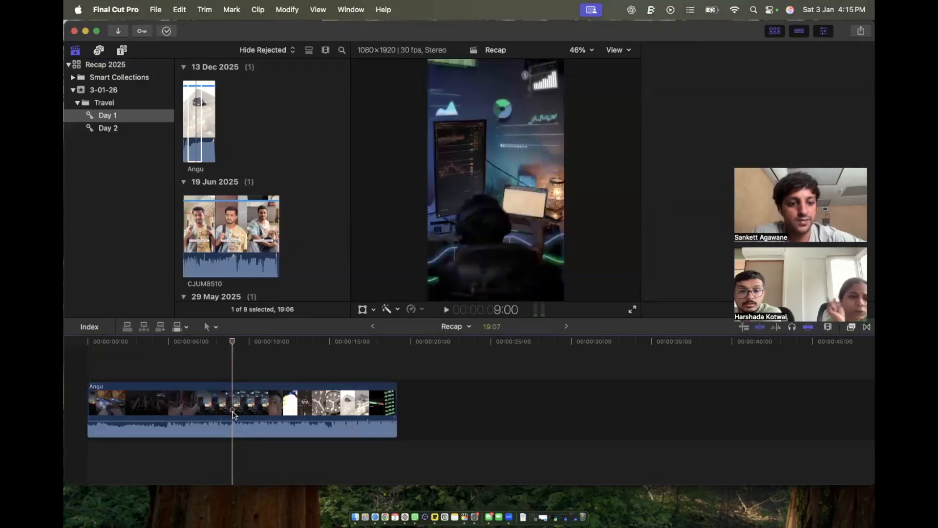
left_click(233, 414)
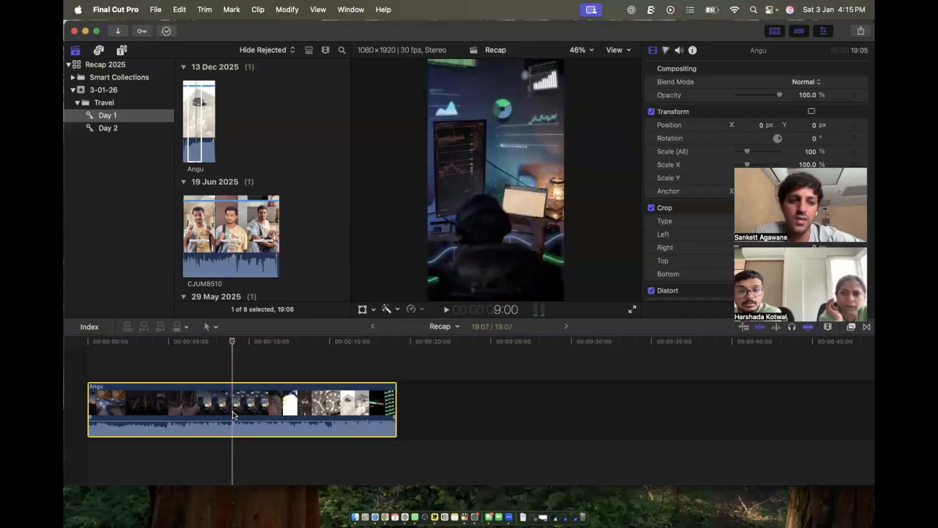
Add another copy of the Angu range after the first, and clear both clips from the Recap timeline.
left_click_drag(182, 160, 405, 400)
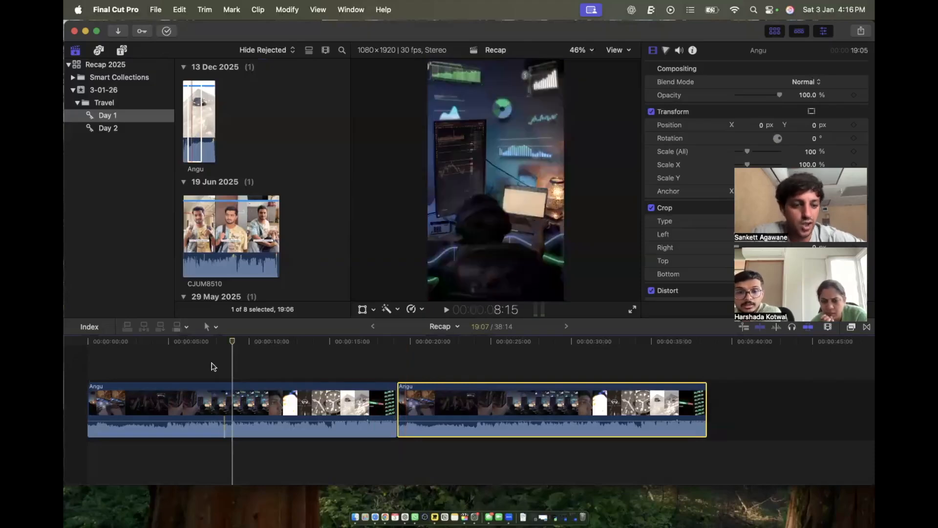
left_click_drag(446, 393, 258, 379)
left_click_drag(313, 389, 238, 377)
left_click_drag(502, 394, 262, 448)
key("Delete")
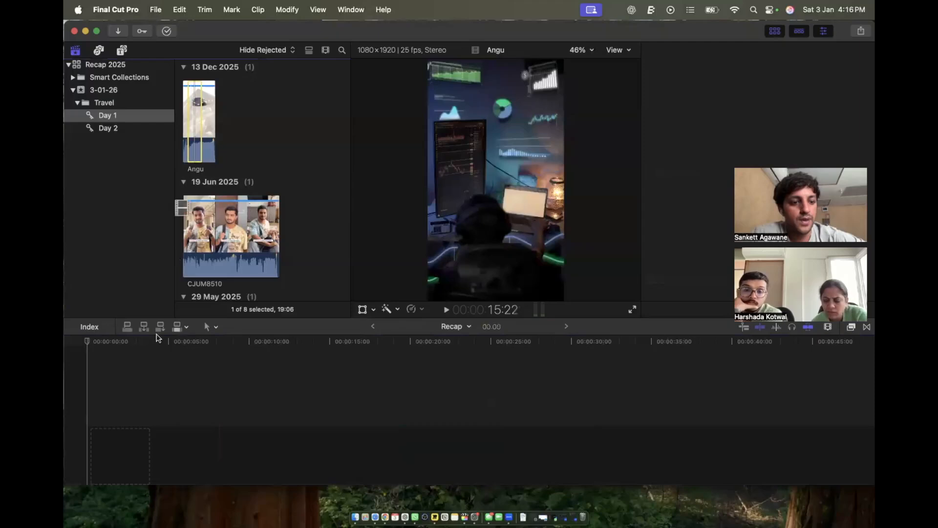
Place the marked Angu range on the empty timeline and reduce the clip height in the clip appearance settings.
left_click_drag(193, 130, 110, 399)
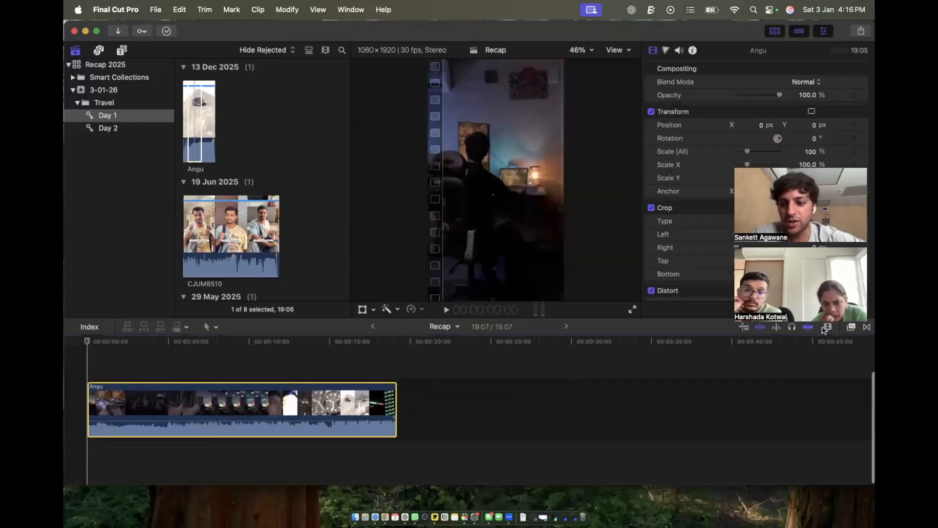
left_click(825, 328)
left_click_drag(779, 402, 751, 400)
left_click(230, 351)
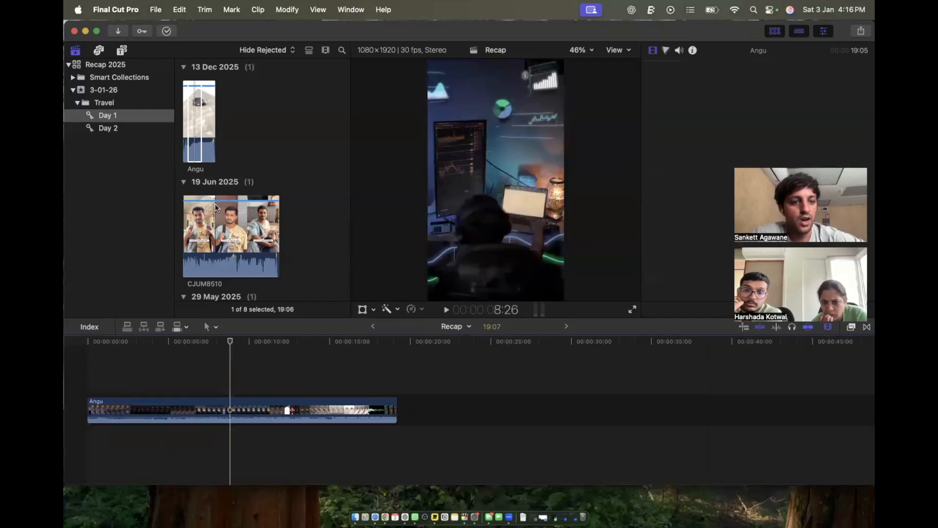
Mark a range of about 14:10 near the start of CJUM8510 and add it to the timeline after the Angu clip.
left_click(190, 224)
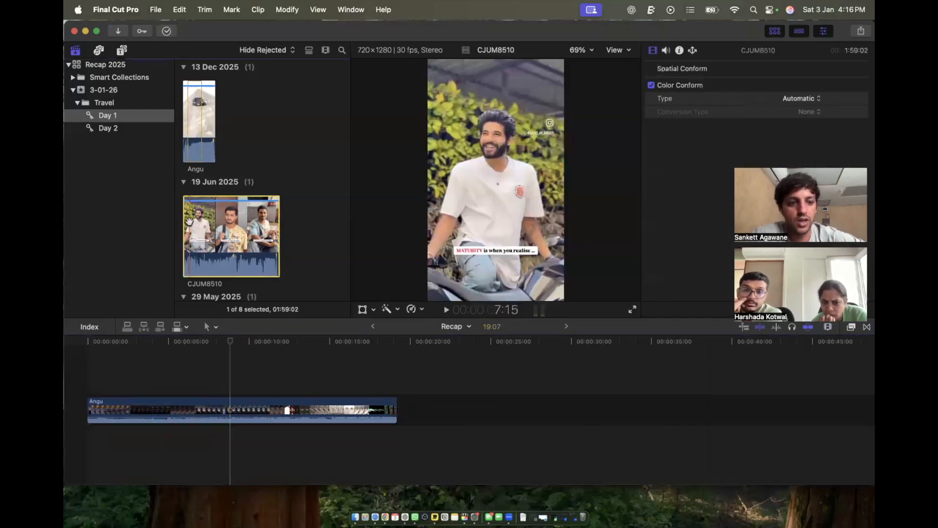
left_click_drag(190, 221, 198, 222)
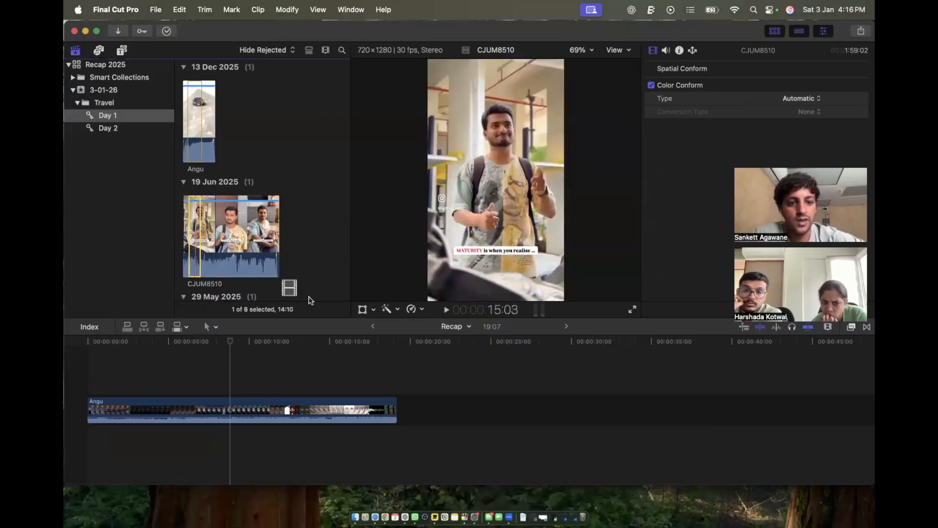
left_click_drag(309, 299, 633, 412)
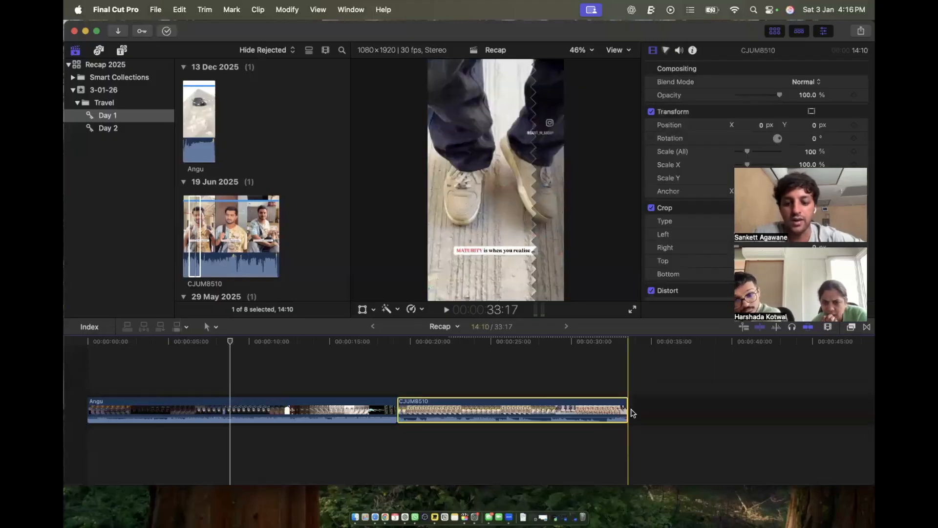
key("super+minus")
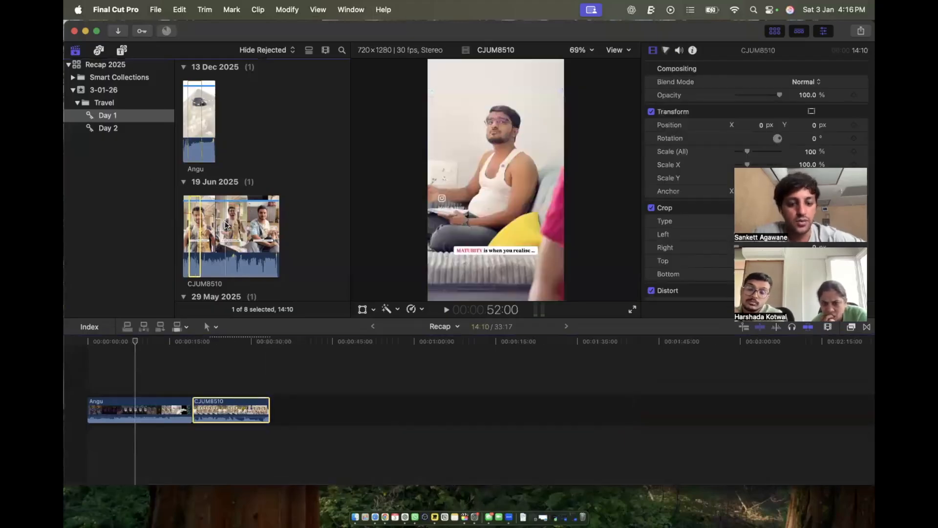
Mark a range of about 18:05 in CKGW9121 and add it to the timeline after CJUM8510.
key("i")
scroll(256, 243, "down", 4)
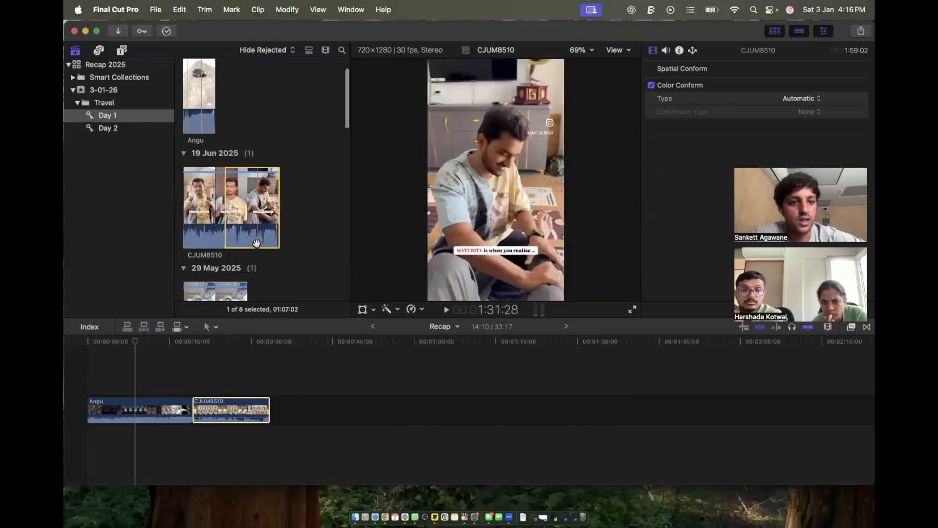
left_click(200, 255)
left_click_drag(200, 255, 386, 360)
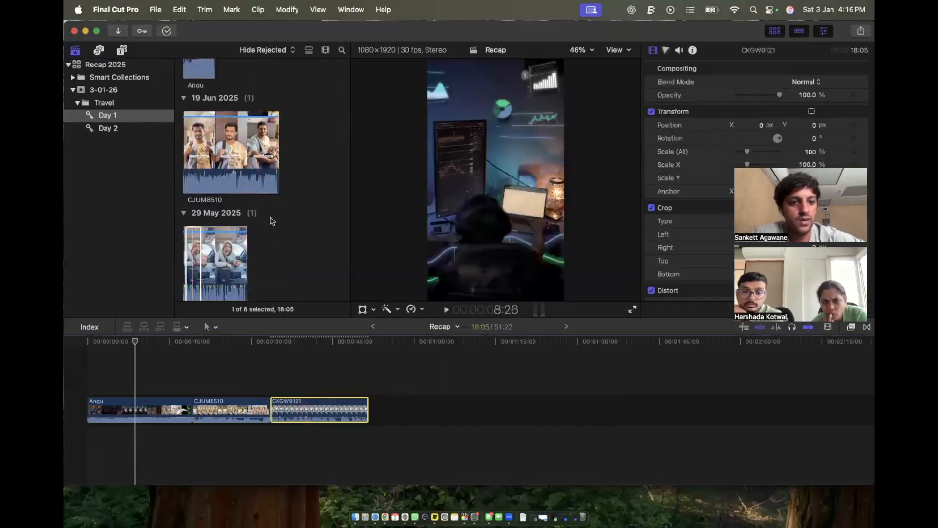
Mark a range of about 4:03 in CJPF6681, dated 25 Feb 2025, and add it at the end of the timeline.
scroll(270, 217, "down", 6)
scroll(270, 219, "down", 5)
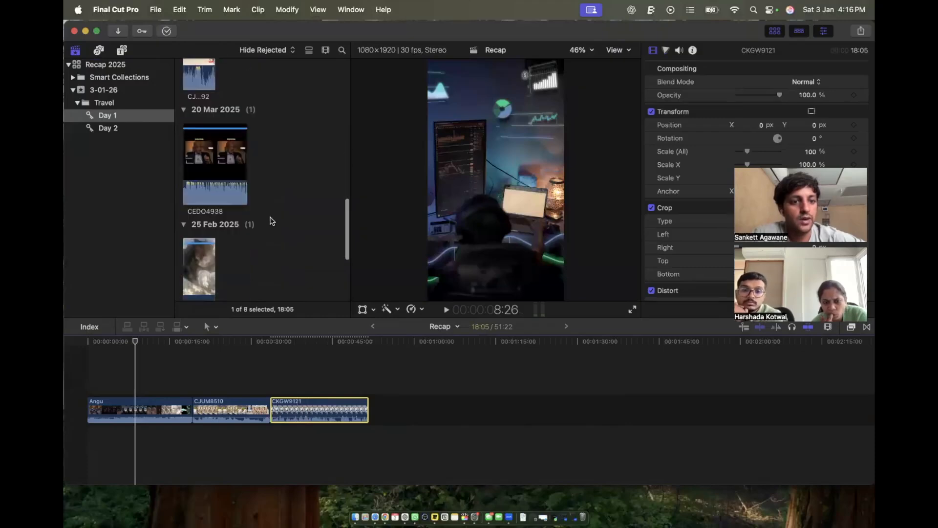
left_click_drag(193, 222, 391, 416)
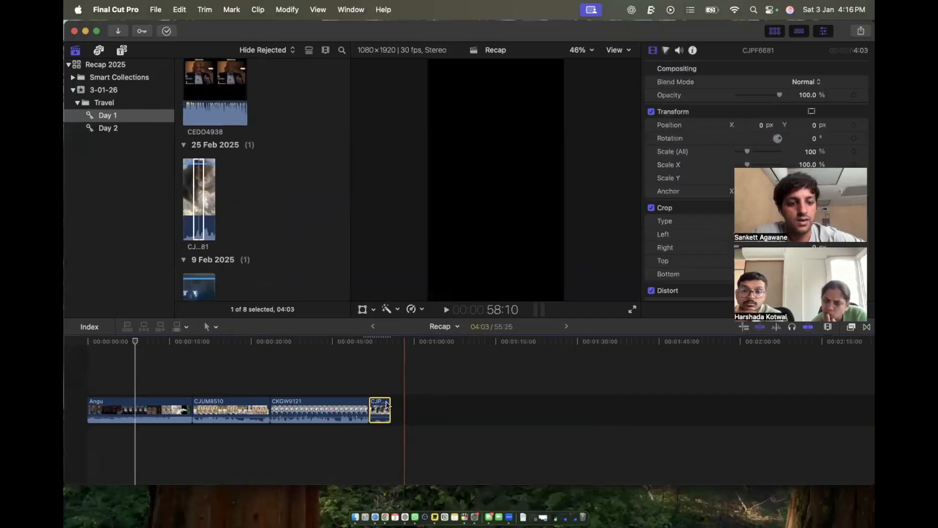
Select all four timeline clips as a group, clear the selection, and place the playhead at about 9:18 in the Angu clip.
left_click_drag(407, 385, 119, 416)
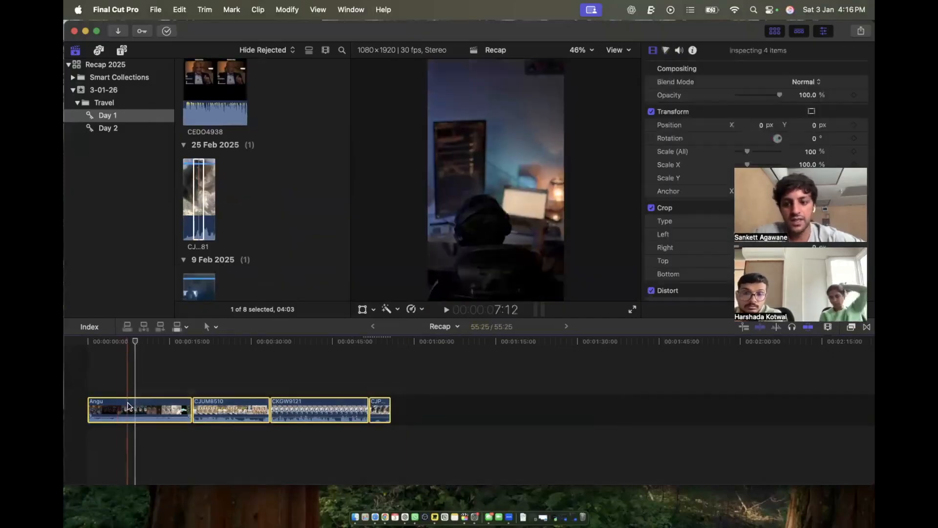
left_click(351, 373)
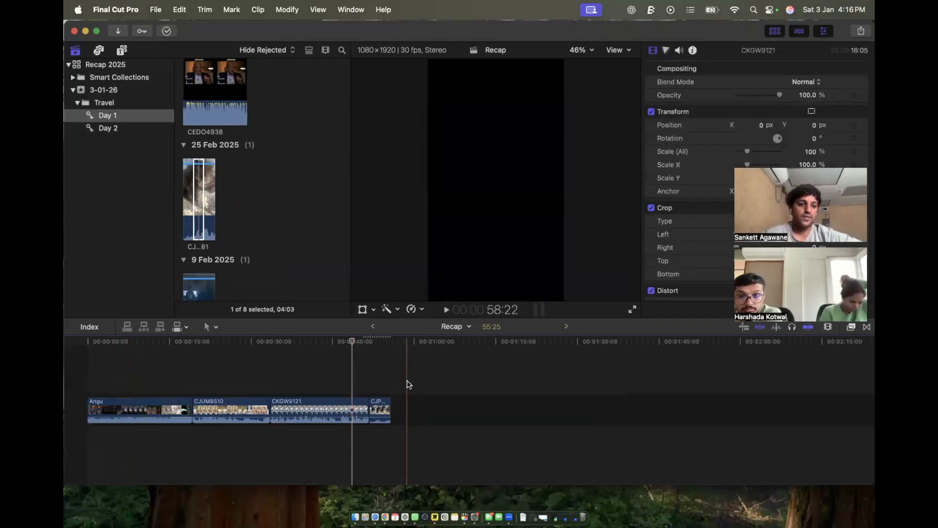
left_click(244, 371)
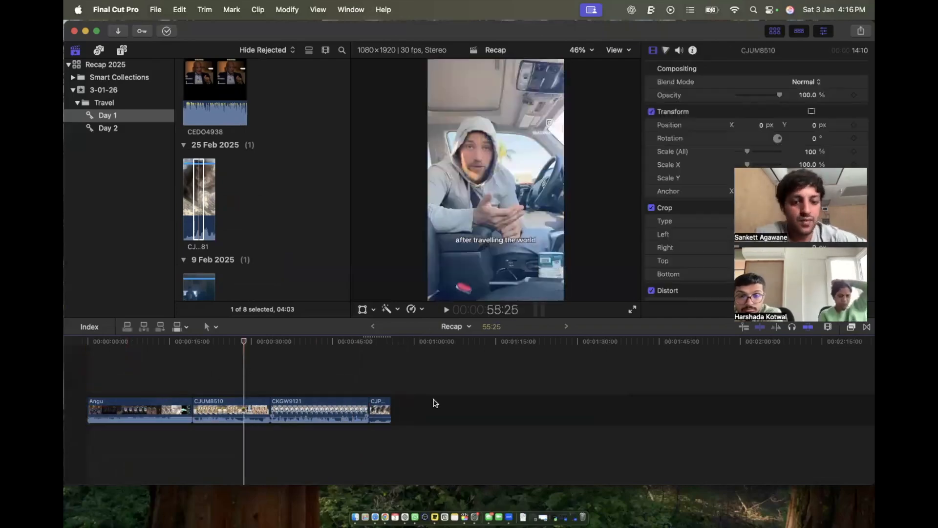
left_click_drag(440, 388, 172, 454)
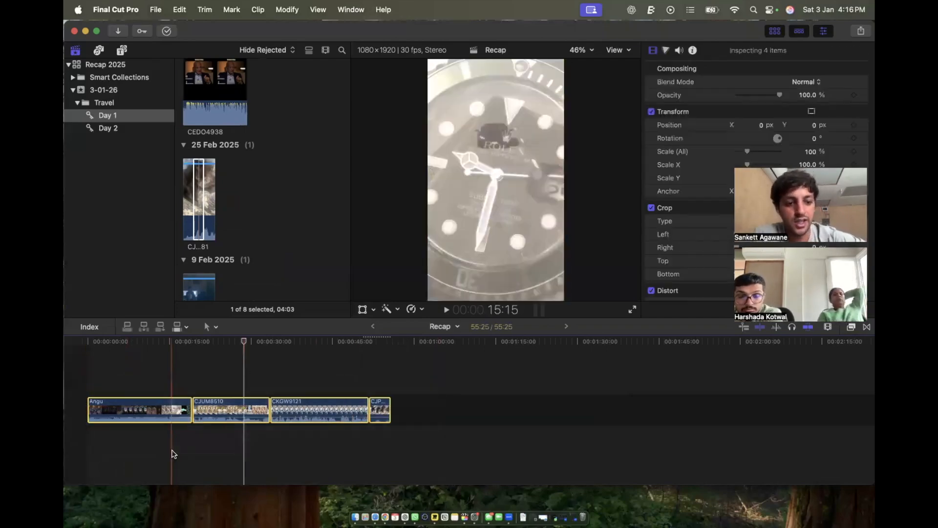
left_click(140, 442)
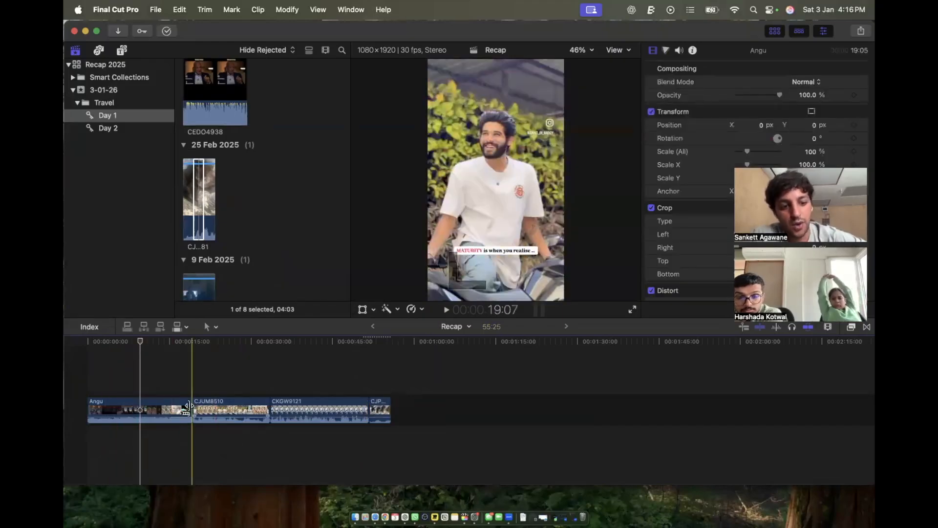
Trim the Angu clip's end to a length of about 14:01, and try shortening it to 9:18 with the Position tool.
left_click_drag(188, 405, 162, 410)
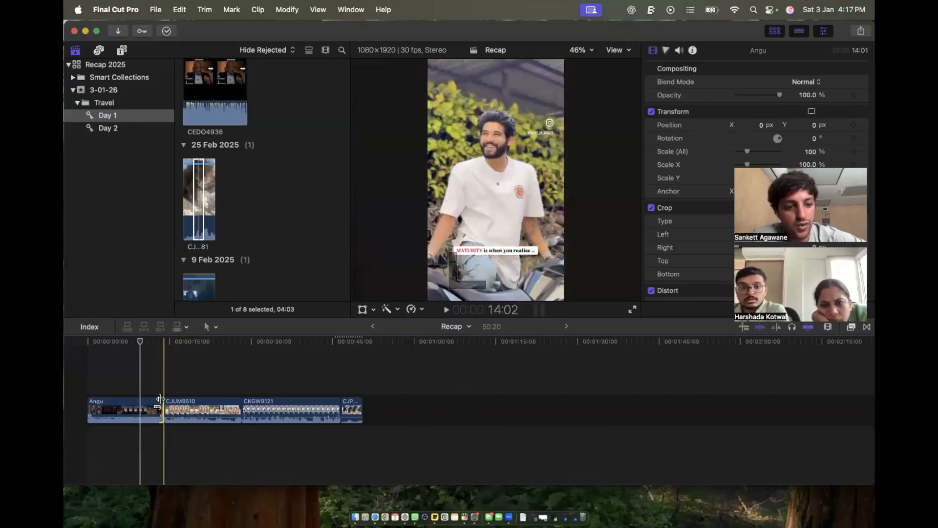
left_click_drag(152, 399, 140, 400)
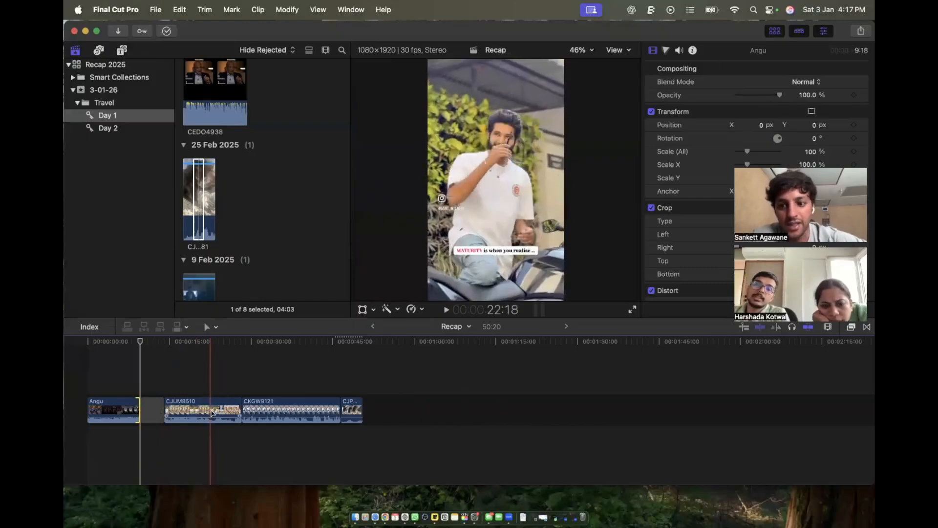
key("super+z")
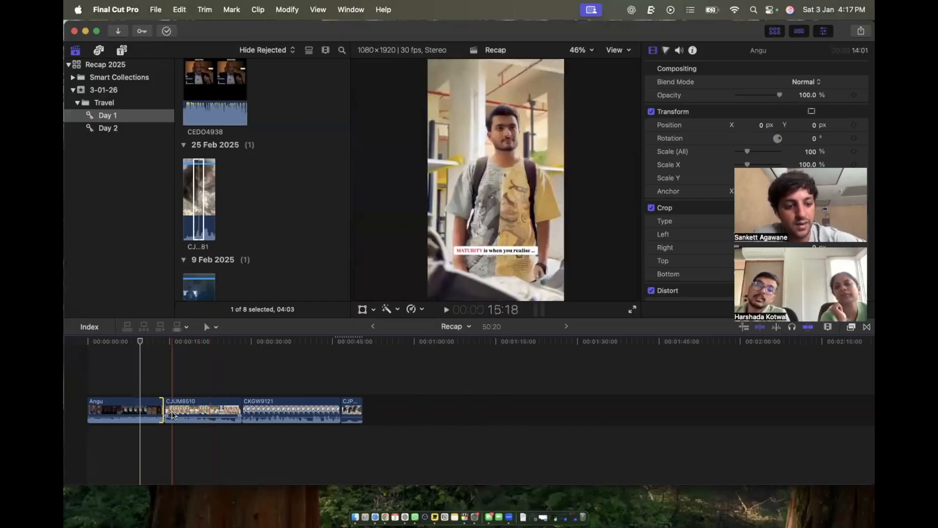
Extend the Angu clip to about 15:22, and trim its end to the playhead placed at 12:29.
left_click_drag(159, 403, 174, 439)
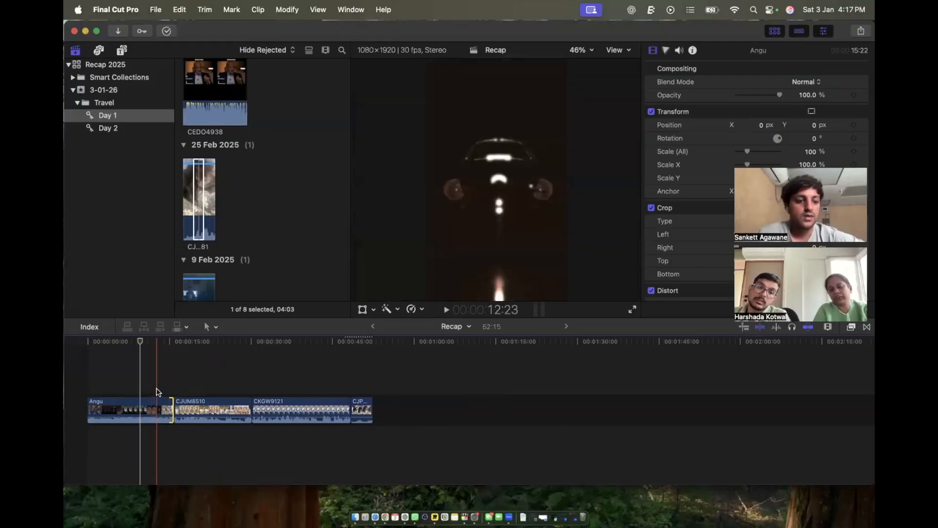
left_click(157, 388)
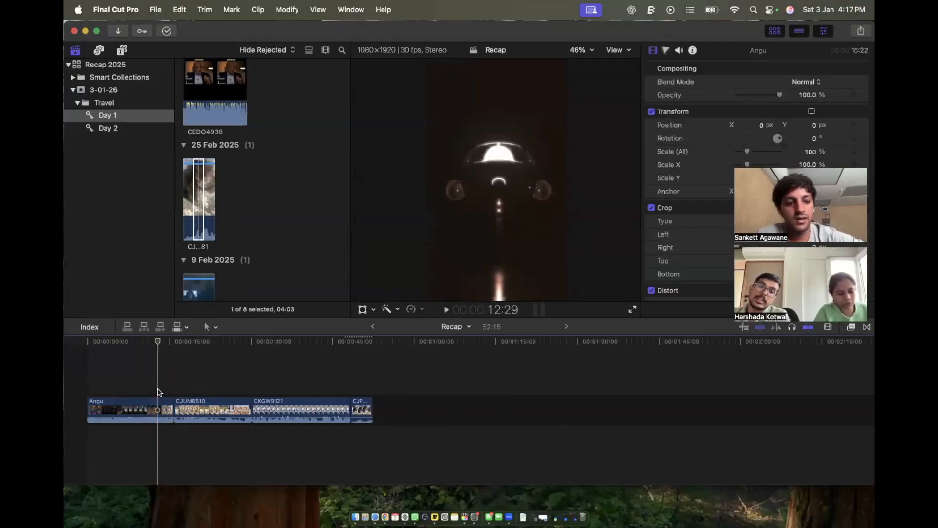
left_click(155, 406)
key("alt+]")
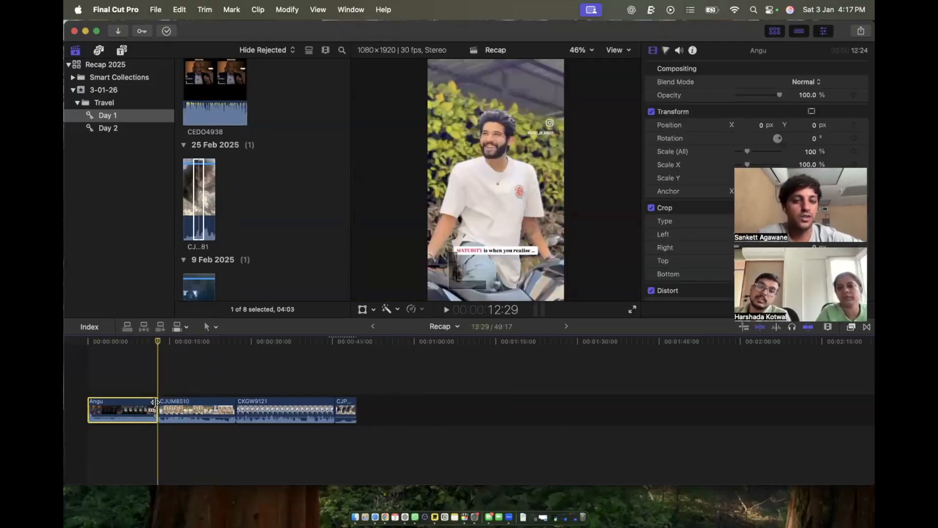
Select all four clips on the Recap timeline.
left_click_drag(153, 376, 378, 439)
left_click_drag(380, 443, 380, 443)
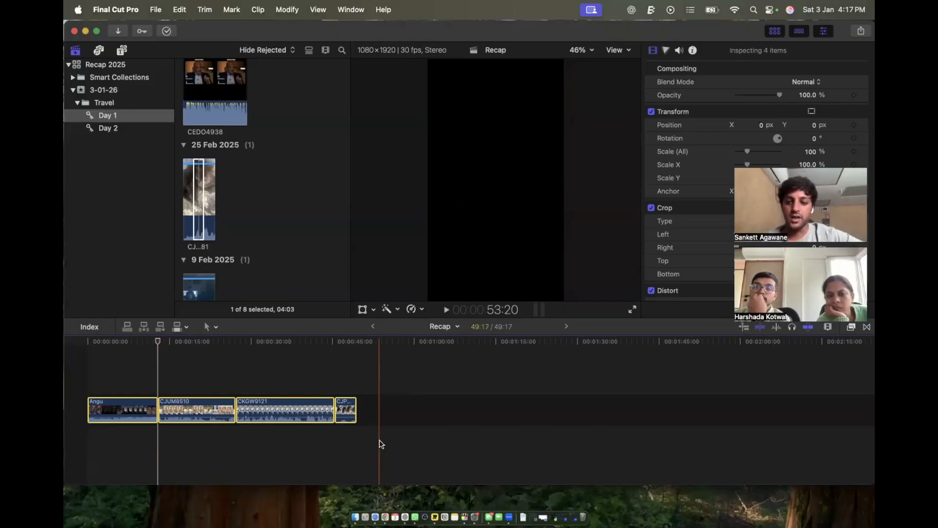
left_click(385, 516)
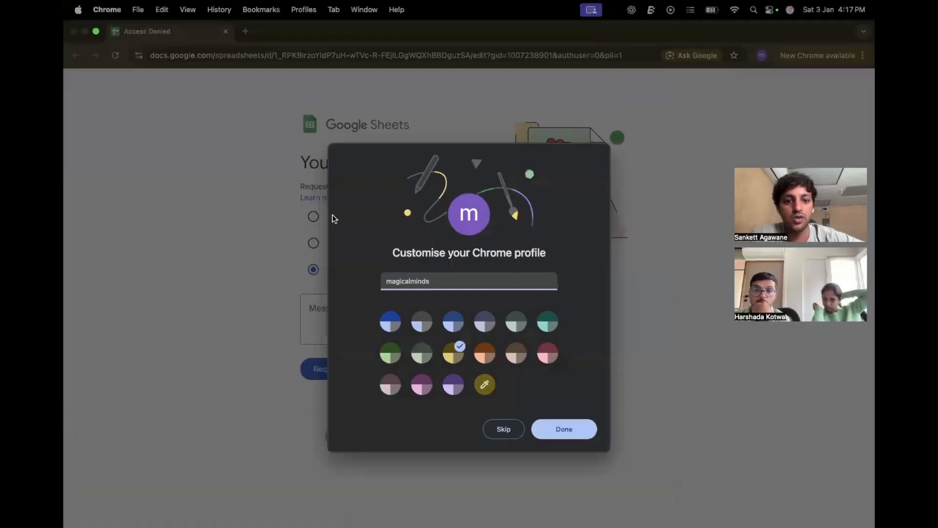
key("super+Tab")
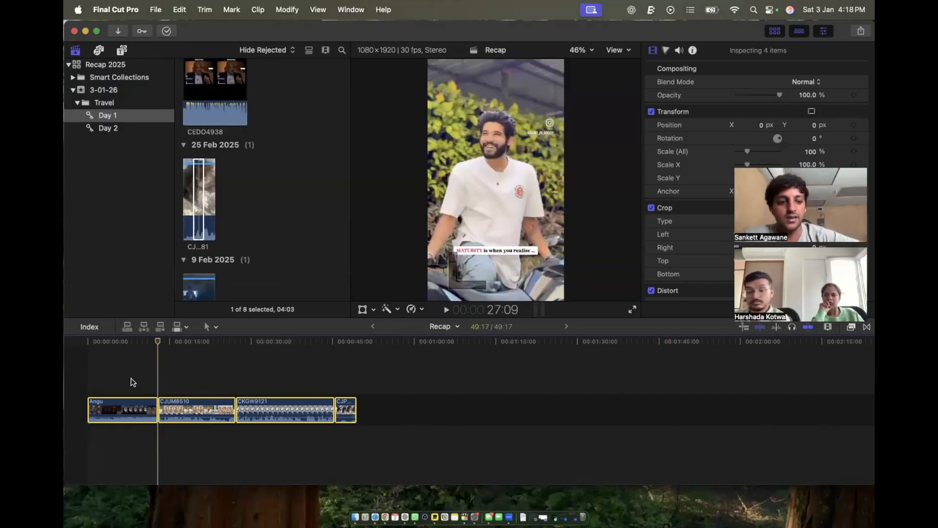
Append the marked CJPF6681 range from the browser to the end of the Recap timeline.
left_click(119, 407)
left_click(122, 407)
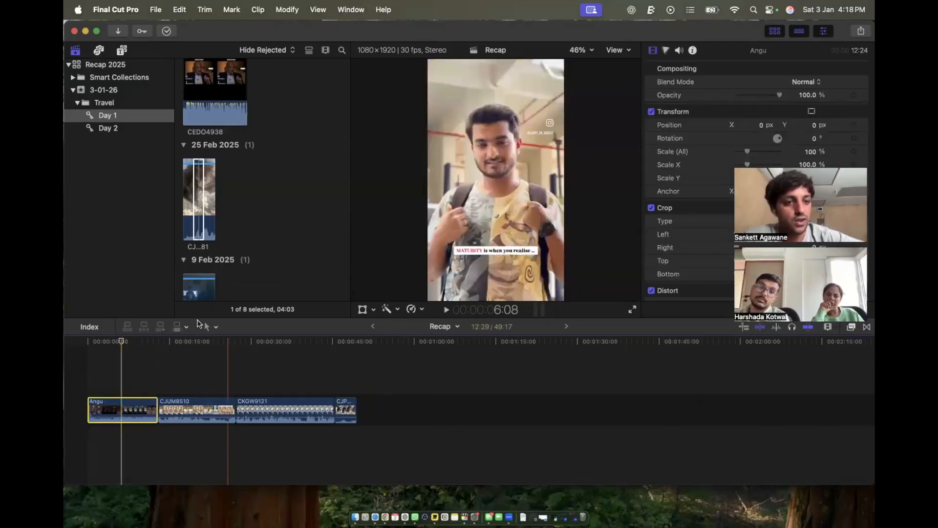
left_click_drag(199, 206, 361, 399)
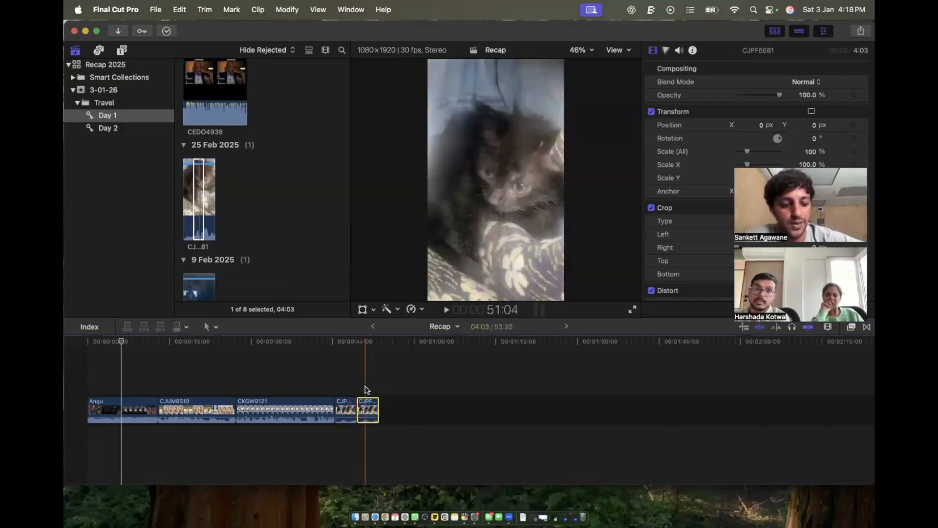
Trim the end of the last CJPF6681 clip to about 2:20, and shorten the preceding CJPF6681 clip to about 1:19.
key("super+equal")
key("super+equal")
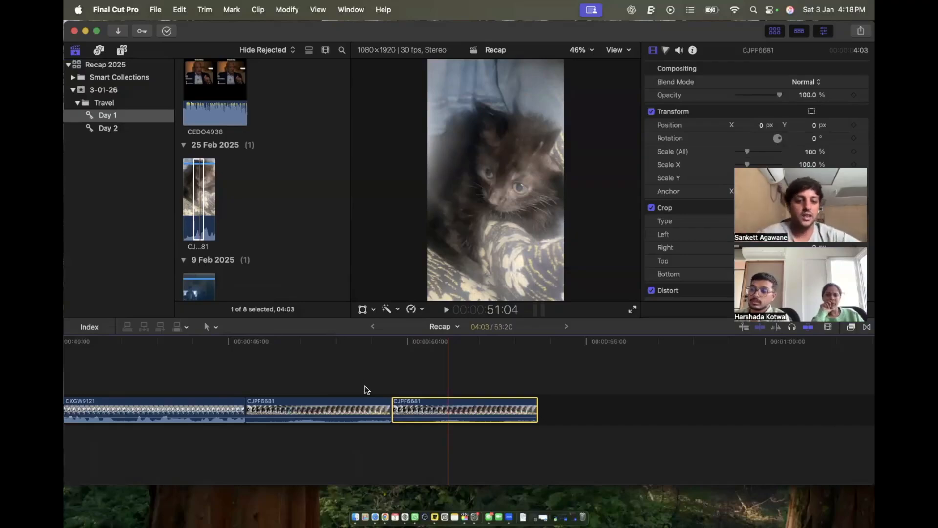
left_click(393, 412)
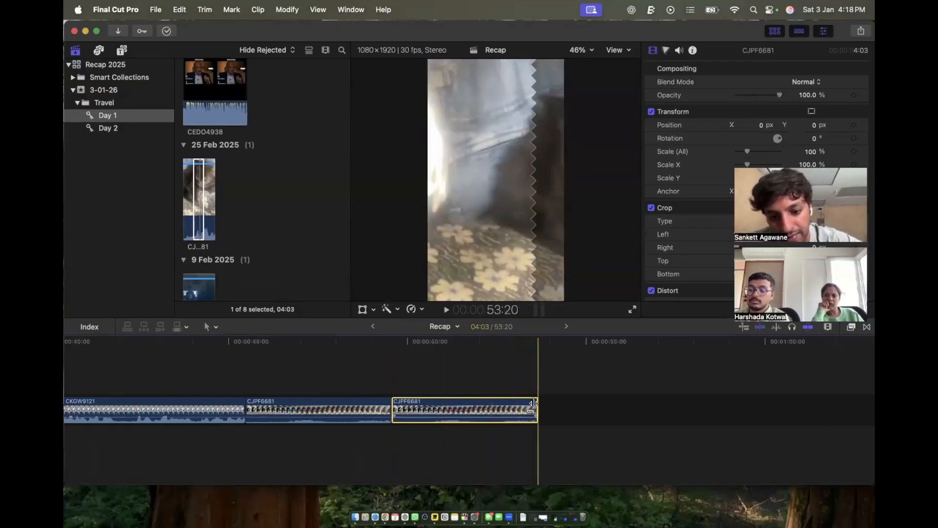
left_click_drag(534, 403, 486, 410)
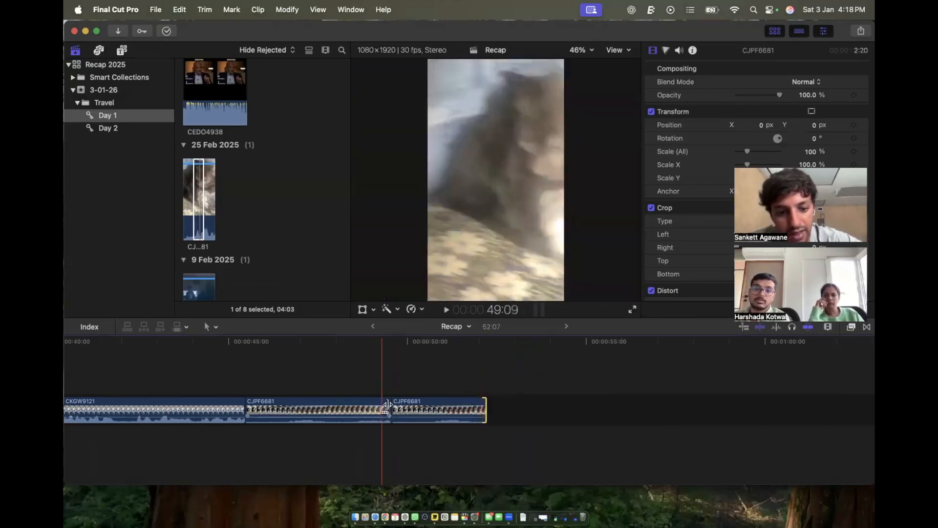
mouse_move(365, 406)
left_mouse_down()
mouse_move(342, 406)
mouse_move(380, 405)
mouse_move(352, 408)
left_mouse_up()
left_click_drag(275, 408, 298, 409)
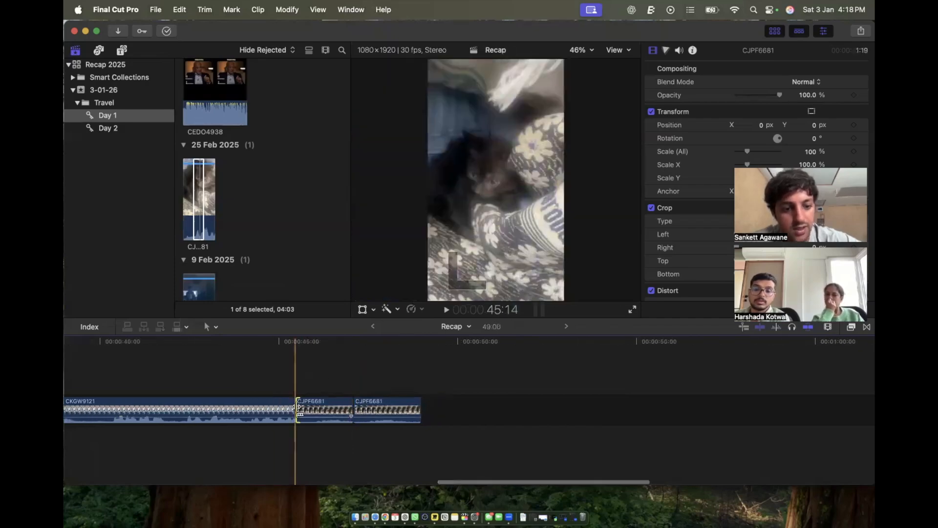
Shorten the CKGW9121 clip to about 5 seconds, and trim the CJUM8510 clip's end to a length of about 8:14.
scroll(308, 406, "left", 8)
left_click_drag(657, 405, 459, 406)
scroll(211, 377, "left", 8)
left_click_drag(286, 406, 349, 413)
key("shift+z")
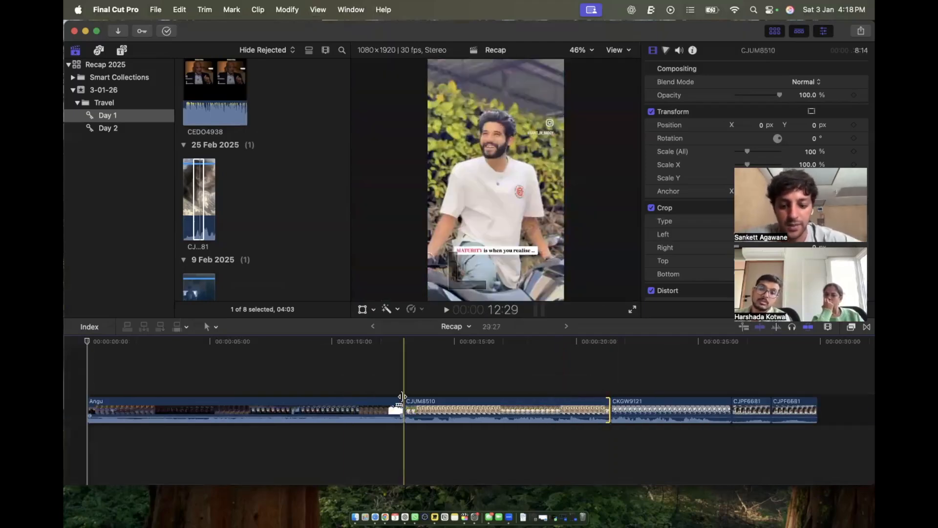
Trim the end of the Angu clip to a length of about 8:18.
key("super+minus")
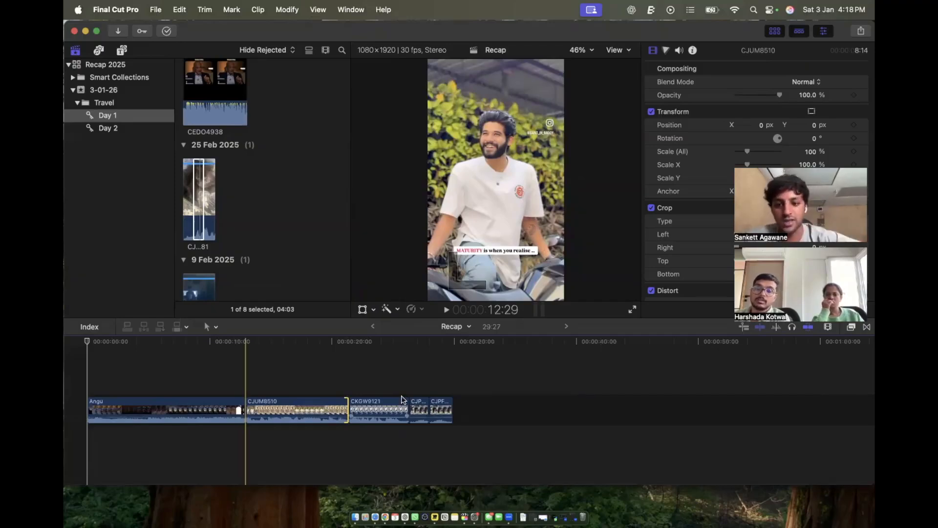
key("super+equal")
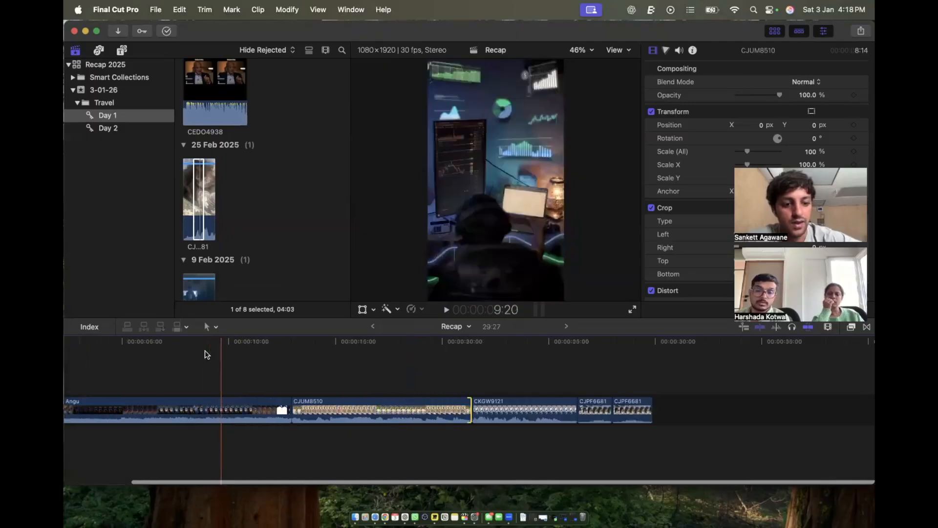
scroll(205, 354, "left", 3)
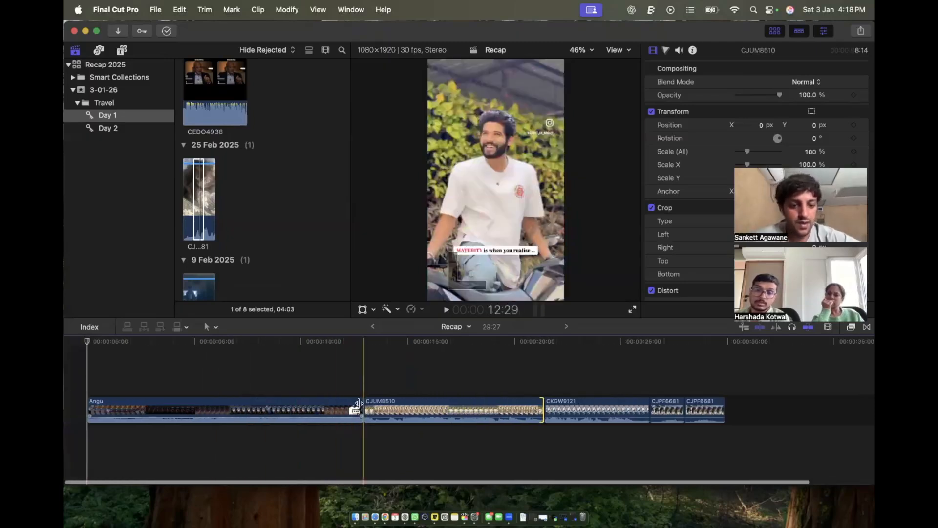
left_click_drag(358, 404, 239, 412)
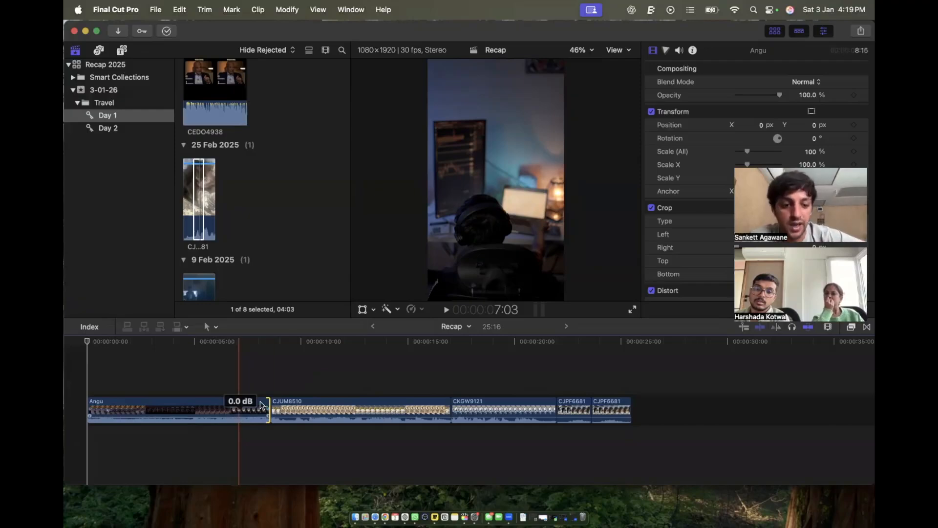
Detach the Angu clip's audio into a separate clip below the video, select it, and undo the detachment.
left_click_drag(236, 375, 238, 439)
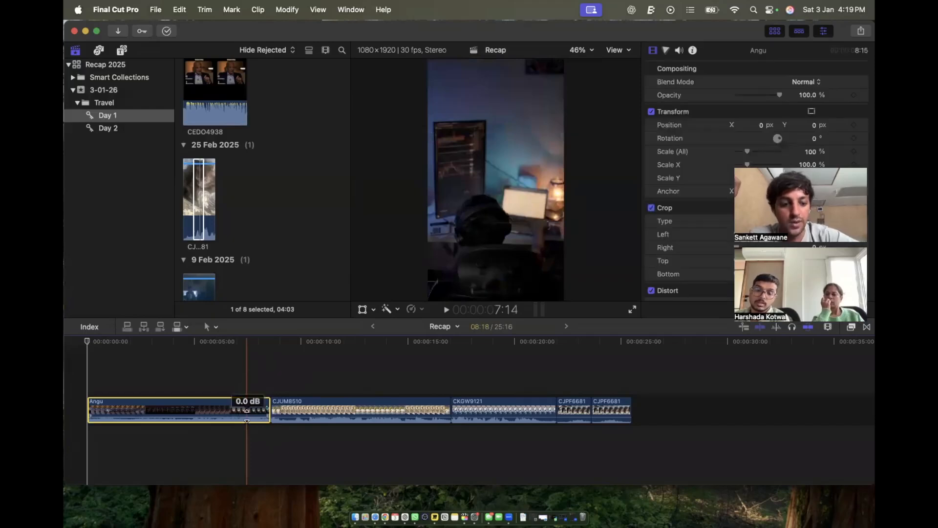
key("ctrl+shift+s")
left_click(254, 373)
left_click(243, 432)
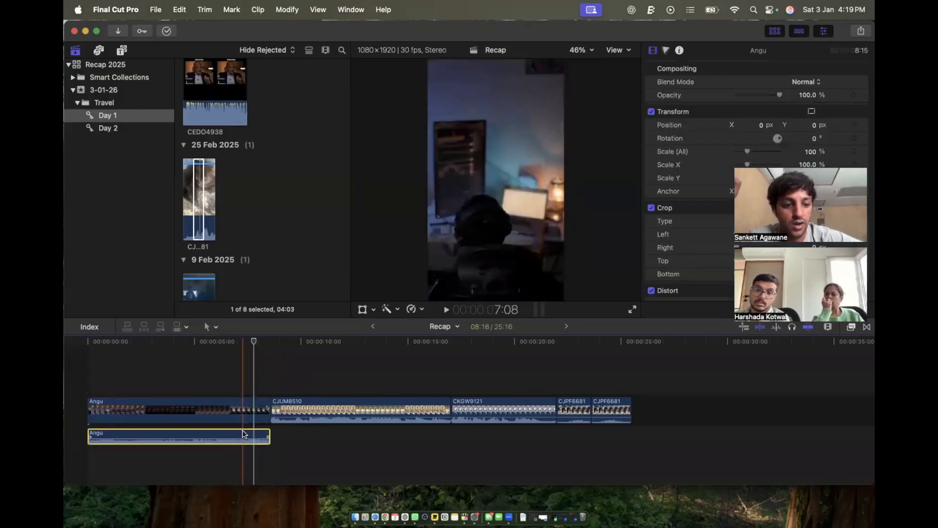
left_click_drag(243, 434, 251, 457)
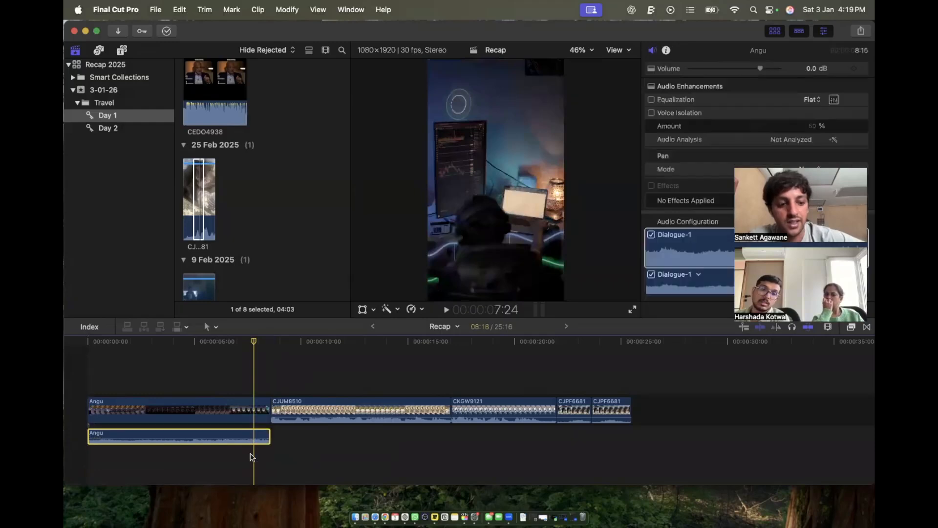
key("ctrl+z")
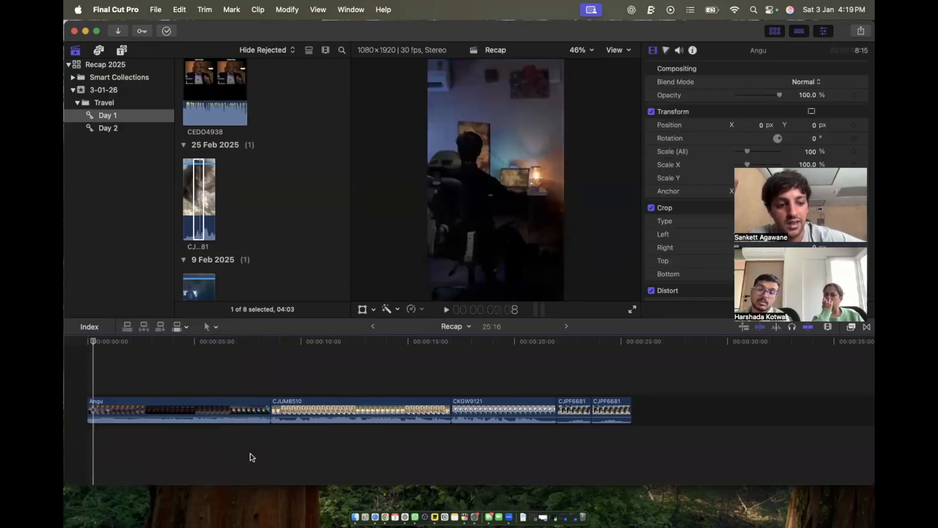
Lower the Angu clip's audio volume to -4.0 dB on the timeline.
left_click(242, 411)
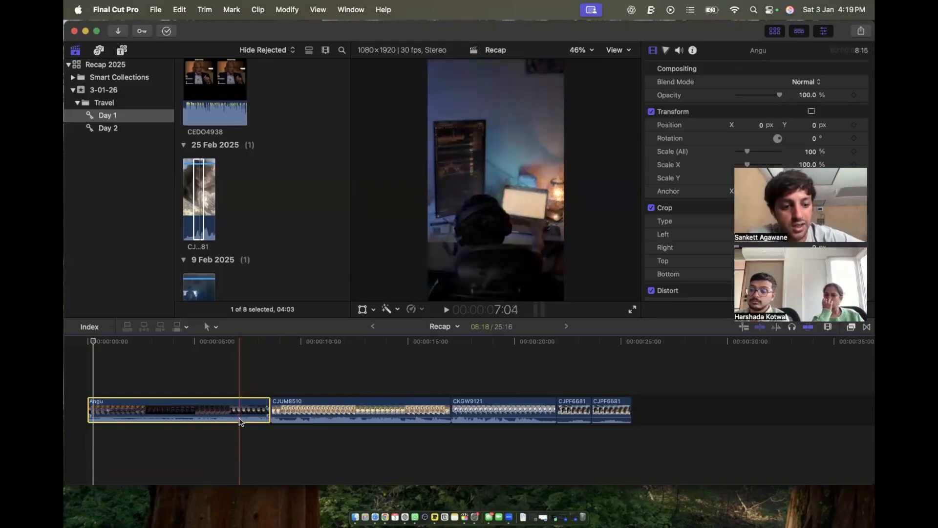
left_click_drag(239, 417, 238, 417)
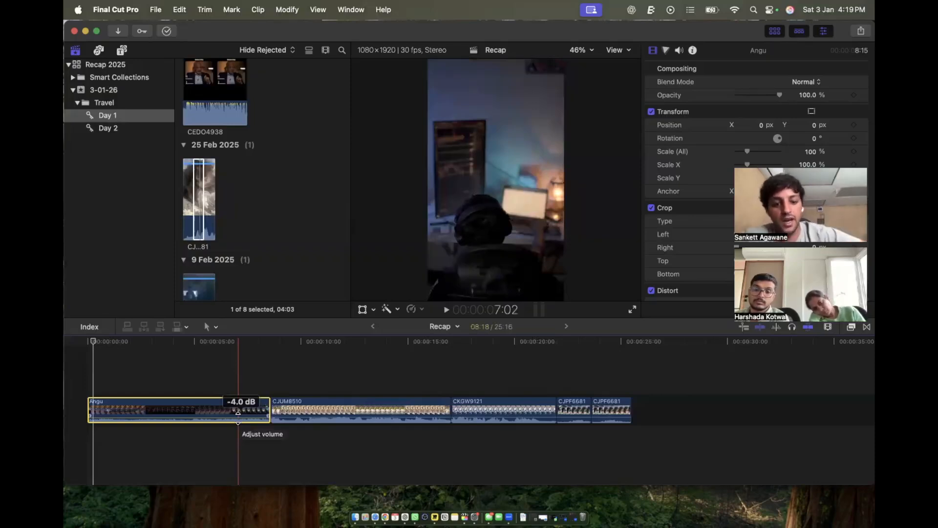
Increase the timeline clip height to its maximum, with the cut between Angu and CJUM8510 magnified.
key("super+equal")
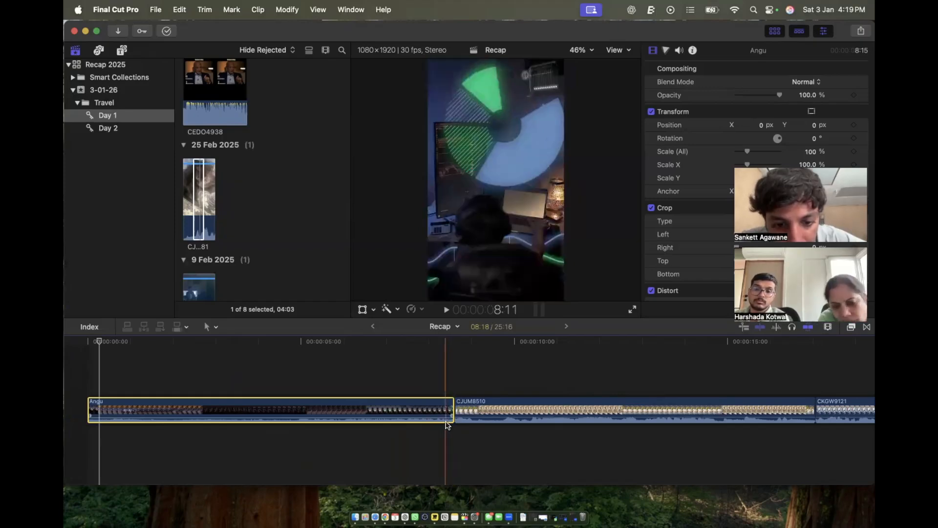
key("super+equal")
key("super+equal")
key("super+equal")
key("super+equal")
key("super+equal")
key("super+equal")
key("super+equal")
key("super+equal")
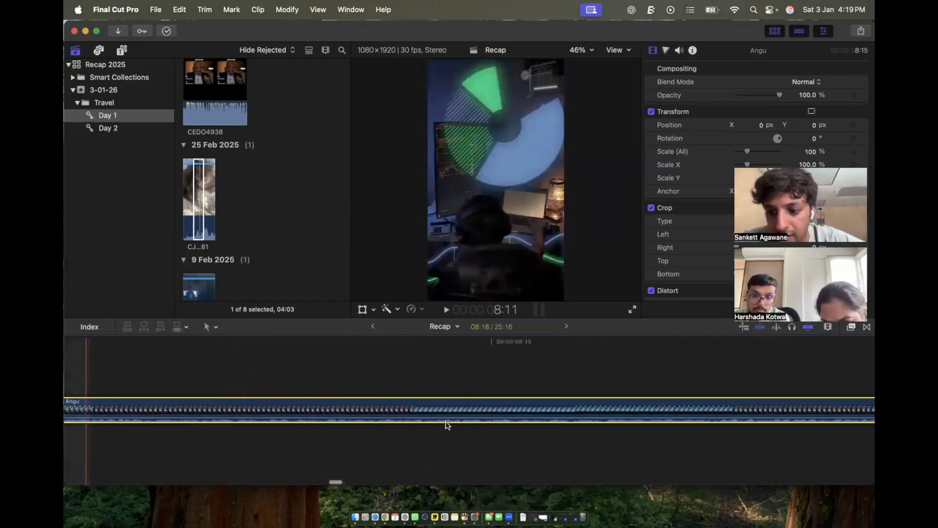
scroll(448, 425, "right", 5)
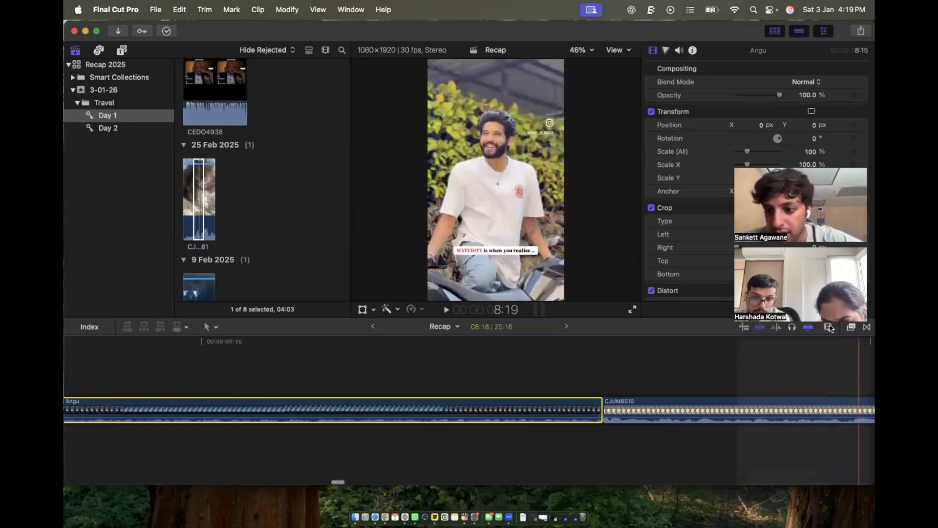
left_click(828, 331)
left_click_drag(751, 400, 842, 394)
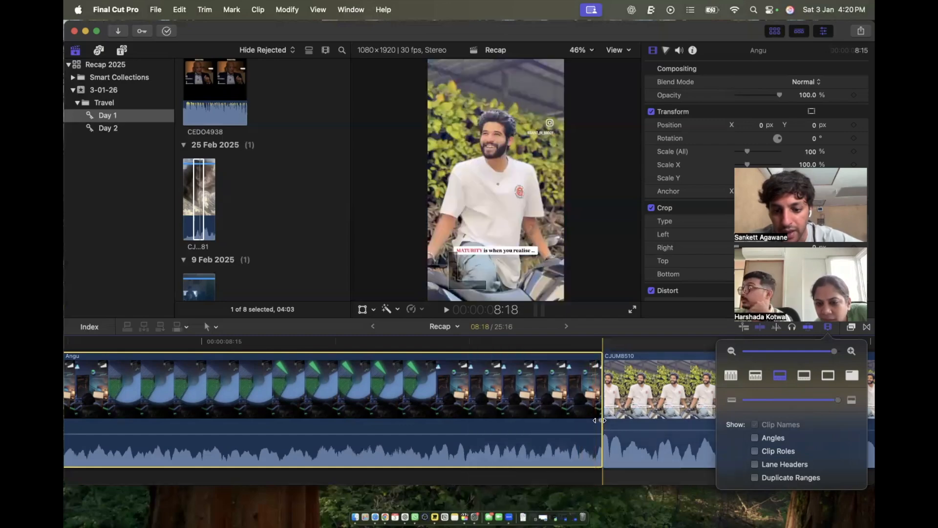
Add an audio fade-out to the end of the Angu clip, starting at about 8:12.
left_click_drag(602, 420, 324, 419)
key("super+equal")
key("super+minus")
scroll(675, 421, "left", 3)
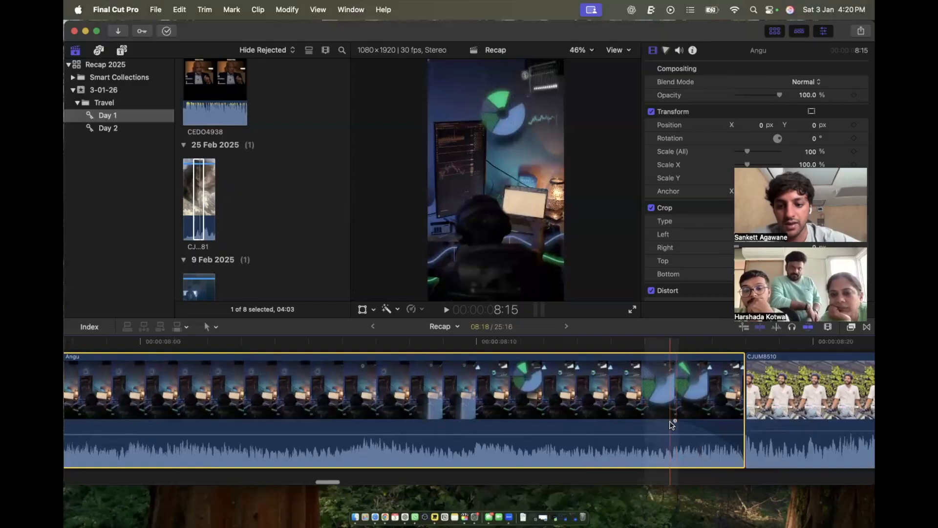
left_click_drag(675, 420, 572, 423)
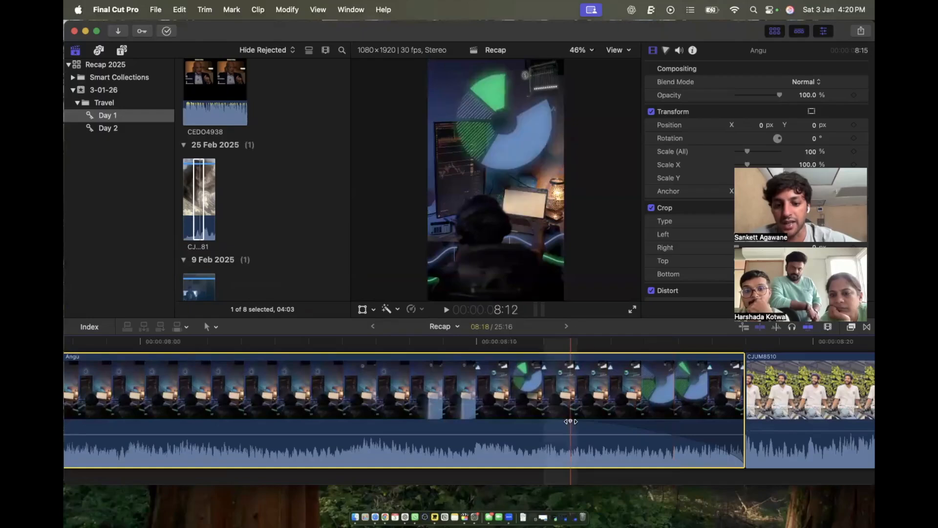
Set the Angu fade-out's curve to -3dB, and shorten the fade so it starts just before the cut.
right_click(571, 420)
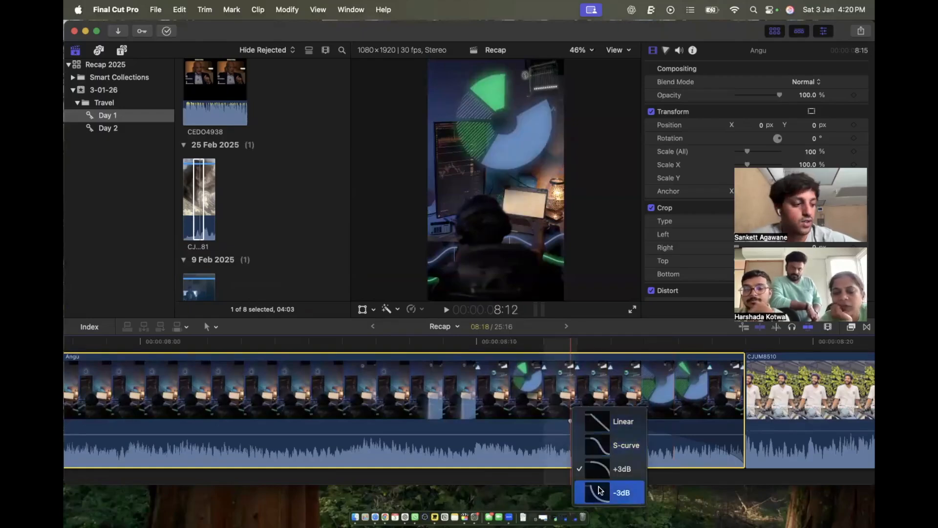
left_click(600, 490)
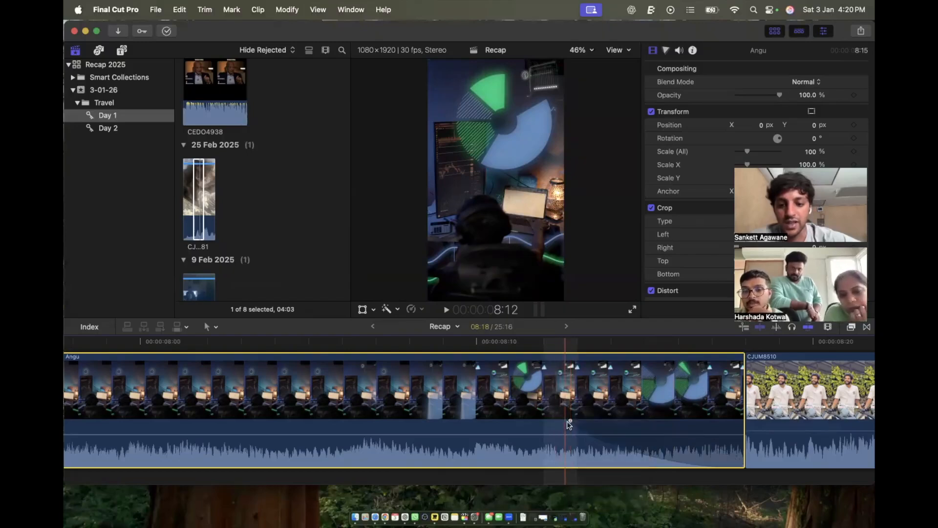
left_click_drag(569, 424, 718, 420)
Enable Voice Isolation at 50% on the CJUM8510 clip, switching it off and on again to compare the waveform.
key("super+minus")
key("super+minus")
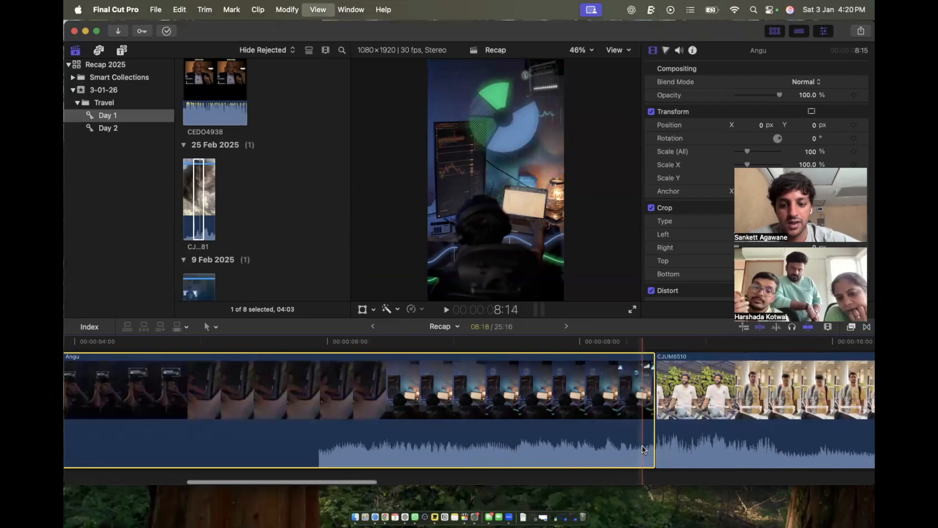
key("super+minus")
key("super+minus")
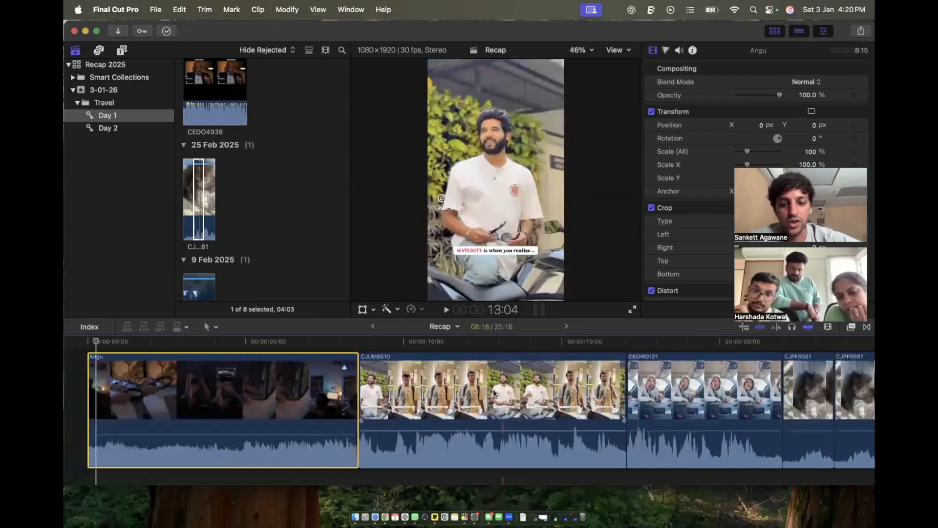
left_click(494, 393)
scroll(664, 77, "down", 8)
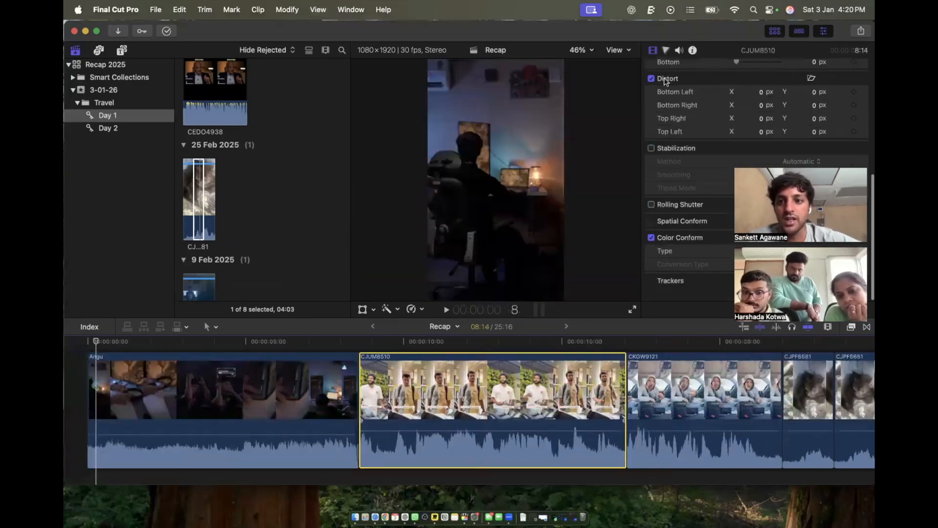
left_click(677, 51)
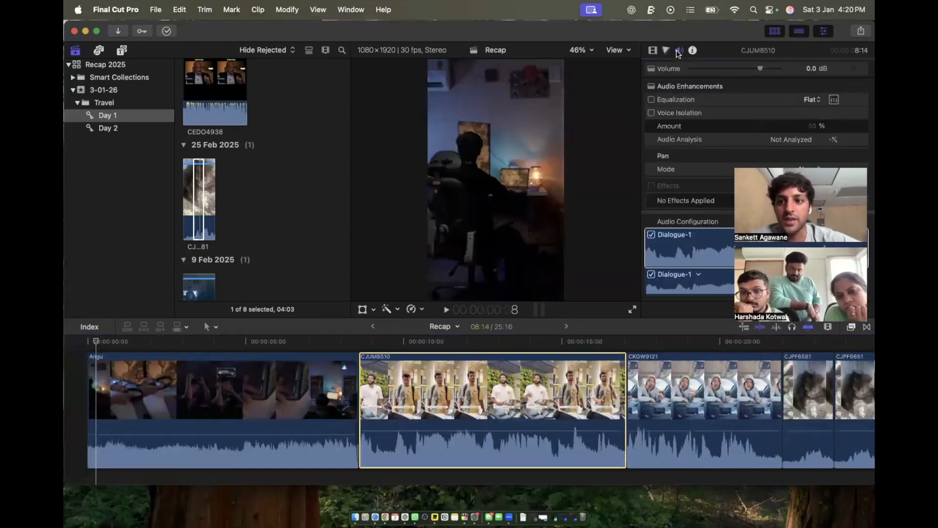
left_click(651, 113)
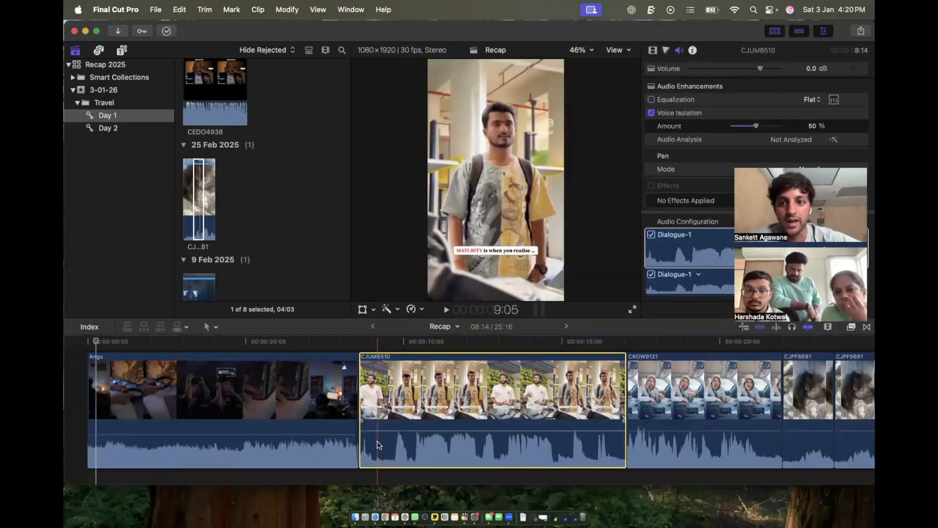
left_click(651, 113)
left_click(652, 112)
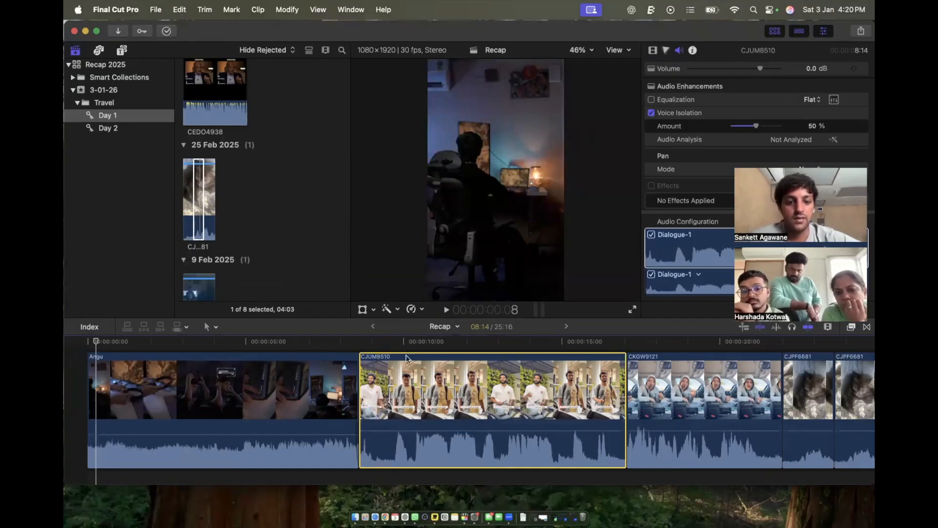
Reduce the timeline clip height to its minimum, with all clips in view, and place the playhead at the start of the timeline.
key("super+minus")
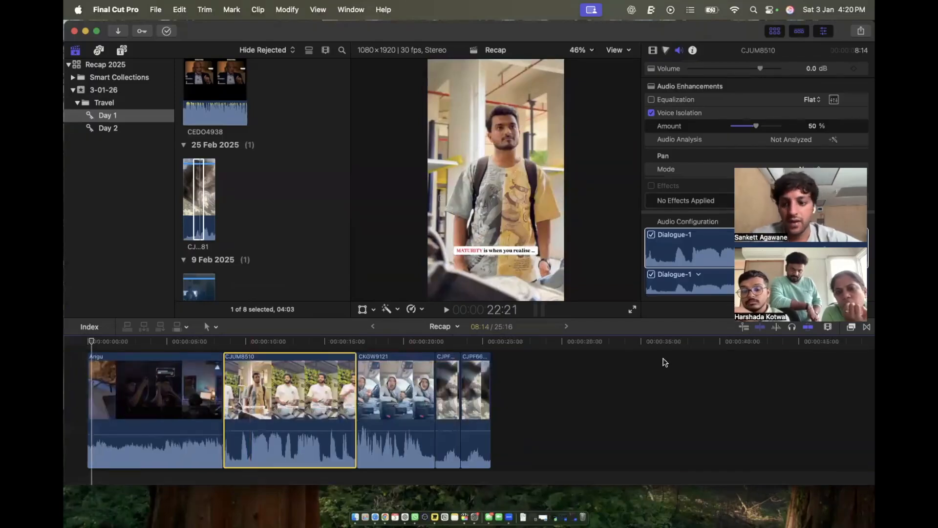
left_click(827, 327)
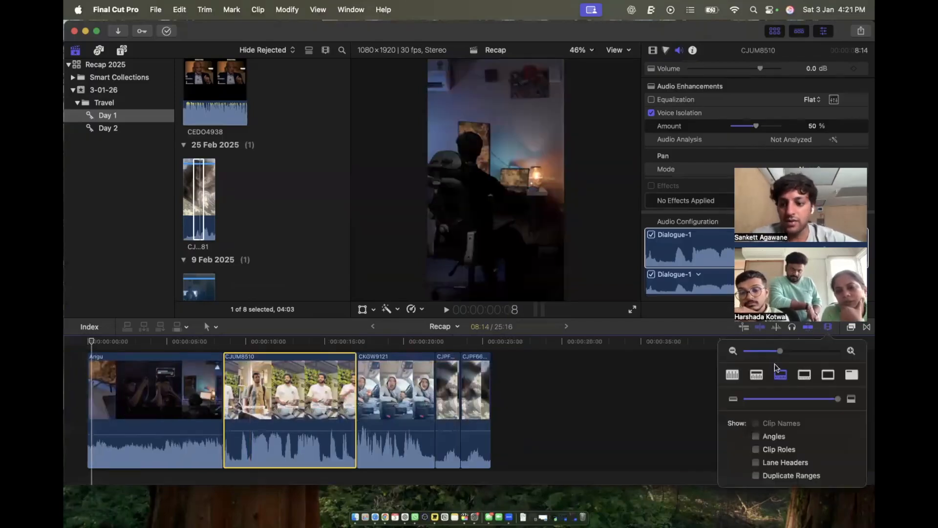
left_click_drag(813, 400, 745, 400)
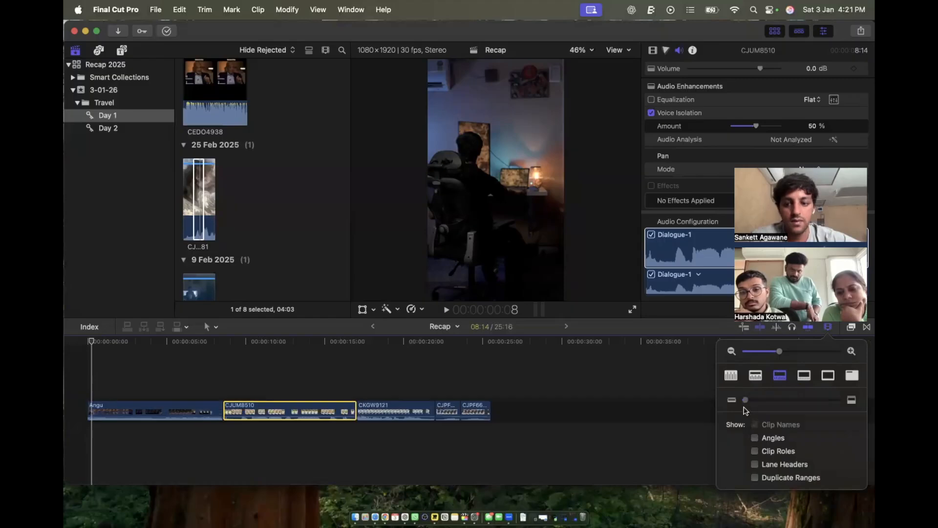
left_click(824, 328)
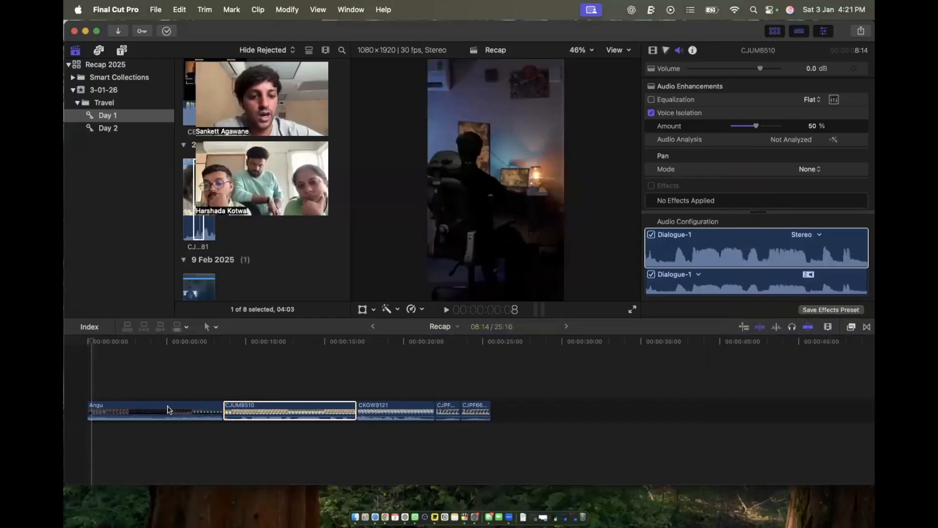
left_click(75, 390)
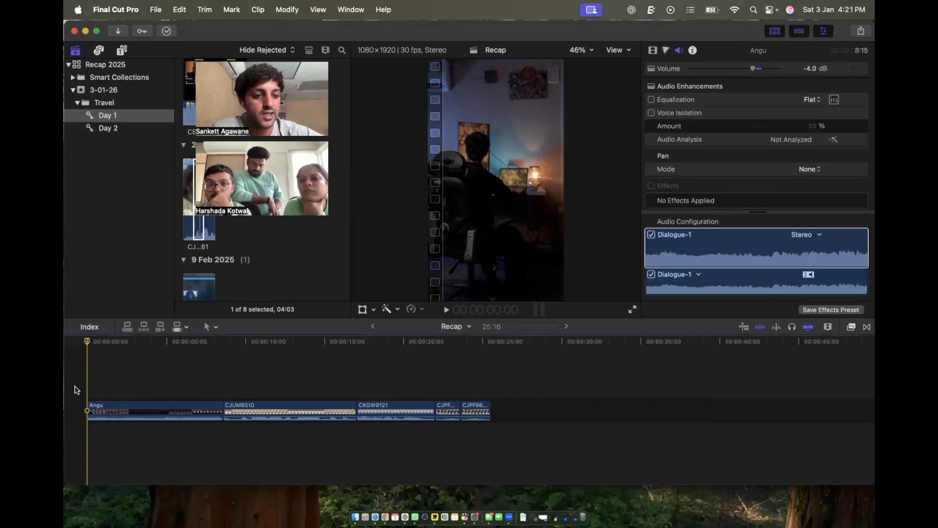
Blade the Angu clip once, CJUM8510 three times, CKGW9121 twice and both CJPF6681 clips once each, then return to the Select tool.
left_click(208, 332)
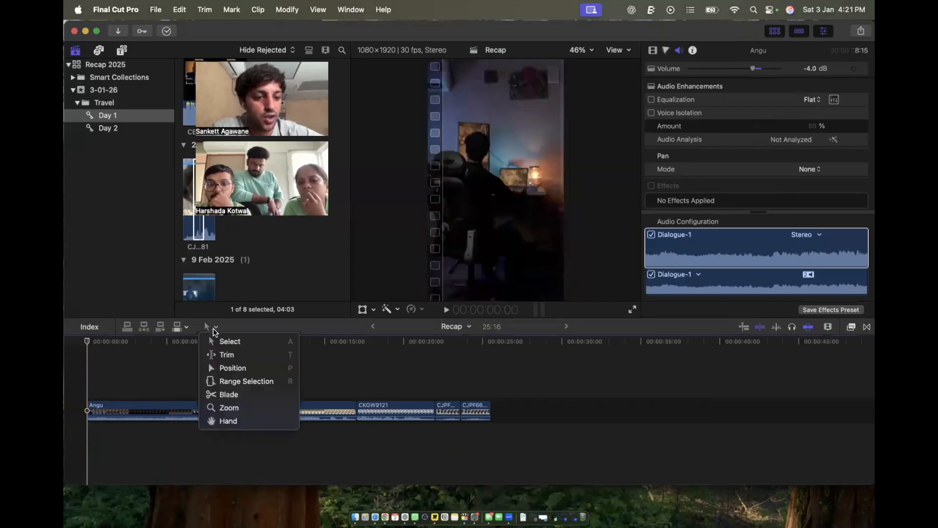
left_click(223, 397)
left_click(163, 409)
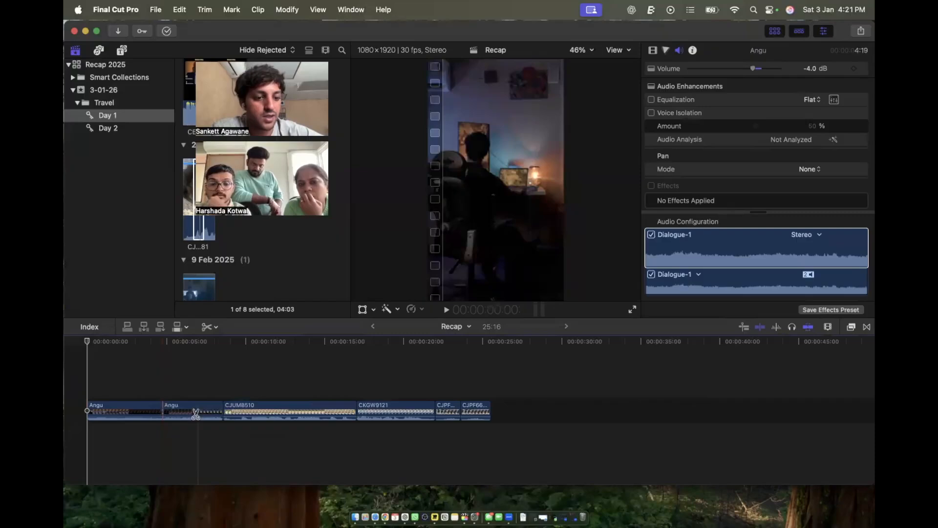
left_click(268, 410)
left_click(393, 410)
left_click(414, 410)
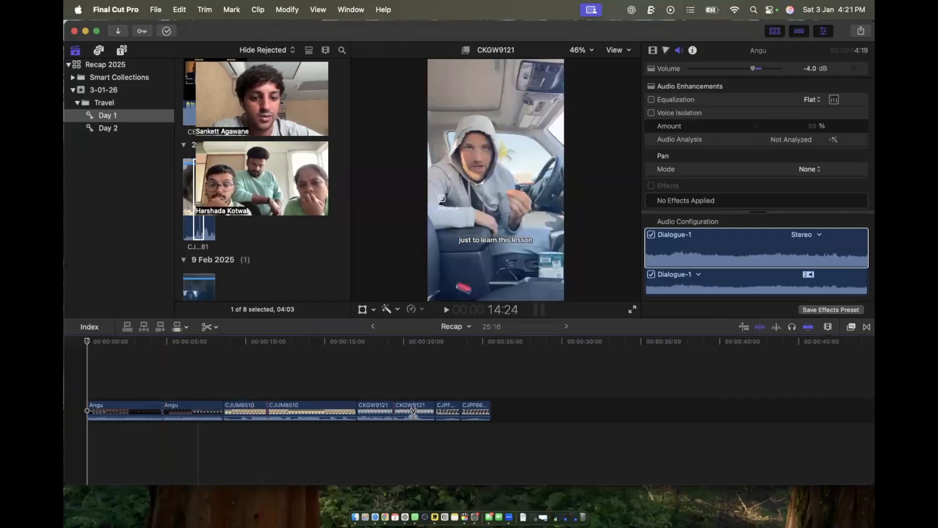
left_click(446, 410)
left_click(473, 410)
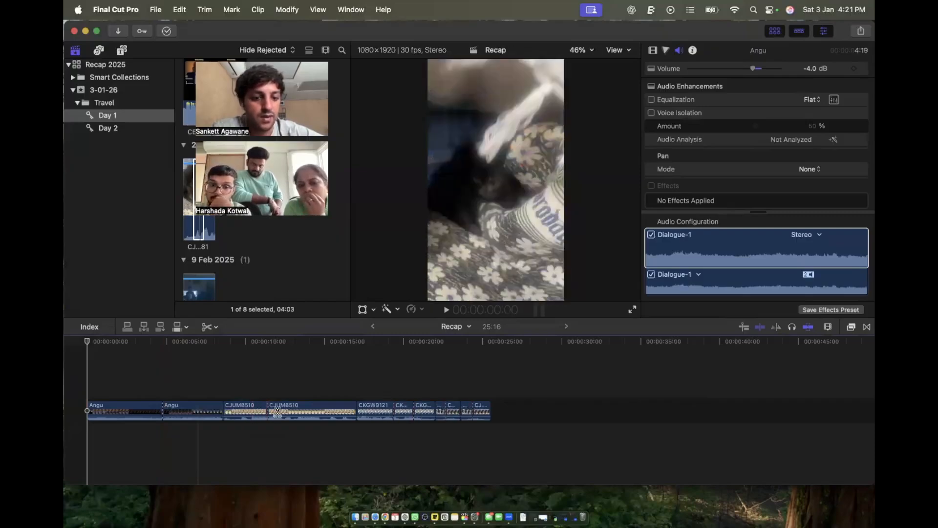
left_click(297, 410)
left_click(314, 410)
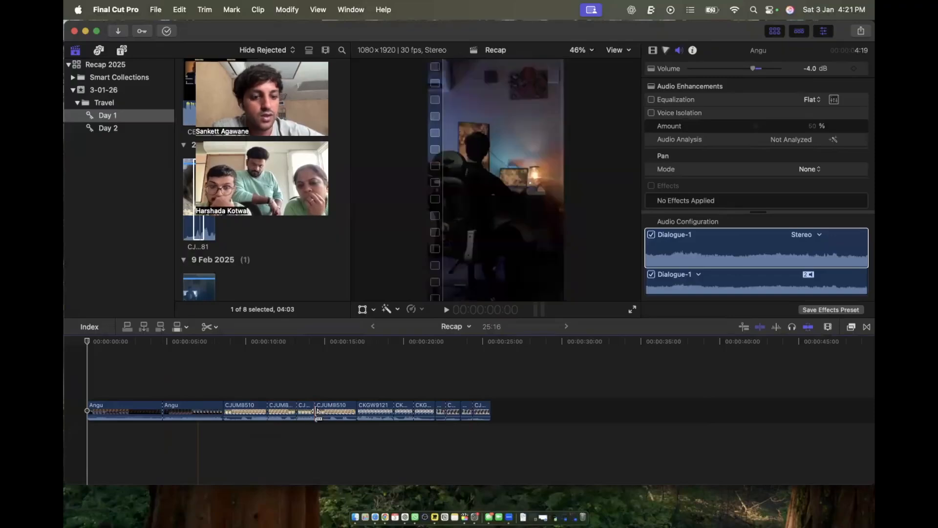
key("a")
left_click(212, 326)
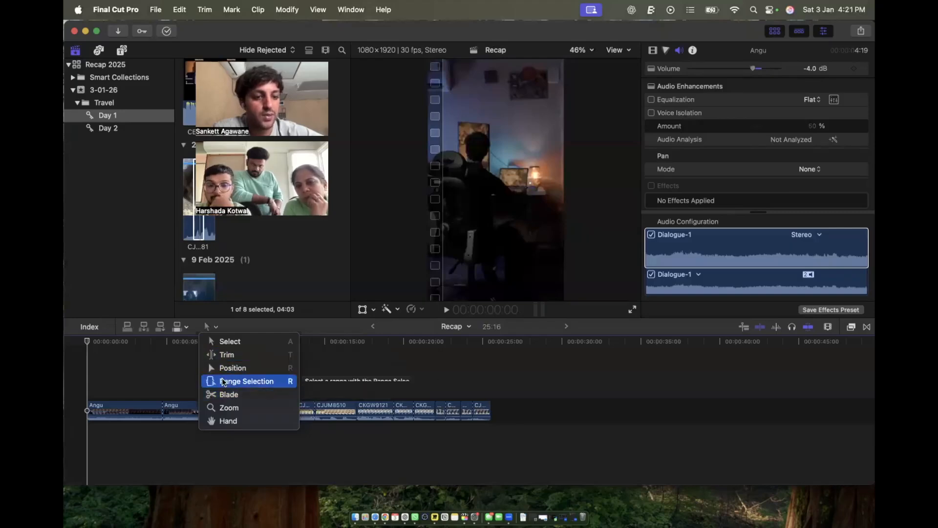
left_click(161, 387)
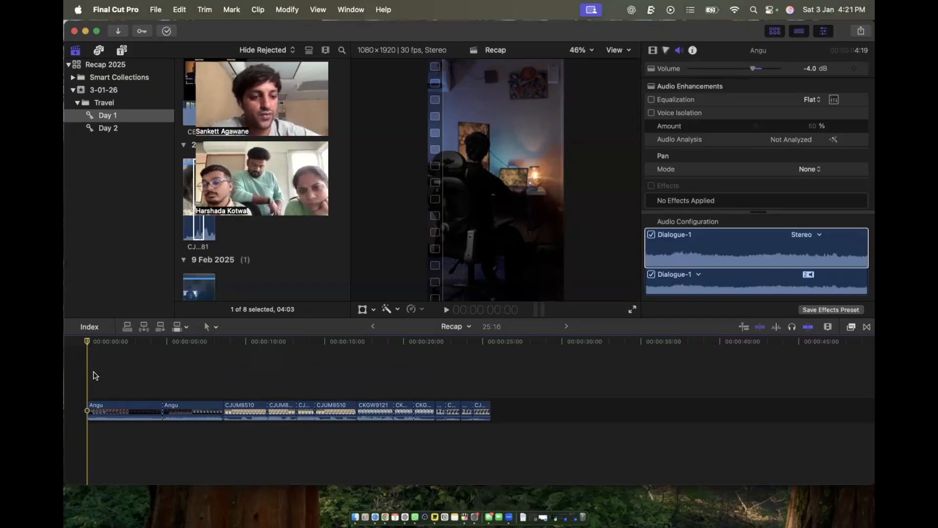
left_click(209, 326)
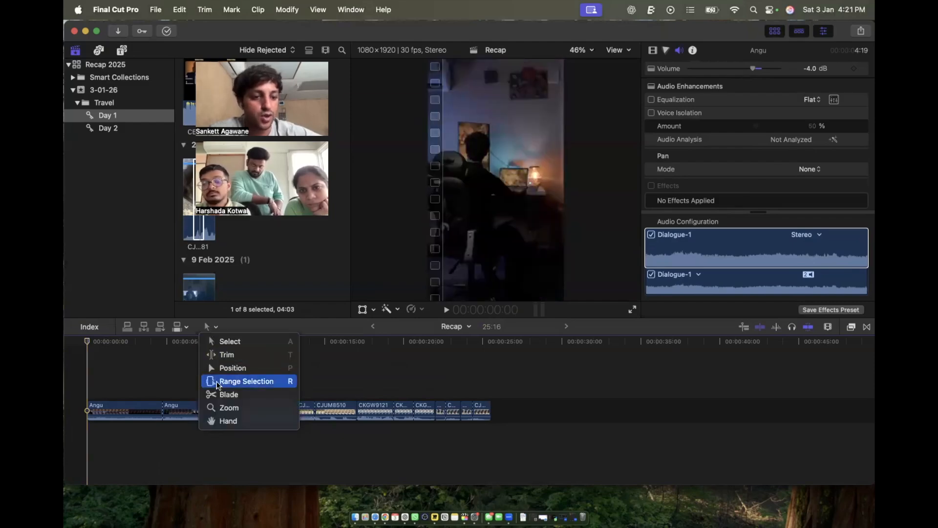
left_click(68, 393)
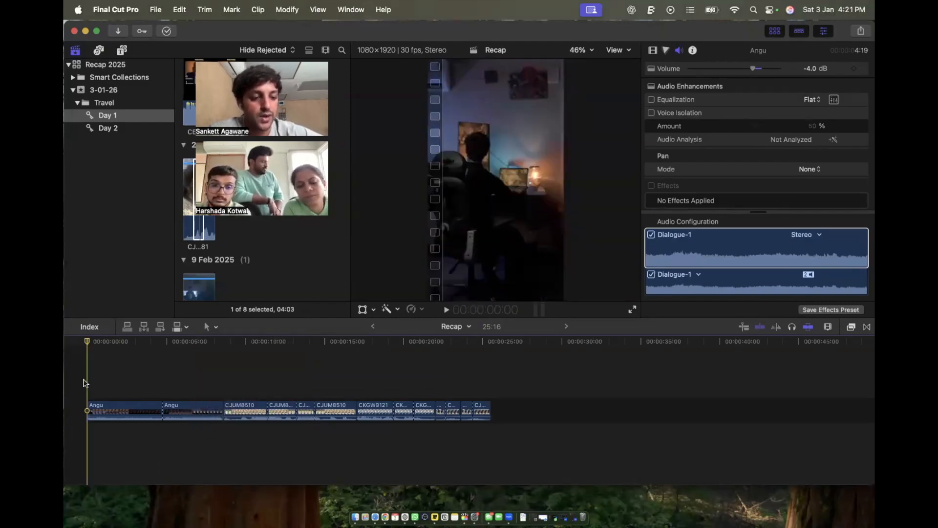
key("c")
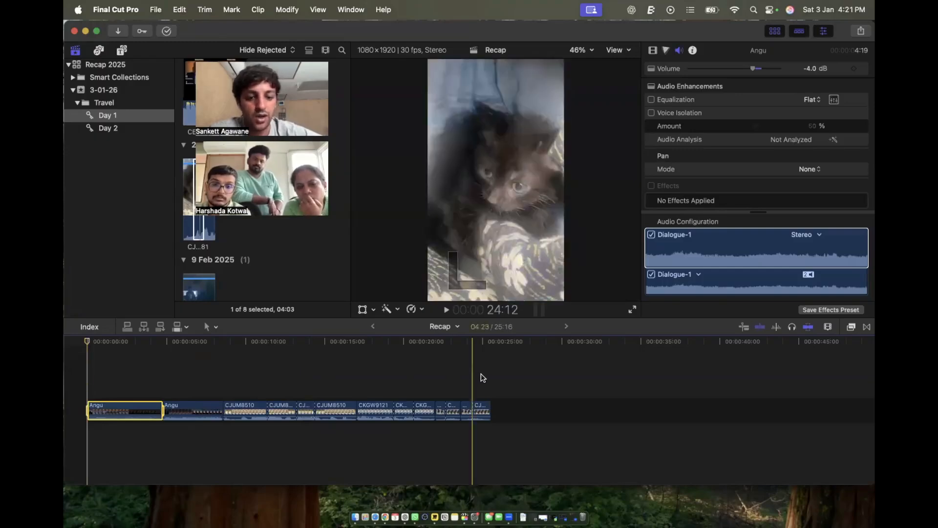
key("super+a")
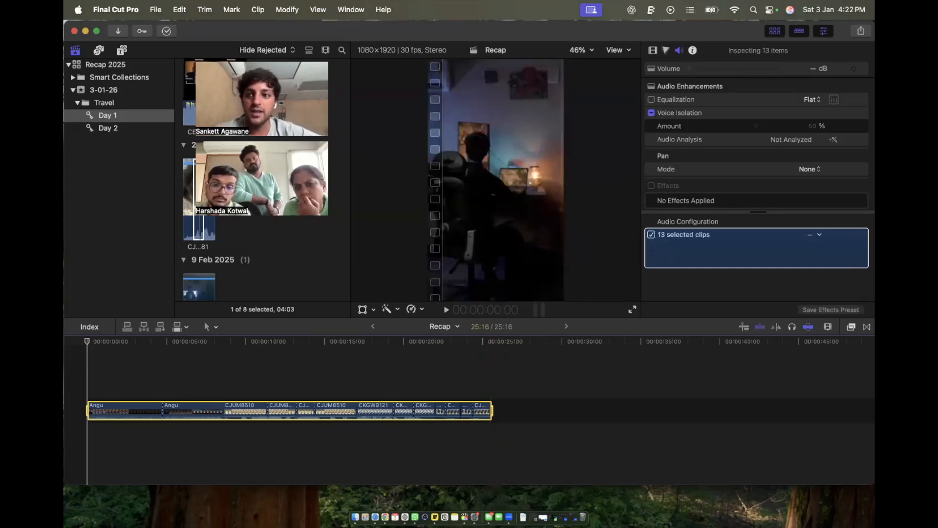
left_click(860, 31)
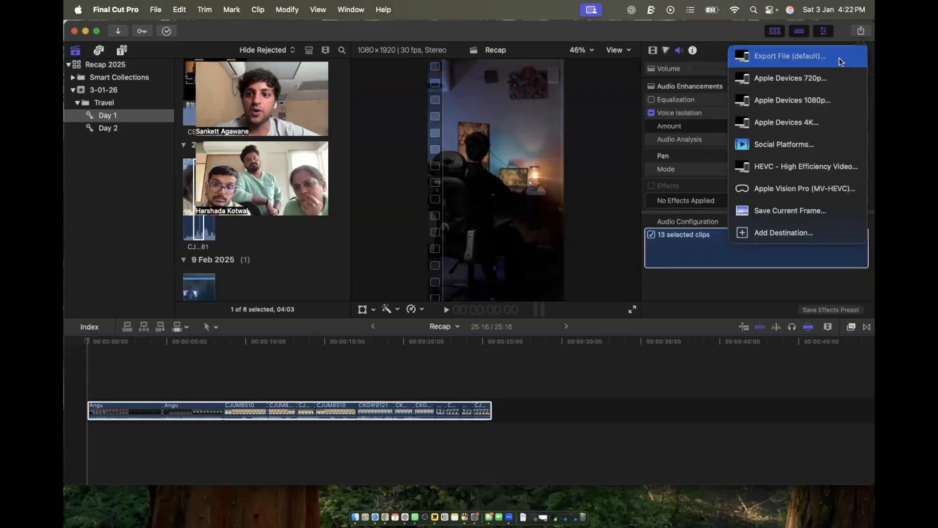
left_click(327, 350)
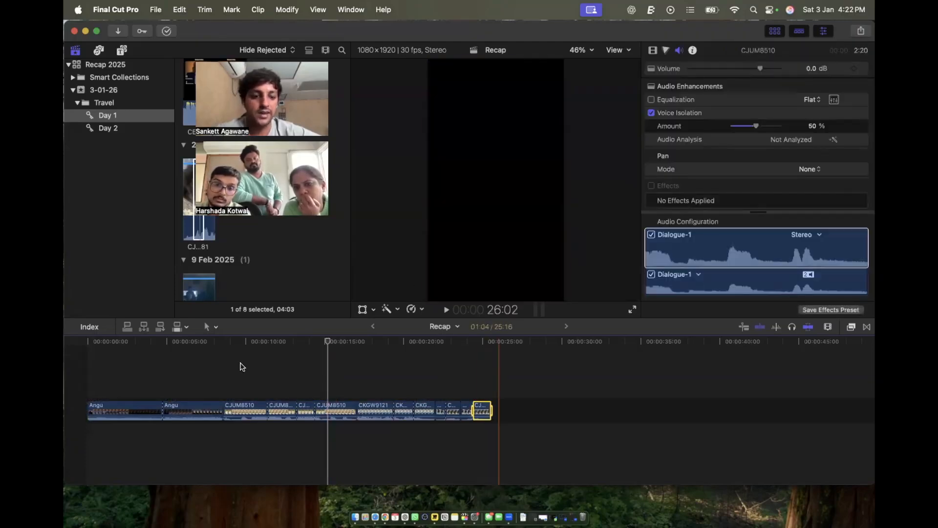
Select all clips in the Recap timeline, start a file export, and review its roles and format settings.
key("super+a")
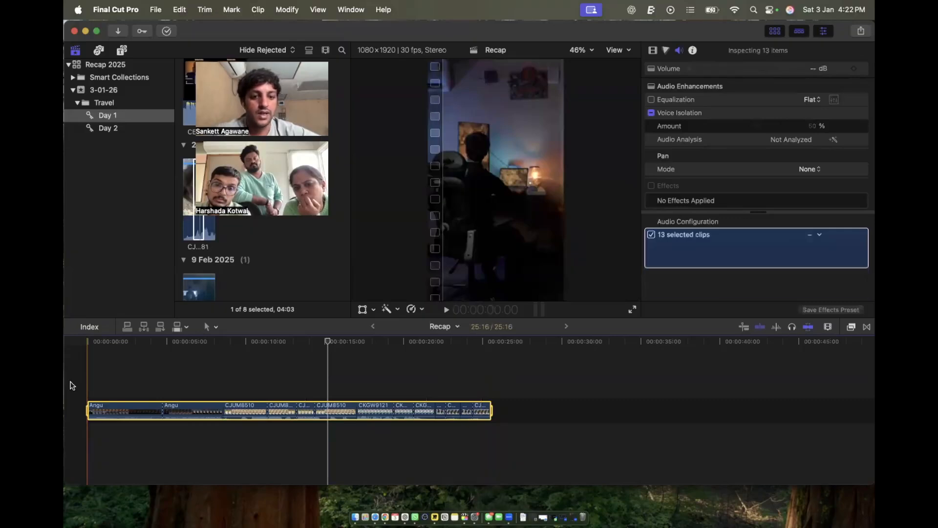
key("super+e")
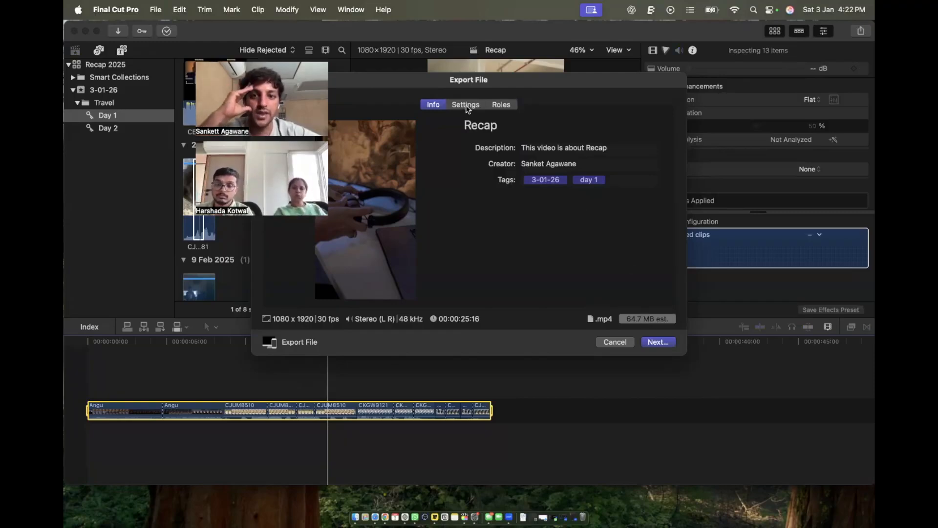
left_click(502, 104)
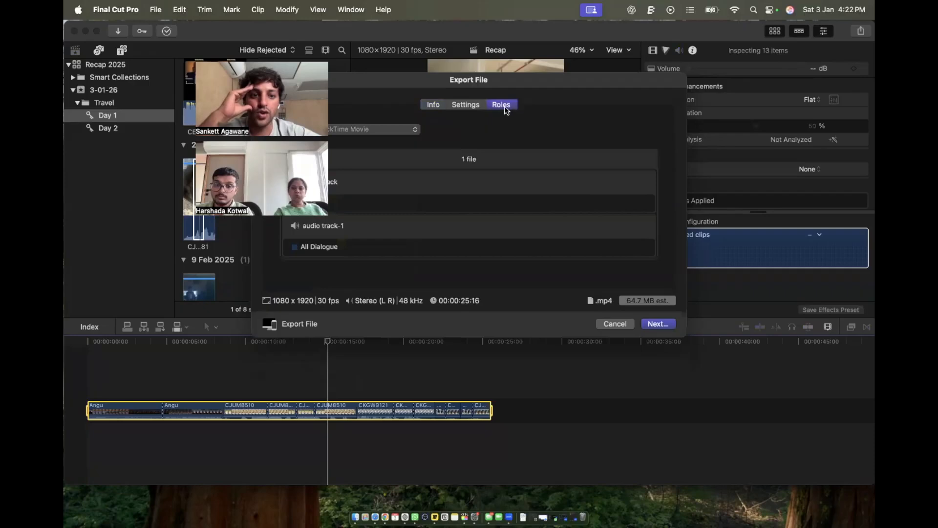
left_click(460, 106)
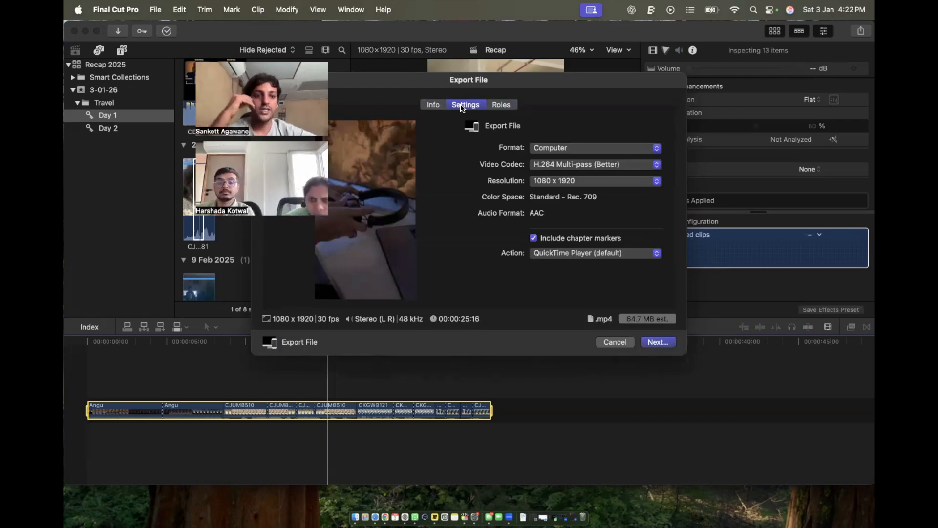
left_click_drag(513, 80, 473, 76)
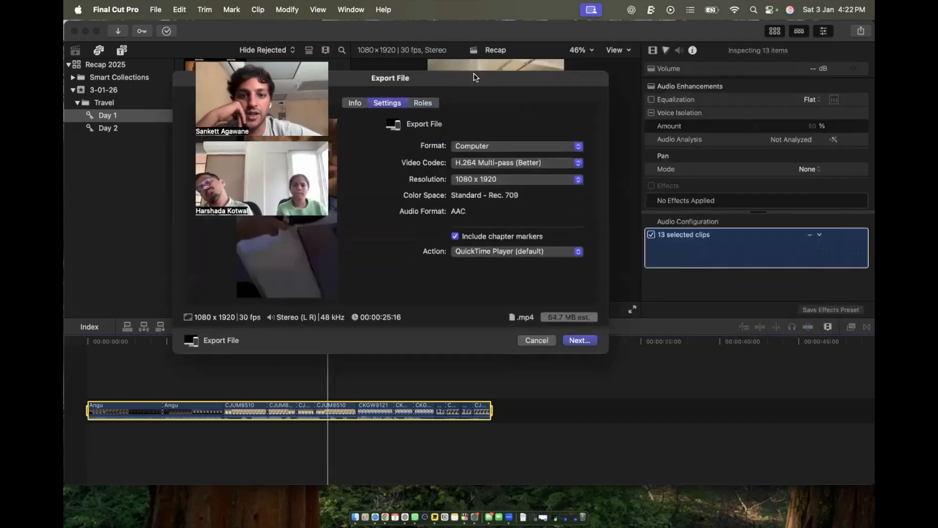
Compare the export formats by switching through Apple Devices, Video and Audio, Video Only and Audio Only.
left_click(478, 146)
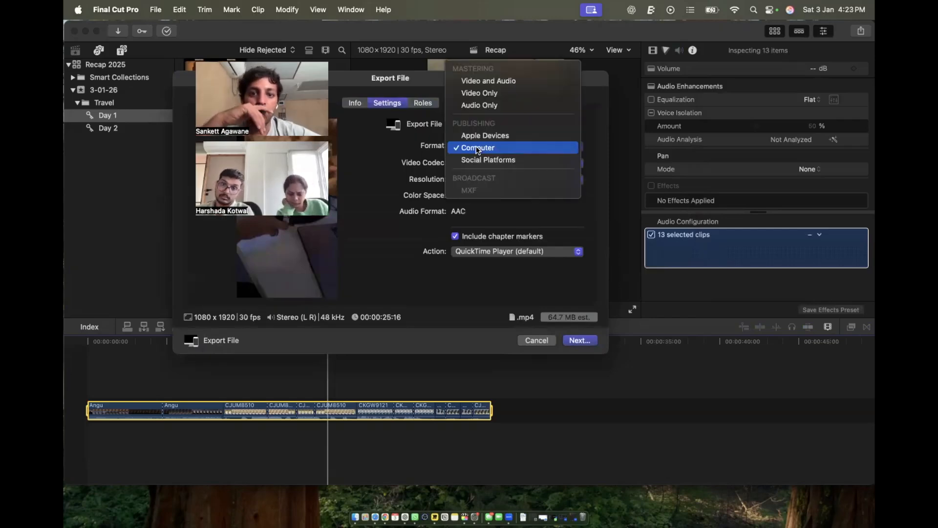
left_click(387, 191)
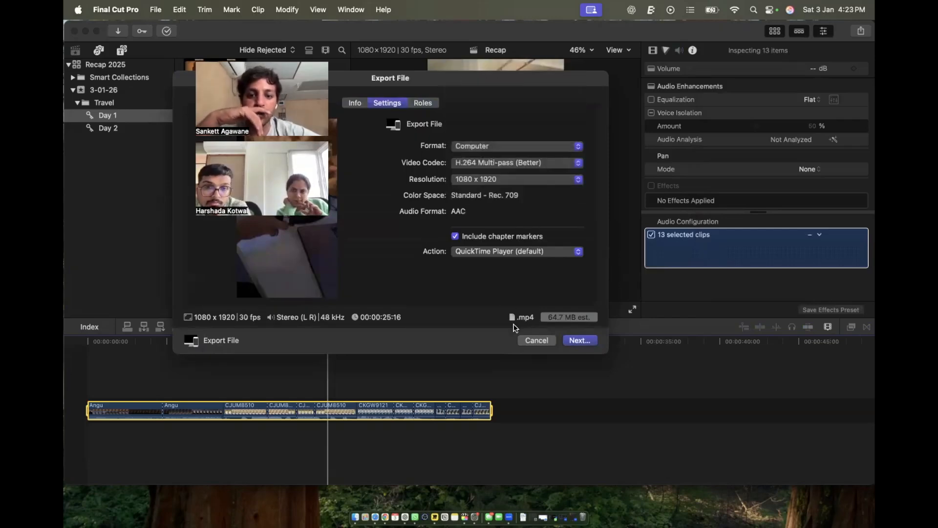
left_click(459, 147)
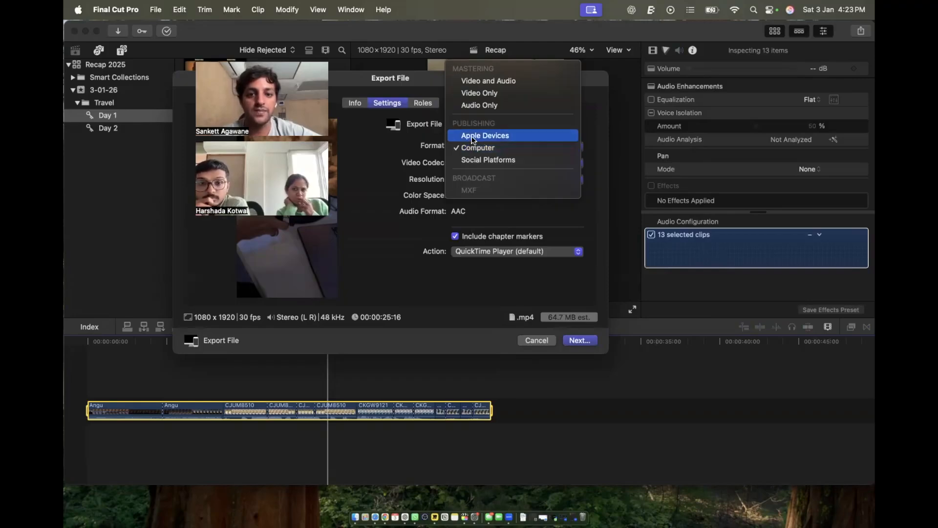
left_click(473, 136)
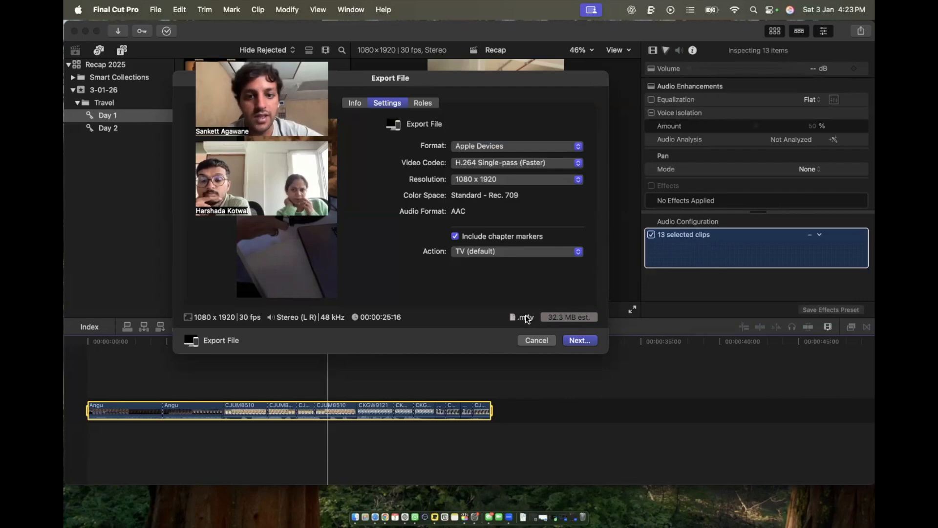
left_click(495, 146)
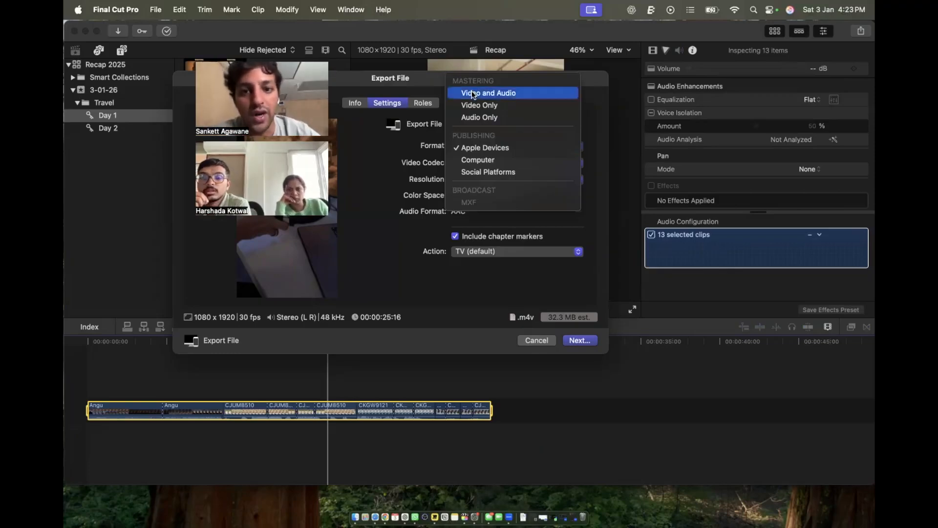
left_click(472, 94)
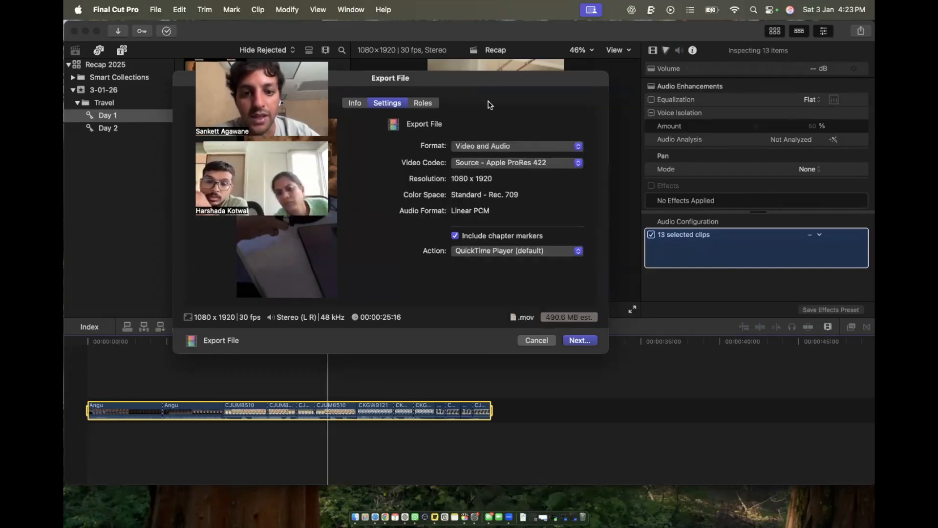
left_click(485, 145)
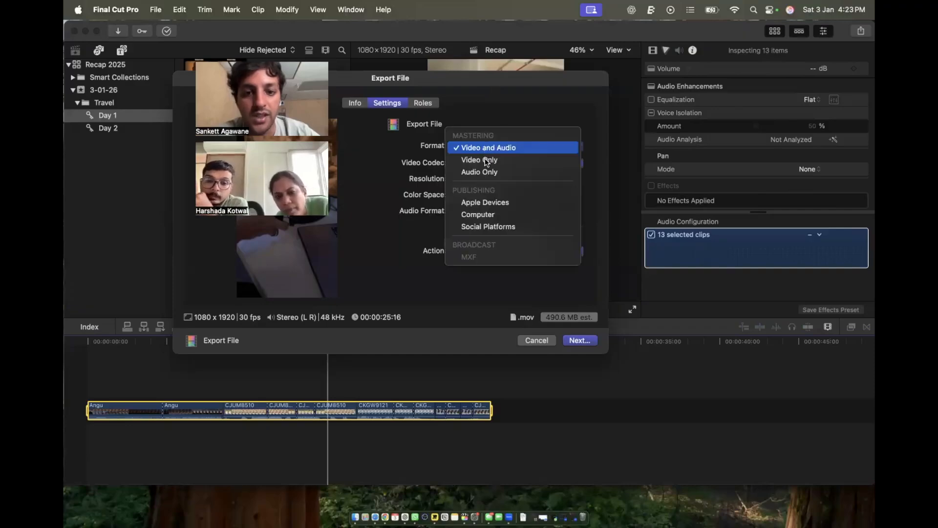
left_click(486, 159)
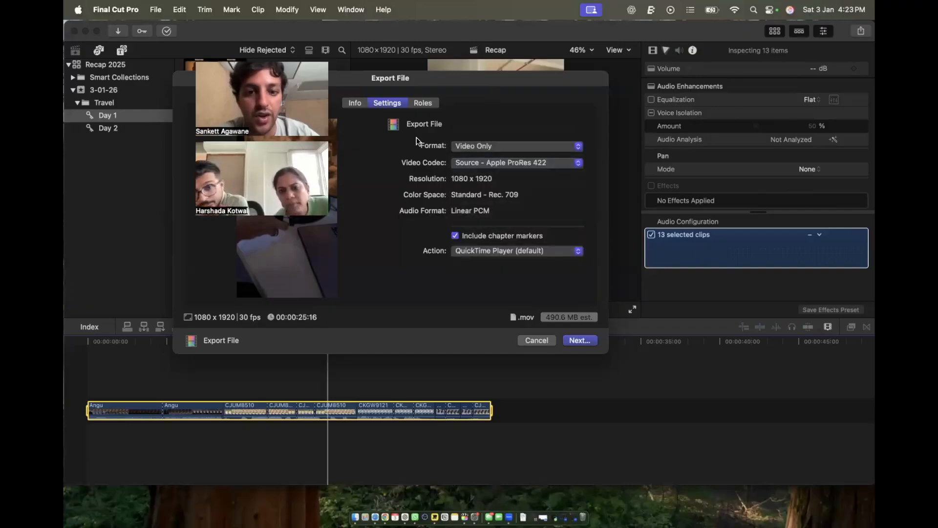
left_click(486, 145)
left_click(478, 158)
Set the export format to Apple Devices and the video codec to H.264 Multi-pass (Better).
left_click(477, 146)
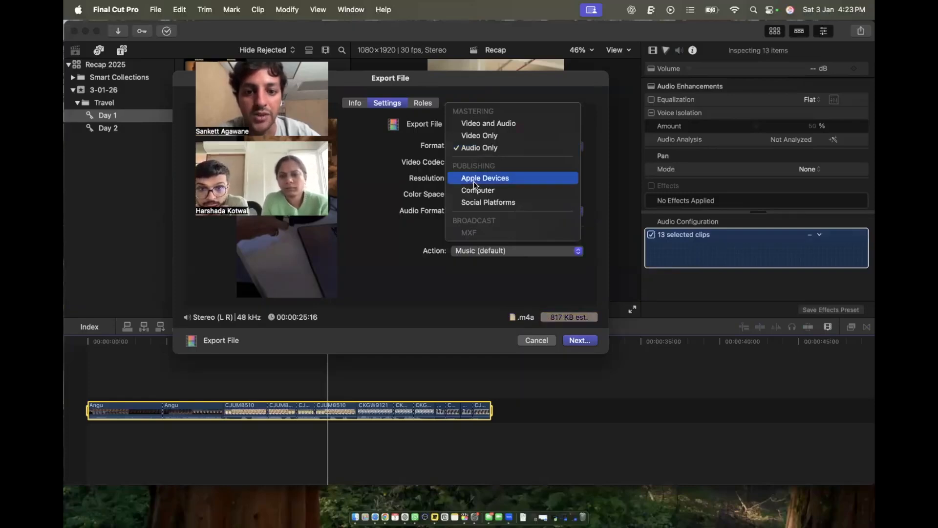
left_click(473, 181)
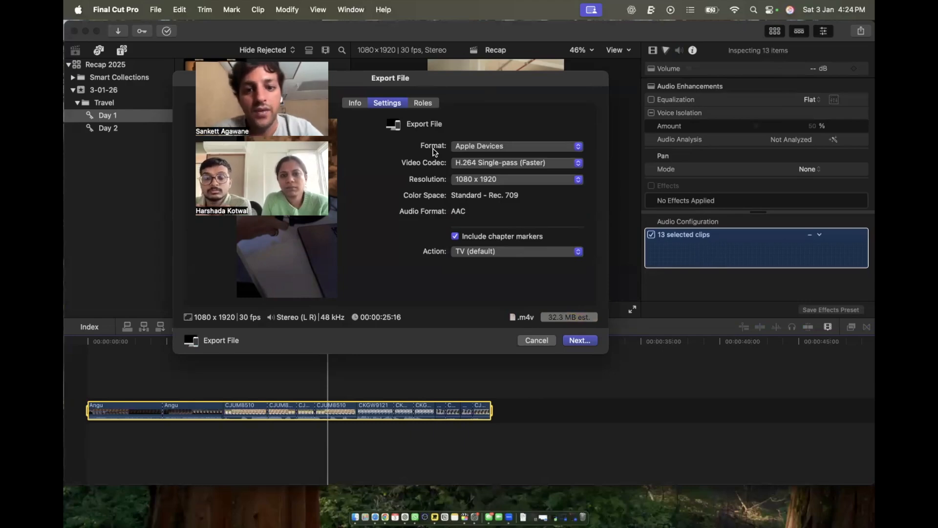
left_click(467, 165)
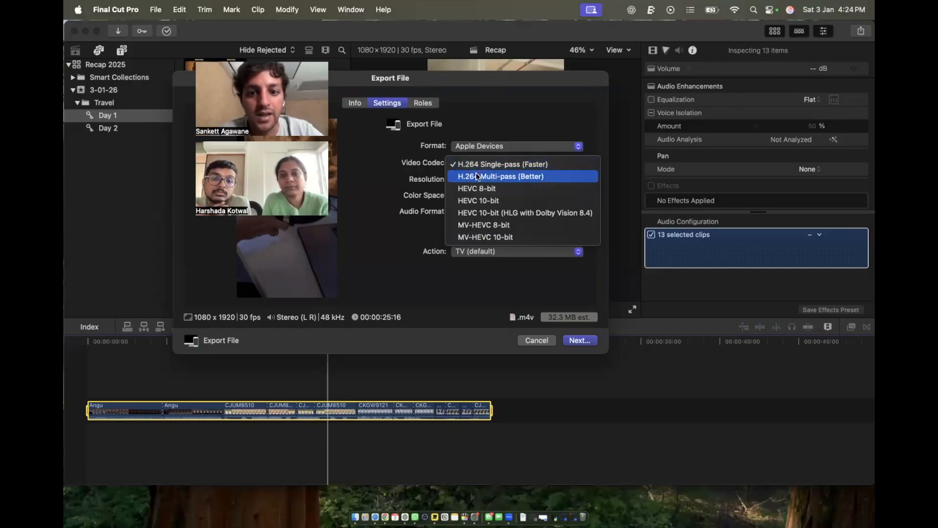
left_click(476, 173)
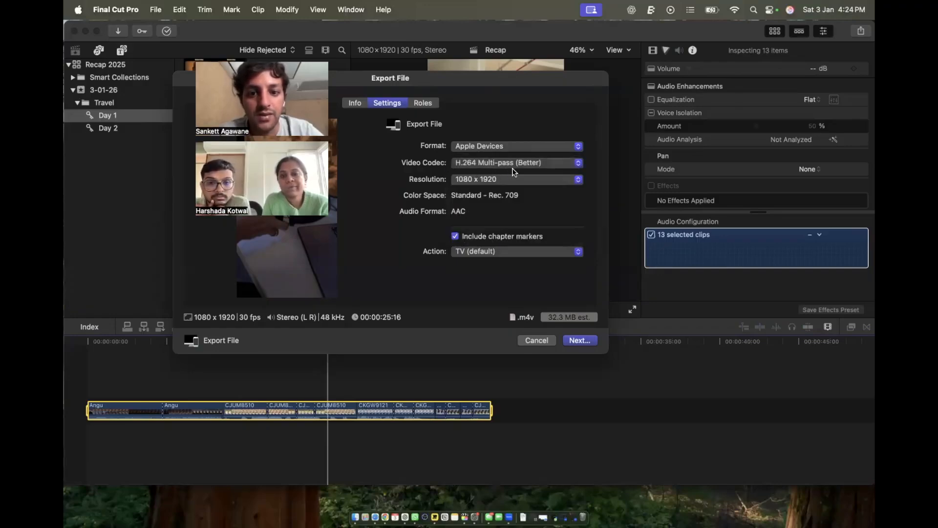
Review the video codec options and try resolutions 480 x 854 and 540 x 960 before returning to 1080 x 1920.
left_click(549, 166)
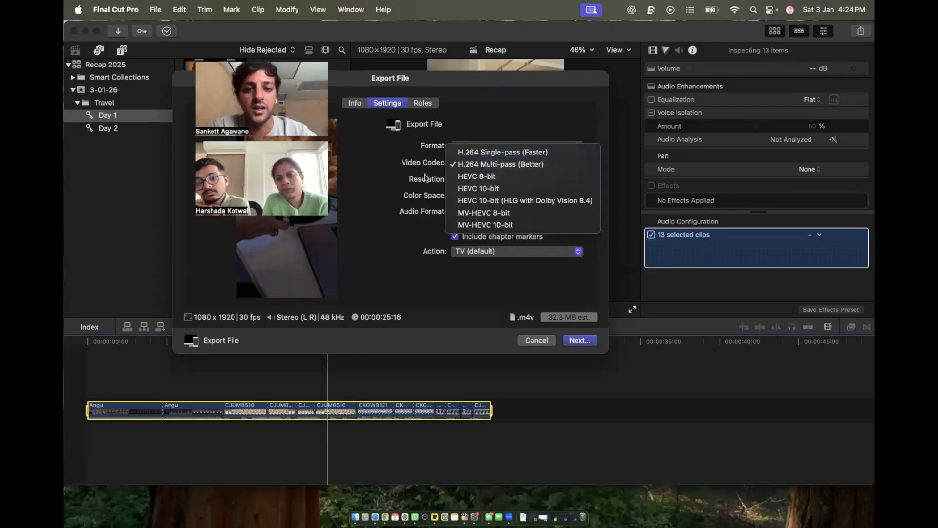
left_click(425, 180)
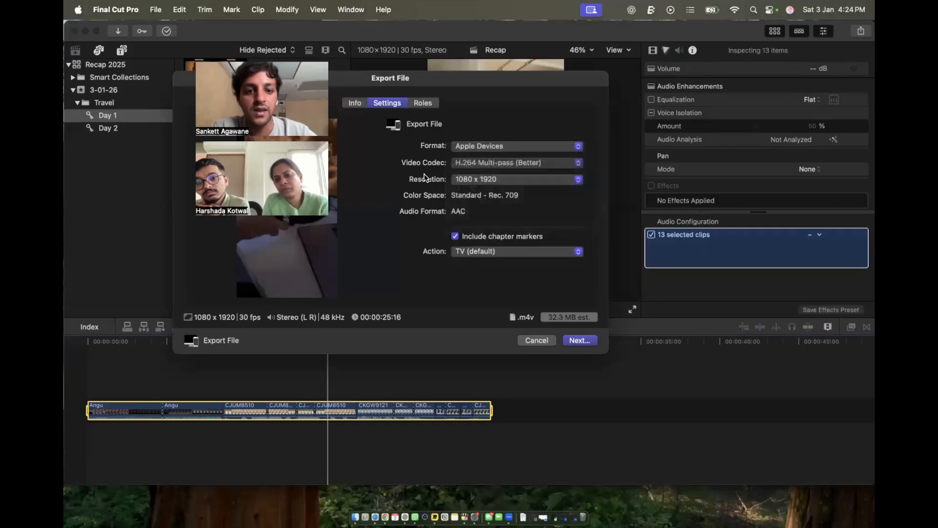
left_click(510, 183)
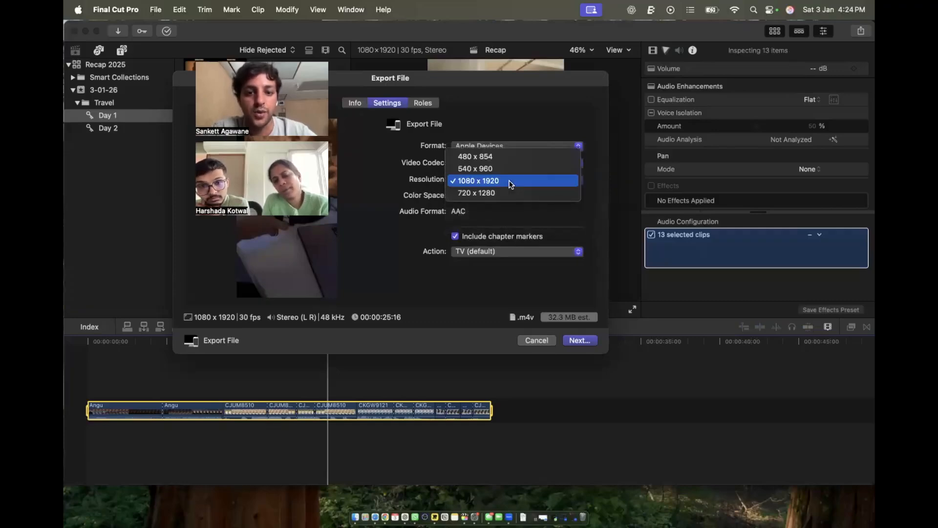
left_click(506, 158)
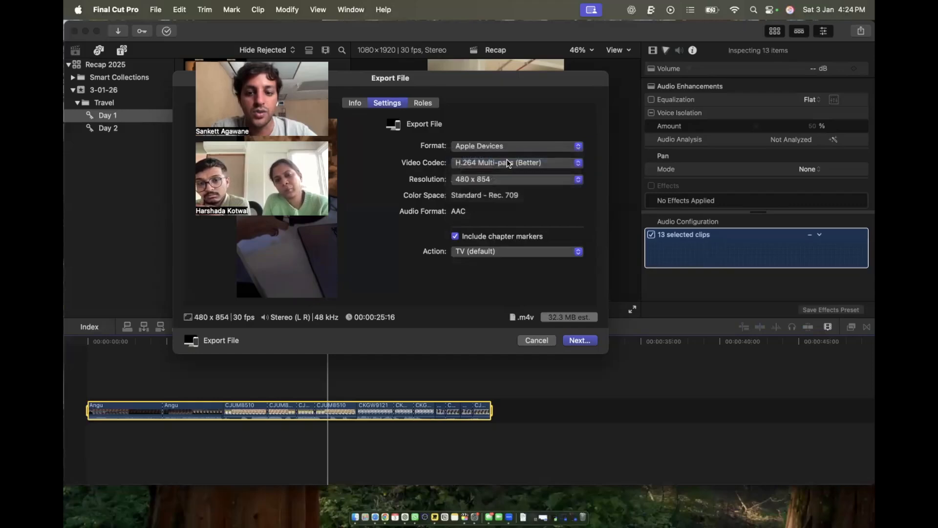
left_click(472, 184)
left_click(472, 191)
left_click(472, 185)
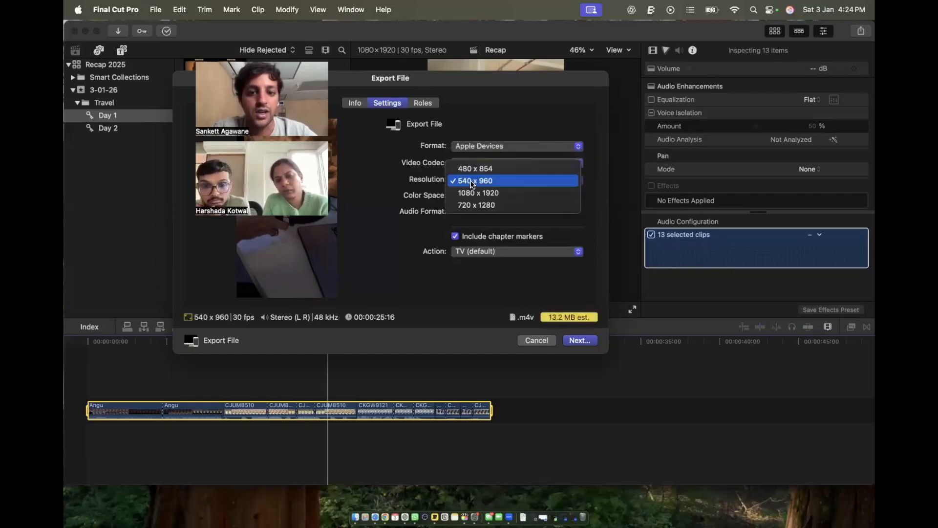
left_click(473, 193)
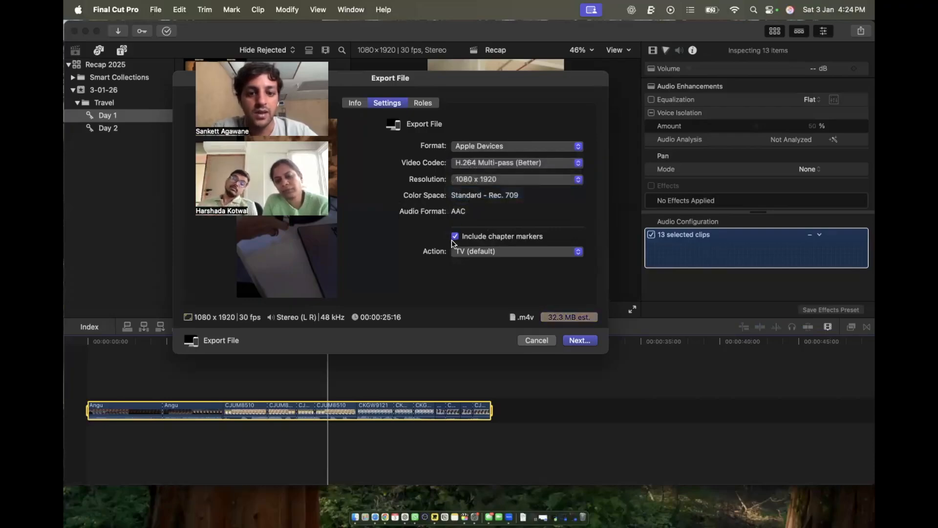
Review the post-export actions and set the export action to Save only.
left_click(493, 252)
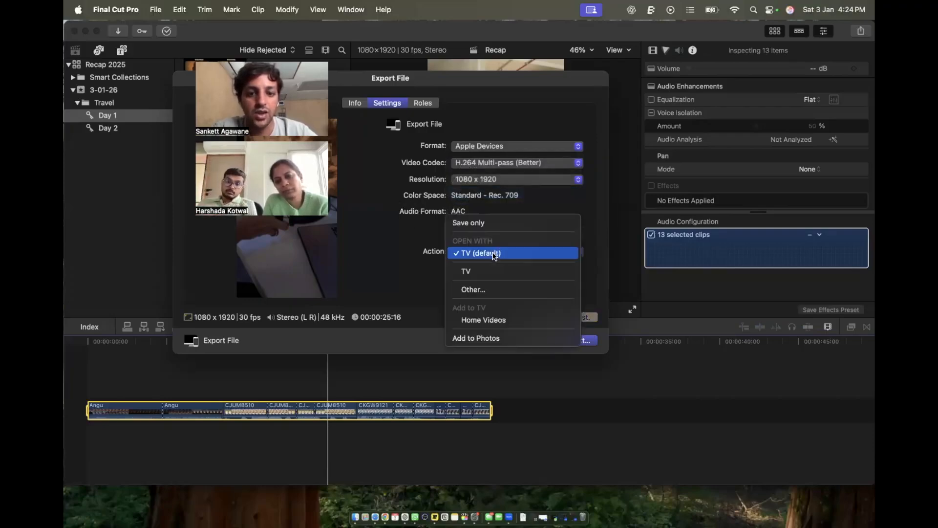
left_click(392, 251)
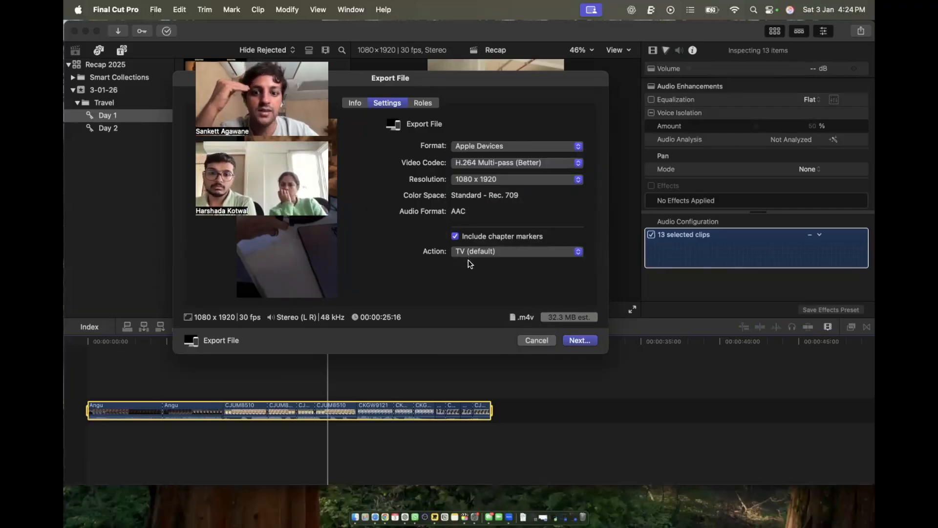
left_click(503, 250)
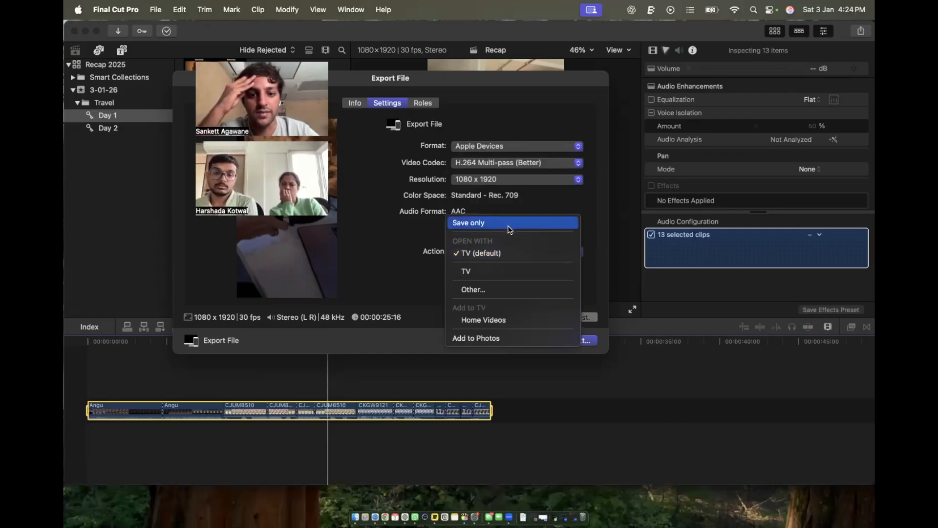
left_click(510, 230)
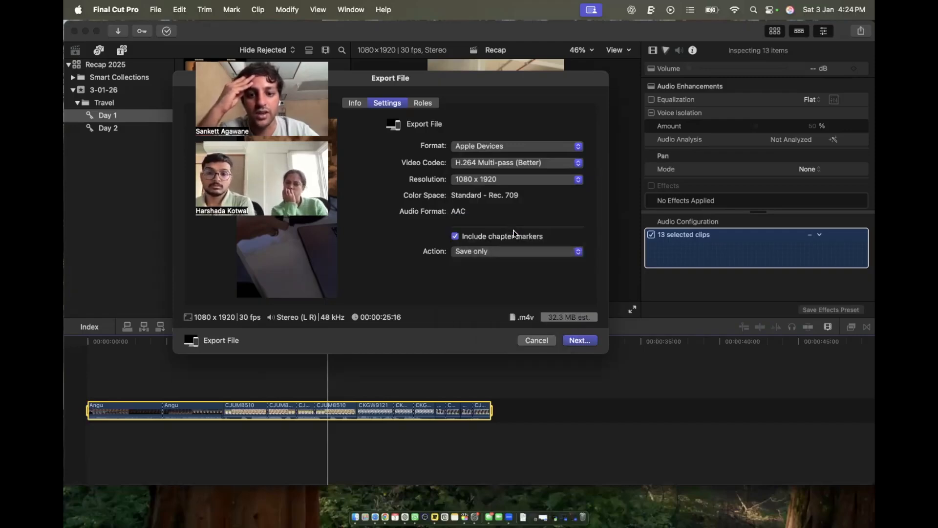
Save the export as Recap in the Export folder inside Recab 2025, and check its sharing progress in the background tasks.
left_click(577, 340)
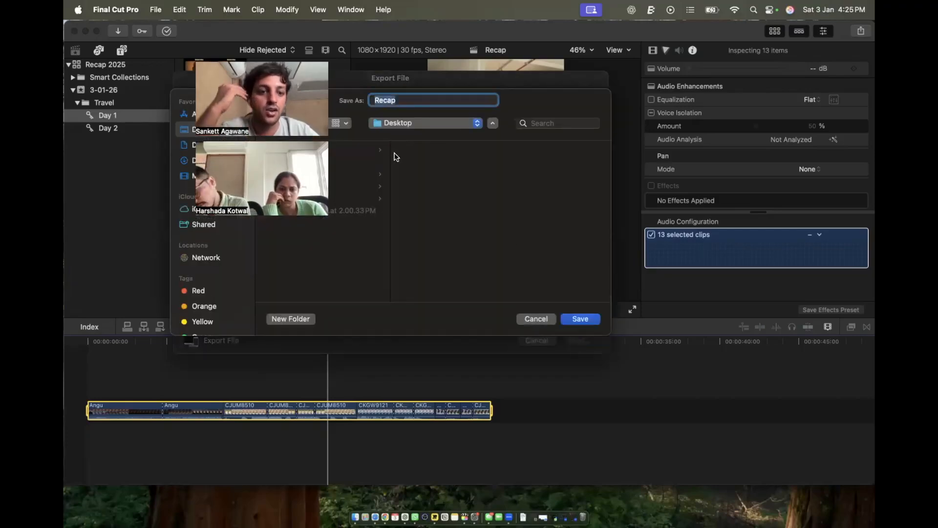
left_click(331, 189)
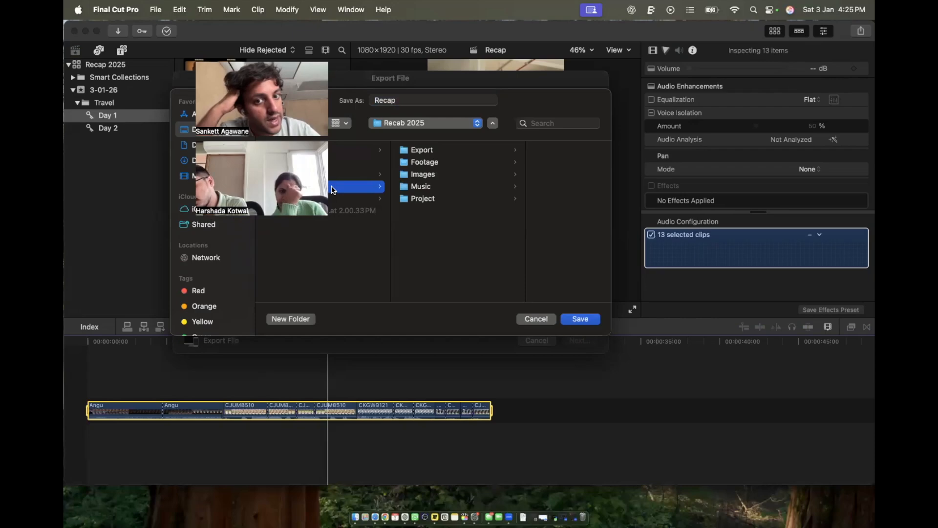
left_click(433, 151)
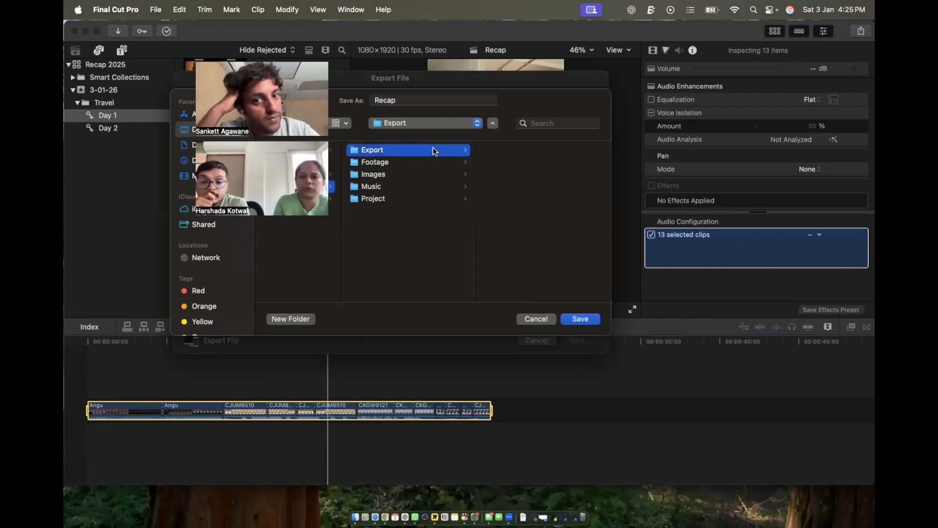
left_click(579, 320)
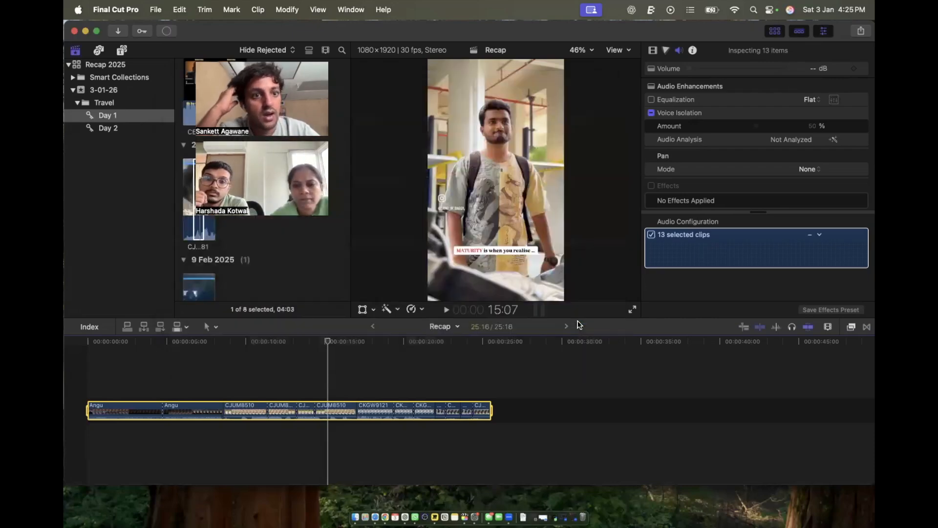
left_click(163, 31)
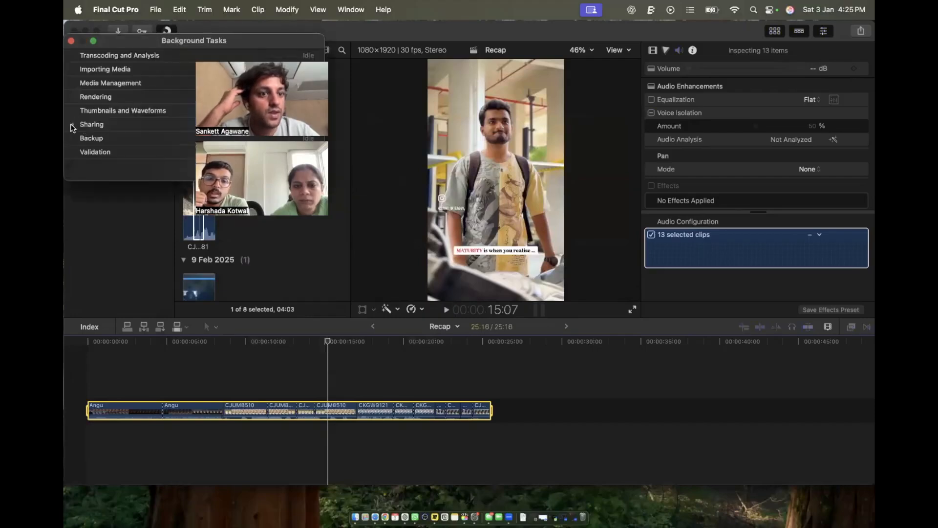
left_click(72, 124)
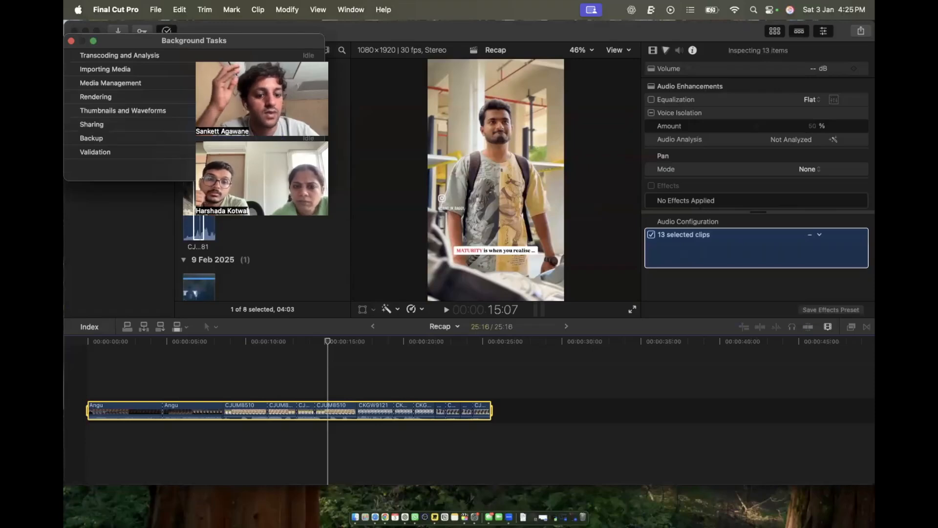
Switch to Finder, preview the exported Recap.m4v from the Export folder of Recab 2025, and close the preview.
left_click(355, 516)
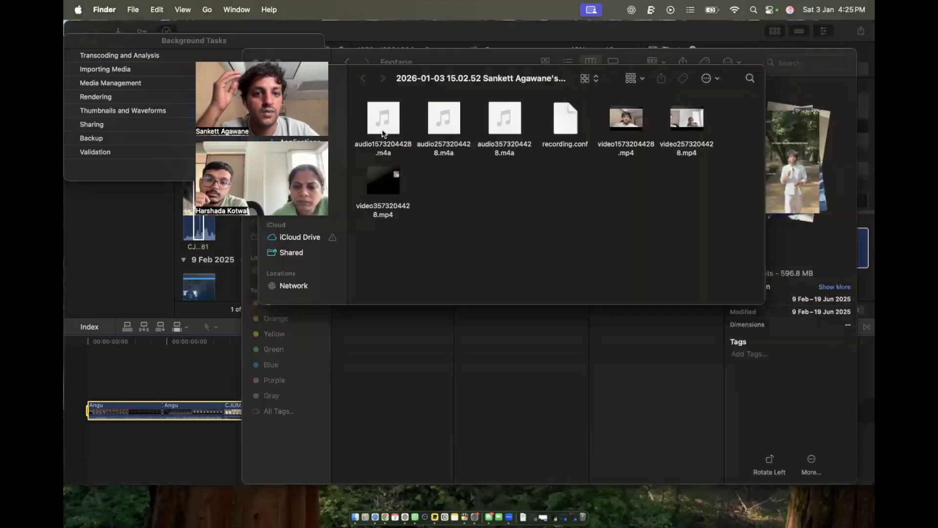
left_click(434, 49)
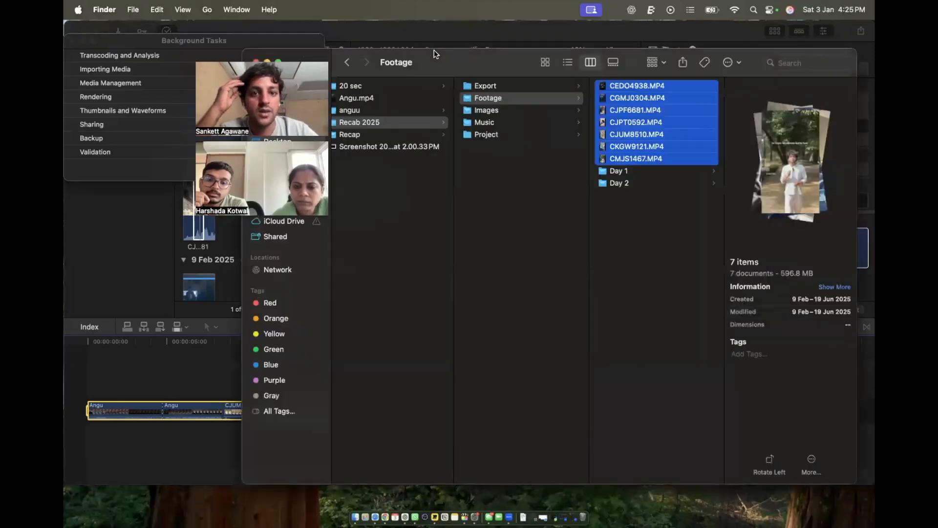
left_click(515, 87)
left_click(656, 89)
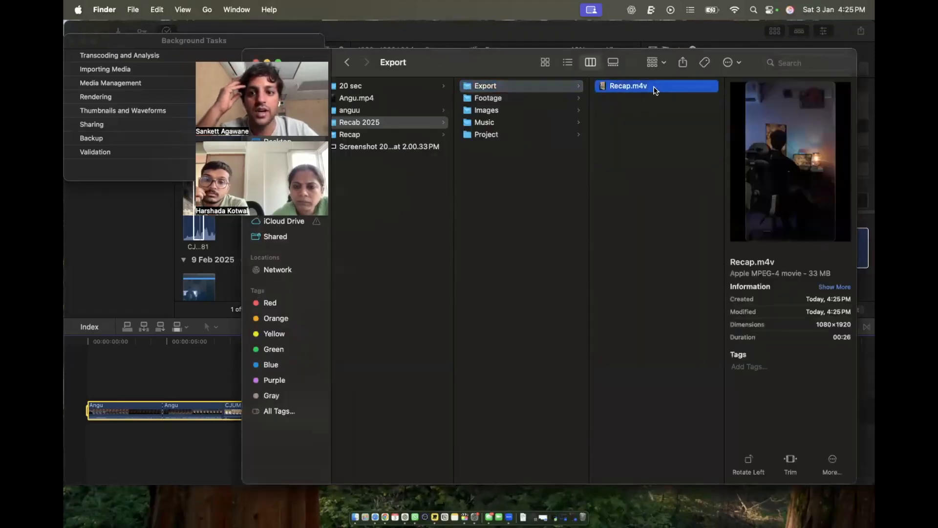
key("space")
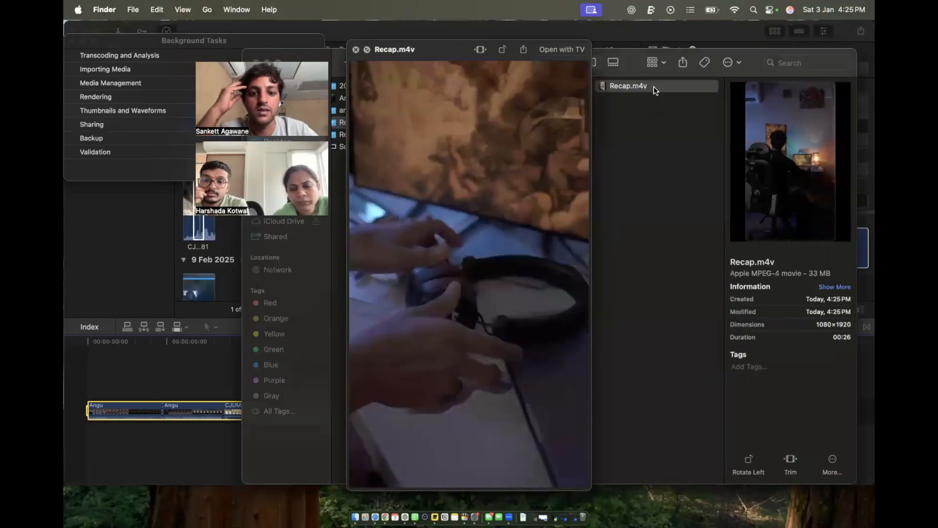
key("space")
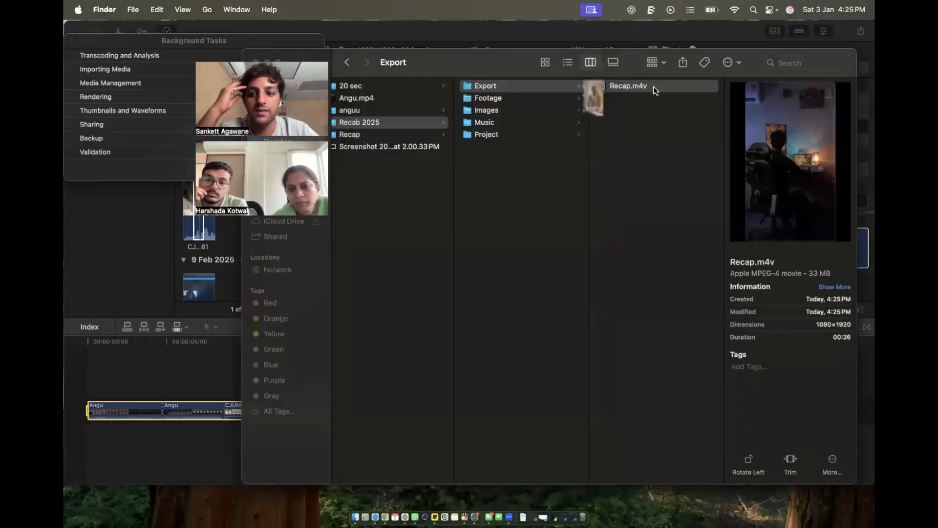